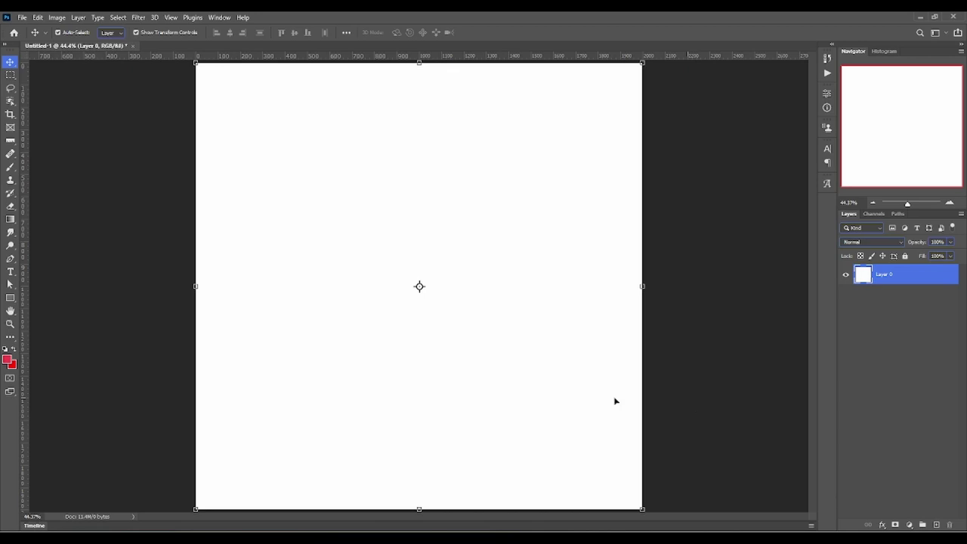
Add a Gradient Fill layer and remove the gradient's transparency stop
left_click(913, 528)
left_click(927, 360)
left_click(671, 205)
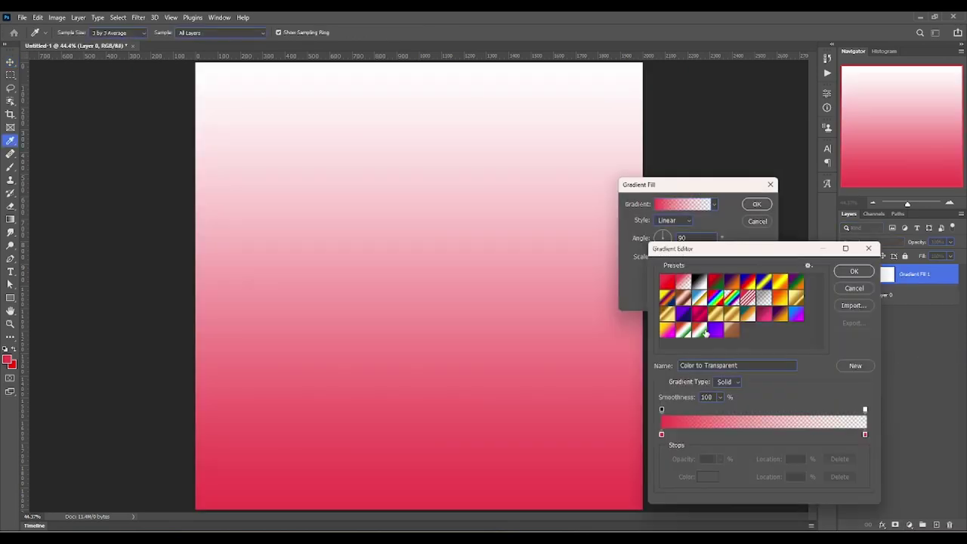
left_click(661, 436)
left_click_drag(867, 410, 813, 452)
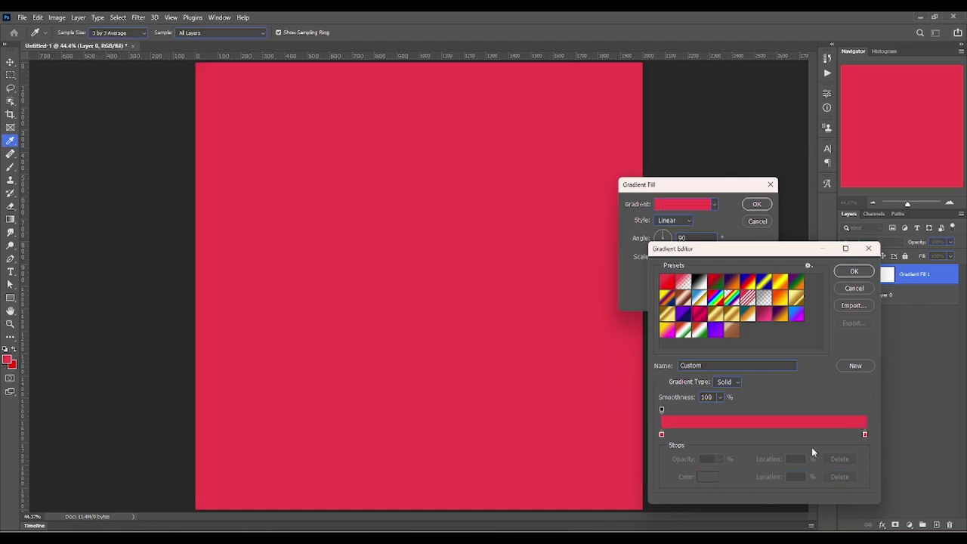
Set the gradient's left colour stop to a deep navy
left_click(661, 435)
left_click(708, 477)
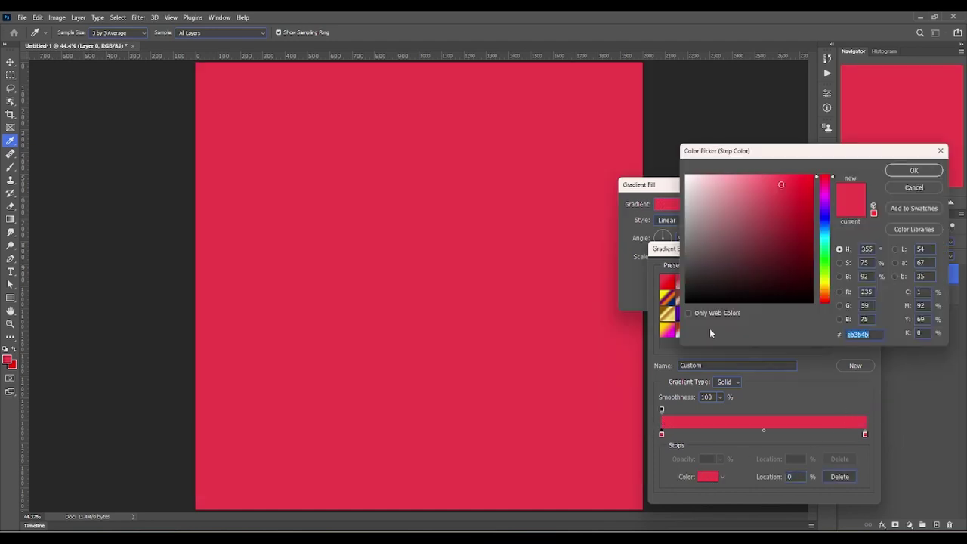
left_click_drag(790, 215, 834, 206)
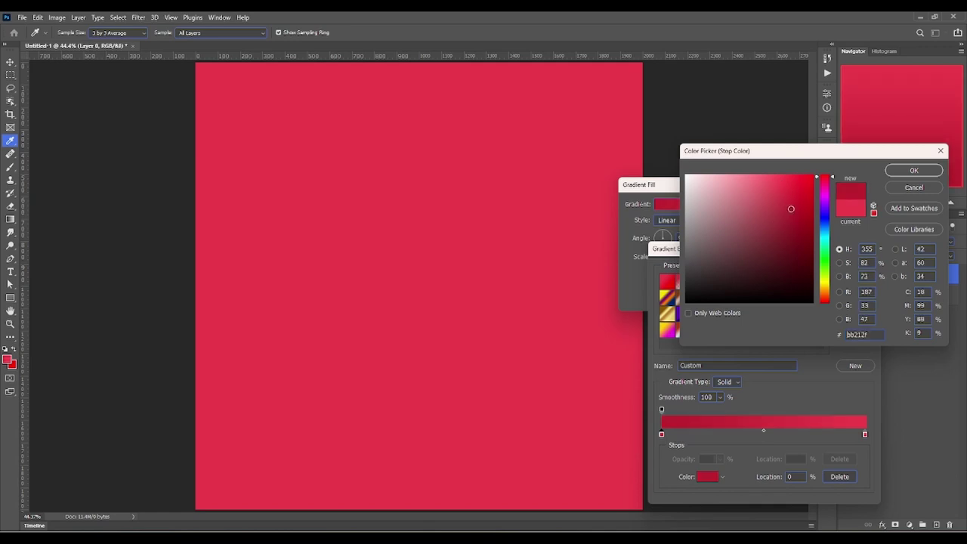
left_click(825, 213)
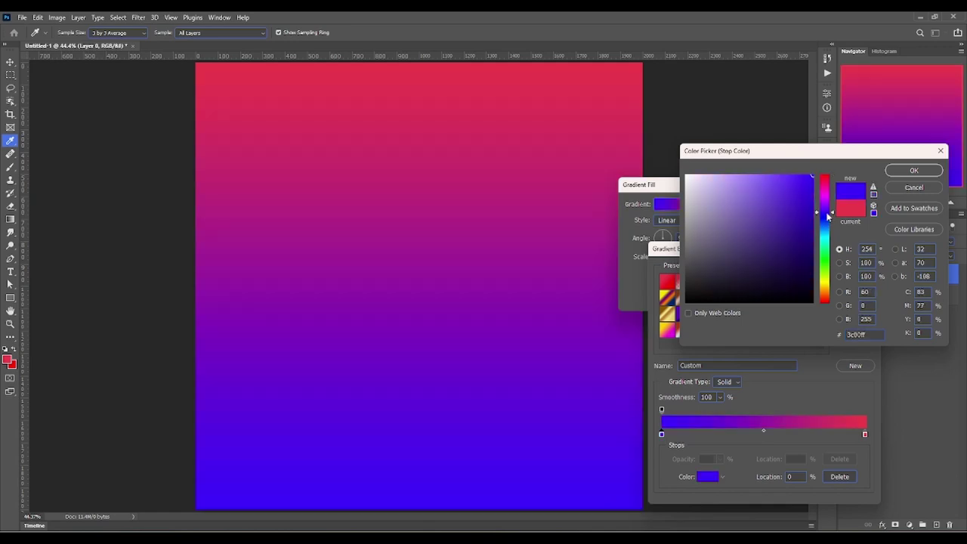
mouse_move(827, 216)
left_mouse_down()
mouse_move(817, 227)
mouse_move(824, 266)
mouse_move(832, 223)
mouse_move(805, 254)
left_mouse_up()
left_click(813, 247)
left_click_drag(829, 224, 825, 229)
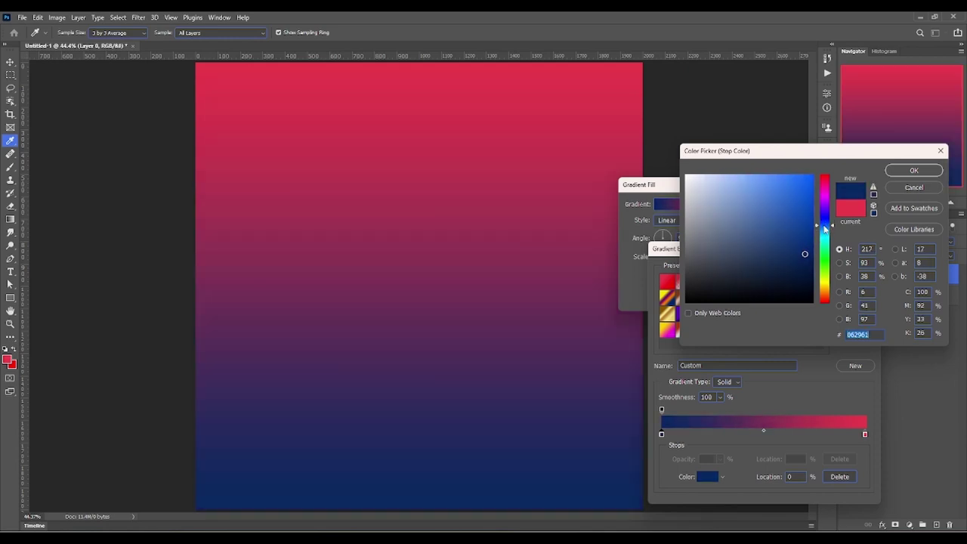
mouse_move(805, 254)
left_mouse_down()
mouse_move(800, 268)
mouse_move(800, 259)
left_mouse_up()
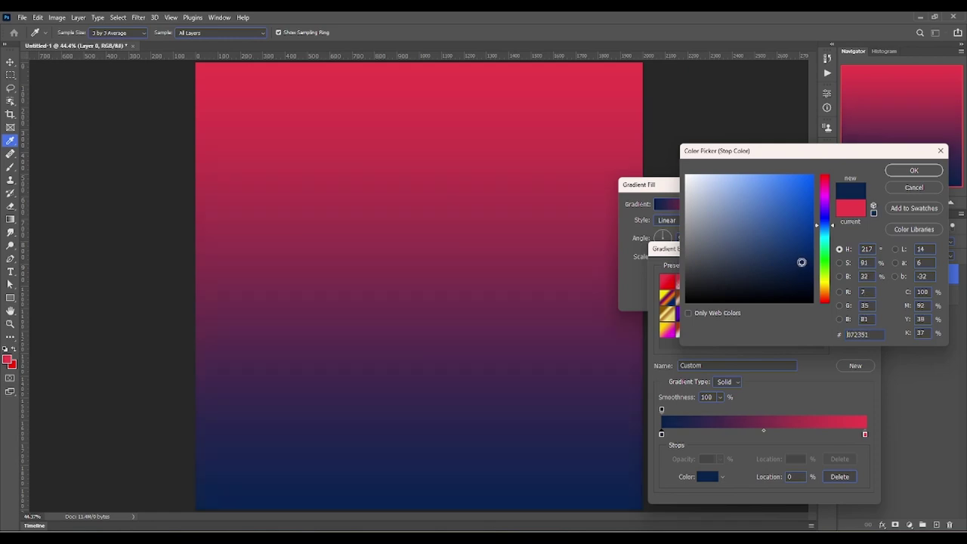
key("Return")
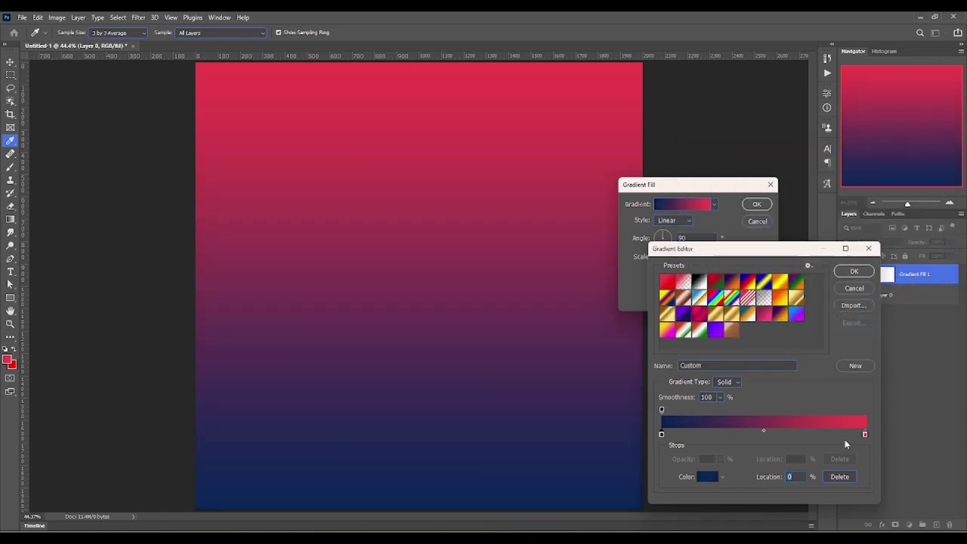
Set the right colour stop to a lighter blue and accept the gradient
left_click(865, 436)
left_click(709, 478)
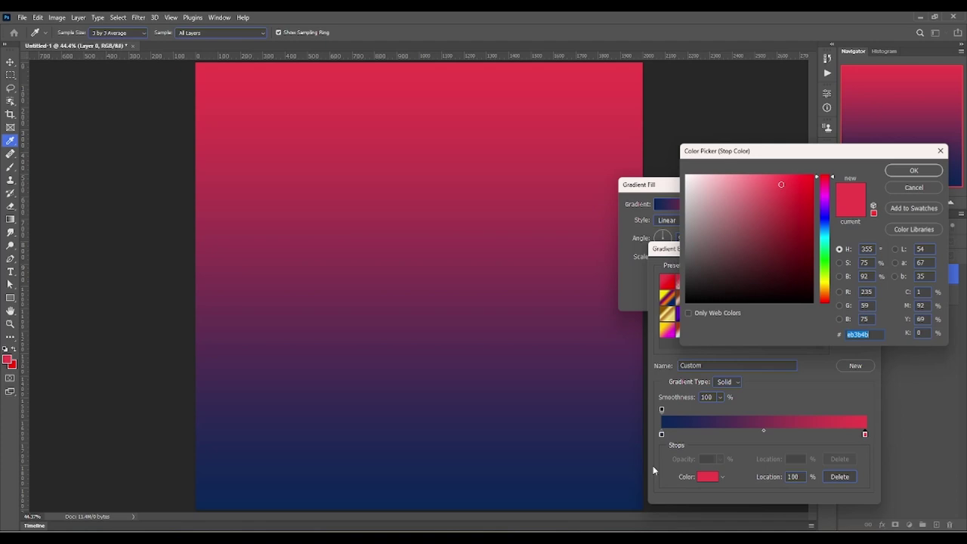
left_click(518, 496)
left_click_drag(800, 259, 801, 229)
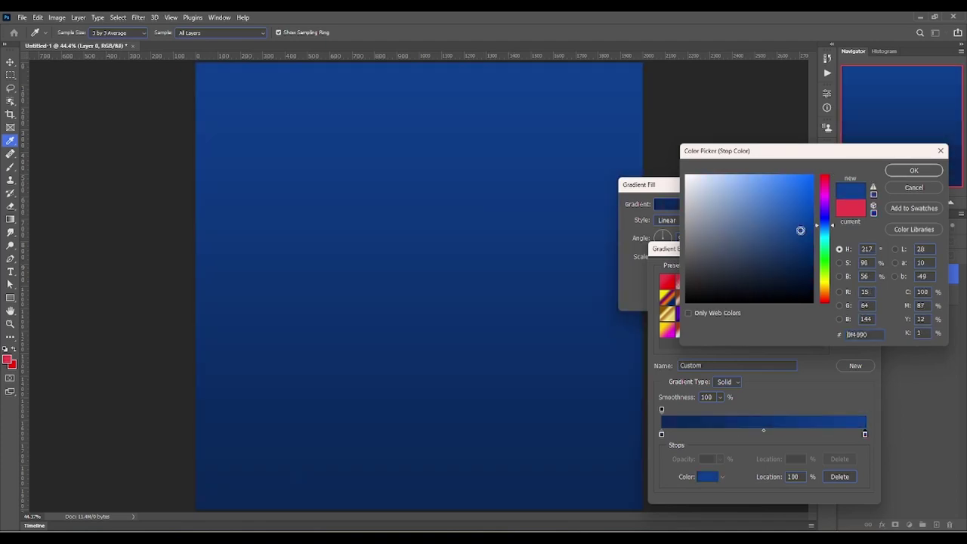
key("Return")
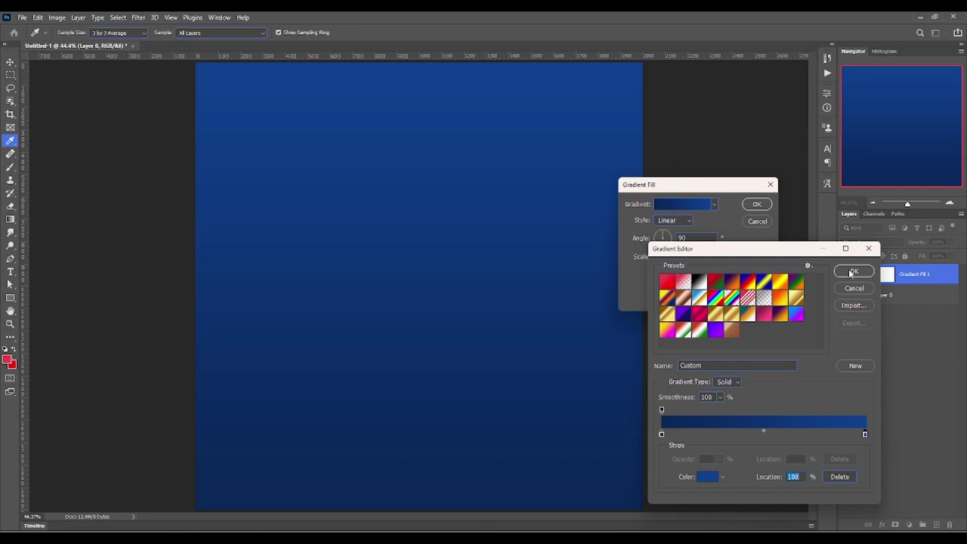
left_click(854, 273)
Make the gradient style Radial with Reverse on, so the centre is bright
left_click(673, 220)
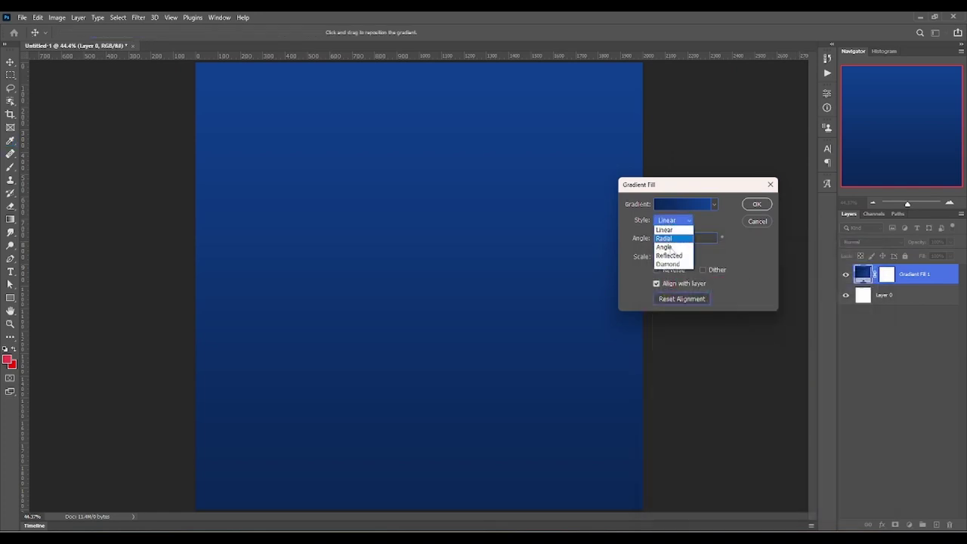
left_click(671, 231)
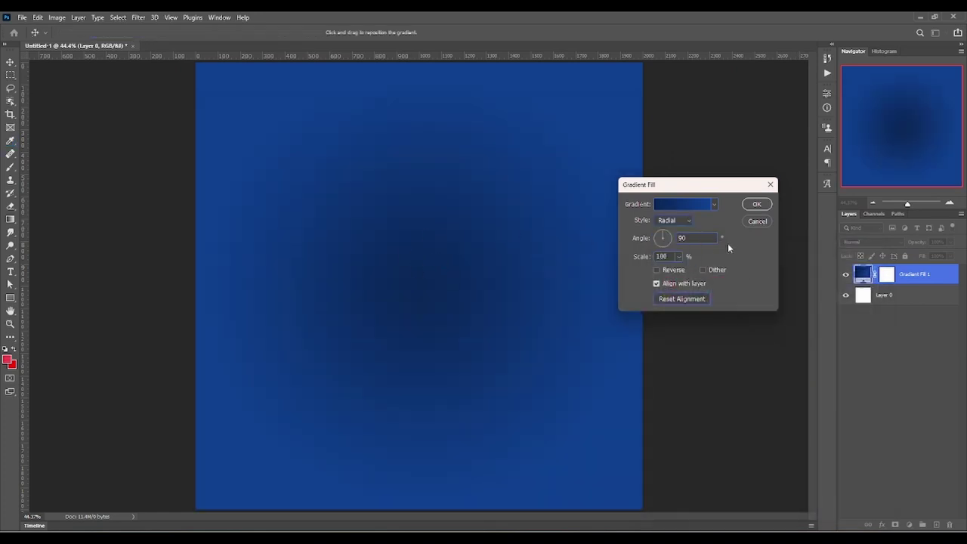
left_click(672, 270)
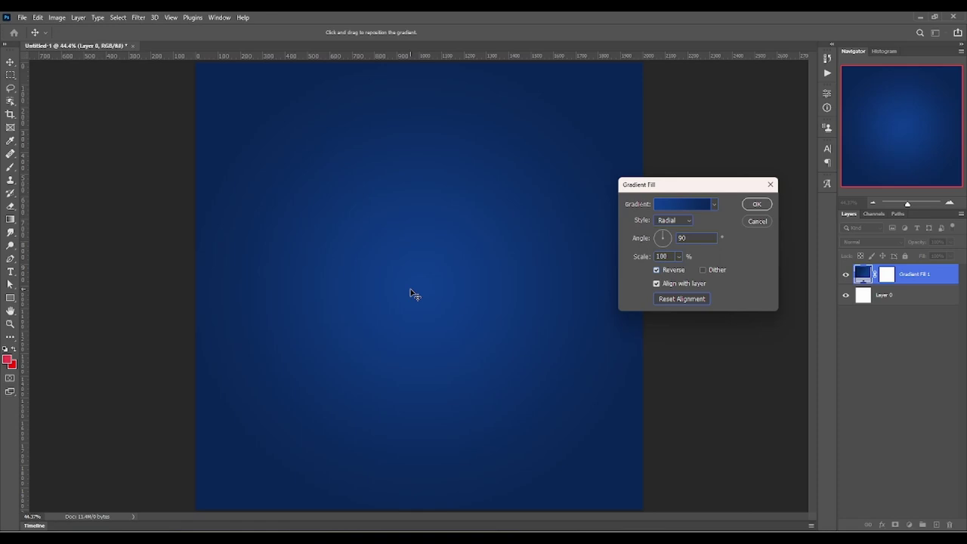
key("Return")
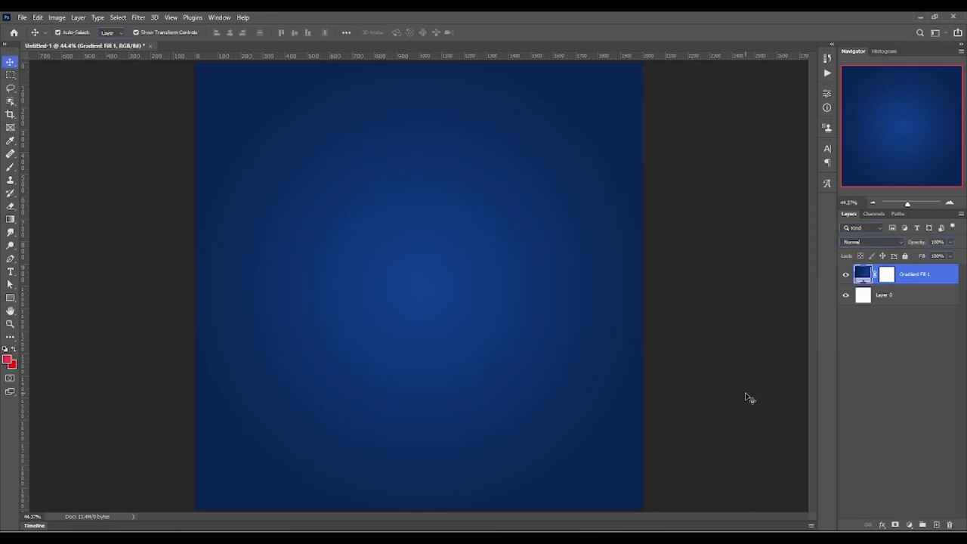
Add an empty Layer 1, rename the fill layer Background, and delete Layer 0
left_click(936, 525)
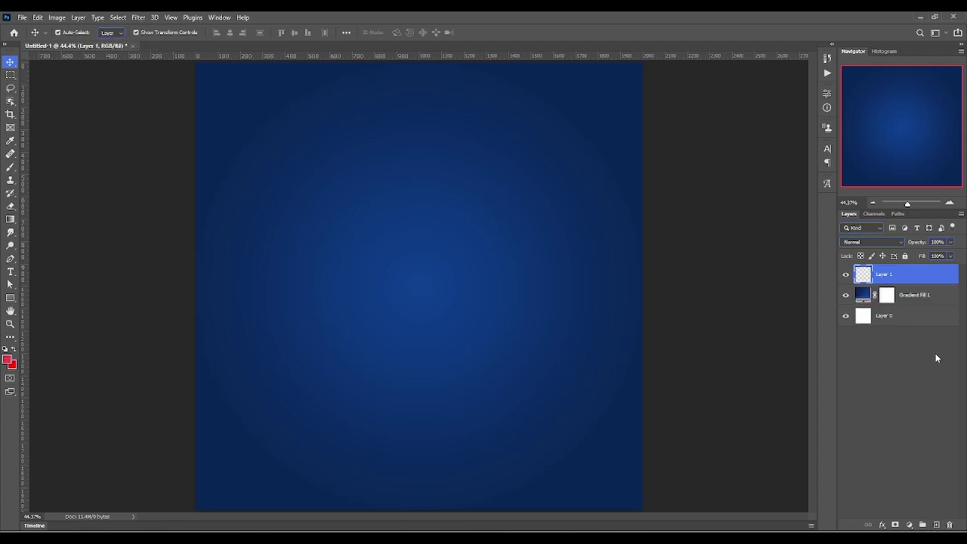
double_click(915, 294)
type("Bg")
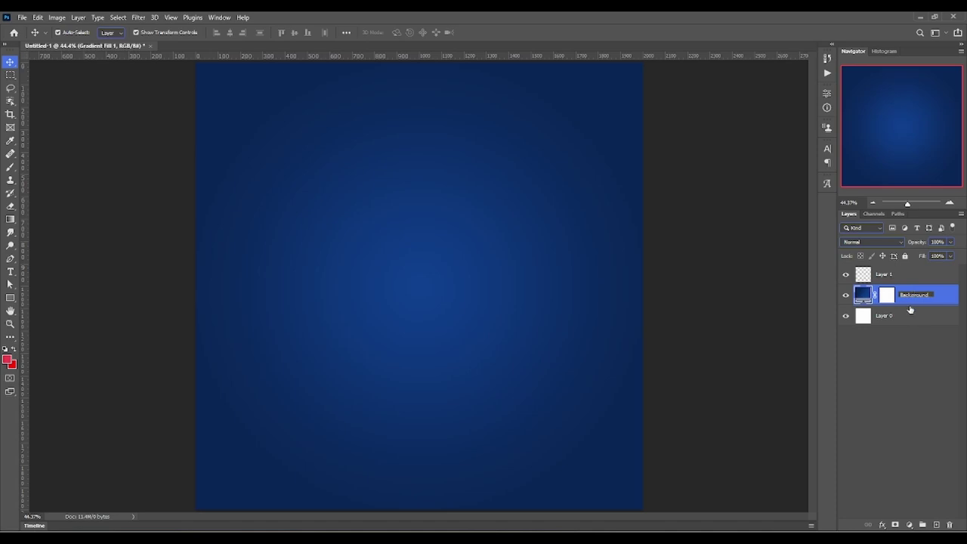
left_click(916, 314)
key("Delete")
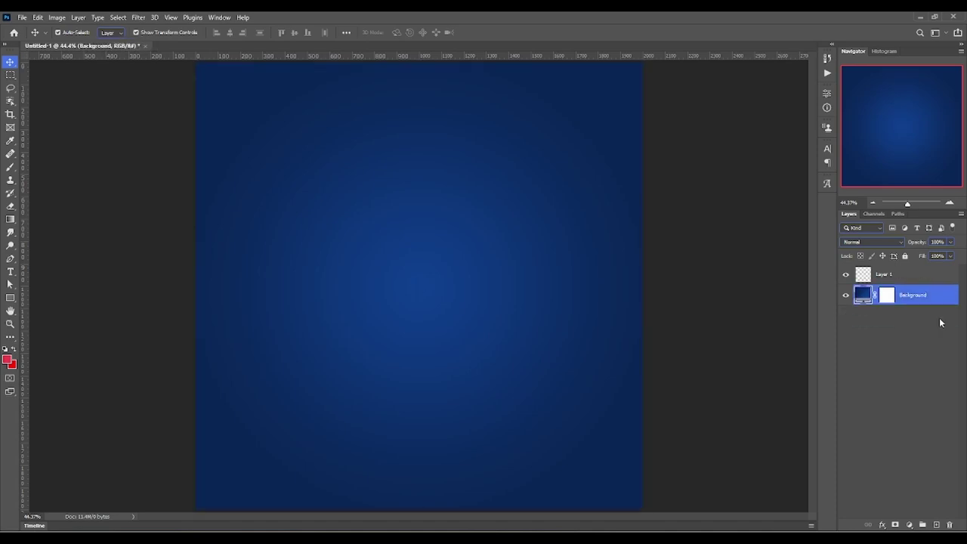
left_click(924, 277)
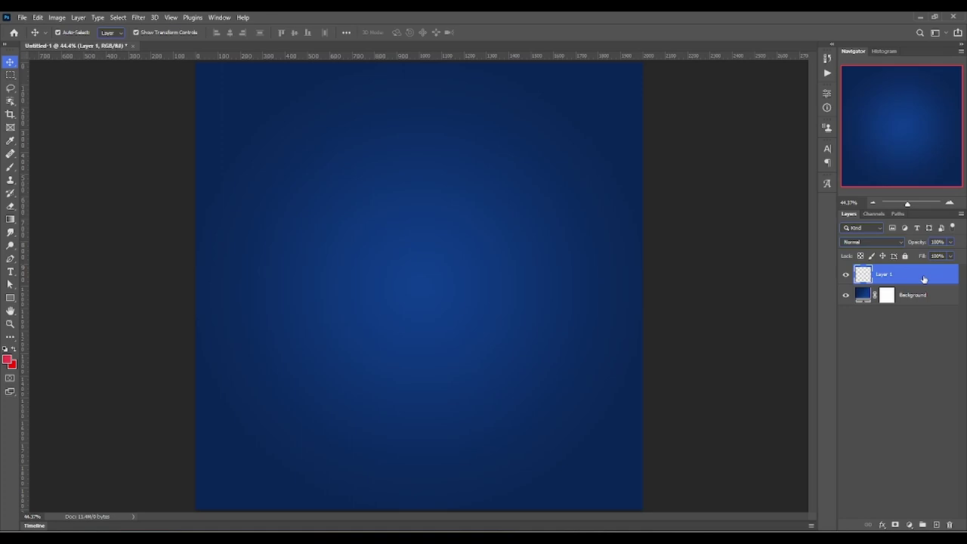
Type the headline 'Design' near the top centre of the poster
left_click(9, 271)
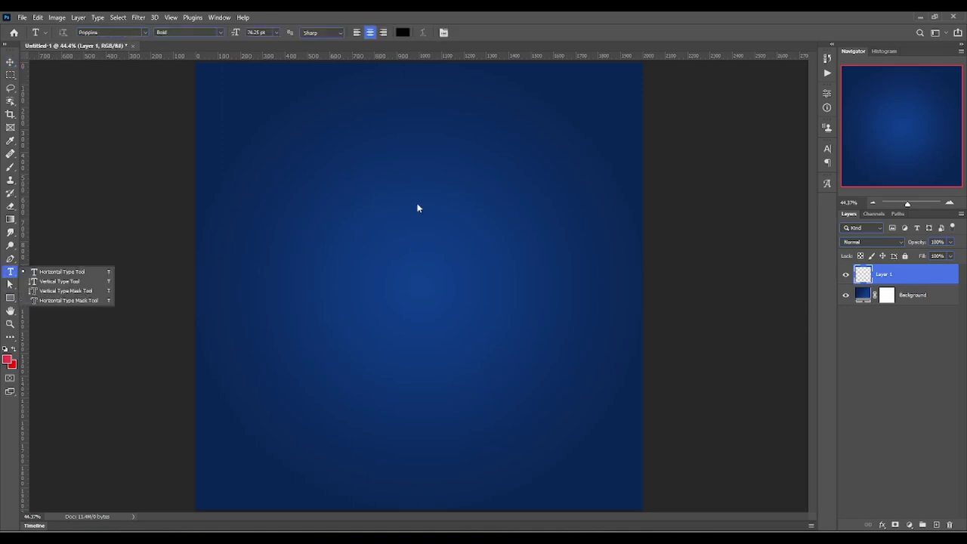
left_click(337, 186)
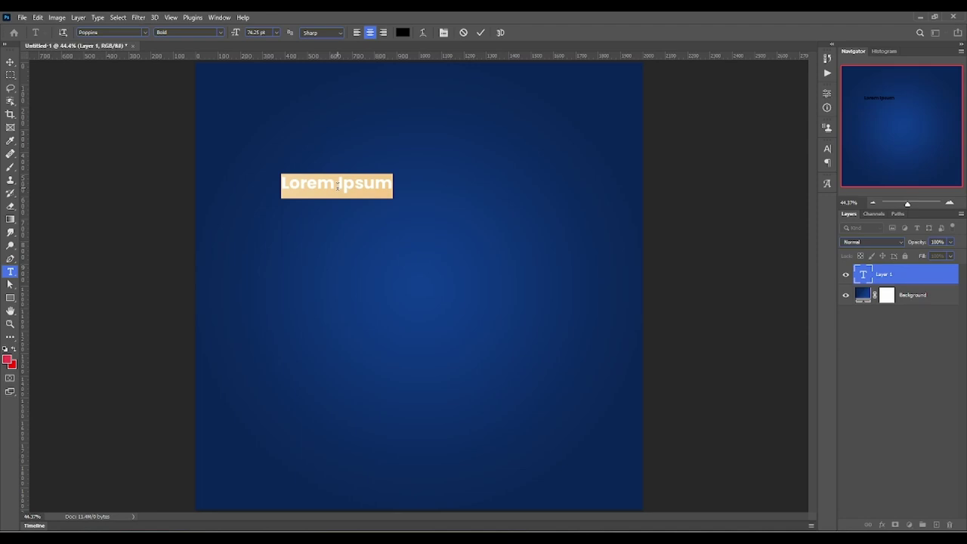
key("BackSpace")
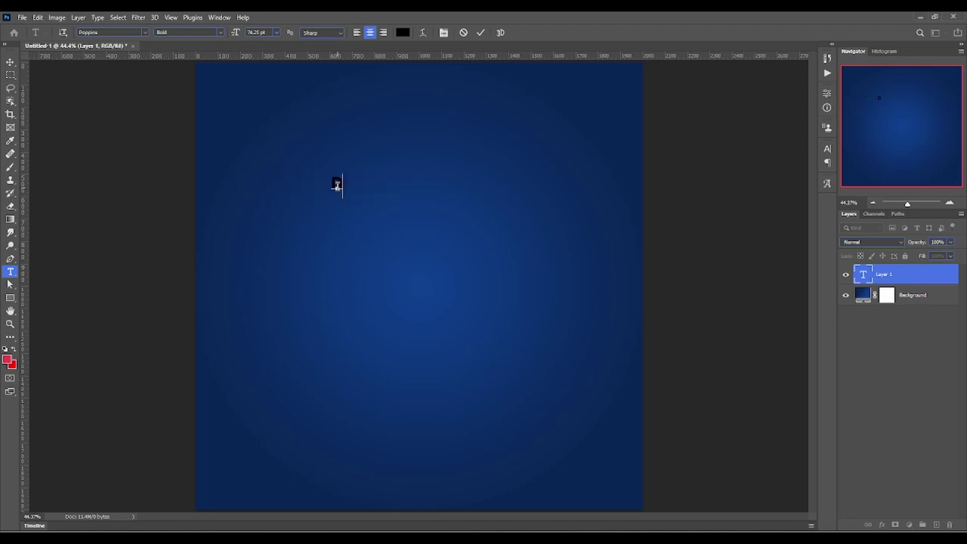
type("Design")
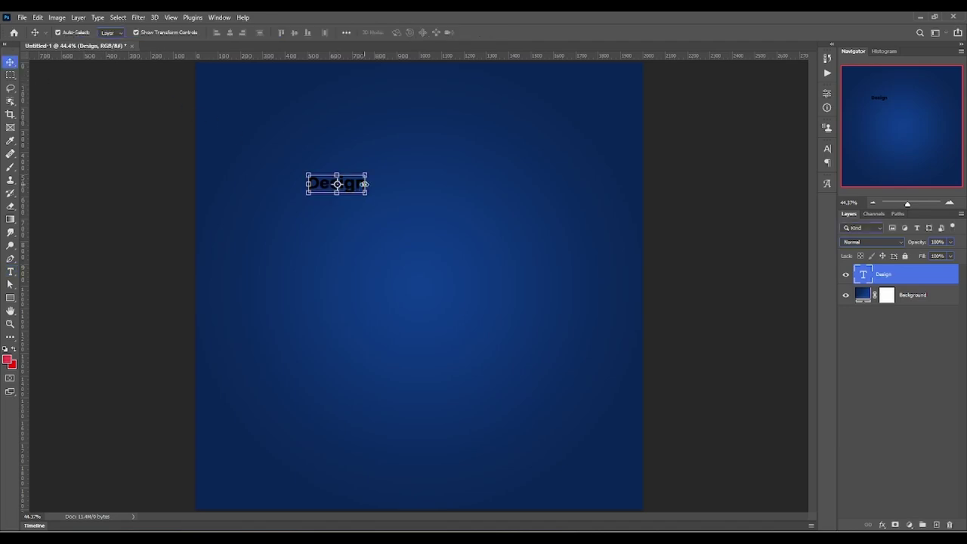
Duplicate it below as 'What Matters!' and delete the extra copy
left_click_drag(355, 182, 356, 219)
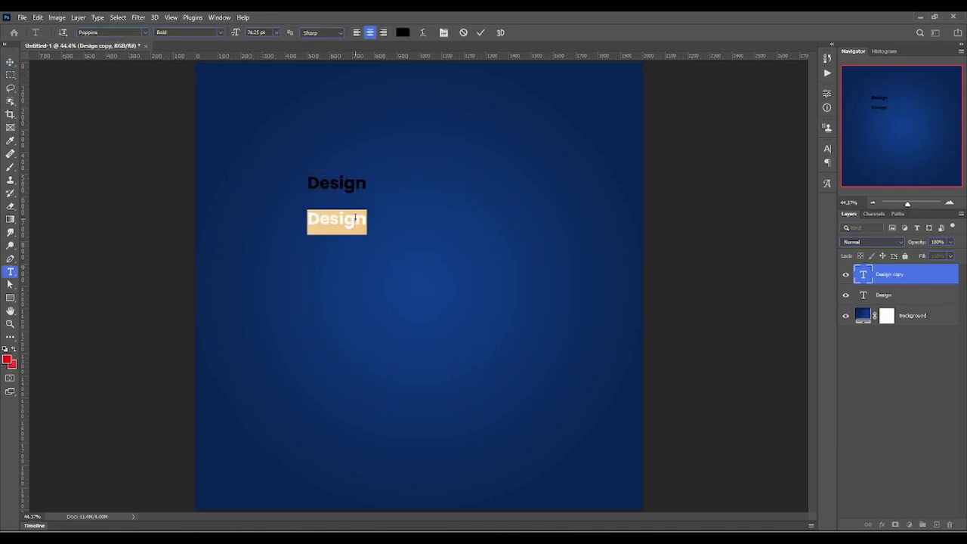
type("What Mat")
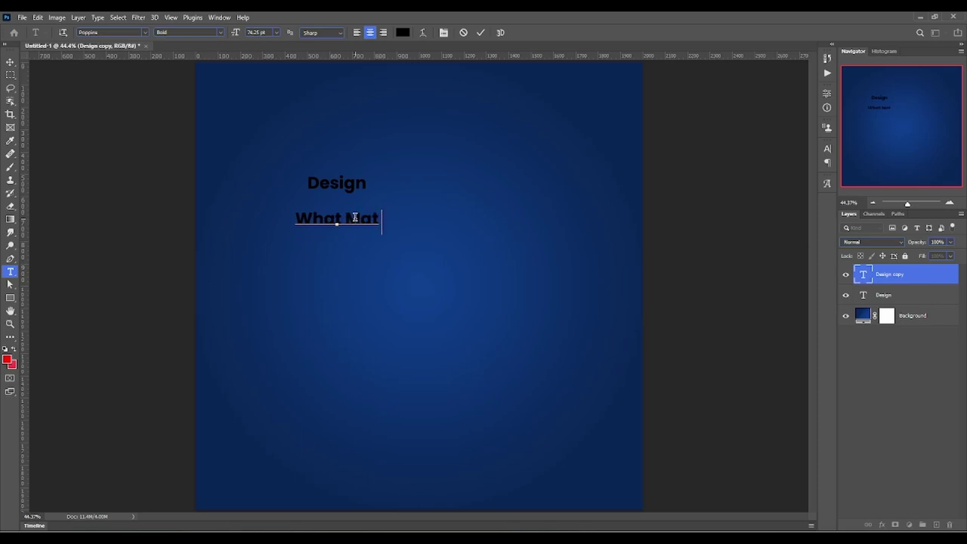
type("ters!")
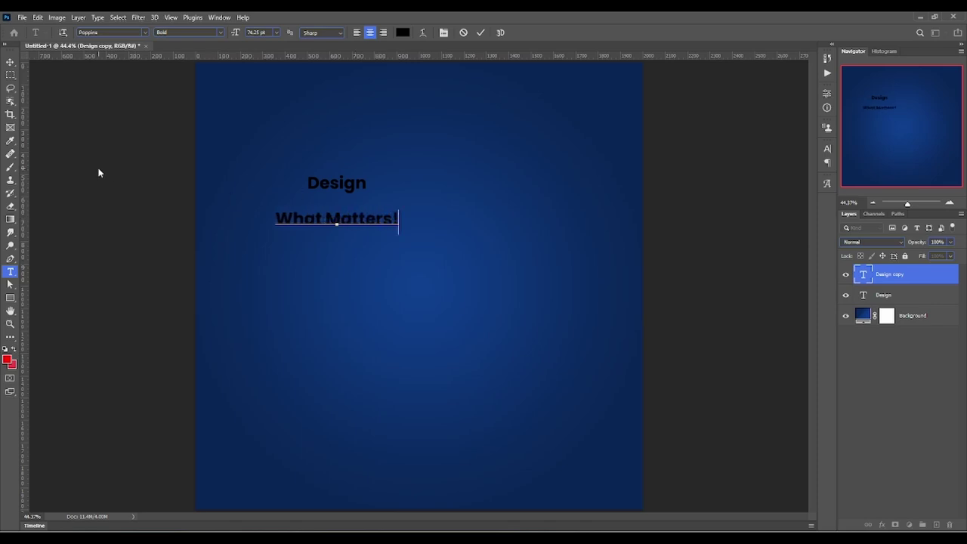
left_click(10, 61)
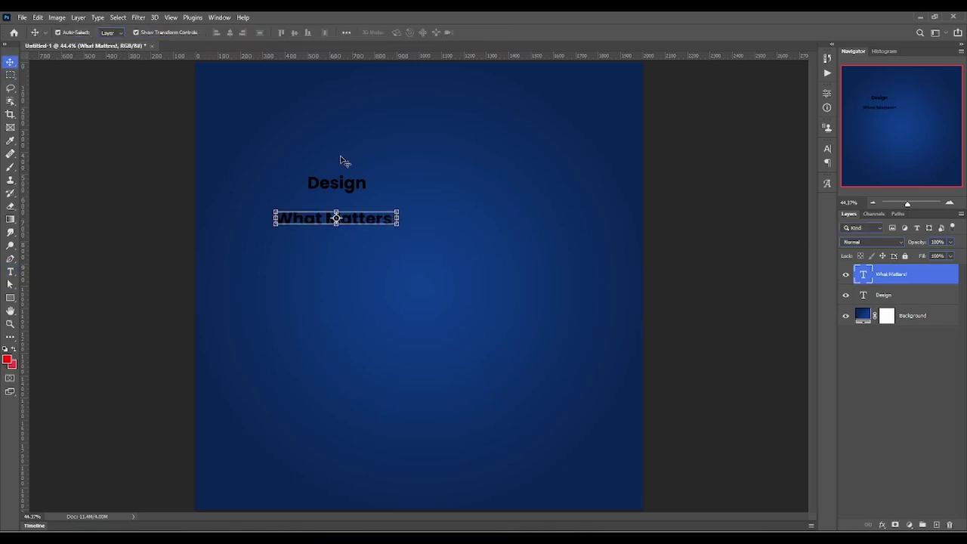
left_click_drag(370, 226, 371, 281)
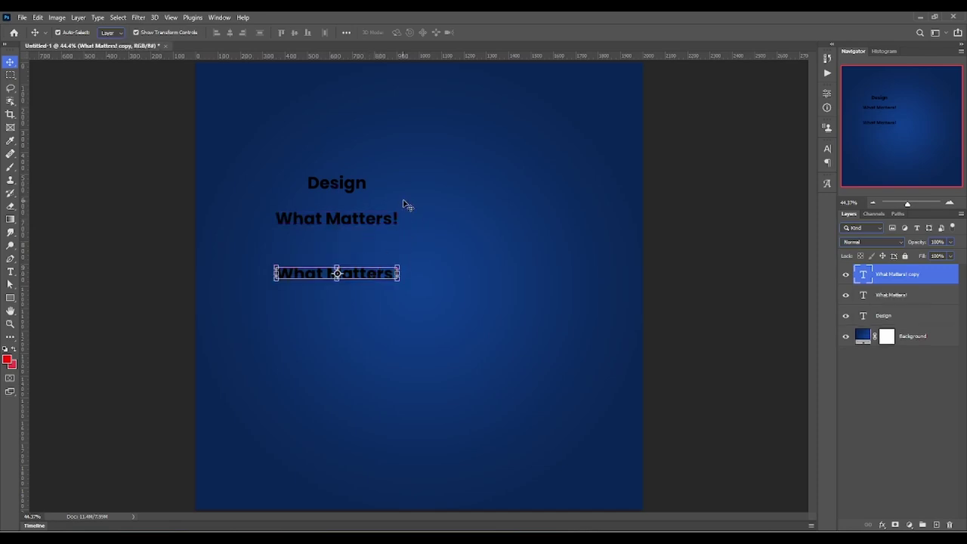
double_click(372, 278)
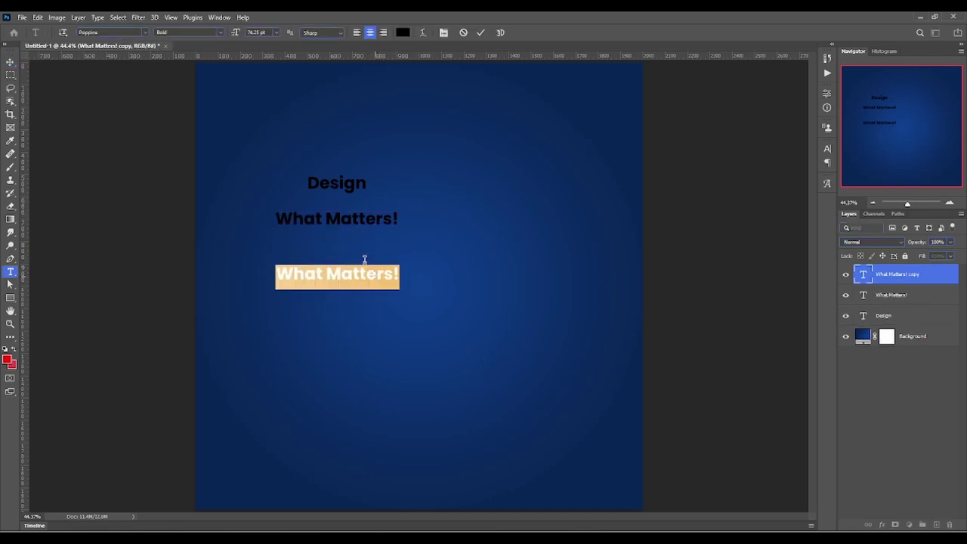
left_click(10, 62)
key("Delete")
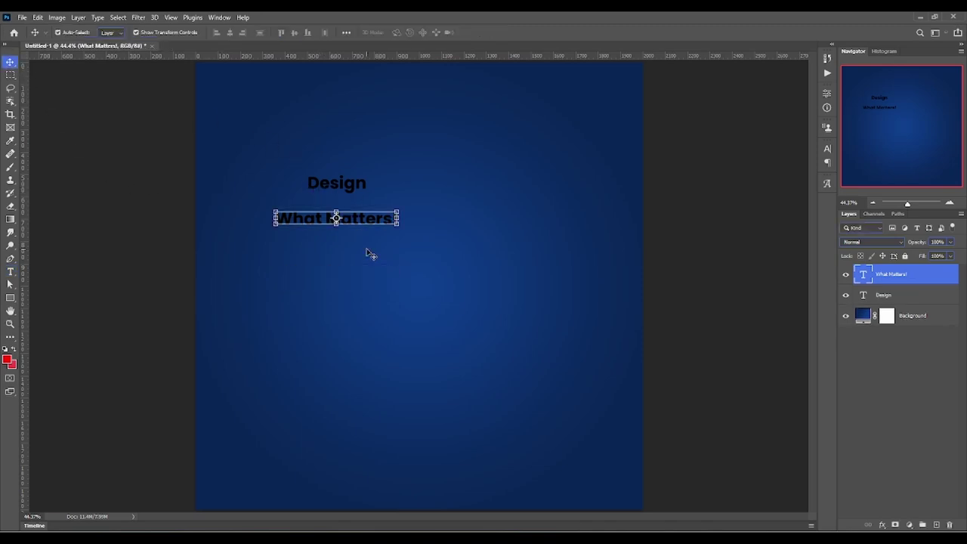
Enlarge the Design headline and shift it left and down
left_click(350, 186)
key("ctrl+t")
mouse_move(367, 173)
left_mouse_down()
mouse_move(514, 144)
mouse_move(366, 174)
mouse_move(519, 111)
left_mouse_up()
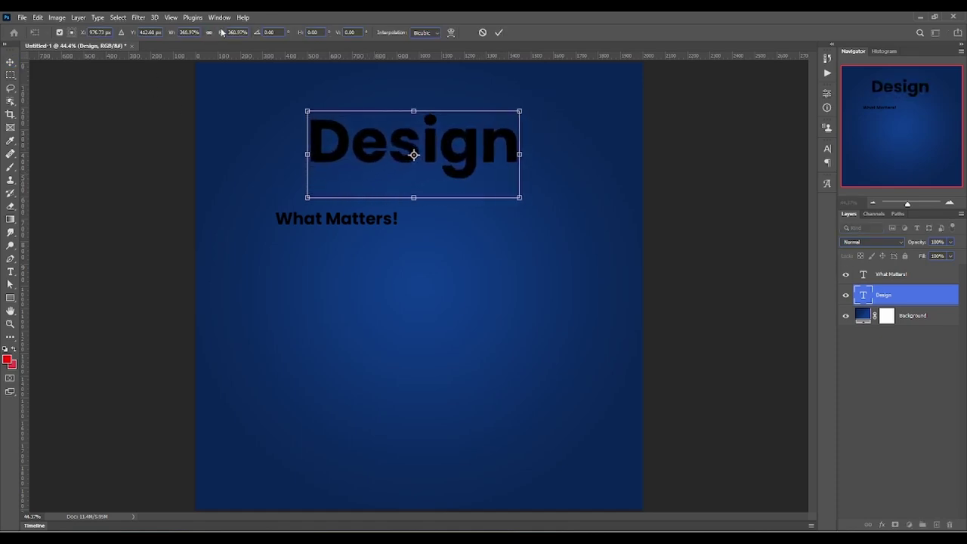
left_click_drag(411, 151, 355, 162)
key("Return")
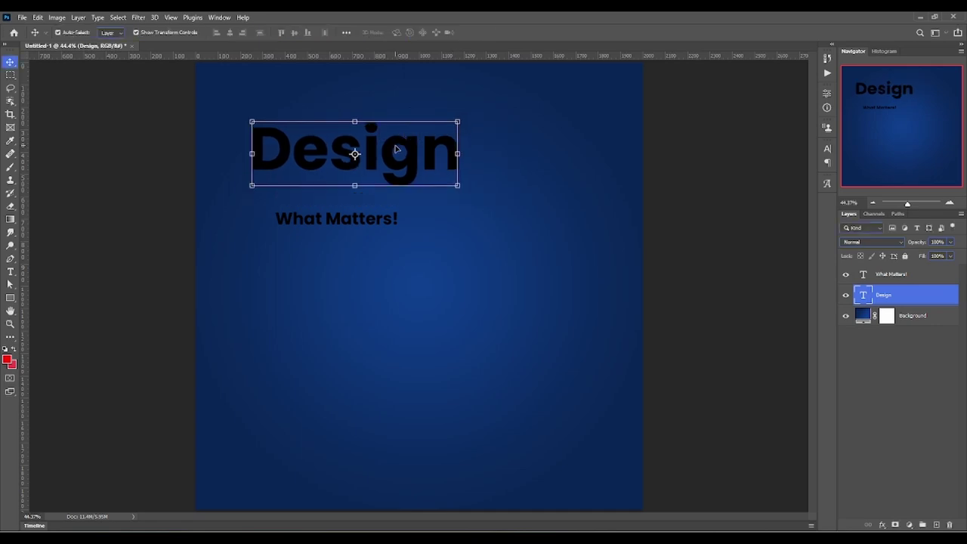
Colour the Design text white (#ffffff) and reposition it
double_click(396, 148)
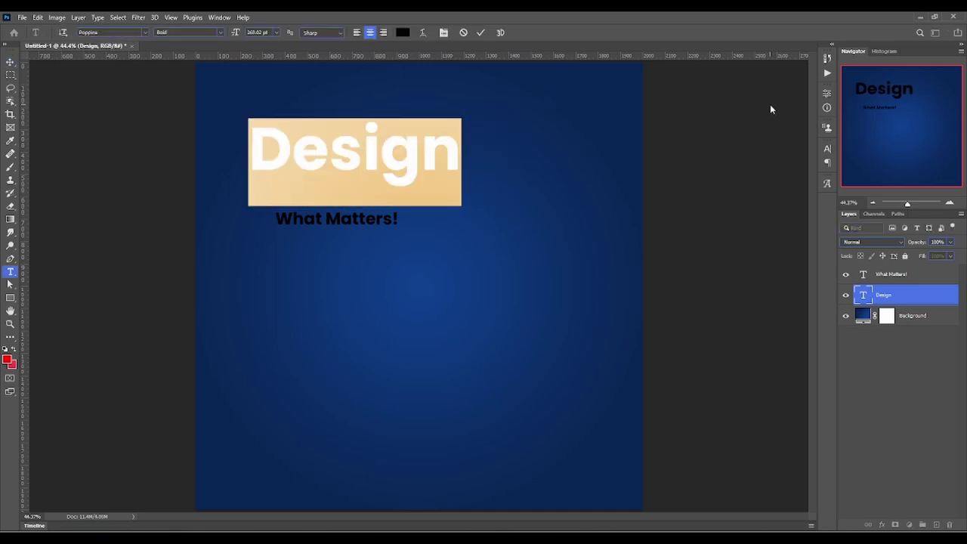
left_click(403, 32)
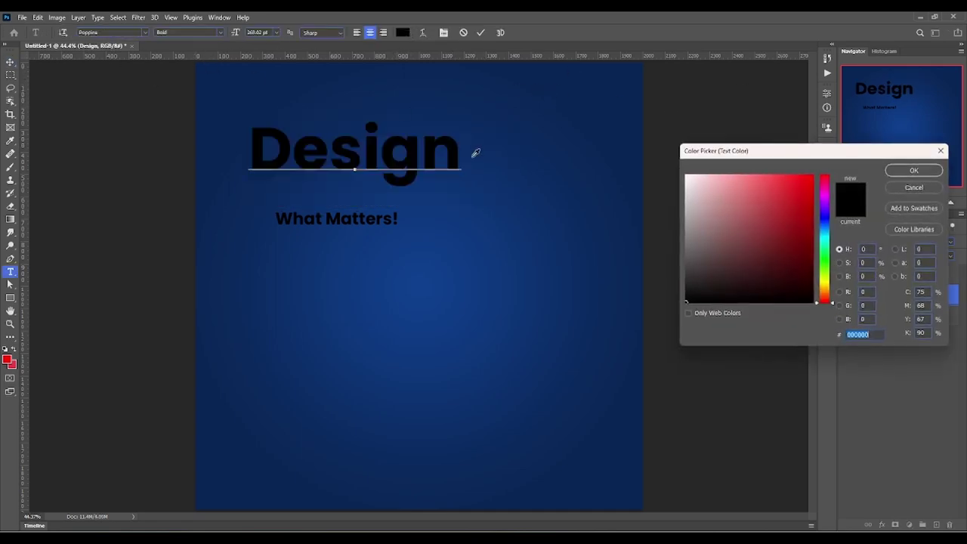
left_click(627, 142)
type("ffffff")
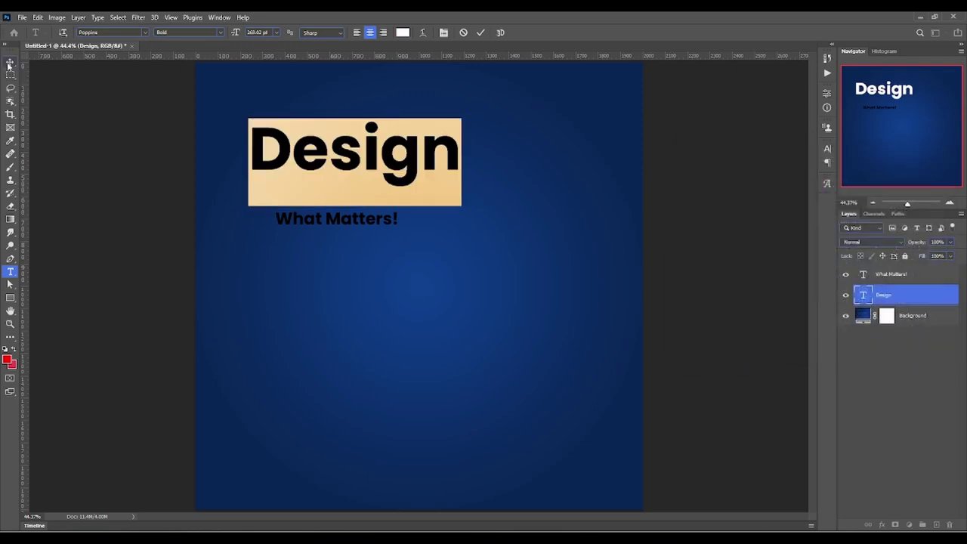
left_click(10, 62)
left_click_drag(354, 154, 422, 160)
Enlarge What Matters! to about 155% and move it down and left
left_click(370, 219)
key("ctrl+t")
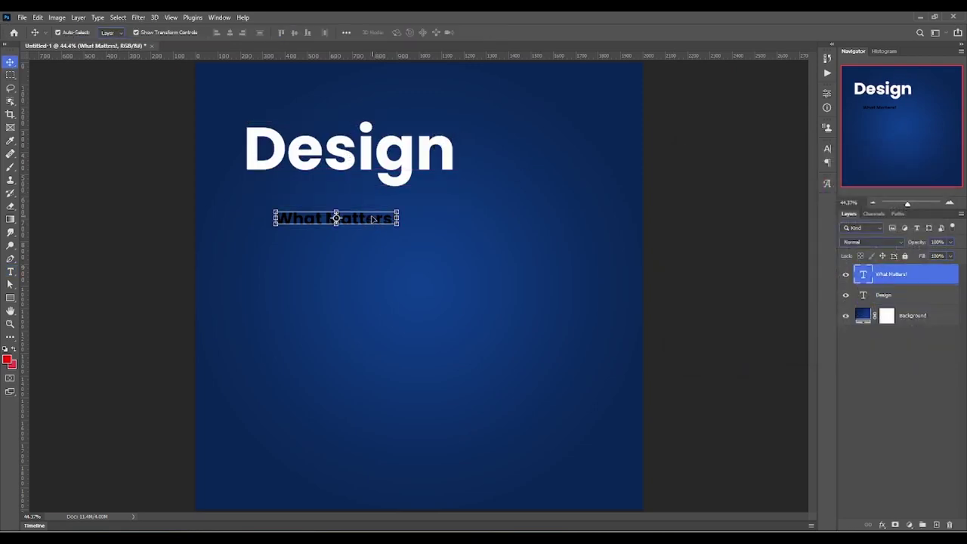
mouse_move(400, 210)
left_mouse_down()
mouse_move(518, 218)
mouse_move(590, 195)
left_mouse_up()
left_click_drag(443, 189, 384, 216)
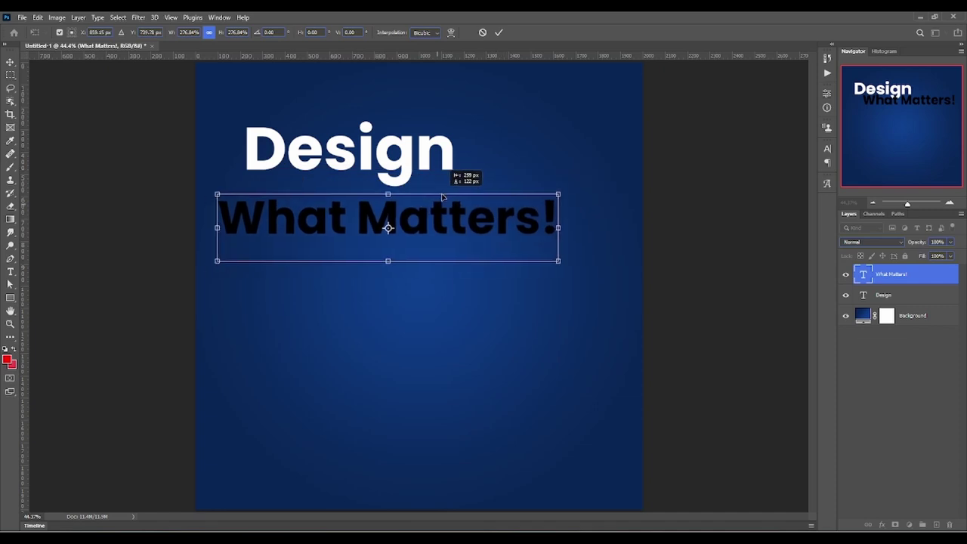
key("Return")
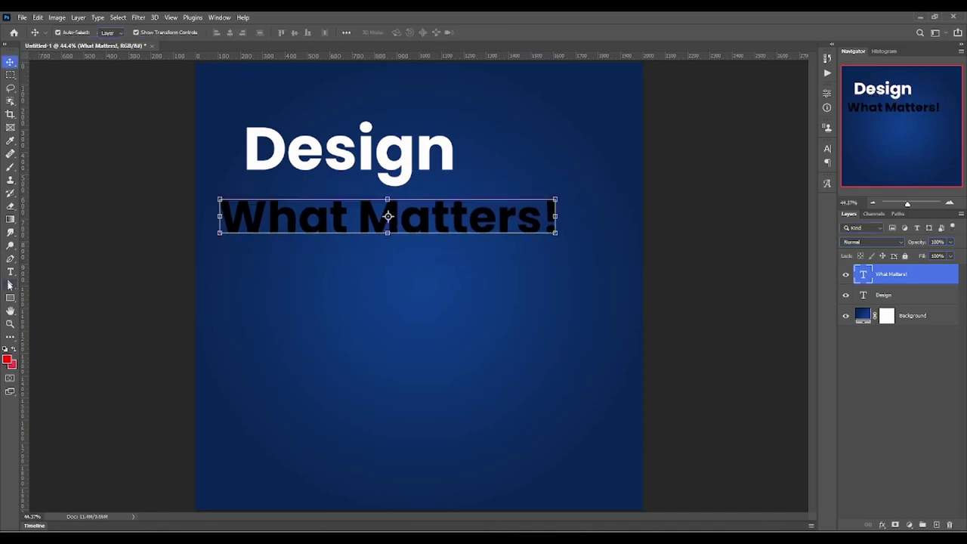
left_click(10, 297)
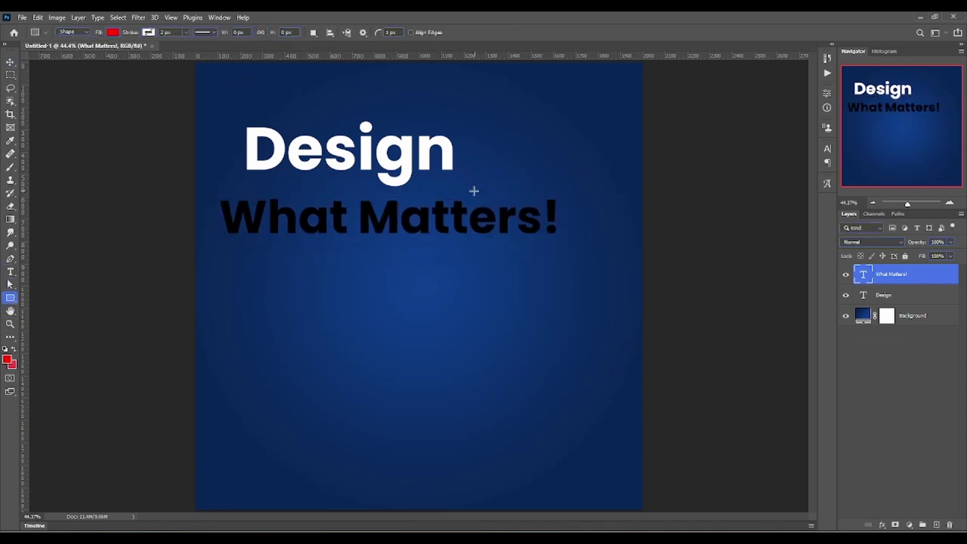
left_click(10, 61)
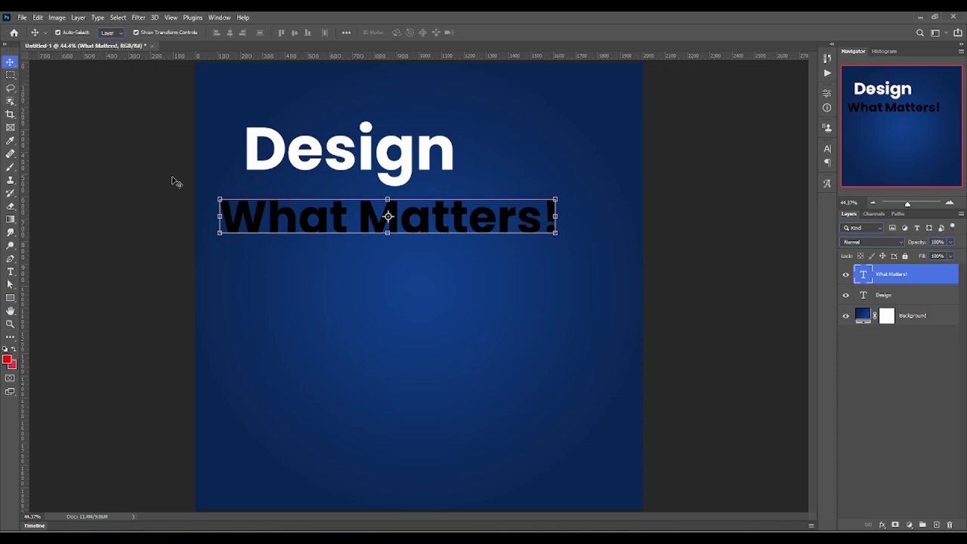
Set the What Matters! text colour to white in the Character panel
left_click(827, 150)
left_click(800, 201)
left_click(446, 151)
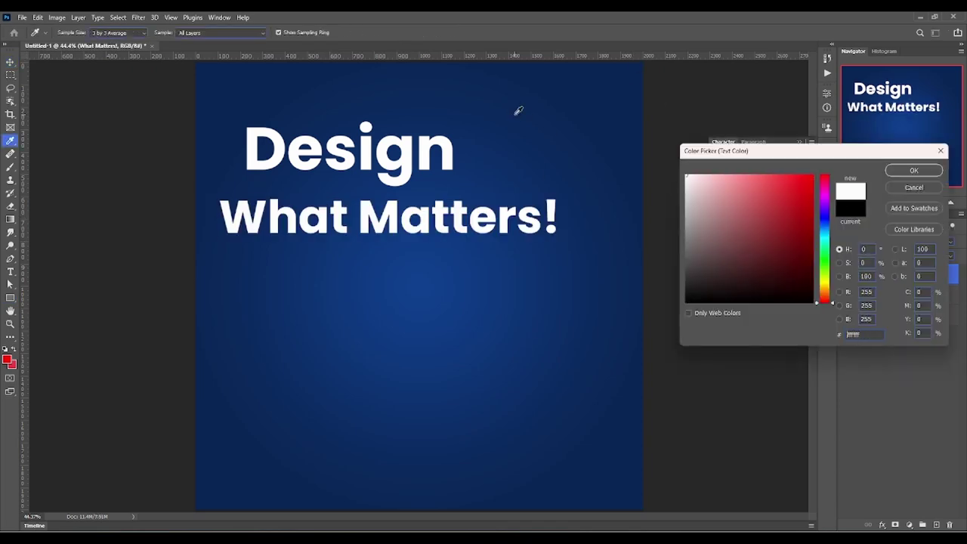
key("Return")
Make the exclamation mark in What Matters! yellow (#ffde00)
double_click(484, 219)
left_click_drag(542, 219, 561, 219)
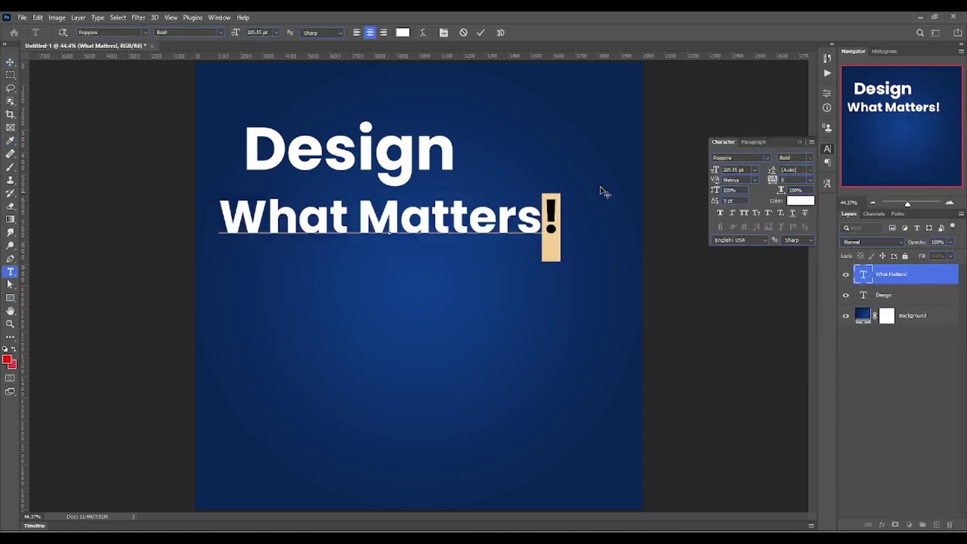
left_click(801, 201)
left_click(757, 228)
left_click_drag(831, 297, 831, 287)
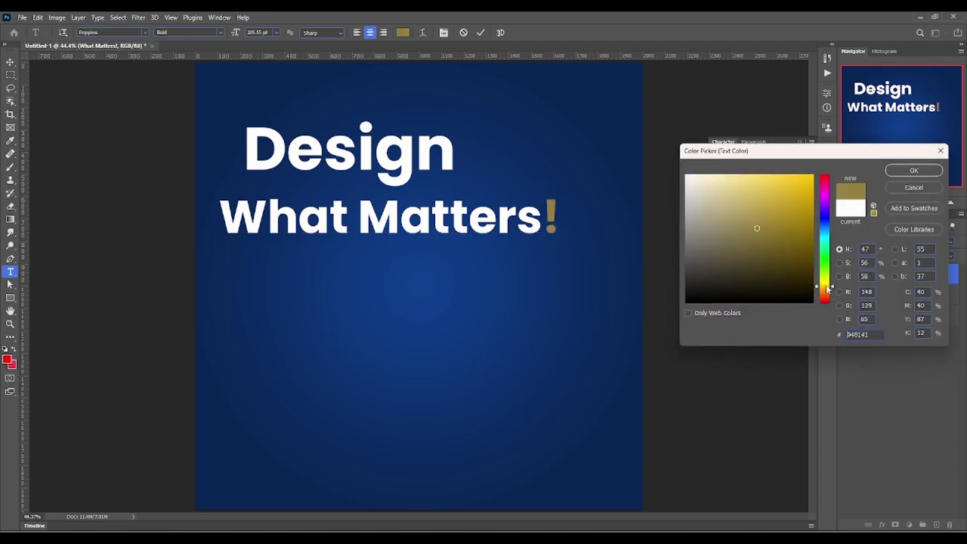
type("ffde00")
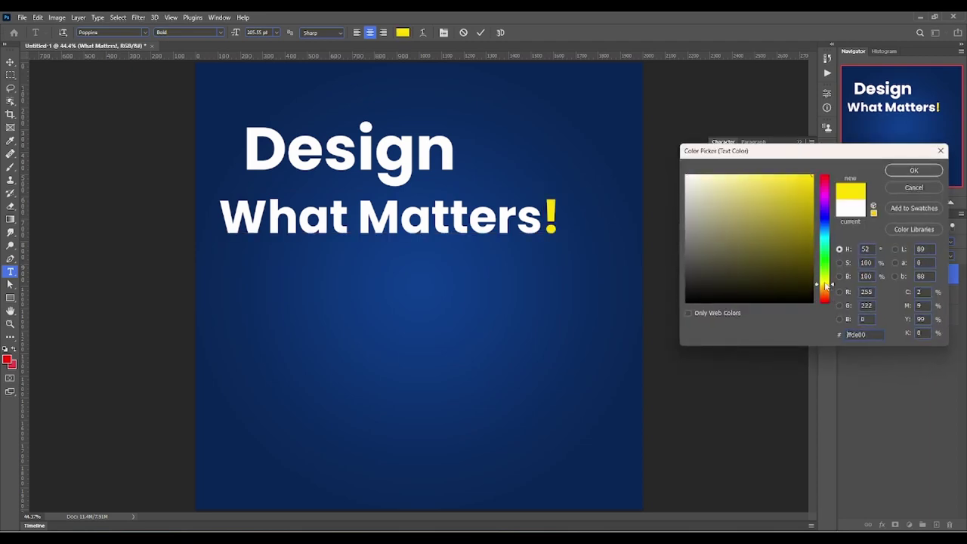
key("Return")
left_click(10, 323)
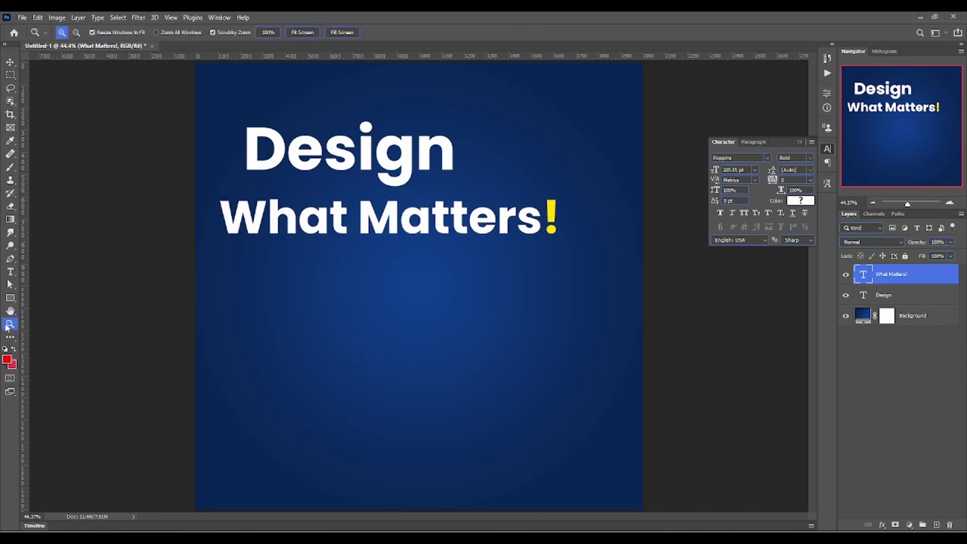
mouse_move(575, 264)
left_mouse_down()
mouse_move(524, 273)
mouse_move(574, 248)
left_mouse_up()
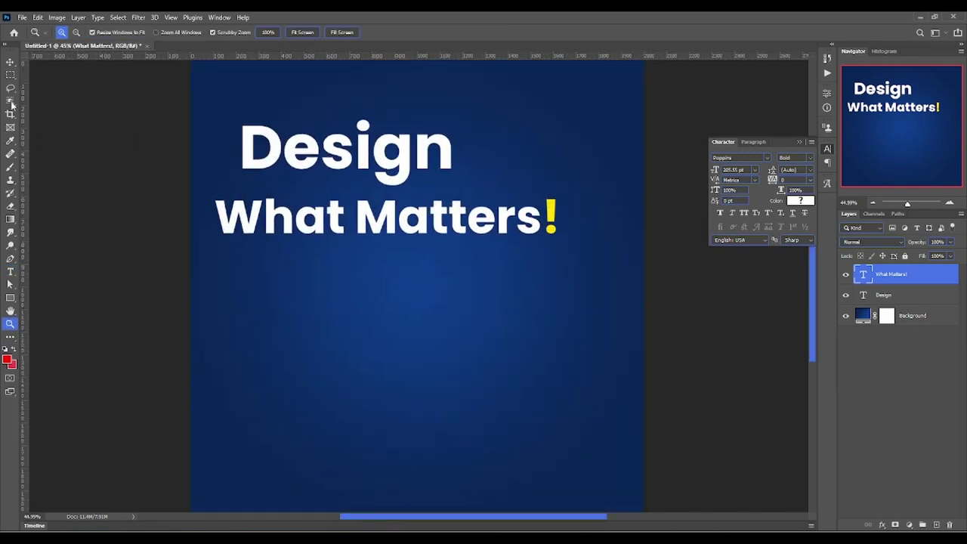
left_click(10, 60)
scroll(344, 145, "up", 1)
scroll(345, 145, "up", 1)
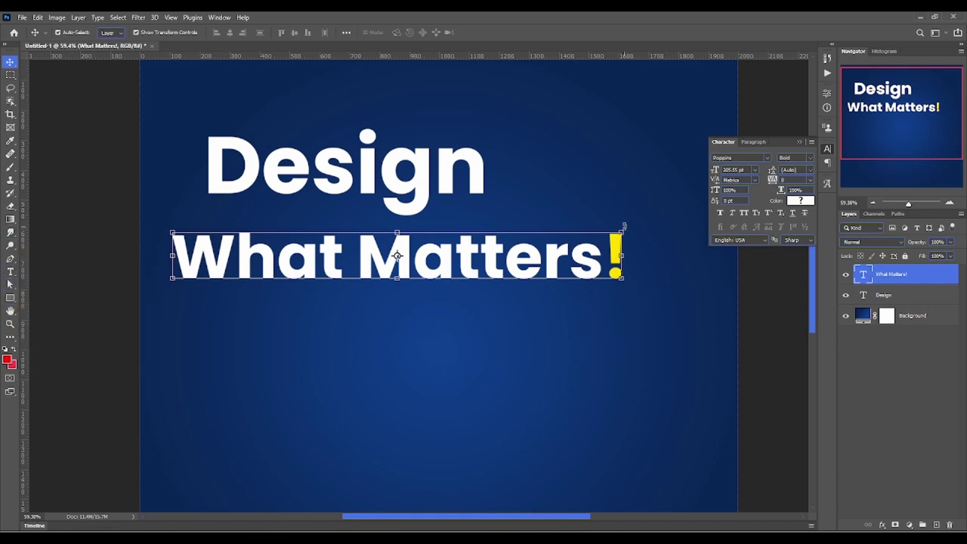
Colour the 'i' in Design by sampling the yellow exclamation mark
double_click(381, 170)
left_click(372, 164)
left_click_drag(378, 164, 367, 163)
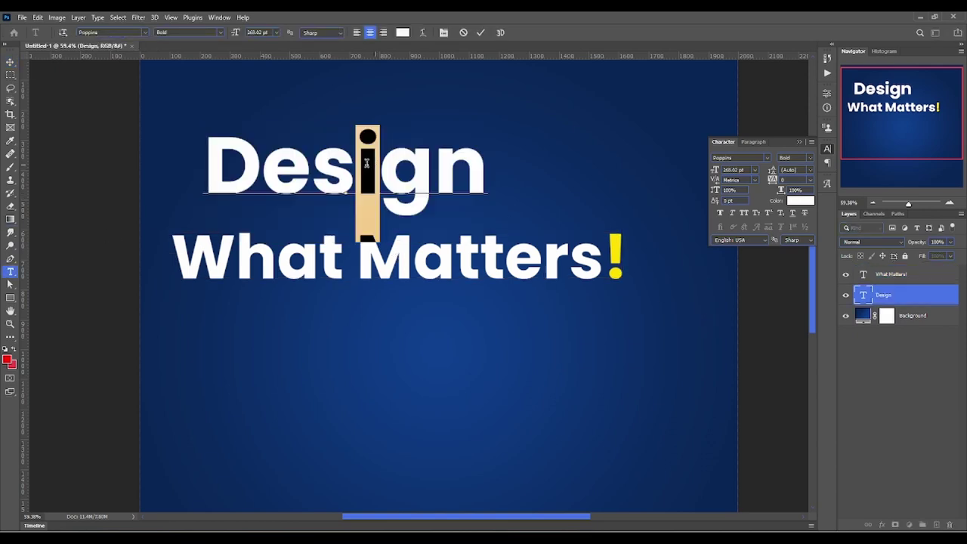
left_click(803, 202)
left_click(617, 247)
key("Return")
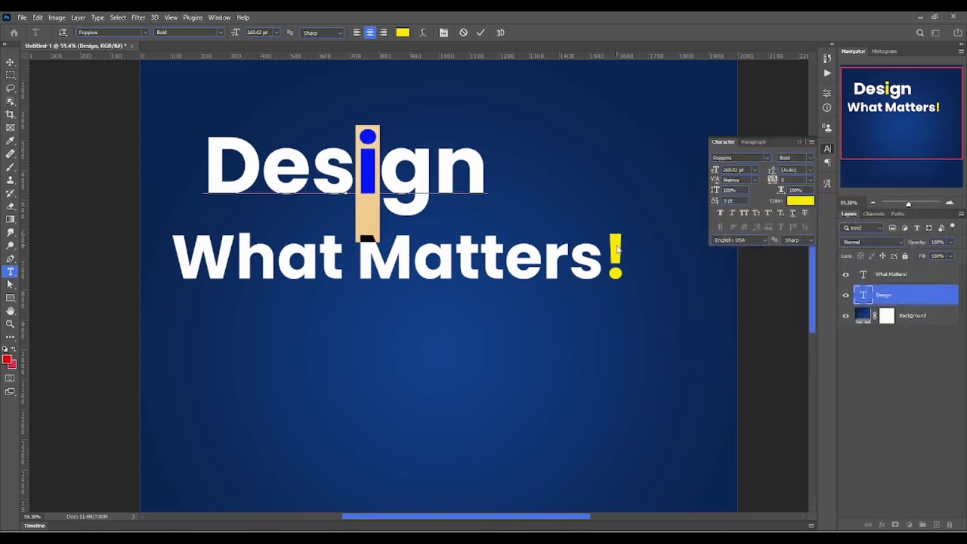
left_click(10, 323)
mouse_move(532, 269)
left_mouse_down()
mouse_move(481, 261)
mouse_move(407, 225)
mouse_move(431, 211)
left_mouse_up()
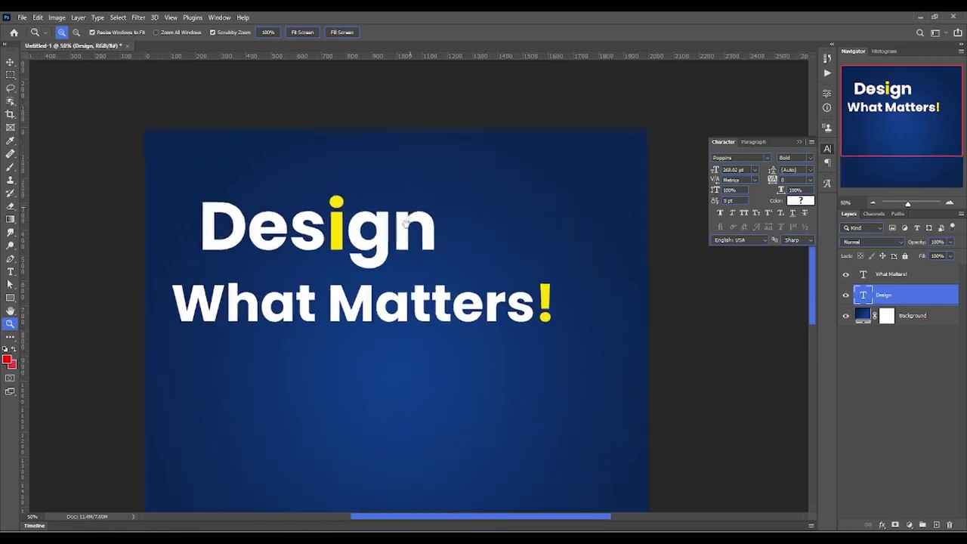
Scale Design down, then shrink What Matters! to match and tuck it beneath Design
left_click(10, 65)
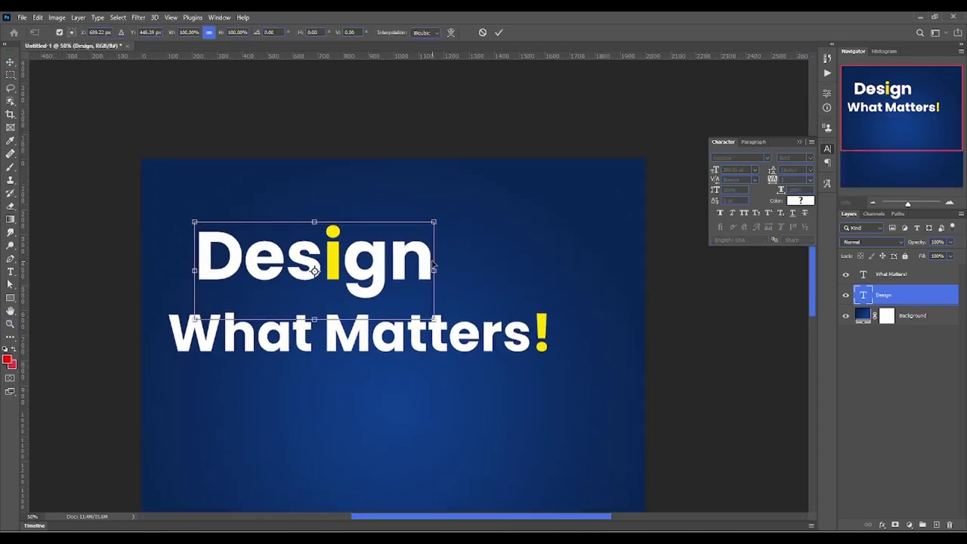
mouse_move(435, 255)
left_mouse_down()
mouse_move(349, 270)
mouse_move(294, 248)
left_mouse_up()
key("Return")
left_click(541, 343)
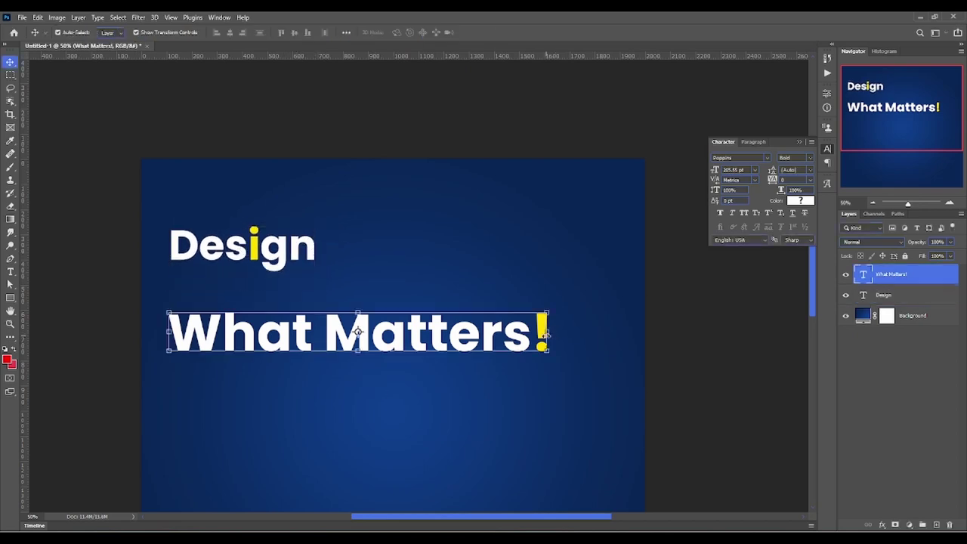
left_click_drag(544, 336, 233, 334)
mouse_move(54, 344)
left_mouse_down()
mouse_move(333, 270)
mouse_move(183, 309)
left_mouse_up()
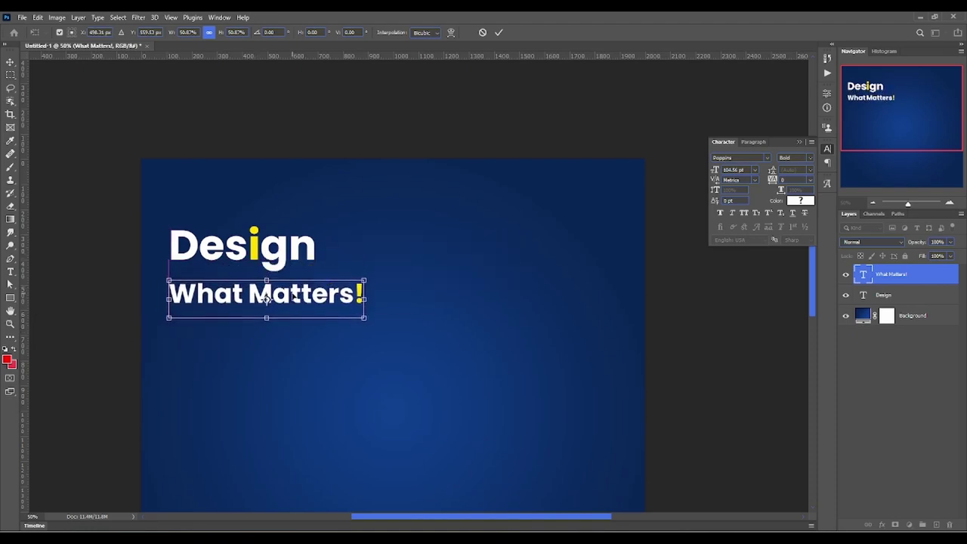
left_click_drag(366, 299, 409, 288)
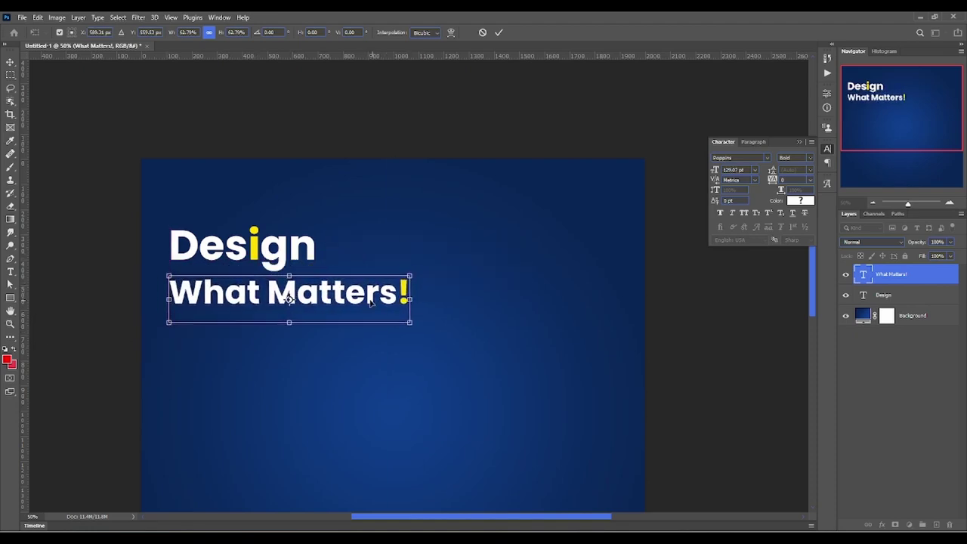
key("Return")
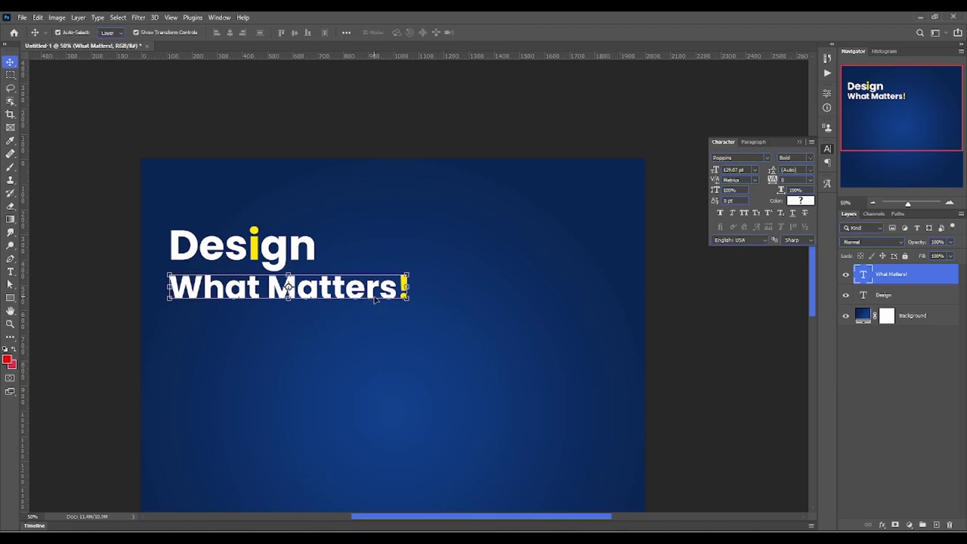
key("Down")
key("Down")
key("Down")
Draw a rectangle across What Matters! with no fill and a yellow outline
left_click(11, 298)
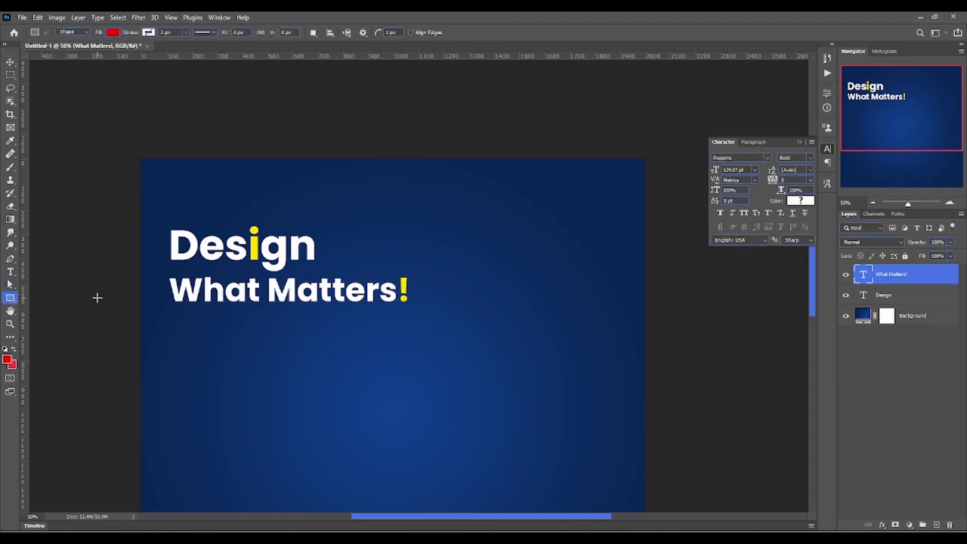
mouse_move(126, 270)
left_mouse_down()
mouse_move(335, 311)
mouse_move(425, 313)
left_mouse_up()
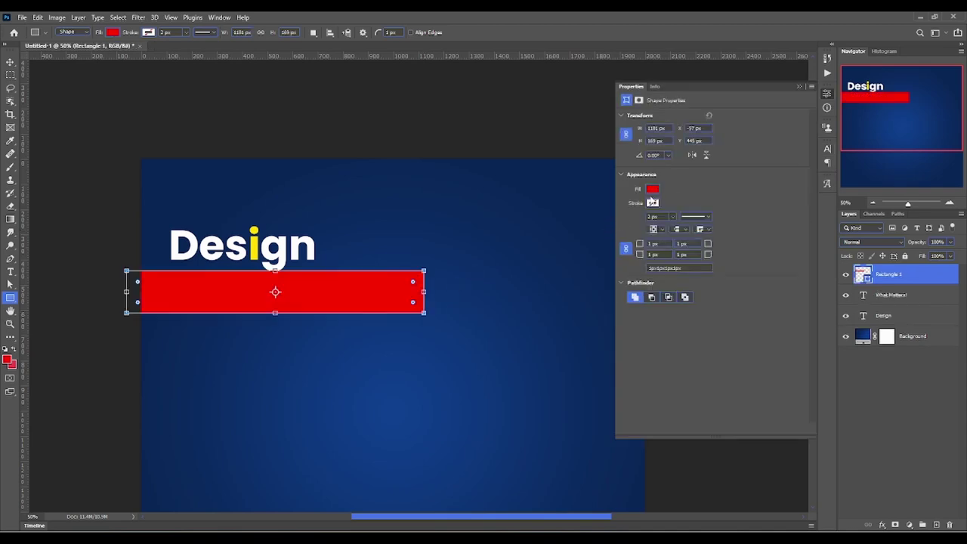
left_click(653, 190)
left_click(635, 206)
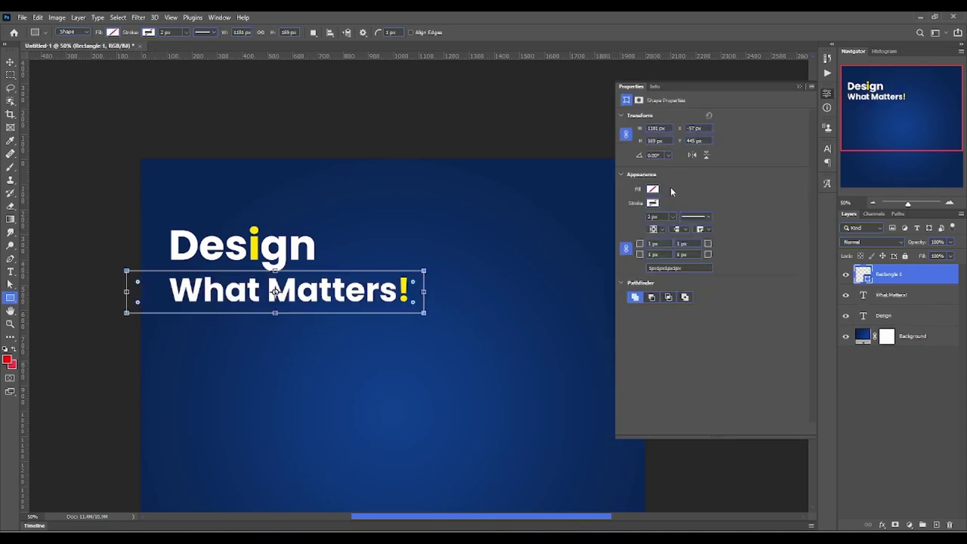
left_click(653, 203)
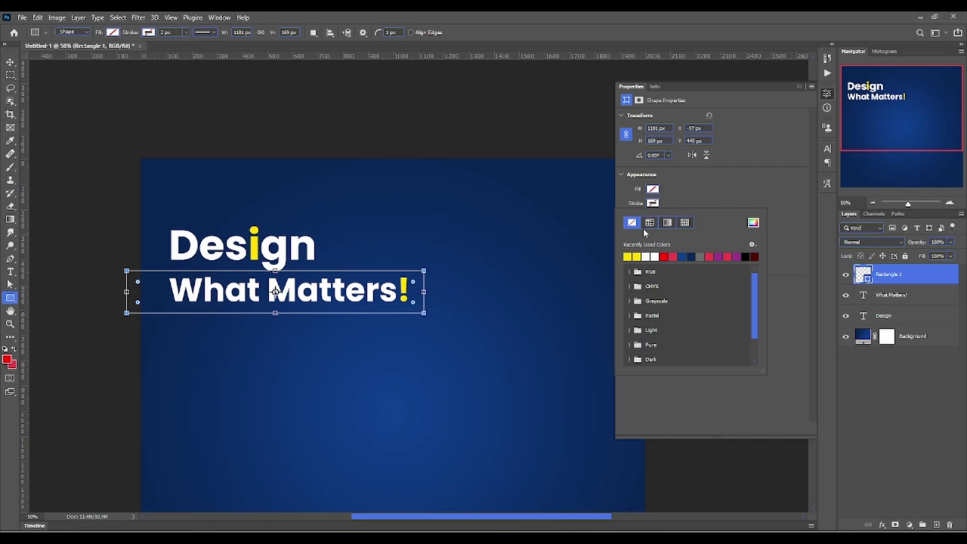
left_click(630, 257)
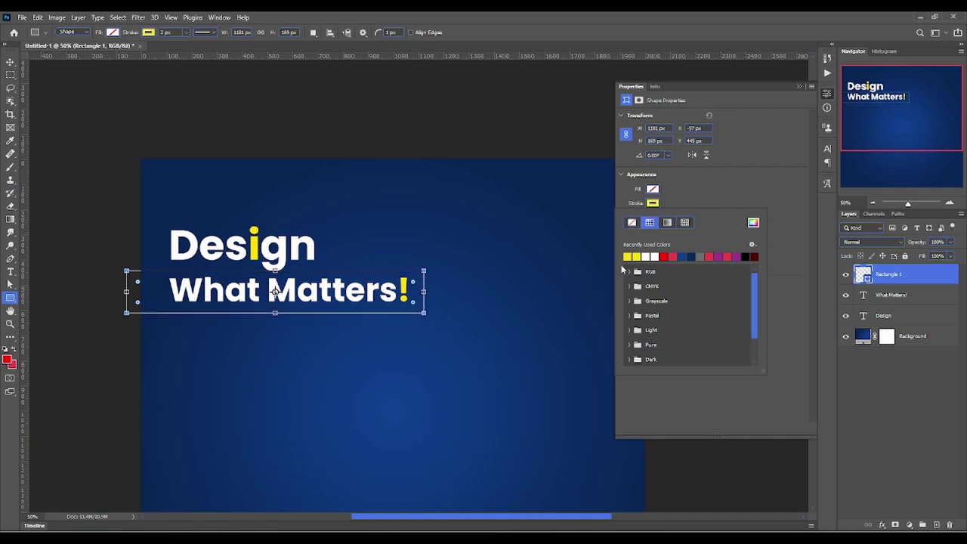
left_click(708, 201)
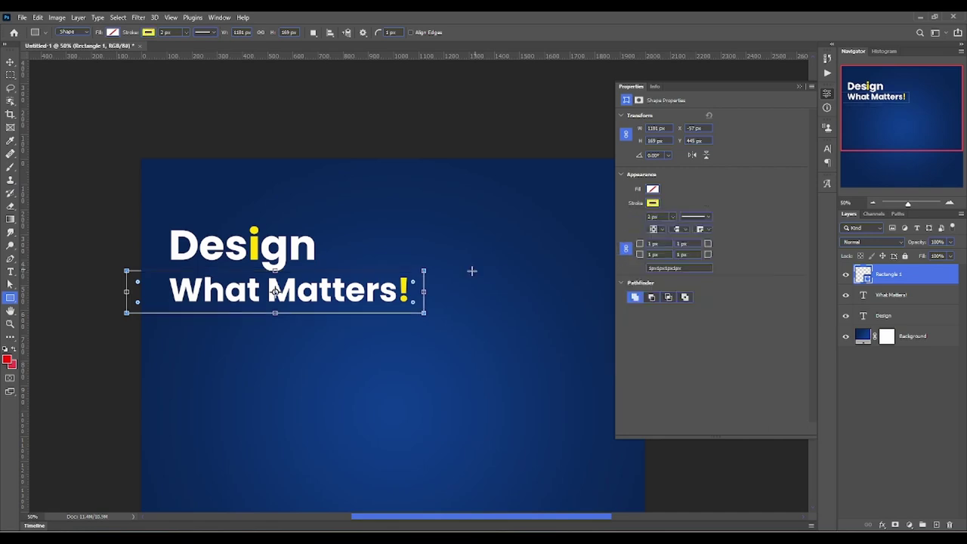
Unlink the corner radii and set top and bottom-left corners to 0 px, keeping bottom-right rounded
left_click(627, 252)
left_click_drag(713, 254, 752, 255)
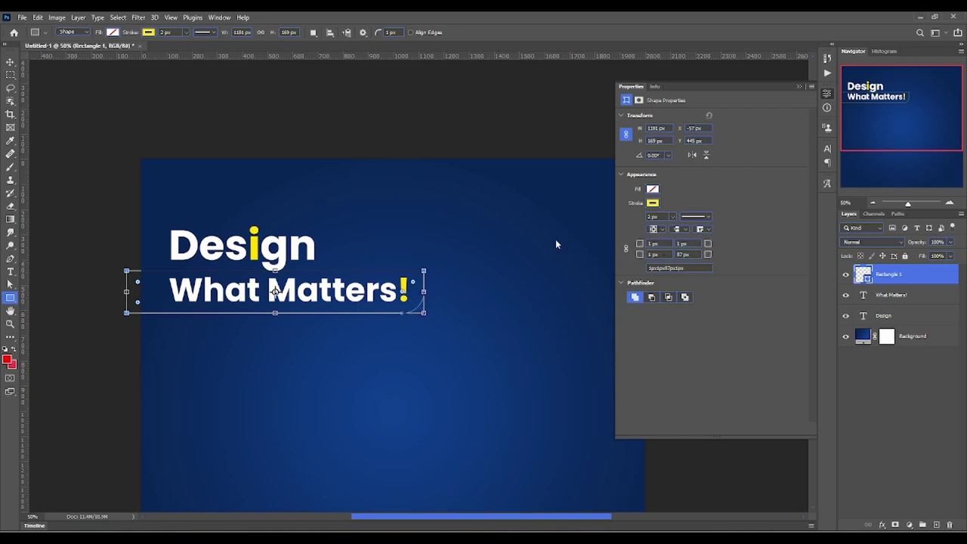
left_click_drag(712, 247, 501, 246)
left_click_drag(640, 247, 564, 250)
left_click_drag(638, 255, 543, 269)
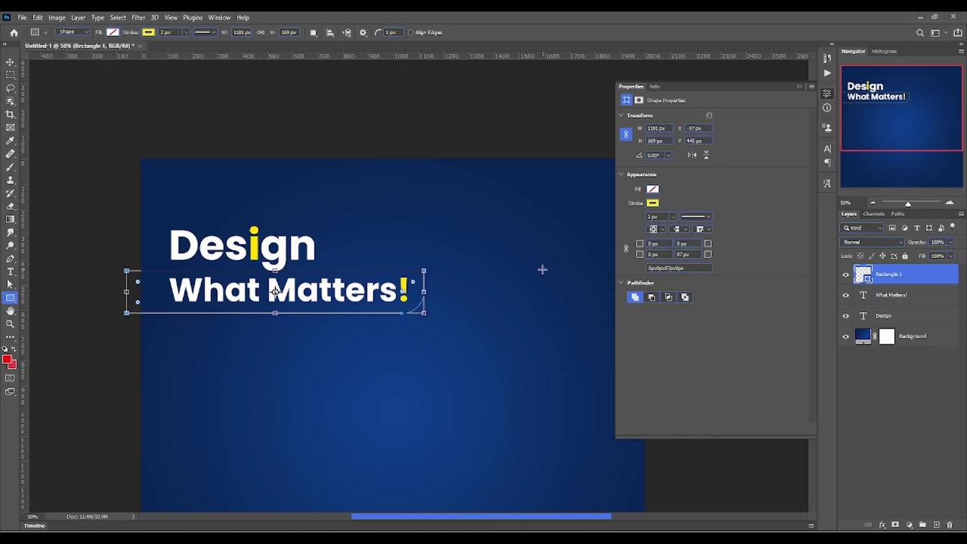
left_click(10, 324)
left_click_drag(381, 285, 421, 295)
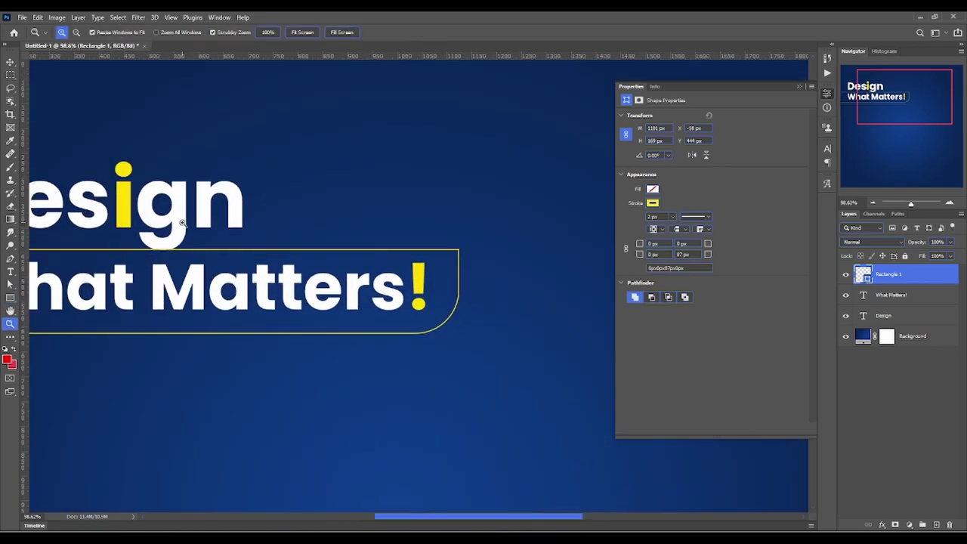
left_click(10, 61)
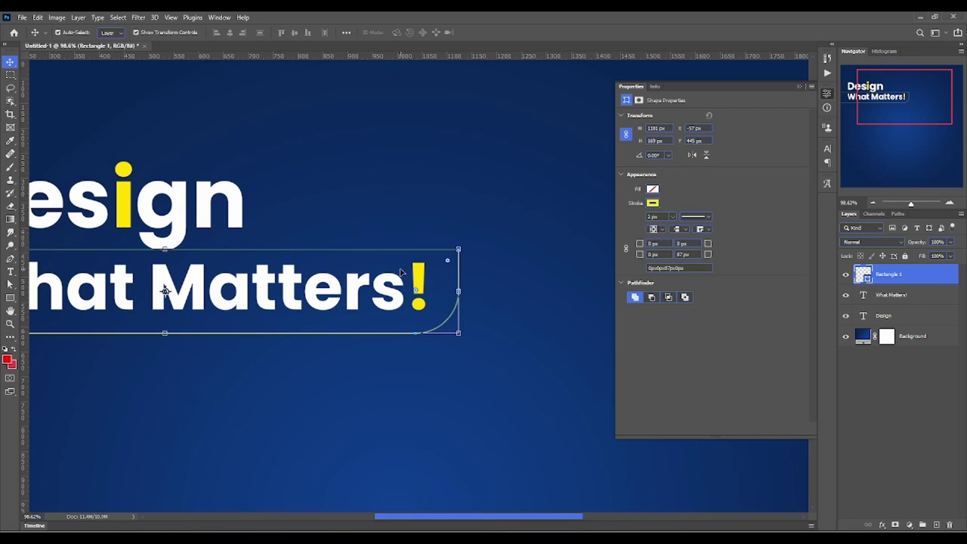
scroll(402, 273, "up", 1)
scroll(403, 273, "up", 1)
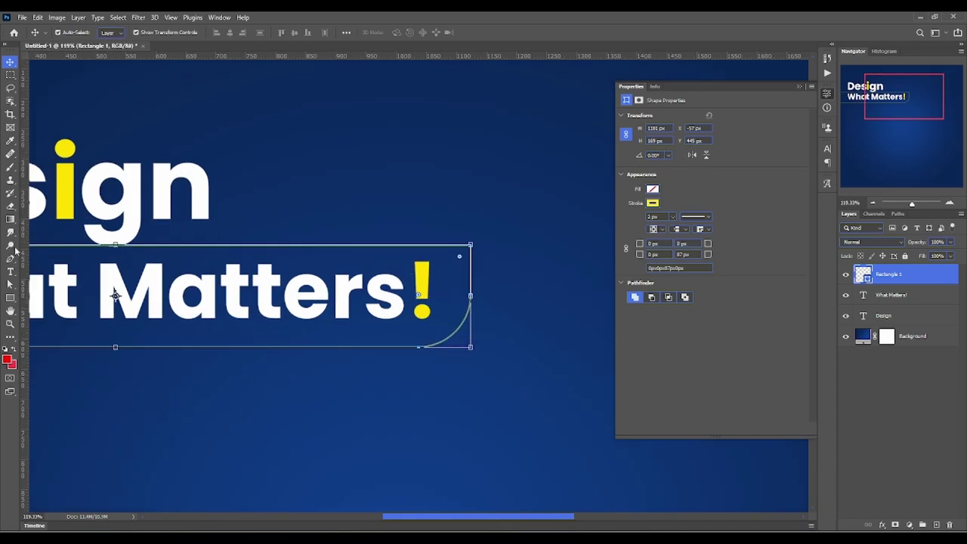
left_click(10, 323)
left_click_drag(246, 311, 193, 311)
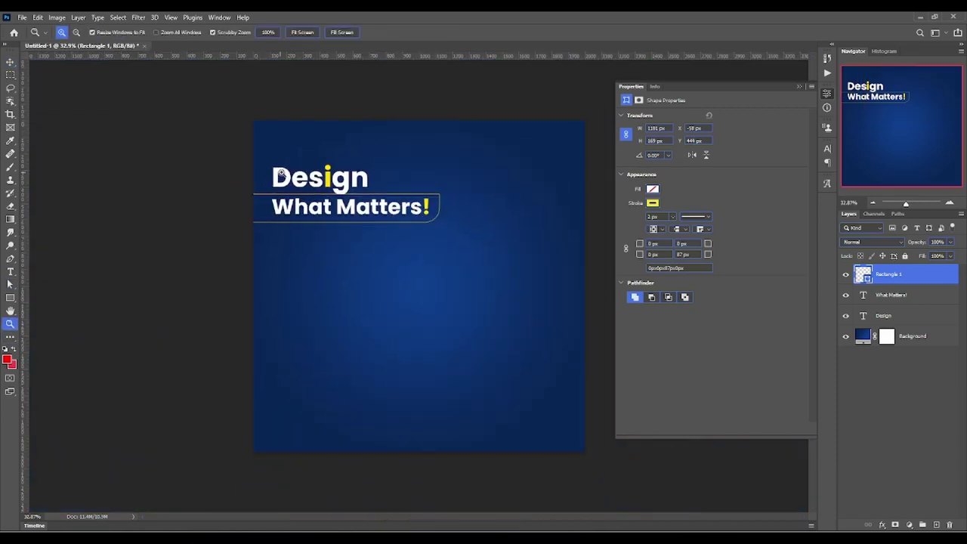
left_click_drag(280, 167, 319, 160)
left_click_drag(507, 194, 448, 270)
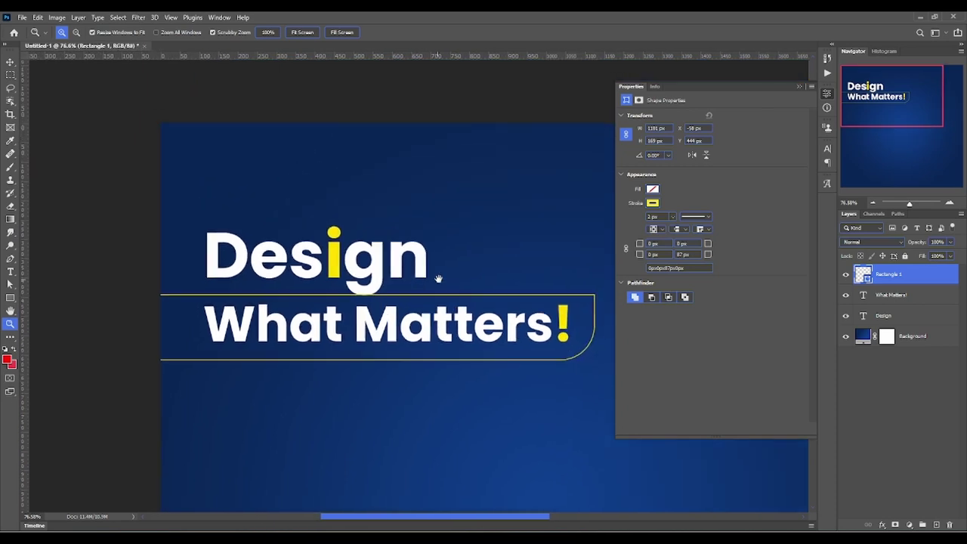
left_click(9, 61)
Nudge Design down and move the banner rectangle beneath both text layers
left_click(369, 265)
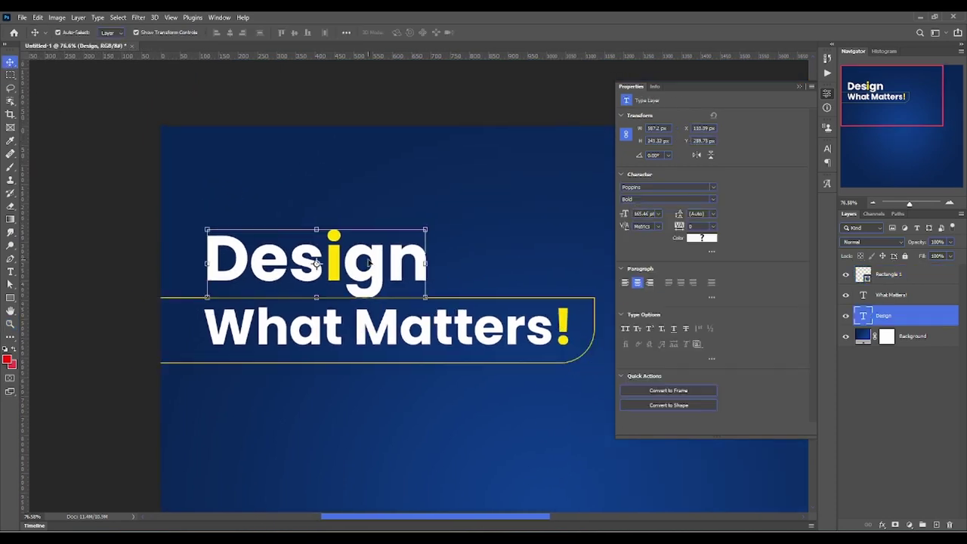
key("shift+Down")
key("shift+Down")
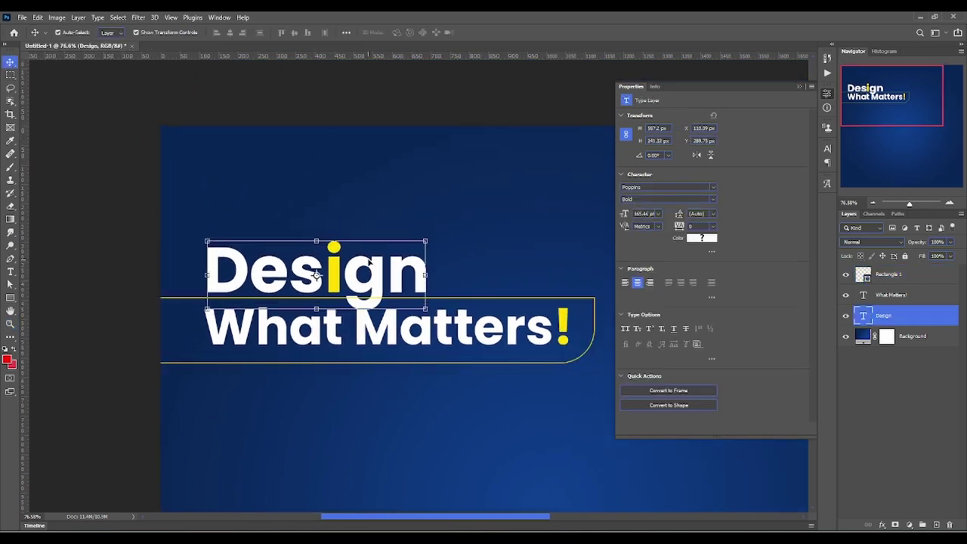
left_click_drag(919, 284, 899, 327)
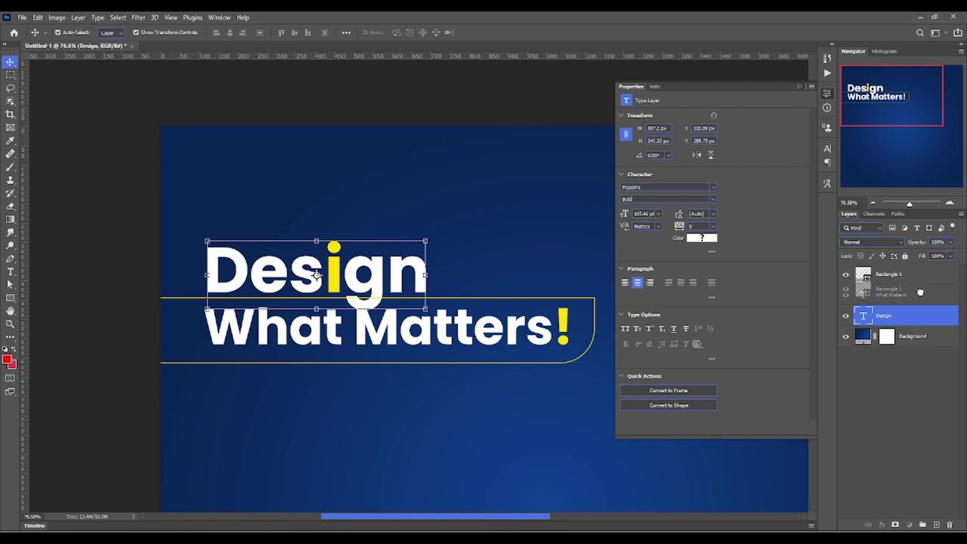
left_click(10, 323)
left_click_drag(315, 297, 451, 272)
left_click(10, 61)
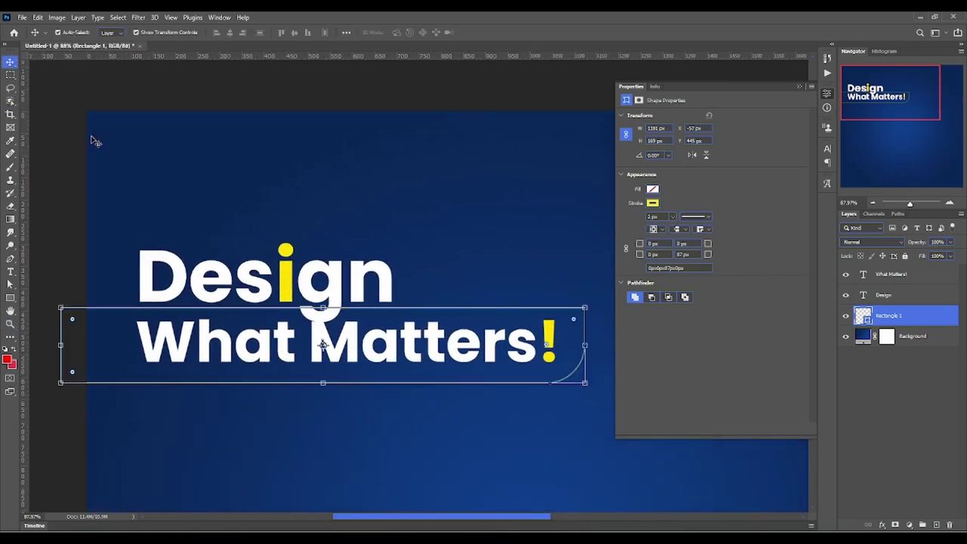
Extend the banner's bottom edge and move What Matters! down inside it
left_click(415, 363)
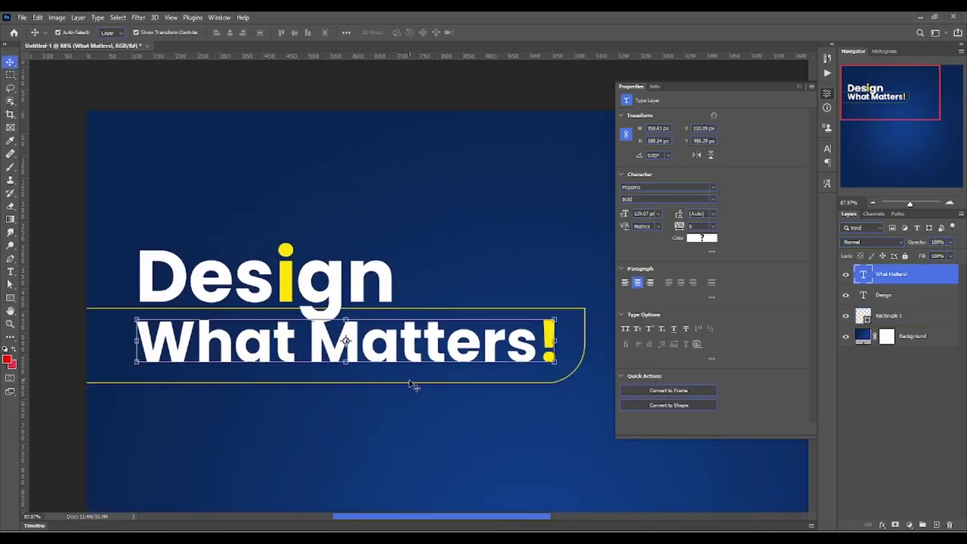
left_click(411, 385)
left_click(400, 384)
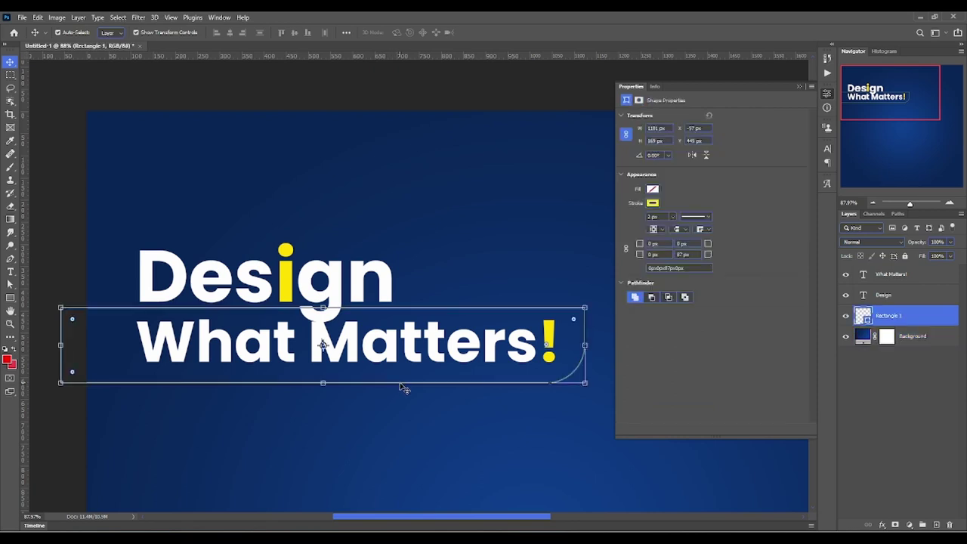
left_click_drag(323, 382, 321, 405)
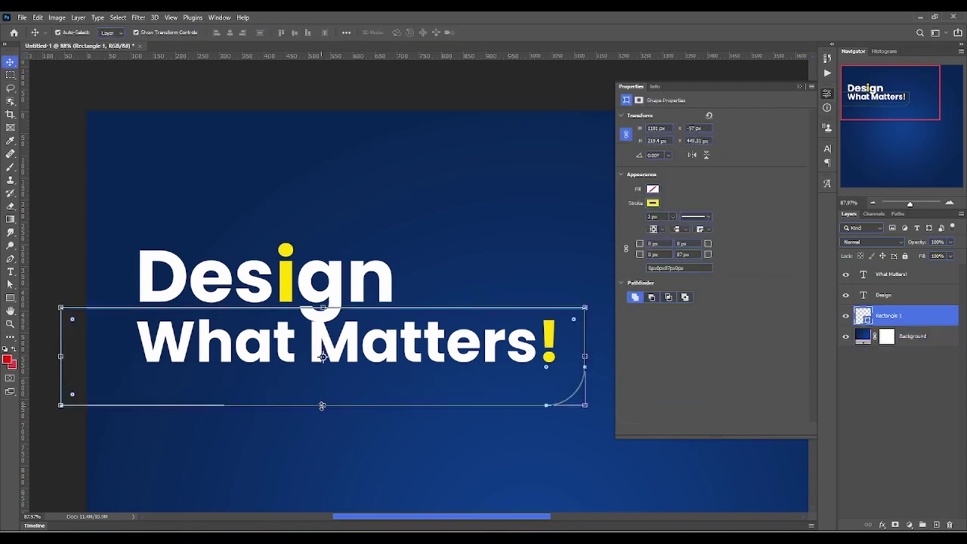
left_click_drag(394, 350, 396, 362)
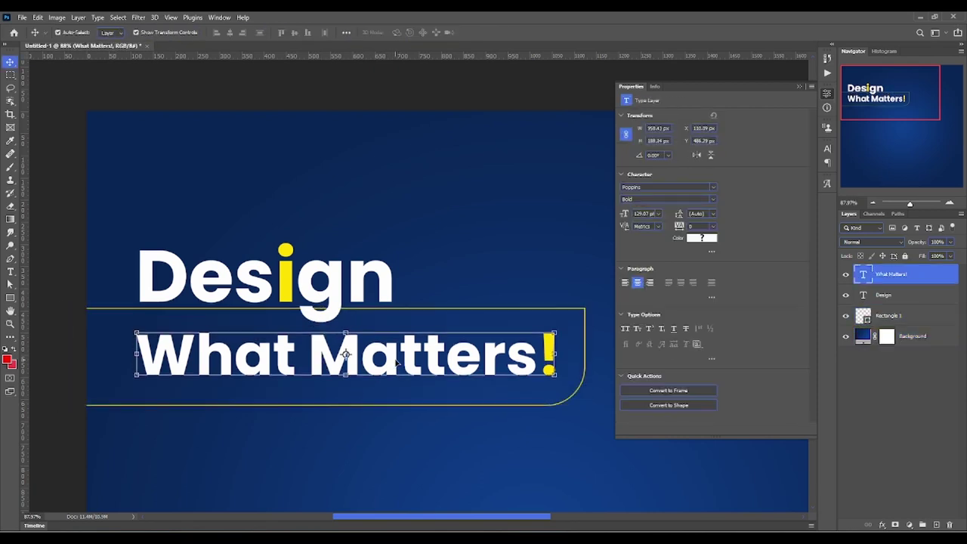
Raise the banner's bottom edge so it is about 188 px tall
left_click(391, 411)
left_click(358, 406)
left_click_drag(323, 406, 323, 391)
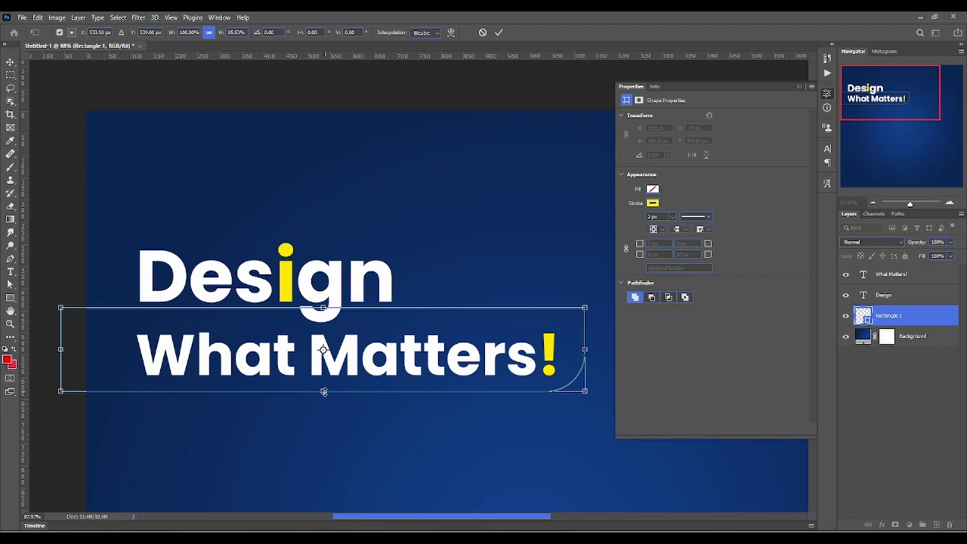
key("Return")
left_click(10, 324)
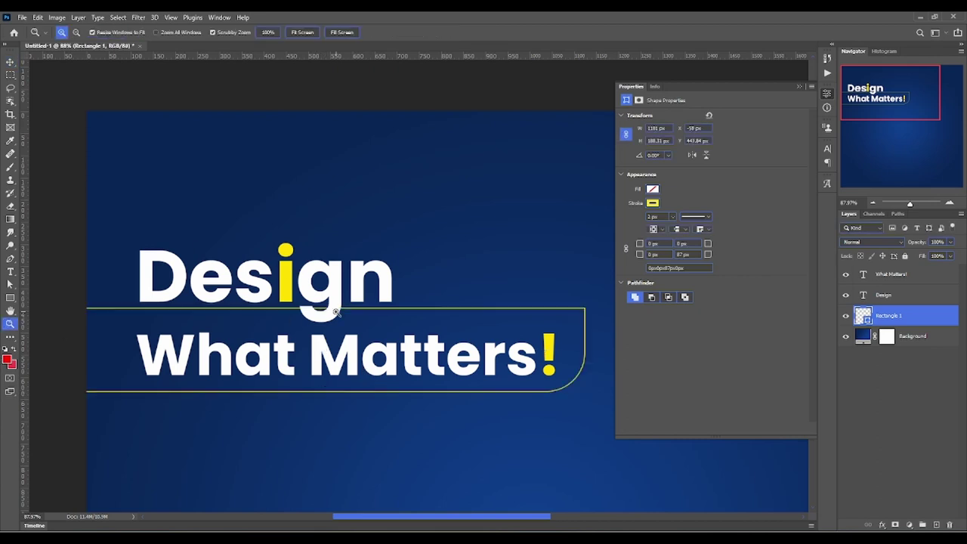
scroll(268, 320, "down", 5)
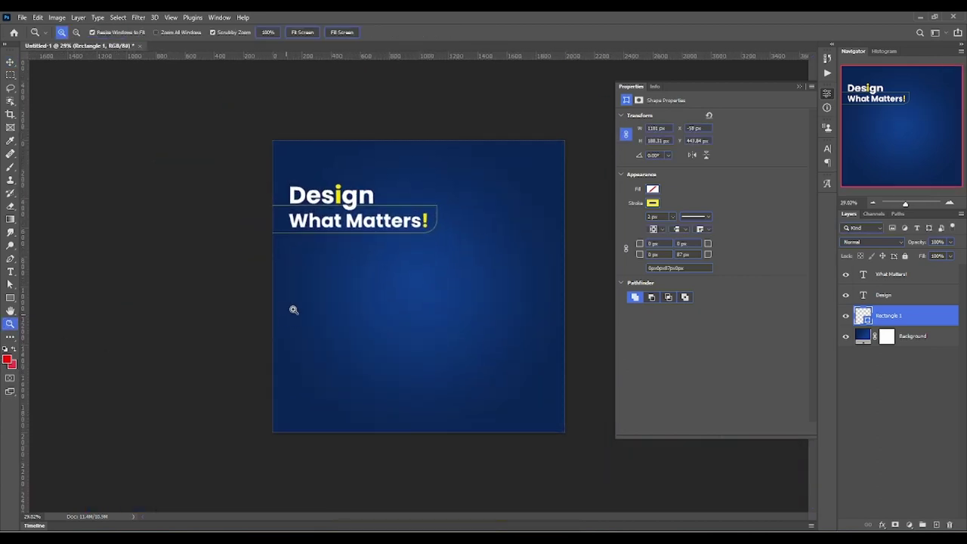
mouse_move(268, 319)
left_mouse_down()
mouse_move(433, 195)
mouse_move(461, 151)
left_mouse_up()
Type a two-line 'Logo' / 'Here' text layer near the poster's top
left_click(799, 86)
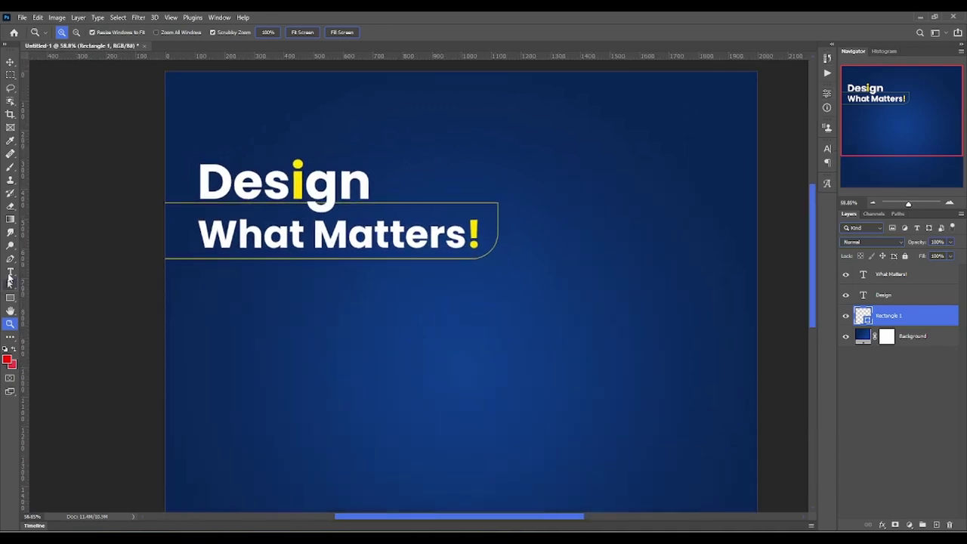
left_click(10, 271)
left_click(259, 89)
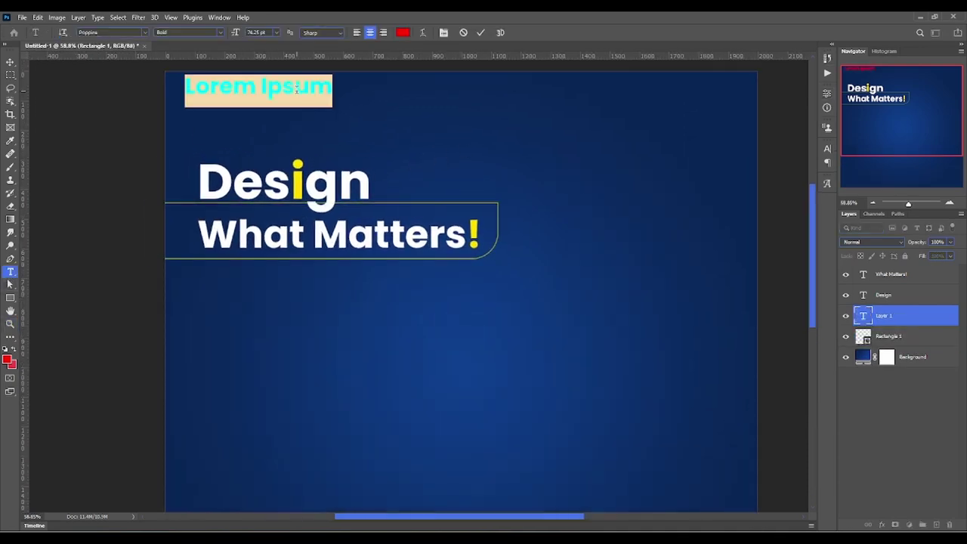
type("Logo")
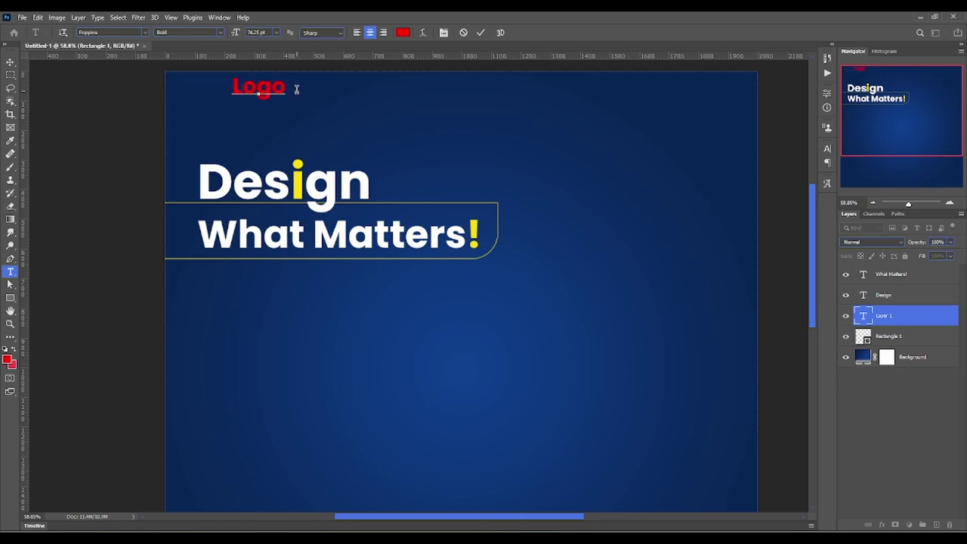
key("Return")
type("Her")
type("e")
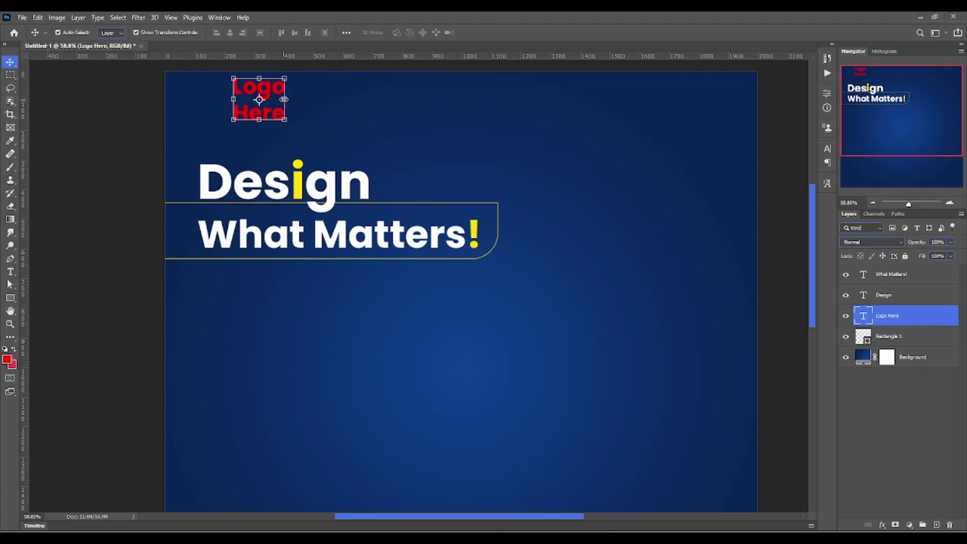
Tighten the logo text's leading and colour it white
key("ctrl+a")
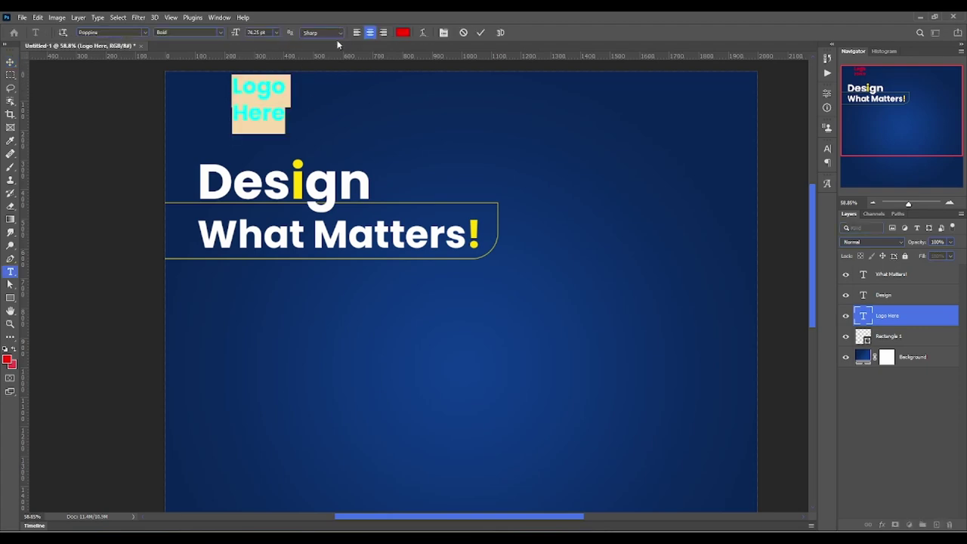
left_click(828, 151)
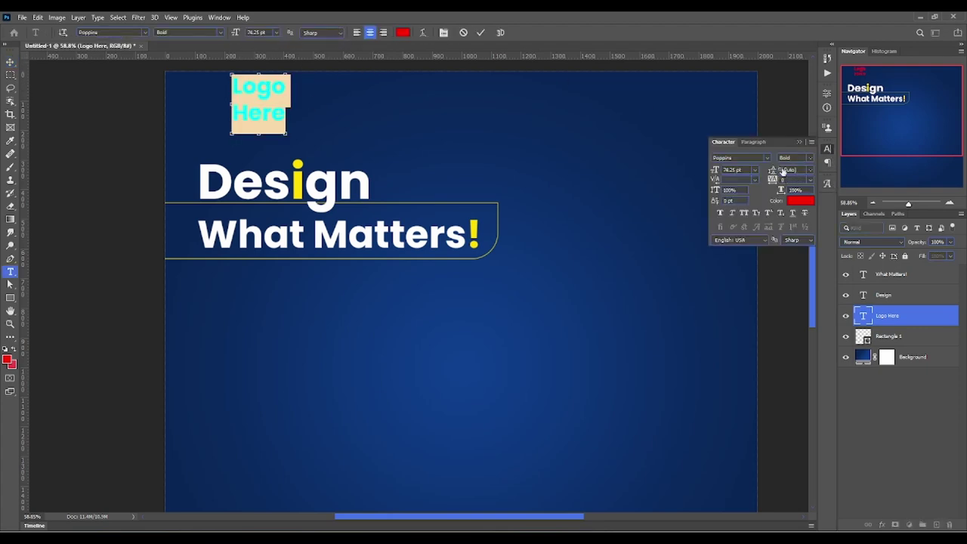
left_click_drag(772, 170, 765, 172)
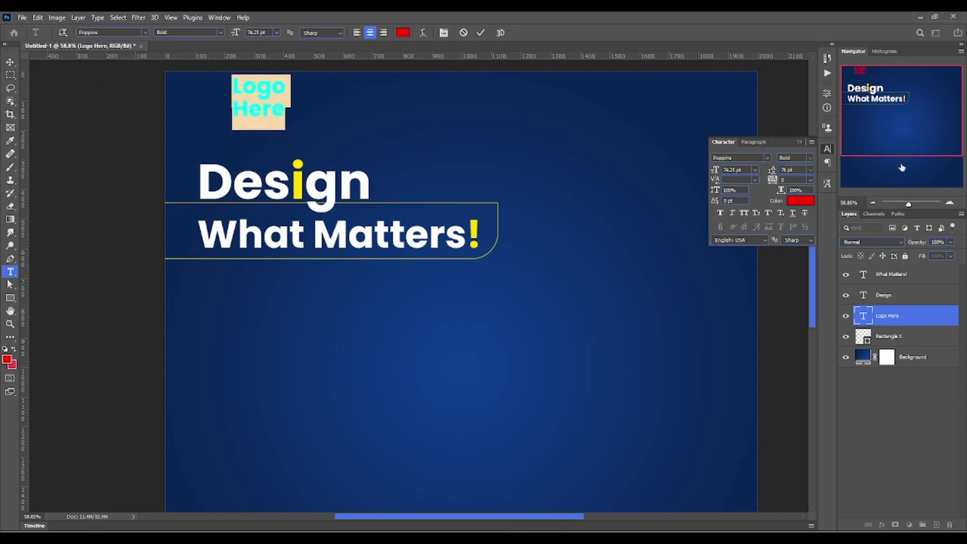
left_click(801, 200)
left_click(690, 175)
left_click(915, 169)
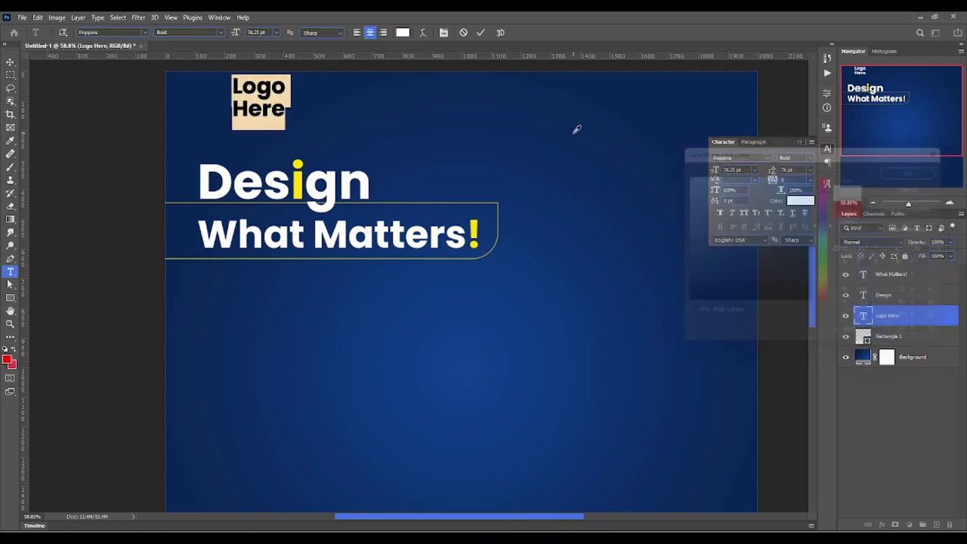
left_click(10, 61)
Scale the logo text to about 42% and move it to the top-left corner
scroll(265, 87, "up", 1)
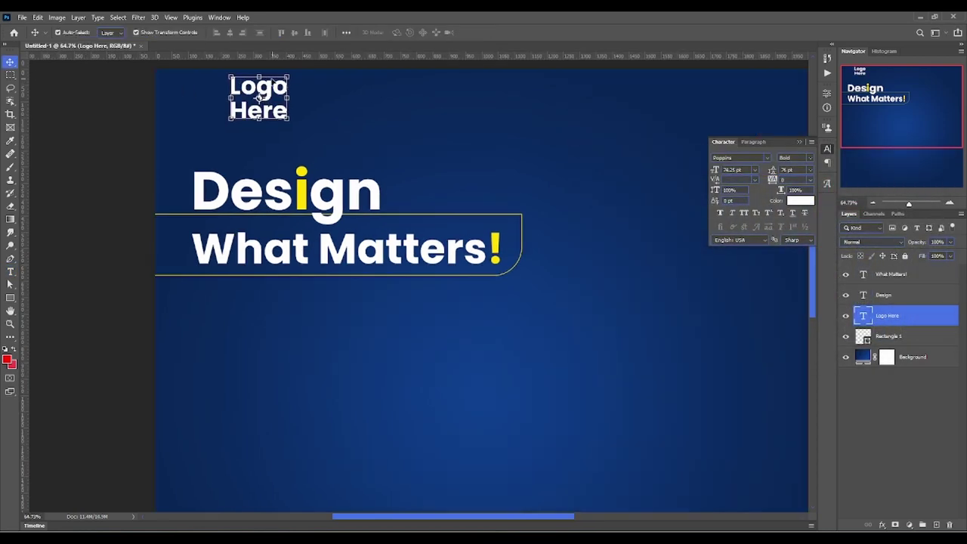
scroll(266, 84, "up", 2)
scroll(268, 85, "up", 1)
scroll(317, 216, "up", 2)
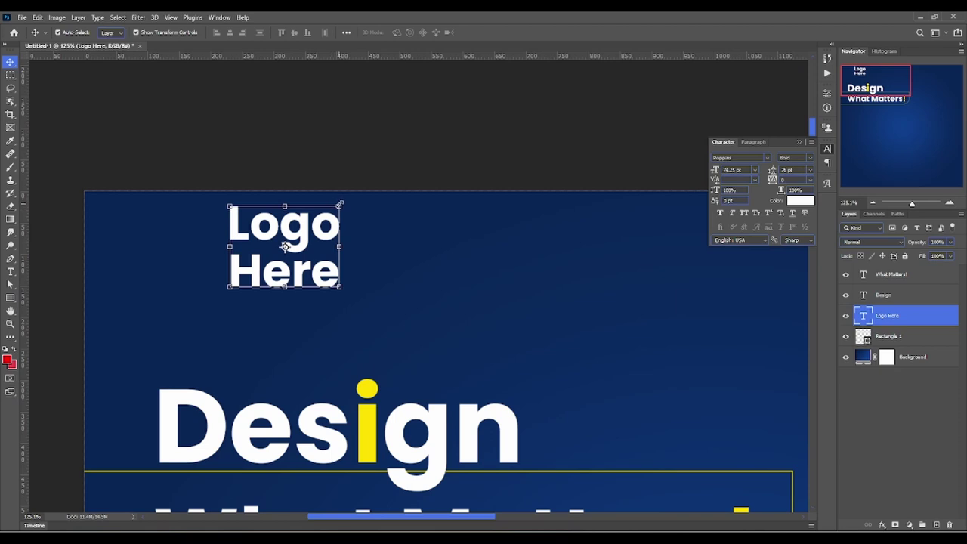
mouse_move(340, 205)
left_mouse_down()
mouse_move(276, 263)
mouse_move(168, 244)
mouse_move(170, 263)
left_mouse_up()
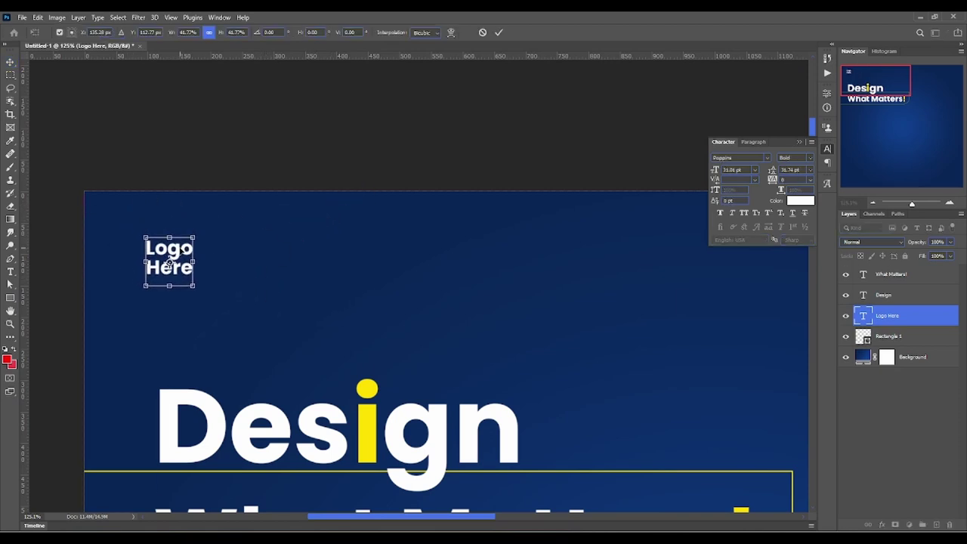
left_click(10, 323)
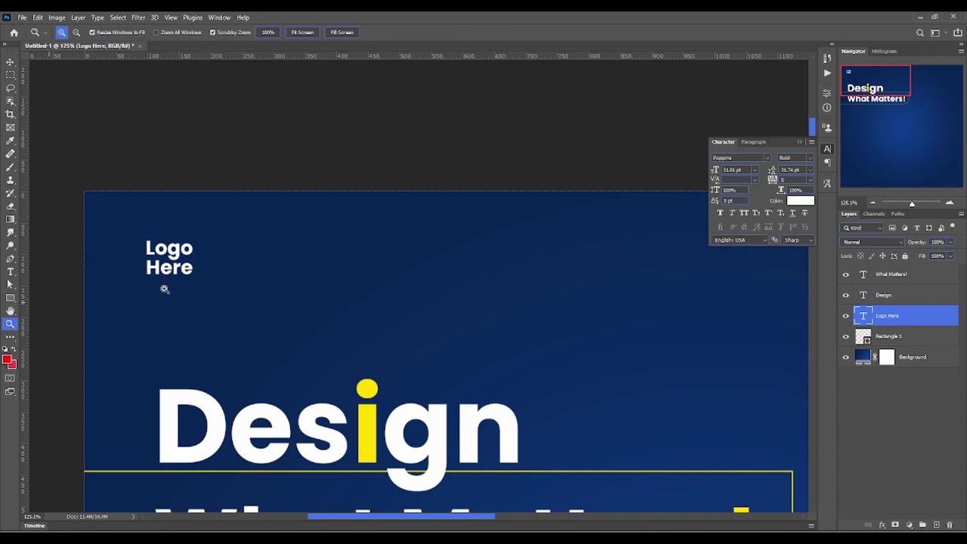
left_click_drag(405, 346, 333, 346)
left_click_drag(497, 222, 537, 232)
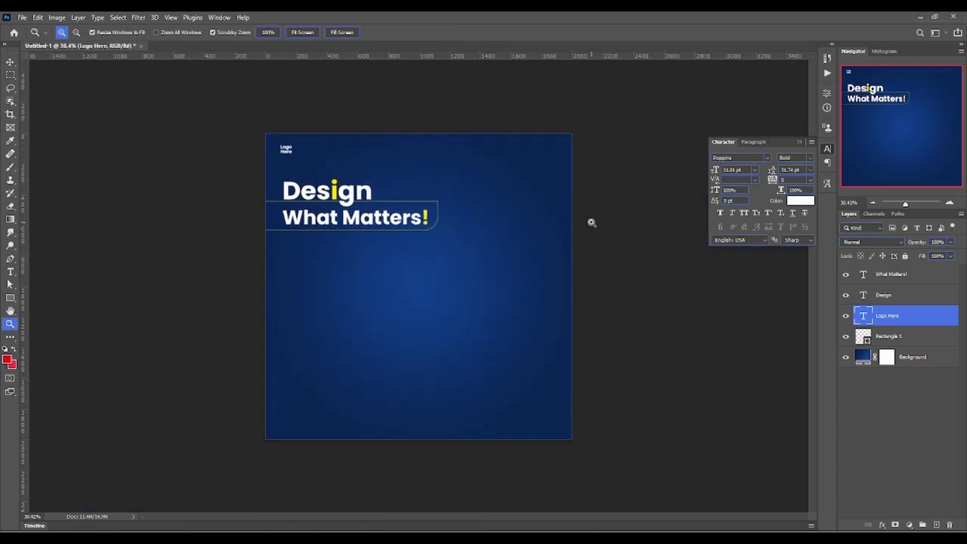
Start a left-side text box, then copy the standard passage's opening sentences from lipsum.com
left_click(10, 272)
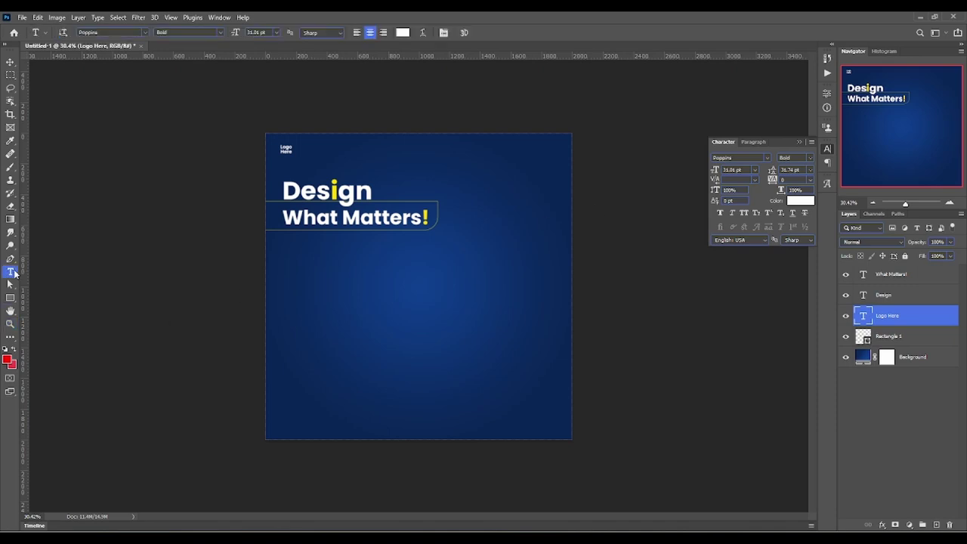
left_click(289, 287)
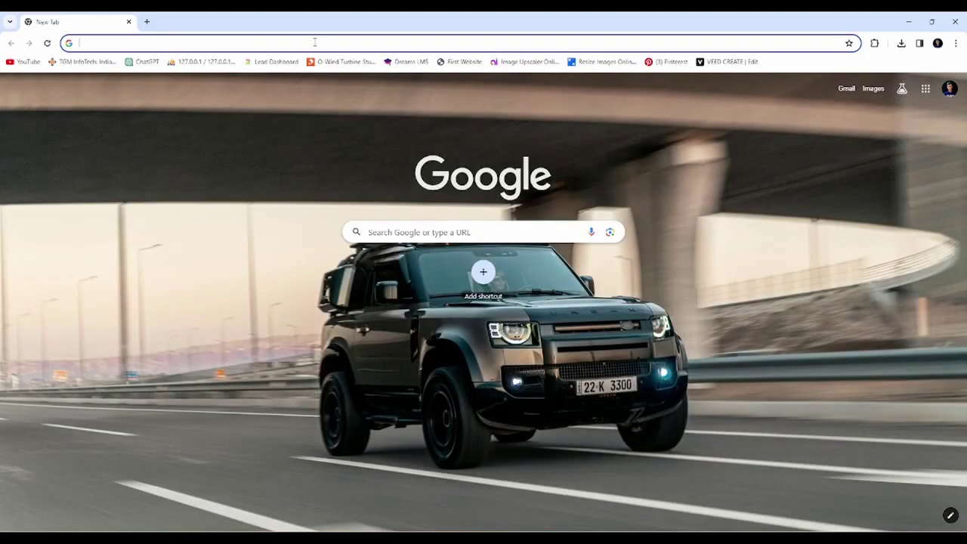
type("lore")
left_click(284, 84)
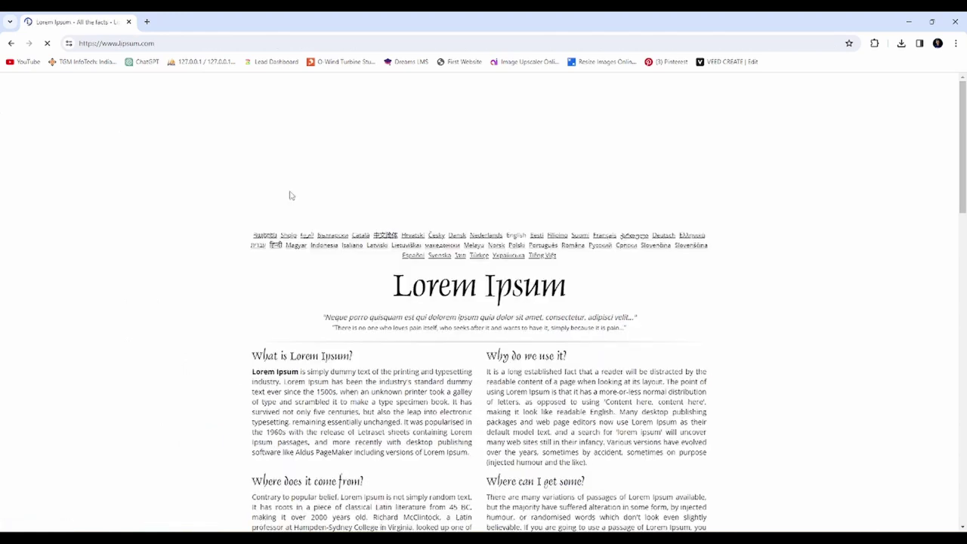
scroll(391, 340, "down", 2)
scroll(510, 345, "down", 10)
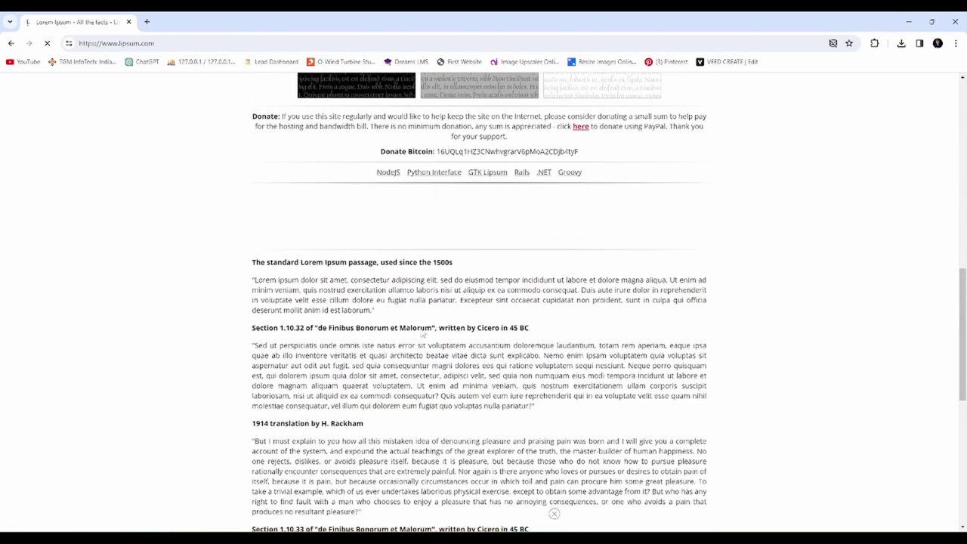
mouse_move(253, 280)
left_mouse_down()
mouse_move(375, 316)
mouse_move(582, 291)
left_mouse_up()
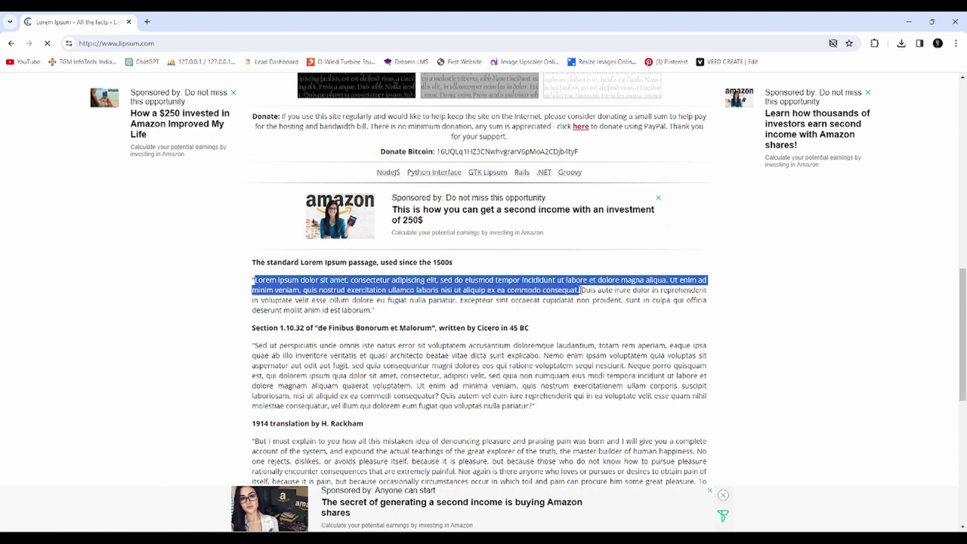
Paste the Lorem Ipsum text and break it into four lines
key("ctrl+v")
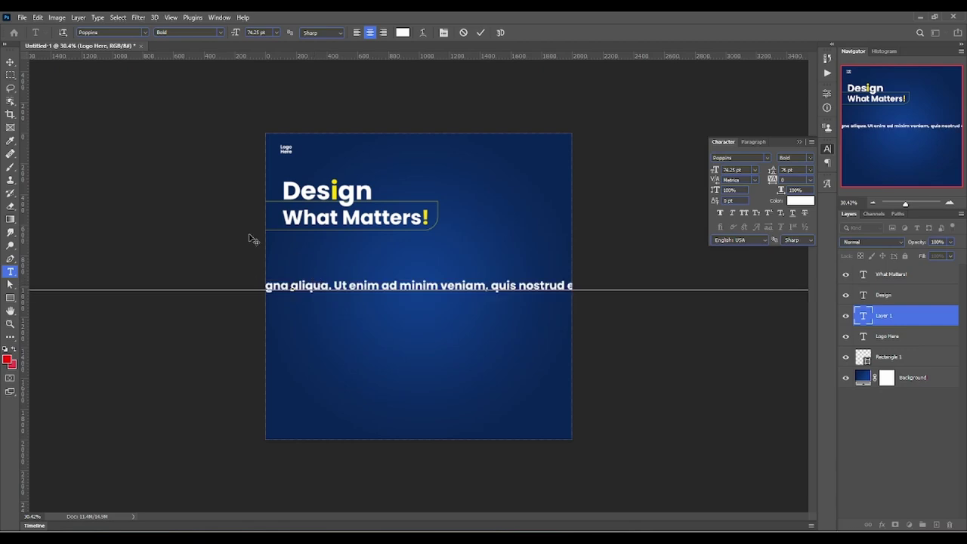
left_click(10, 61)
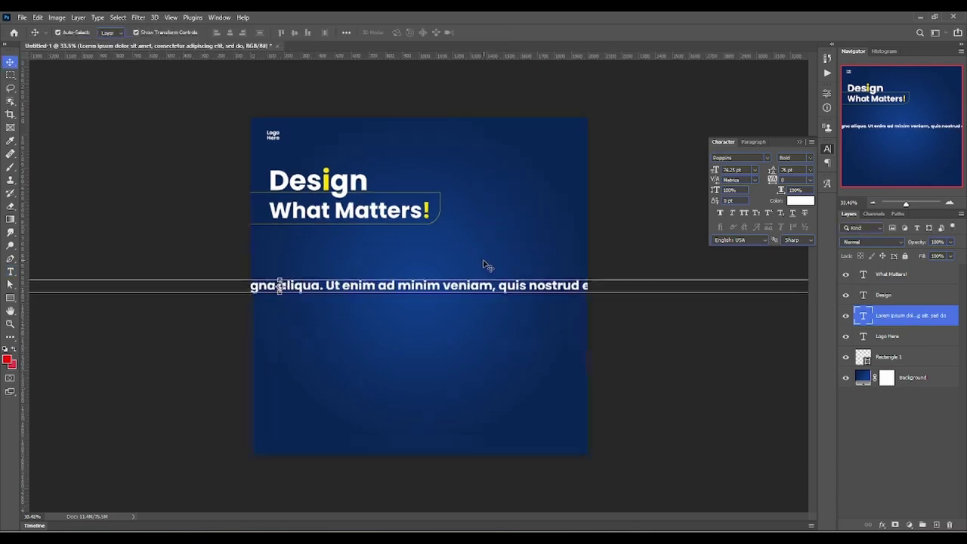
scroll(486, 264, "up", 1)
double_click(274, 285)
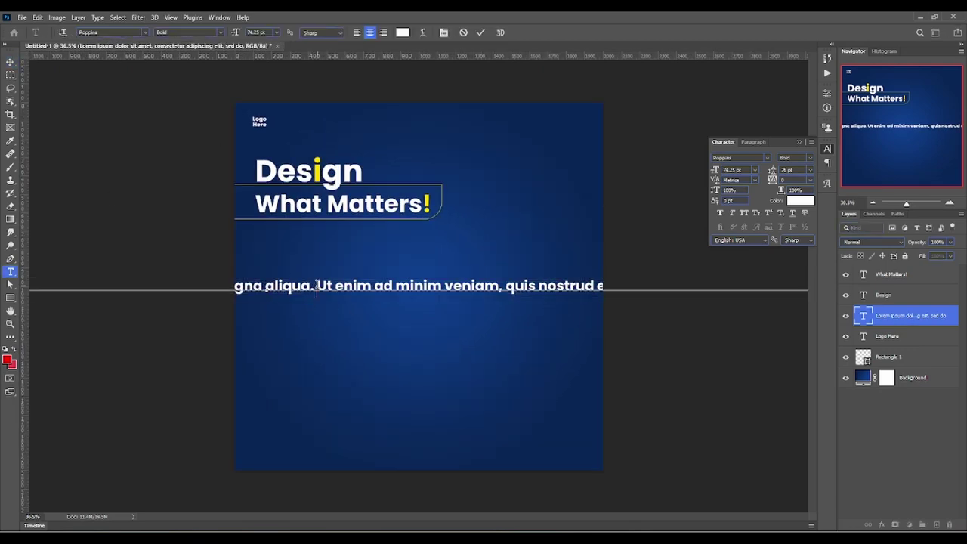
key("Return")
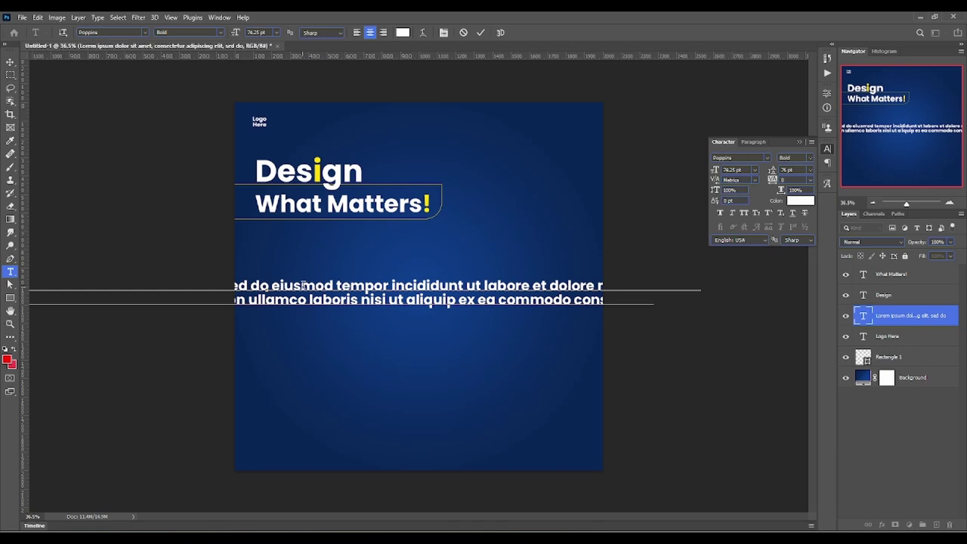
key("Return")
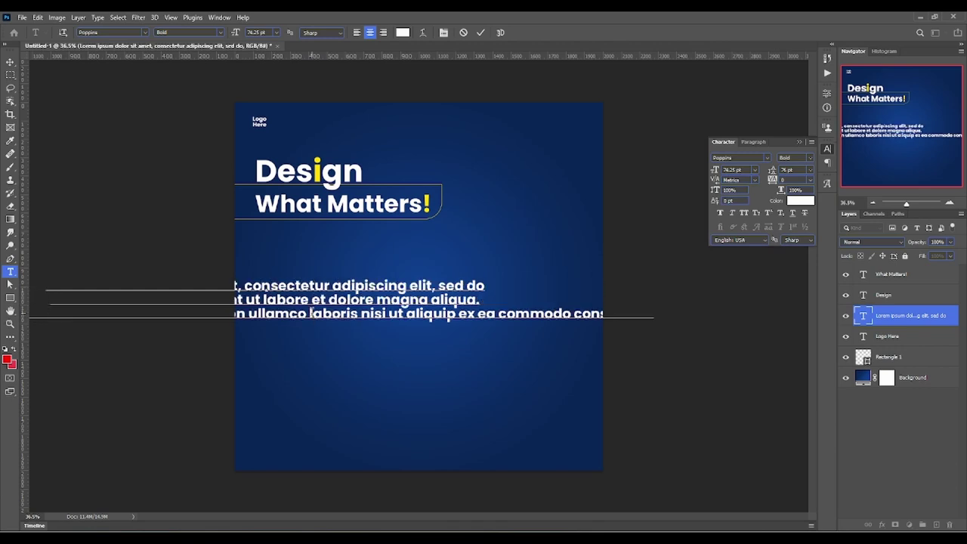
key("Return")
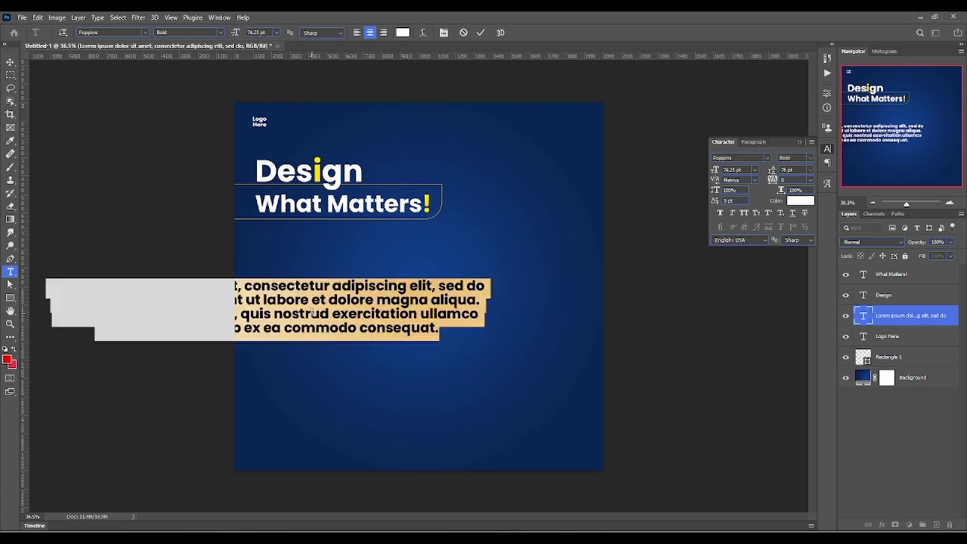
Set the paragraph to Regular weight, light grey, and left alignment
key("ctrl+a")
left_click(810, 157)
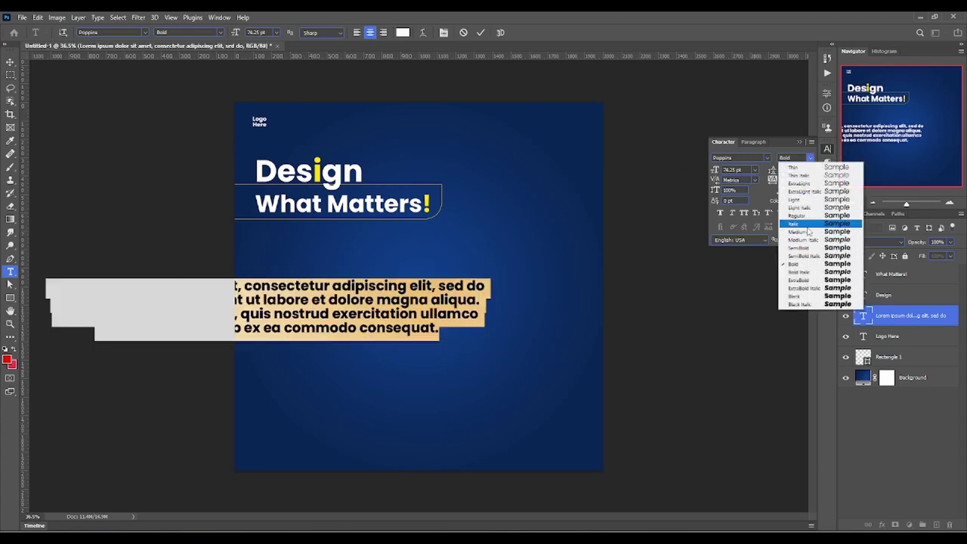
left_click(813, 216)
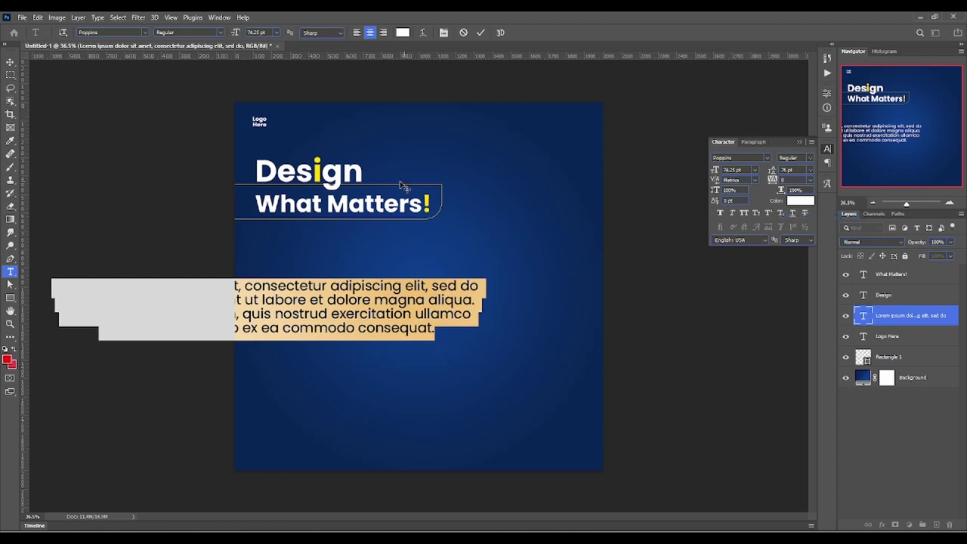
left_click(798, 202)
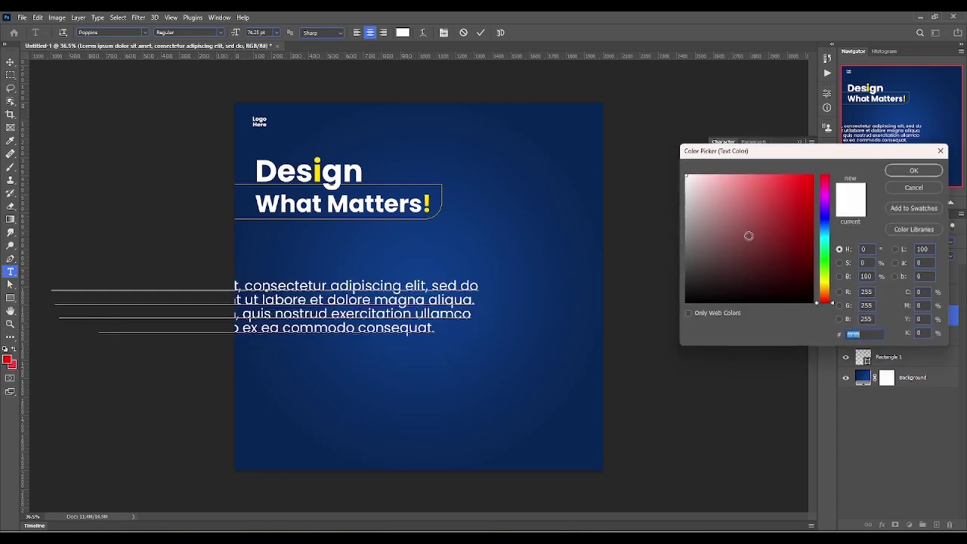
left_click(685, 211)
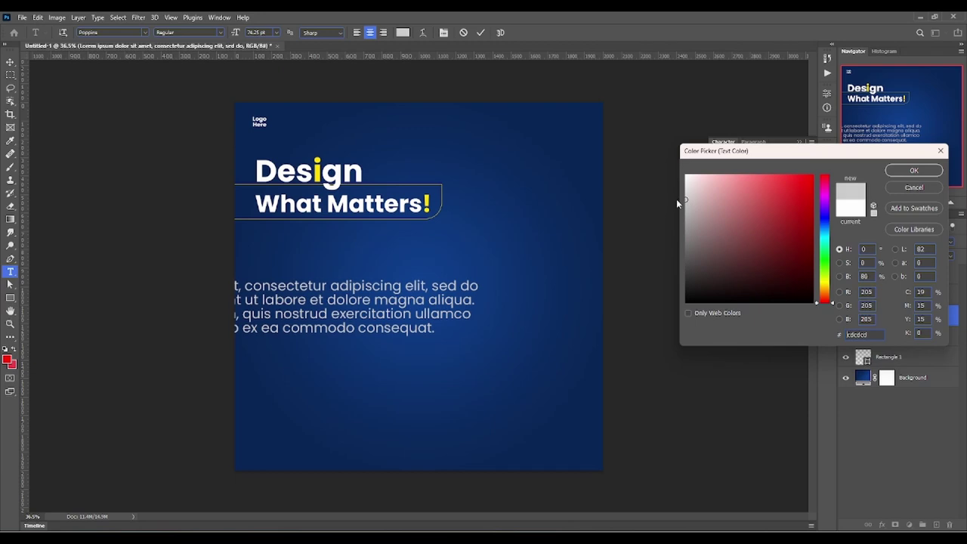
key("Return")
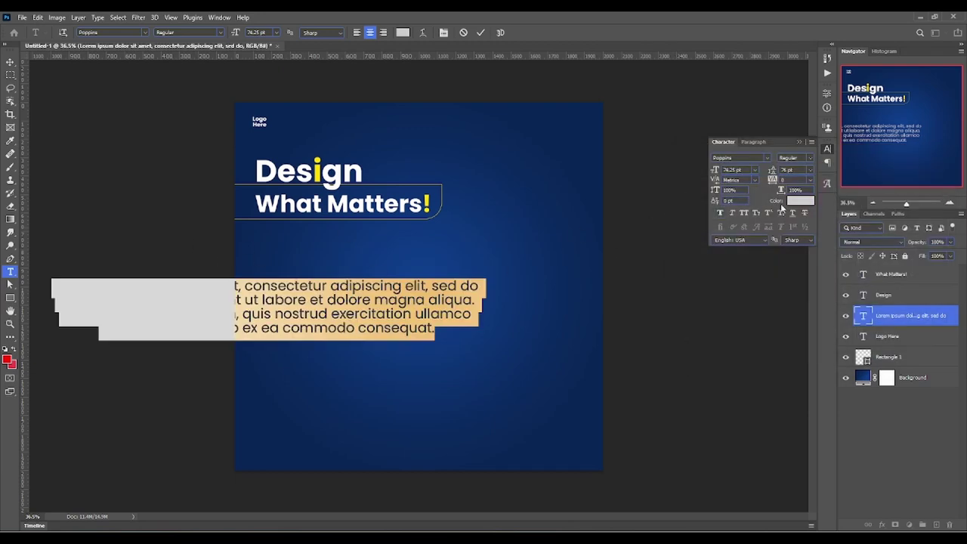
left_click(800, 143)
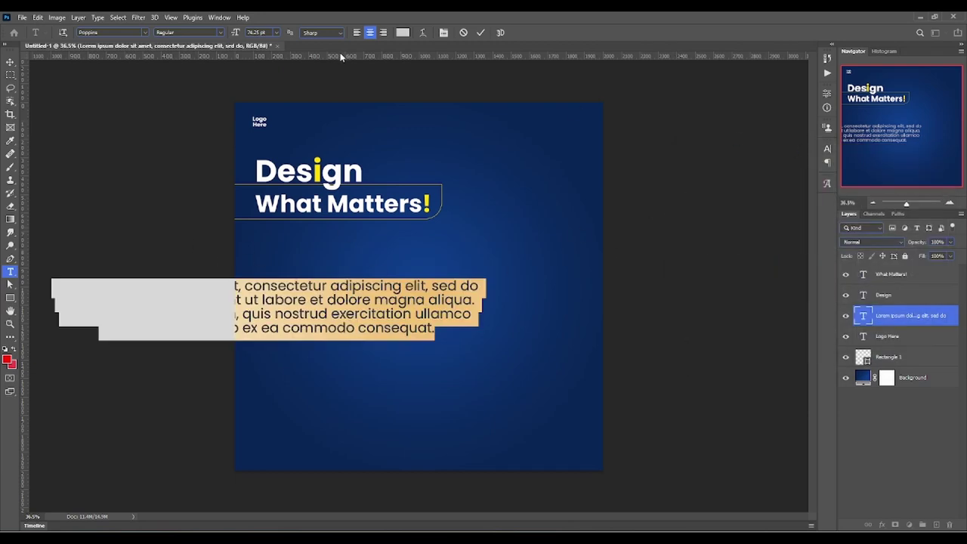
left_click(360, 34)
Scale the paragraph to about 79% and move it beneath the headline
left_click(9, 59)
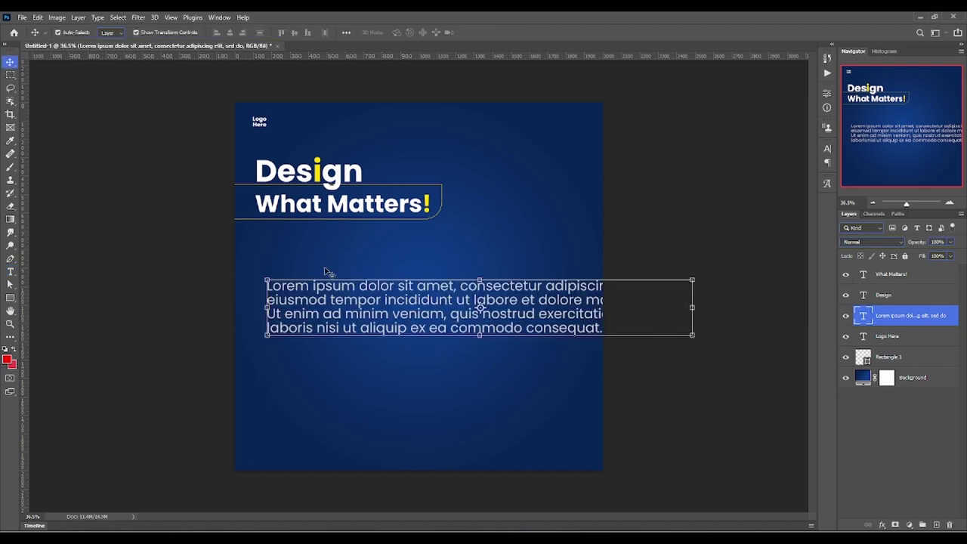
left_click_drag(695, 306, 496, 301)
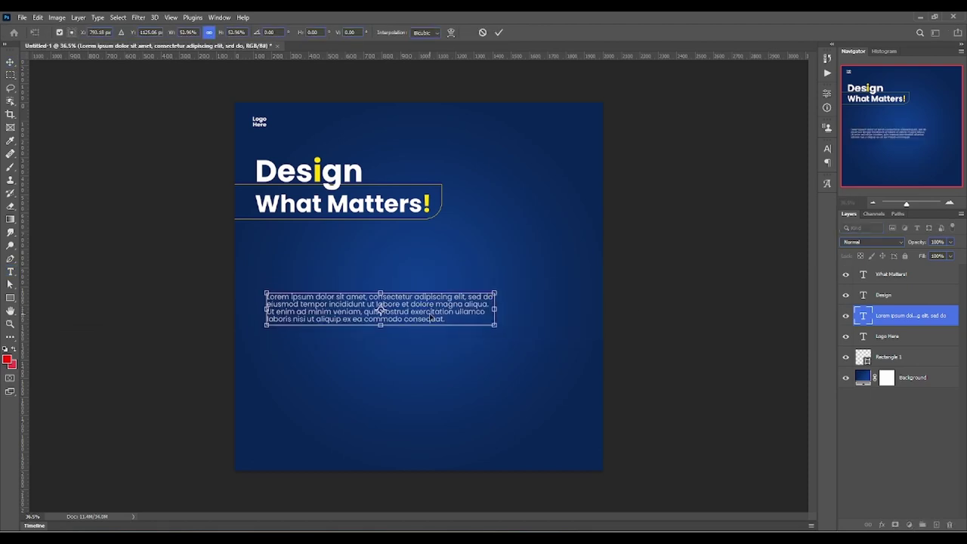
mouse_move(428, 308)
left_mouse_down()
mouse_move(407, 267)
mouse_move(411, 257)
left_mouse_up()
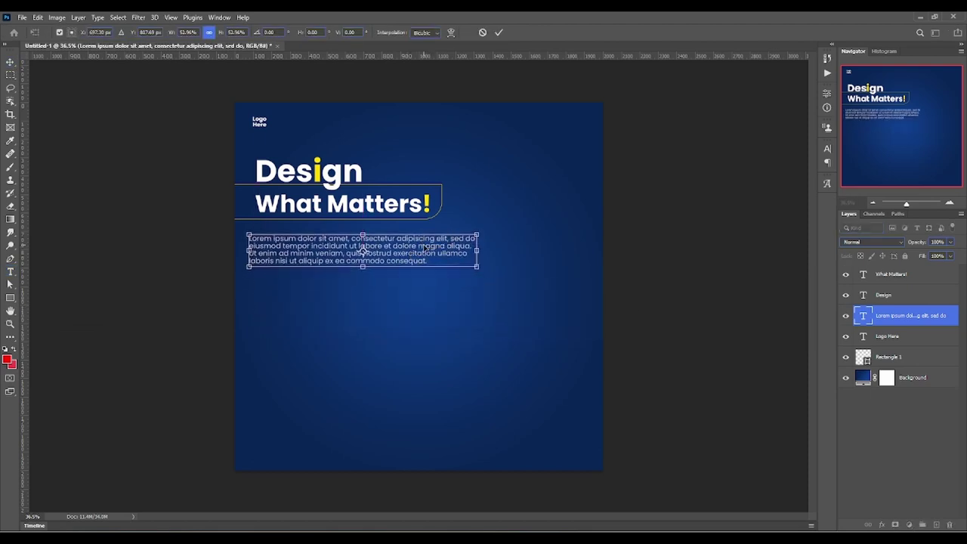
scroll(423, 248, "up", 2)
scroll(407, 208, "up", 1)
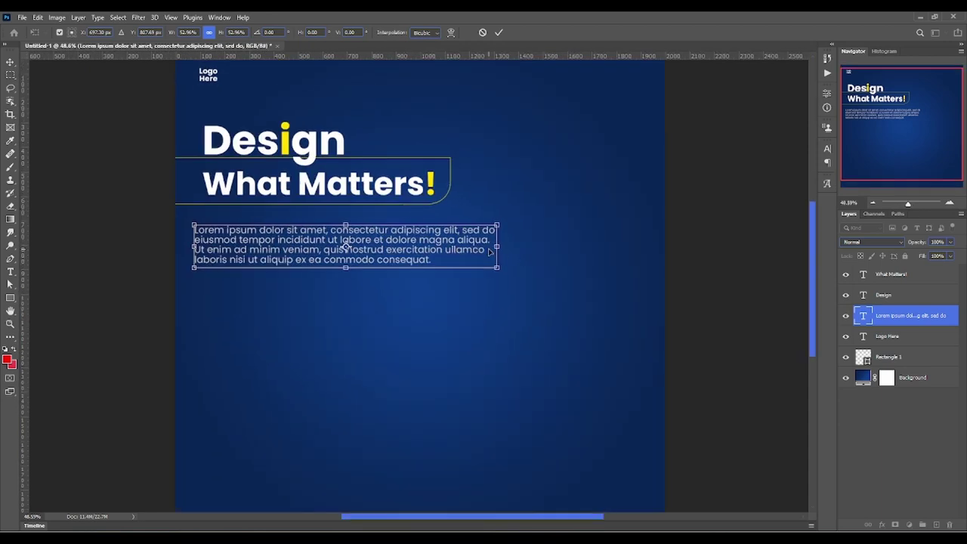
key("Return")
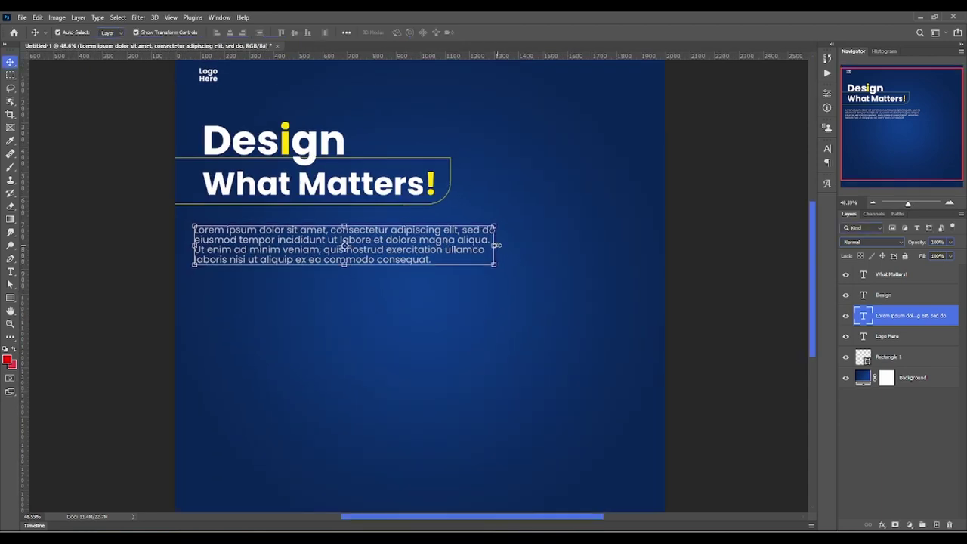
left_click_drag(497, 245, 436, 244)
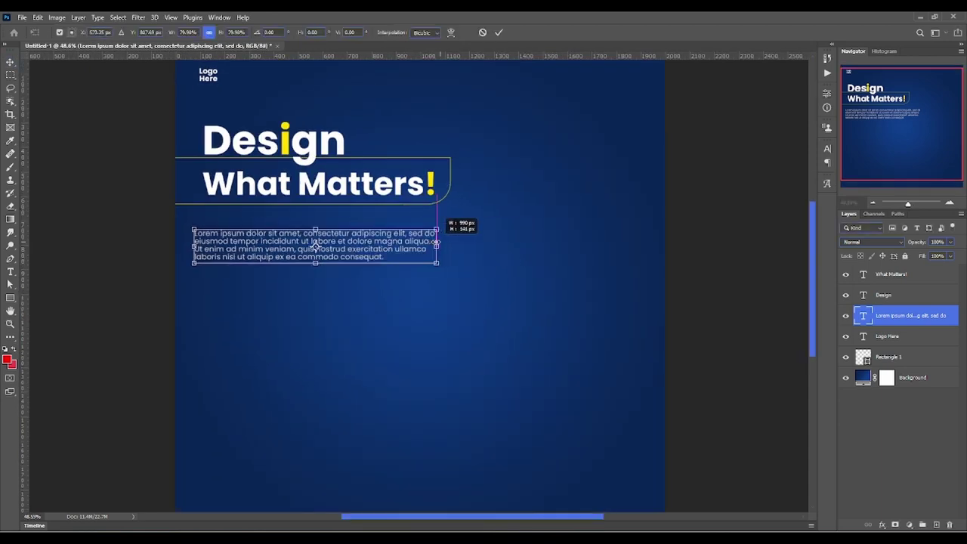
Set the paragraph's leading to 38 pt and zoom out to the whole poster
double_click(380, 244)
left_click(827, 151)
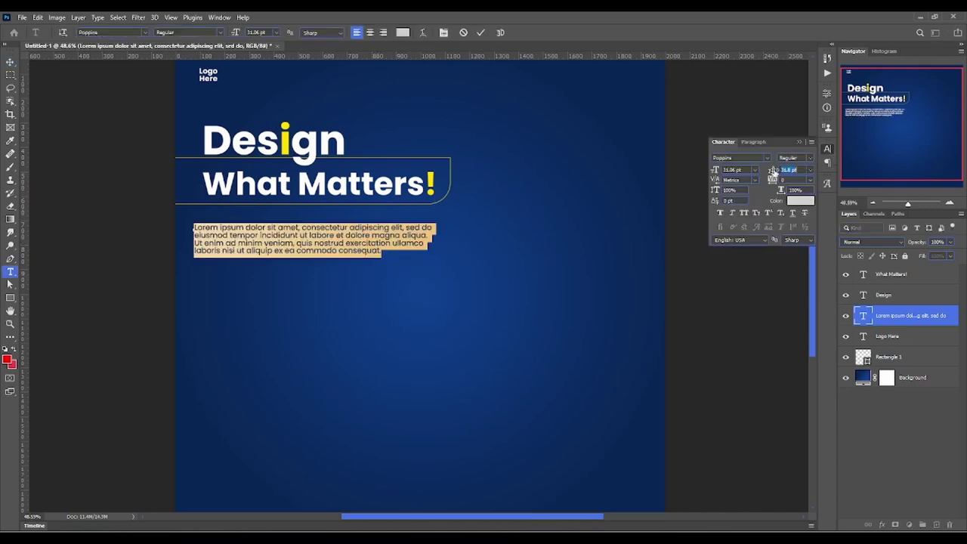
left_click_drag(774, 173, 775, 173)
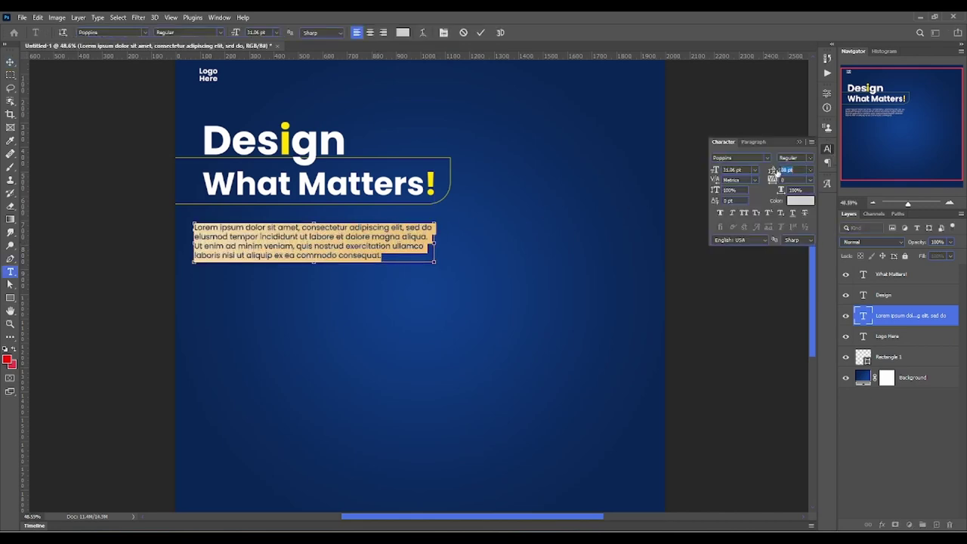
left_click(10, 324)
mouse_move(393, 285)
left_mouse_down()
mouse_move(382, 286)
mouse_move(424, 279)
left_mouse_up()
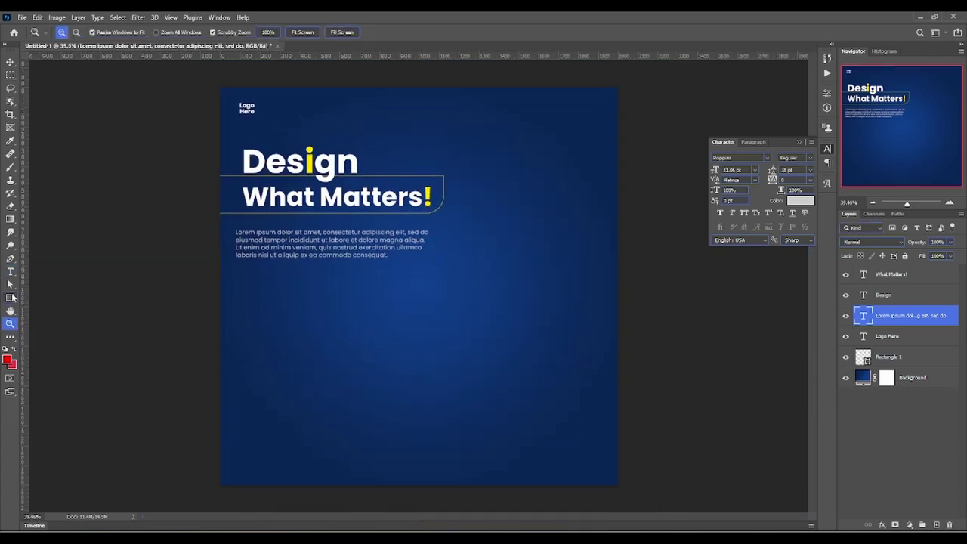
left_click(9, 271)
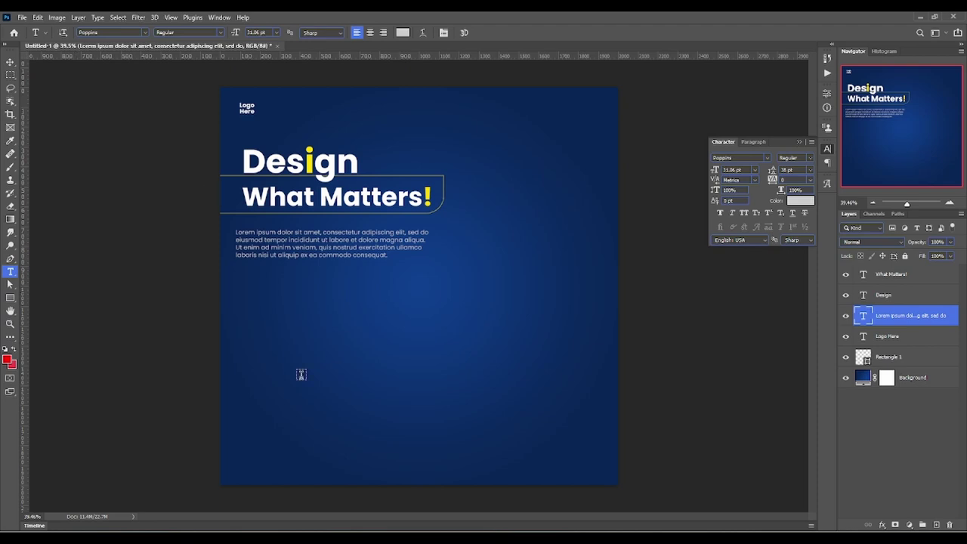
Add a 'Learn More' text layer in the poster's lower left and save
left_click(266, 380)
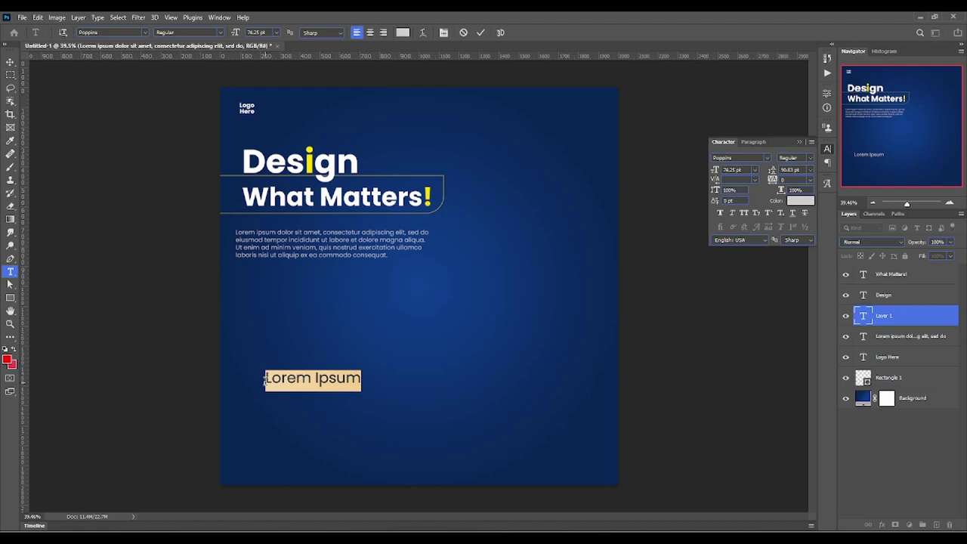
type("Lear")
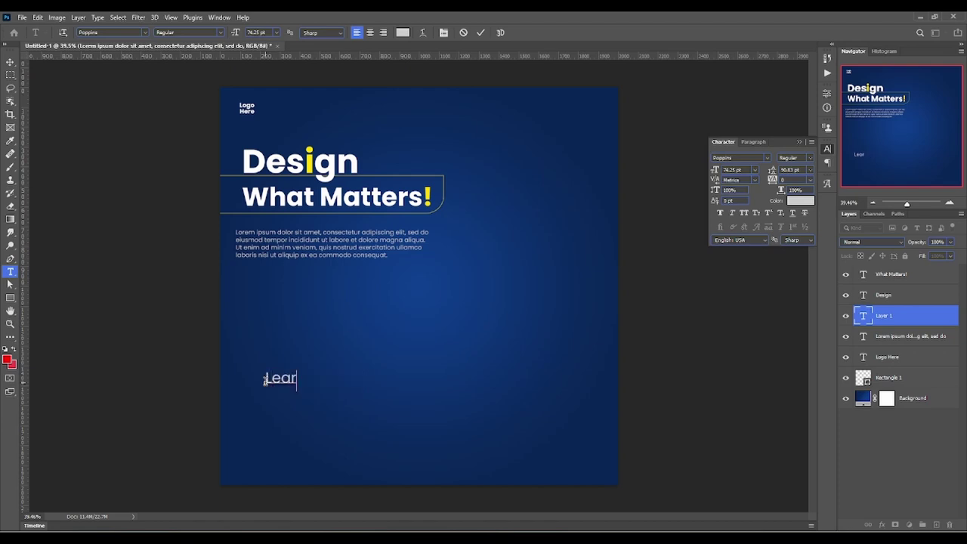
type("n More")
key("ctrl+Return")
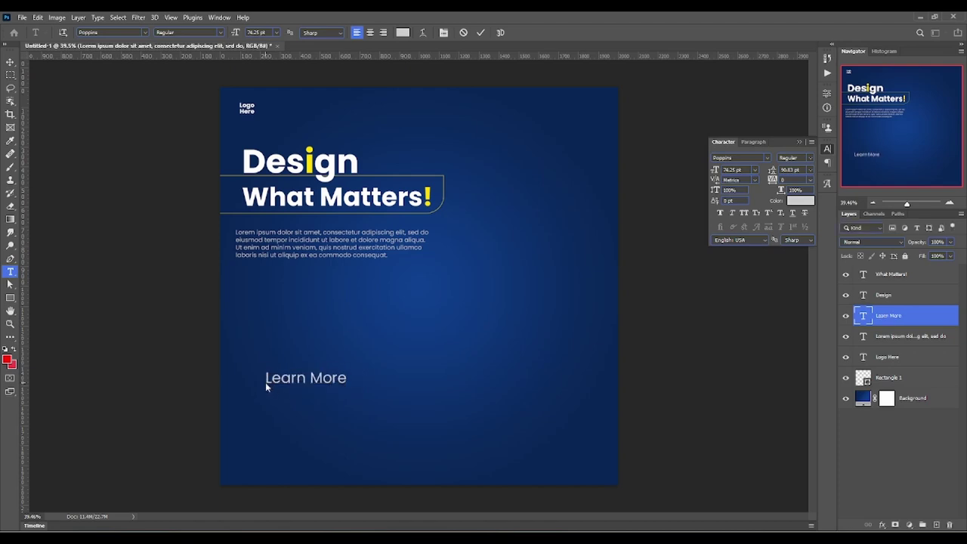
key("ctrl+s")
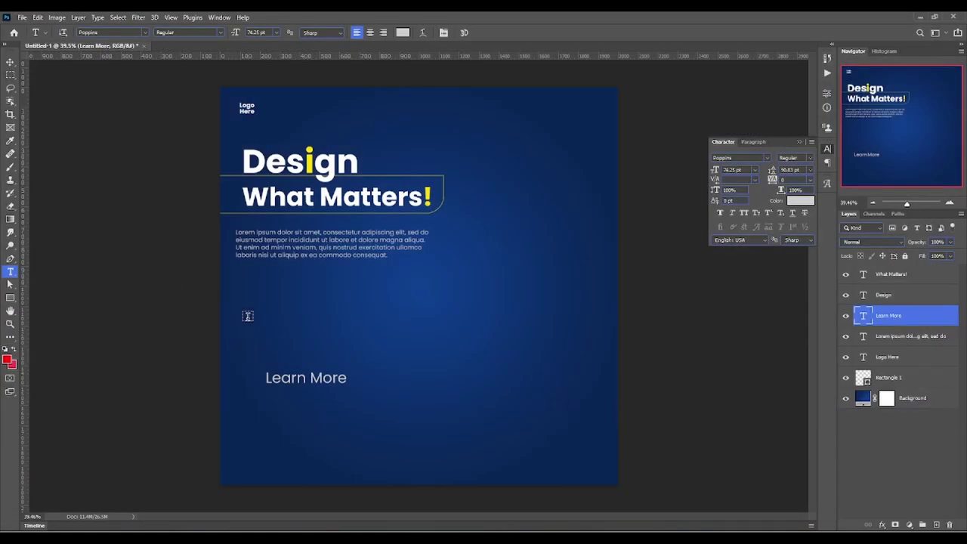
left_click(321, 380)
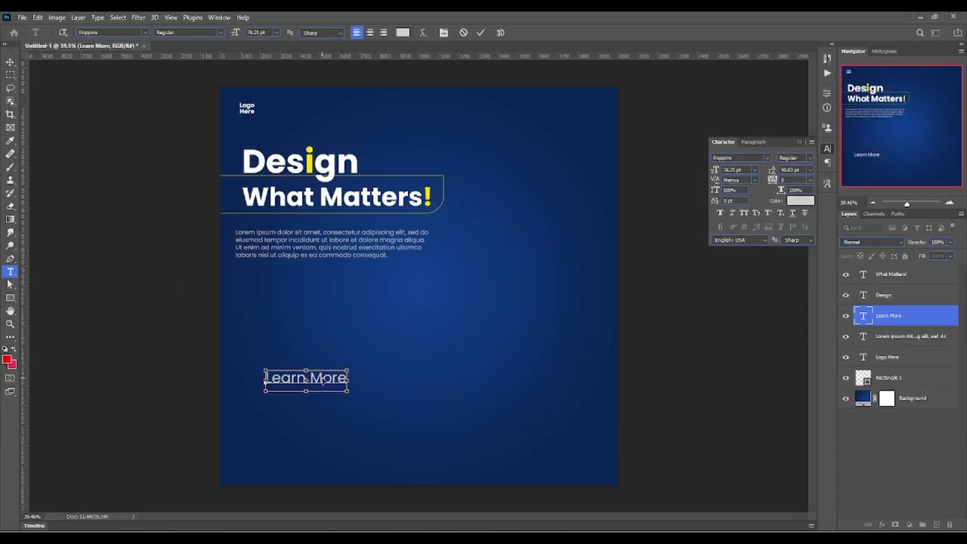
left_click(10, 61)
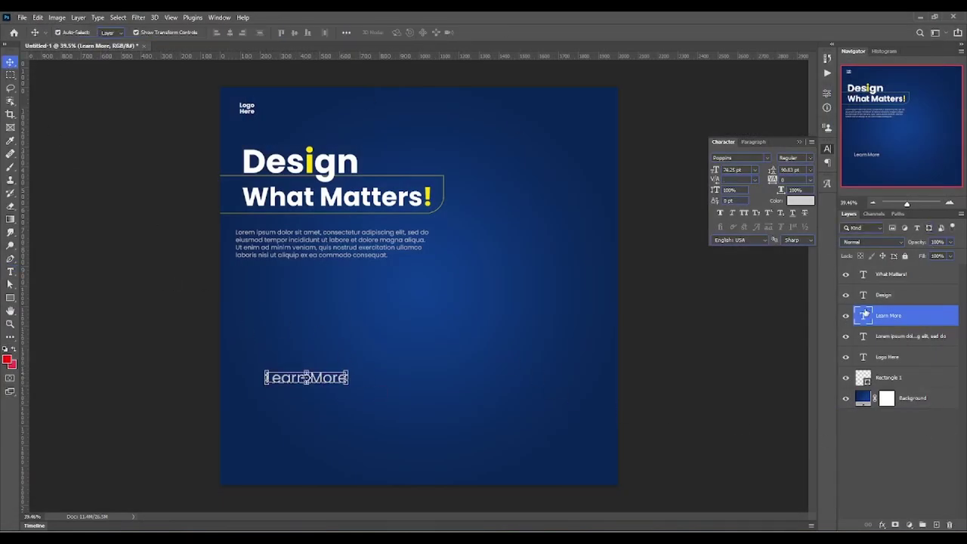
Restyle the Learn More text as white Poppins Medium
double_click(864, 316)
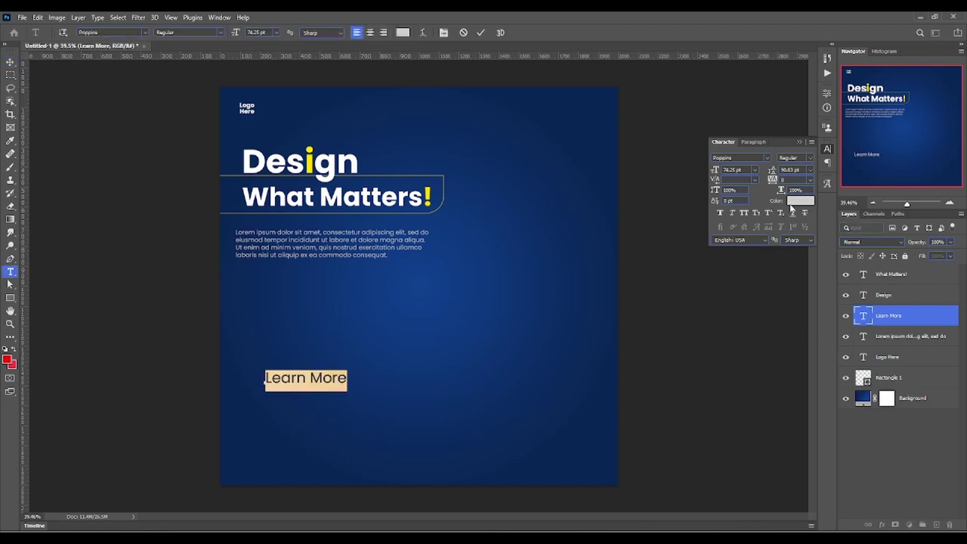
left_click(811, 158)
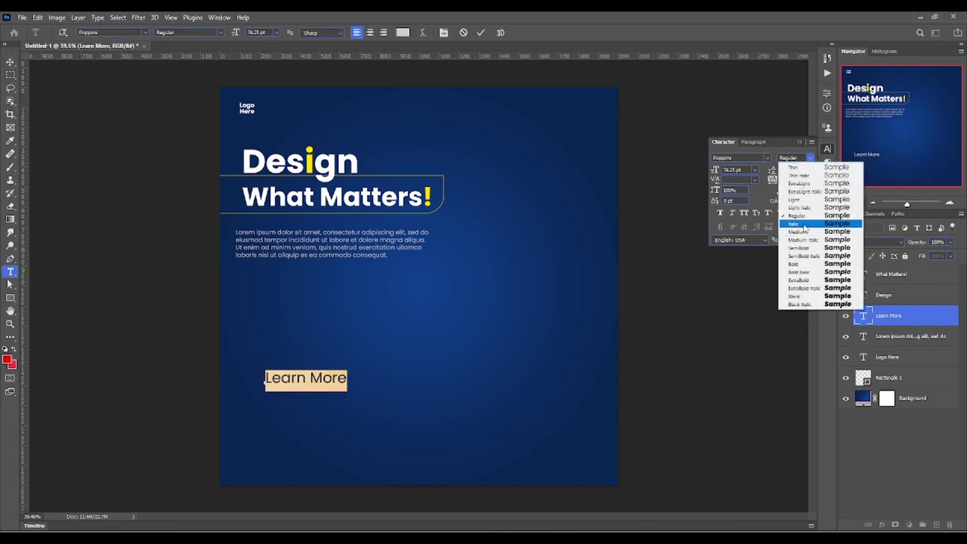
left_click(804, 233)
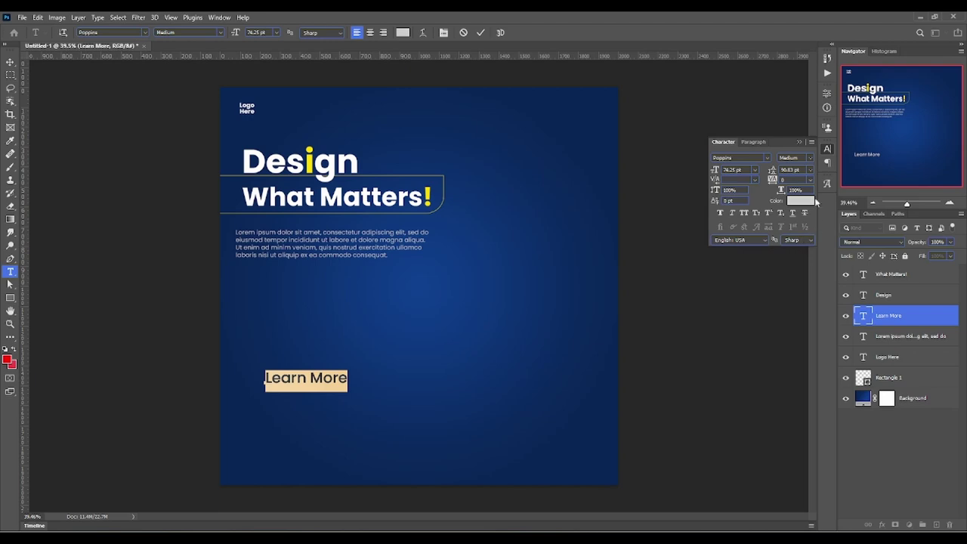
left_click(797, 201)
left_click(687, 173)
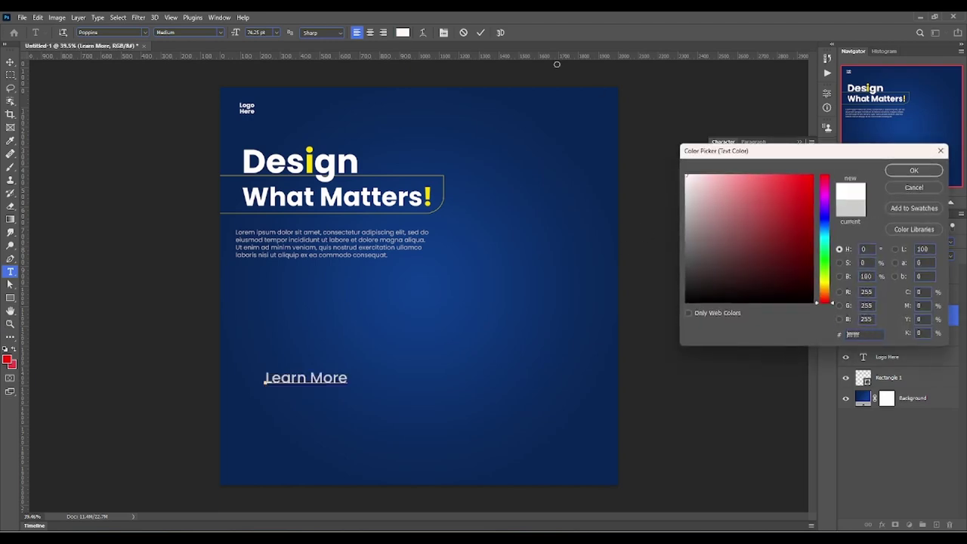
key("Return")
key("z")
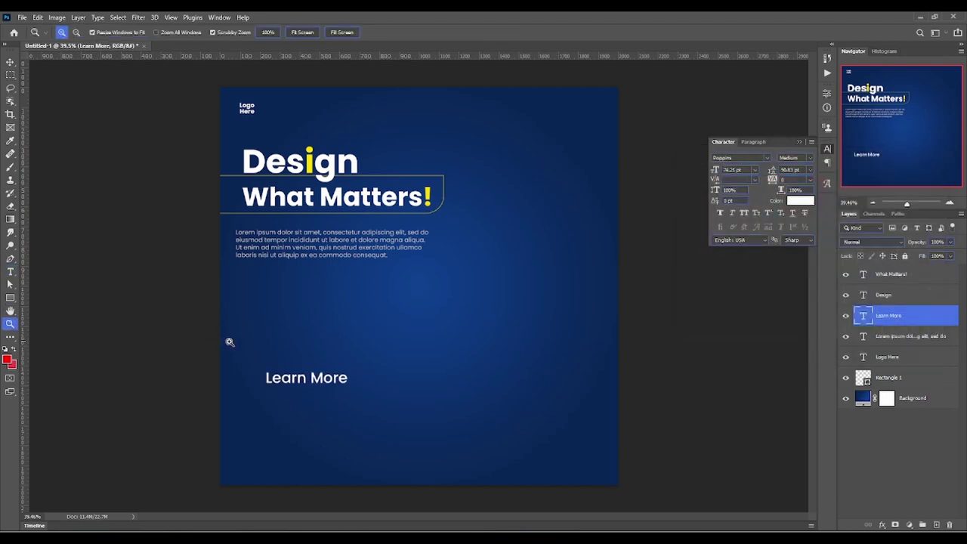
left_click(232, 340)
Draw a yellow 566 × 127 px pill with 63.5 px corners beneath the Learn More text
left_click(10, 298)
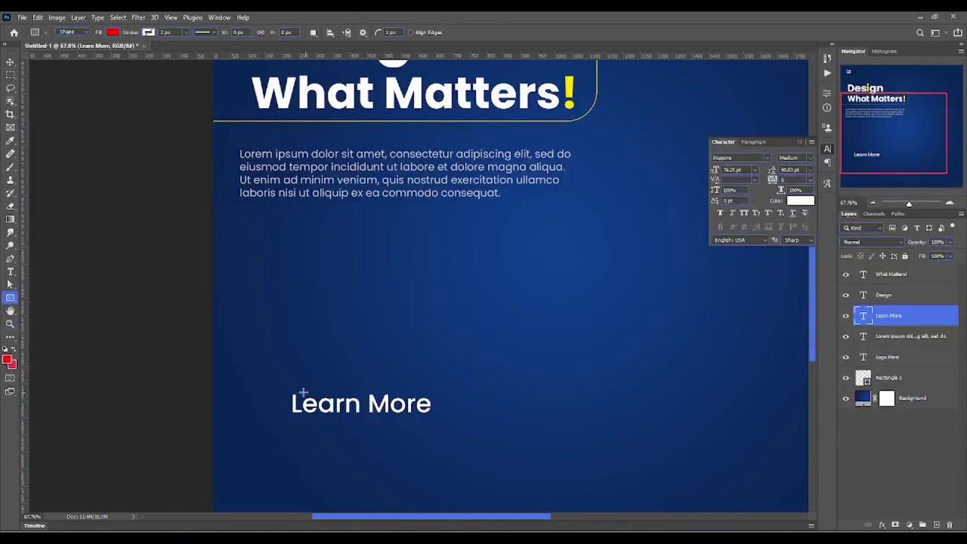
left_click_drag(263, 383, 457, 426)
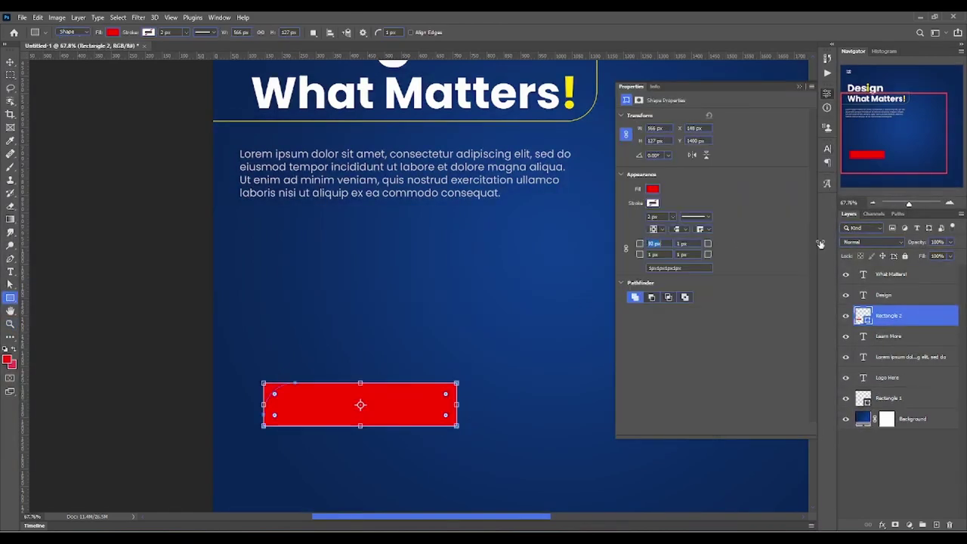
mouse_move(644, 240)
left_mouse_down()
mouse_move(758, 216)
mouse_move(624, 251)
mouse_move(657, 254)
left_mouse_up()
left_click(626, 249)
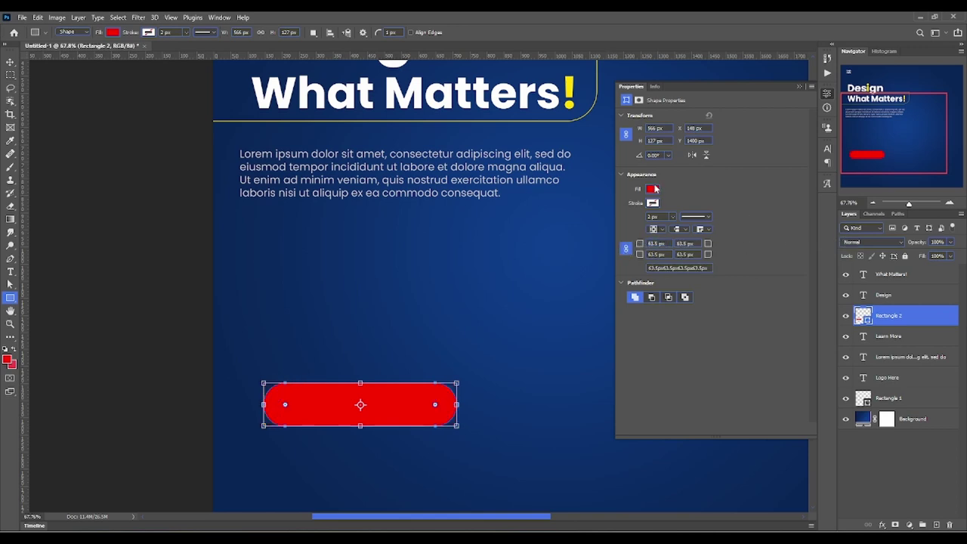
left_click_drag(899, 318, 899, 328)
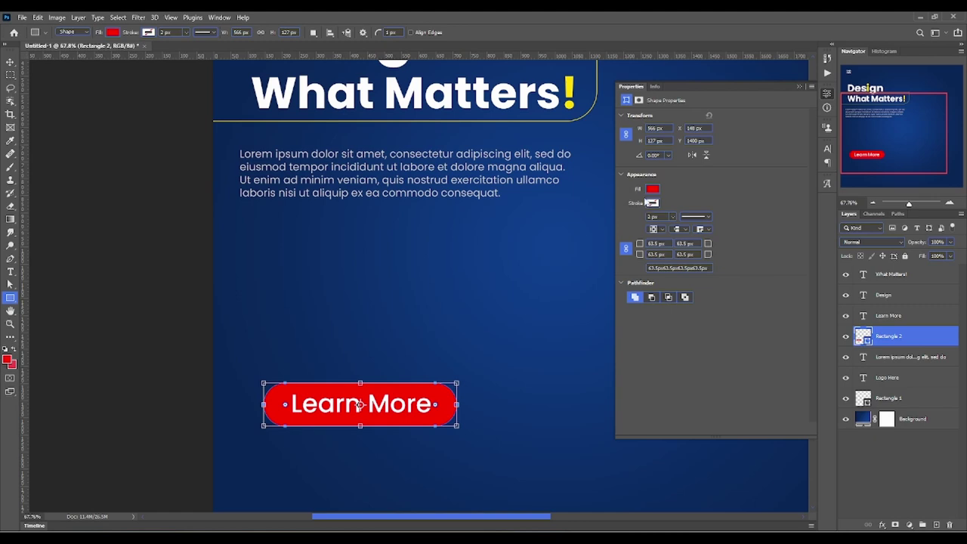
left_click(652, 188)
left_click(667, 242)
key("Return")
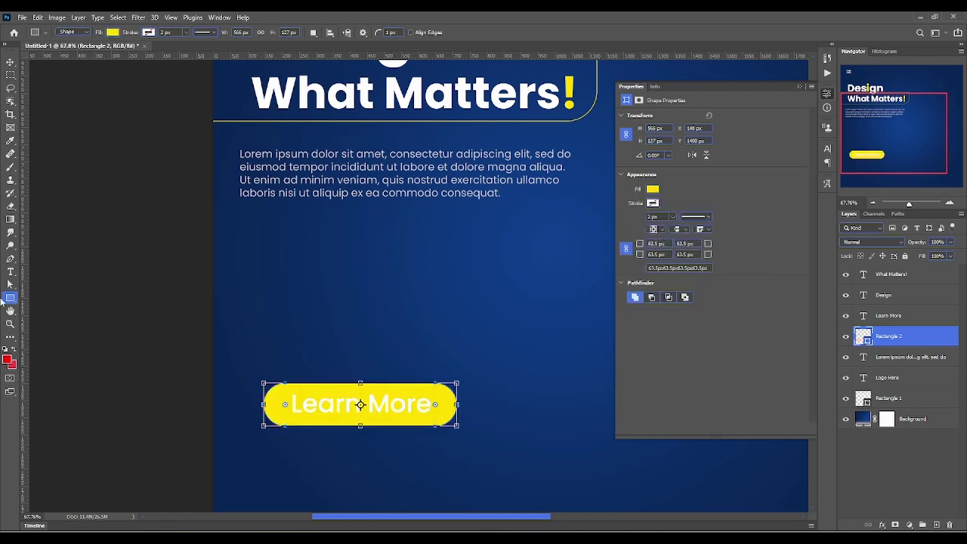
Zoom out to the whole poster, then zoom in closely on the Learn More button
left_click(10, 323)
left_click(411, 375, "alt")
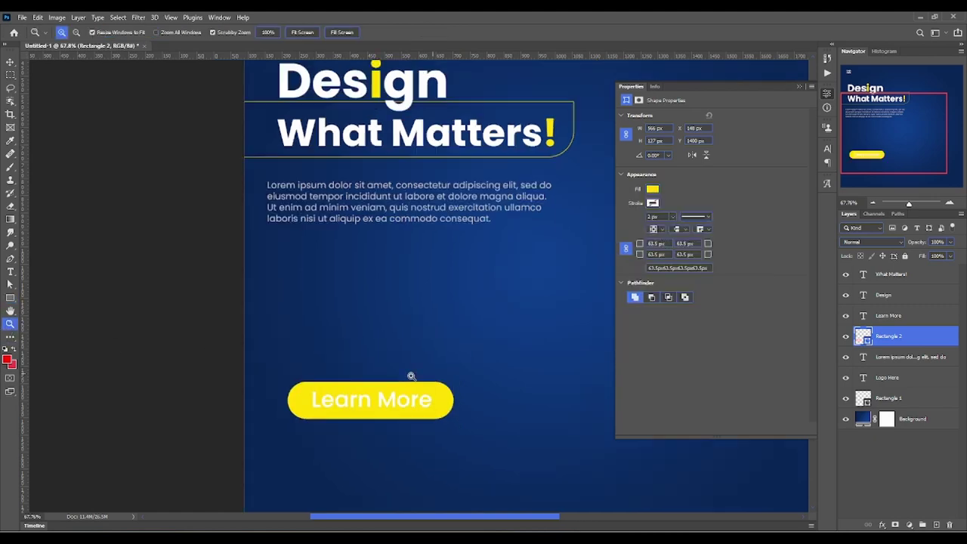
left_click_drag(411, 375, 383, 377)
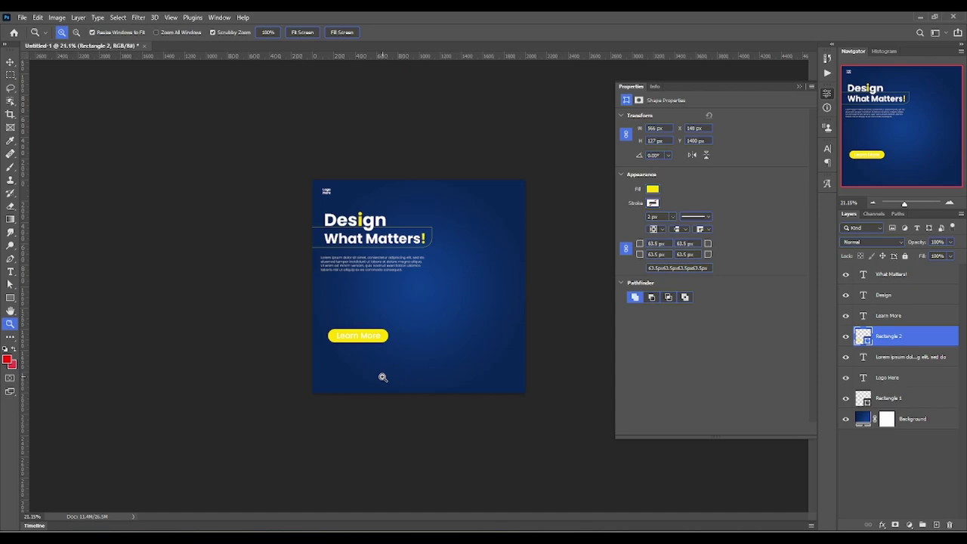
left_click_drag(353, 345, 404, 352)
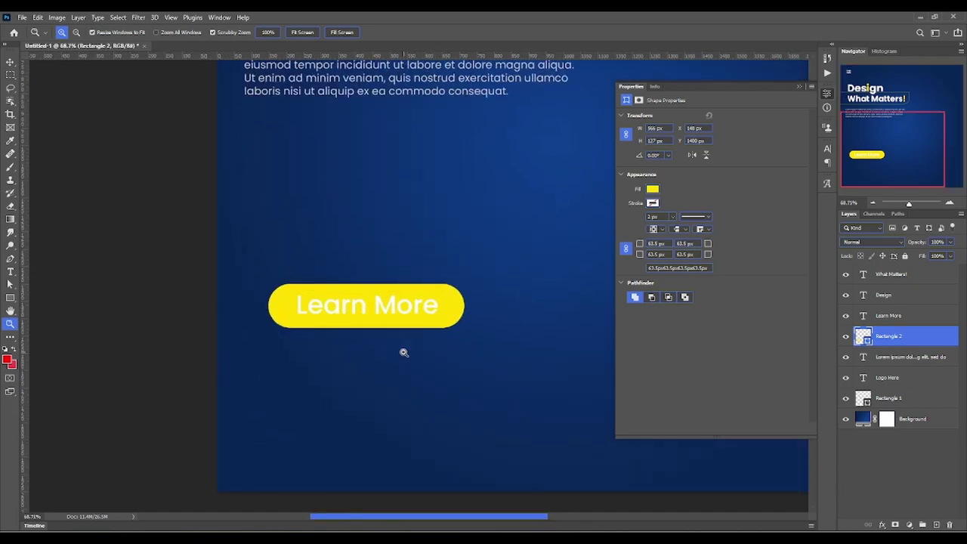
left_click_drag(403, 352, 430, 341)
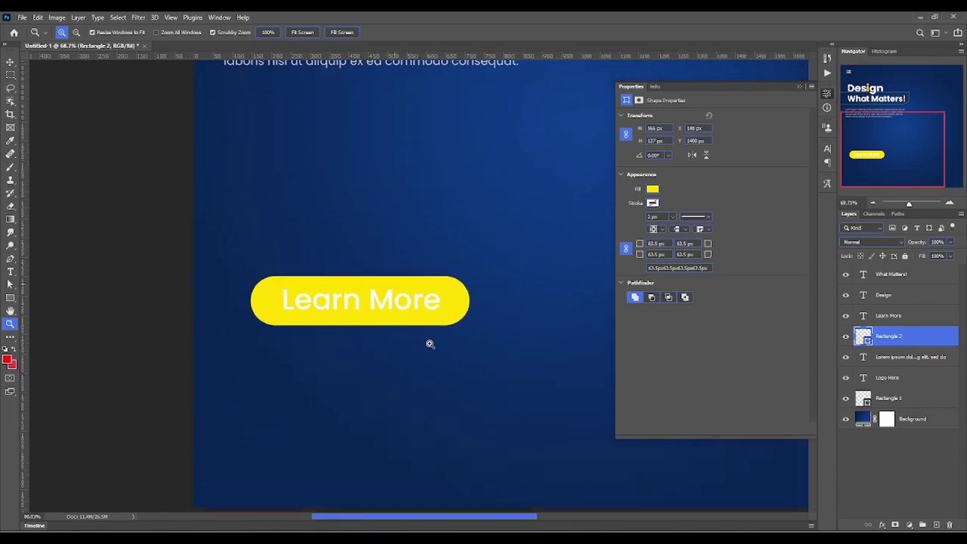
left_click_drag(412, 295, 425, 291)
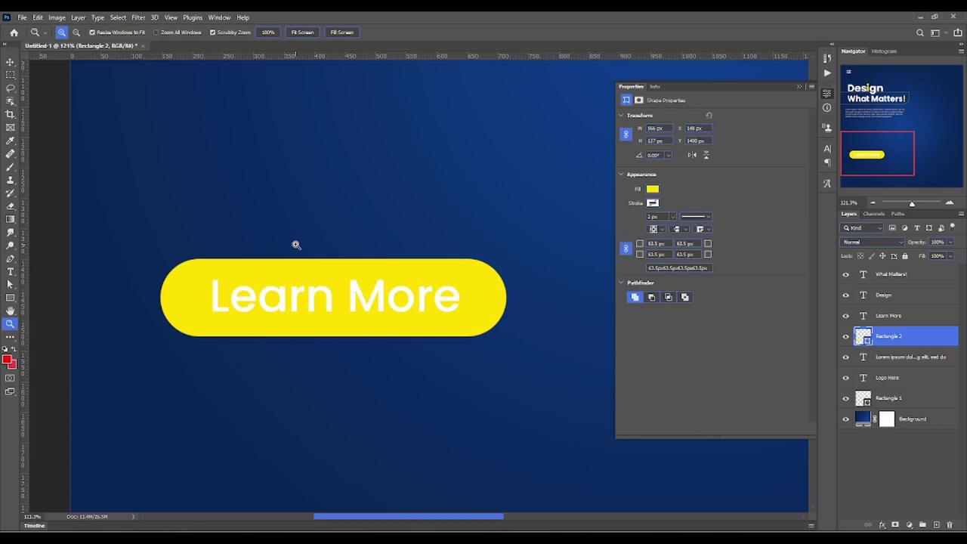
scroll(303, 287, "up", 2)
Draw a closed curved swoosh shape over the Learn More button with the Pen tool
key("p")
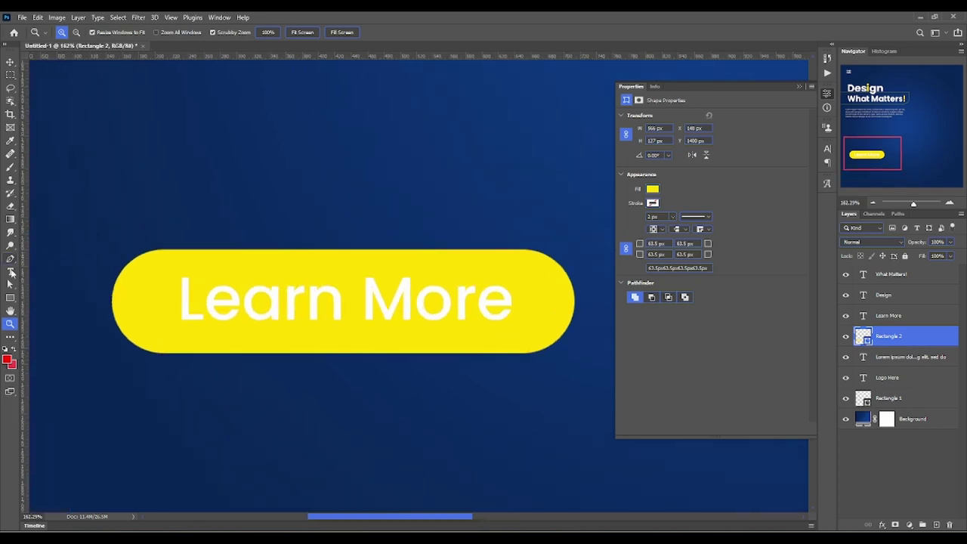
left_click(426, 235)
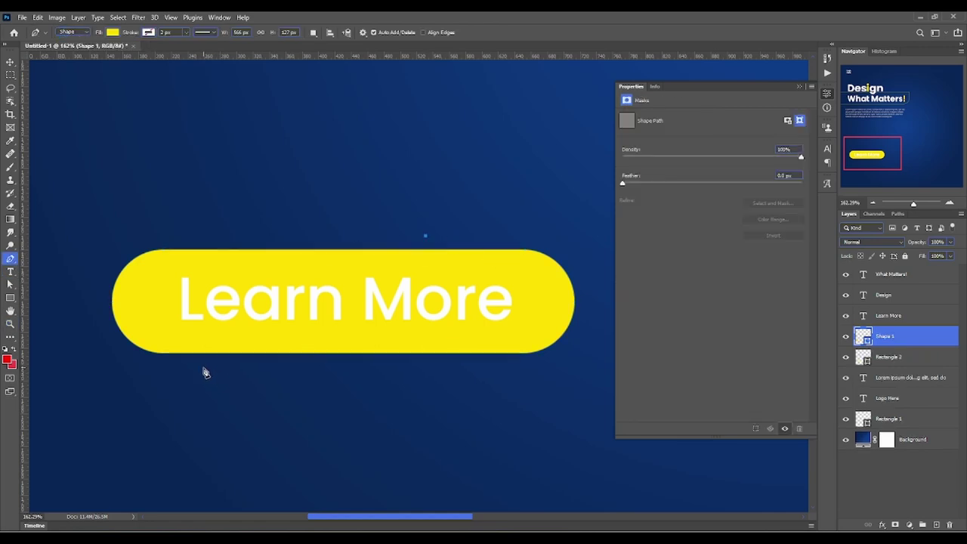
left_click_drag(203, 366, 36, 368)
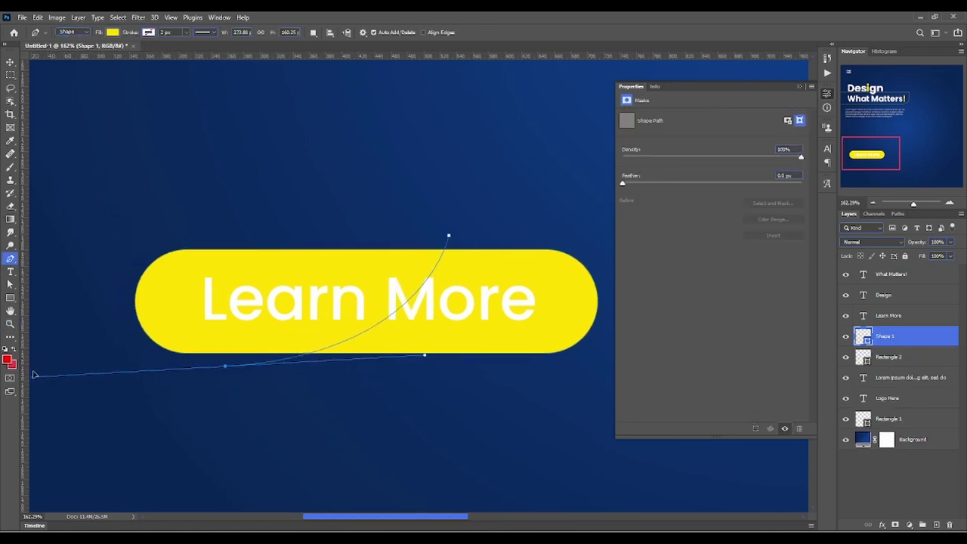
left_click(584, 365)
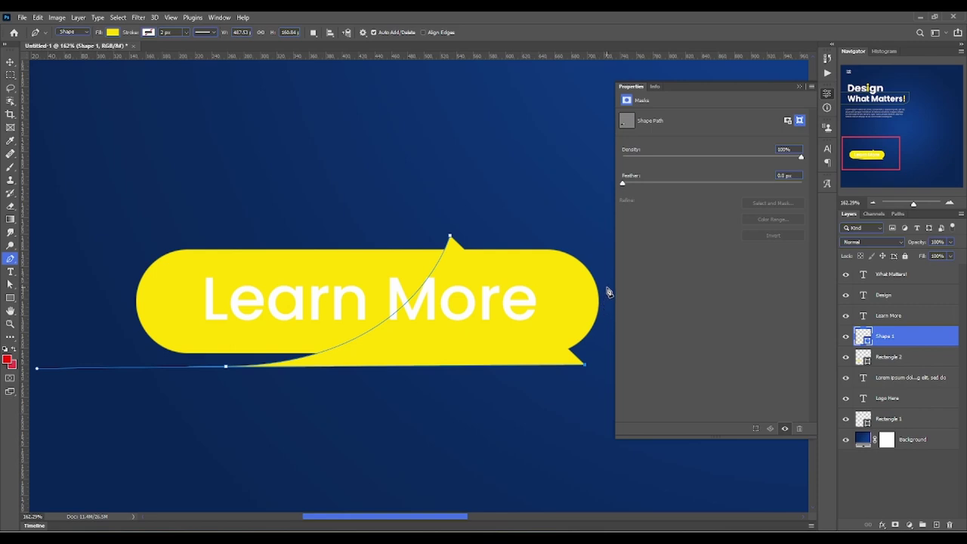
left_click(610, 303)
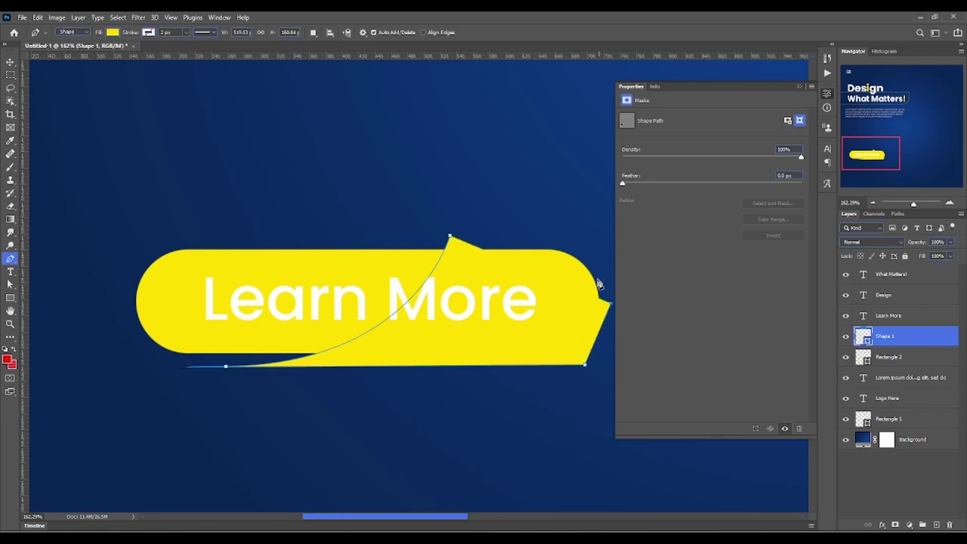
left_click(594, 239)
left_click(514, 226)
left_click(451, 237)
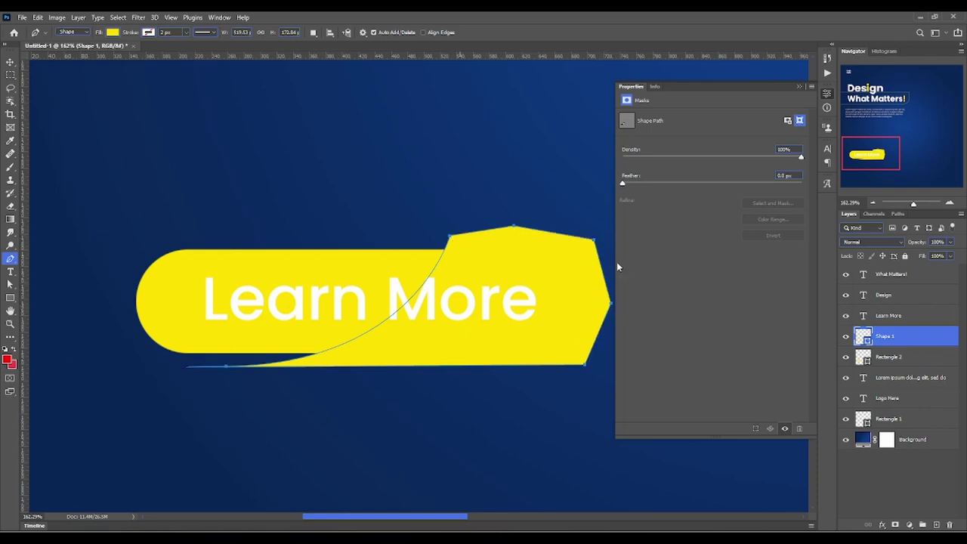
Mask the Rectangle 2 pill to the swoosh selection and duplicate the masked layer
left_click(855, 342, "ctrl")
left_click(892, 359)
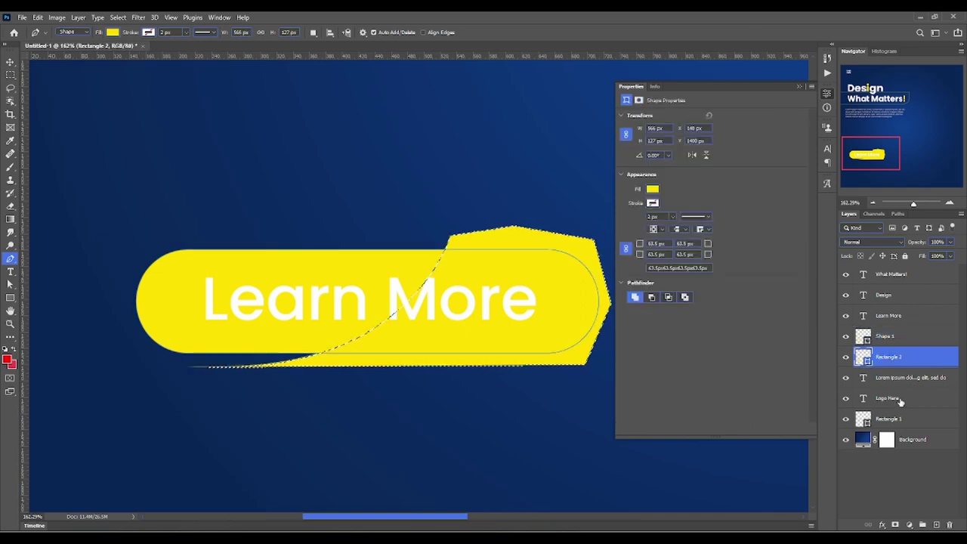
left_click(895, 525)
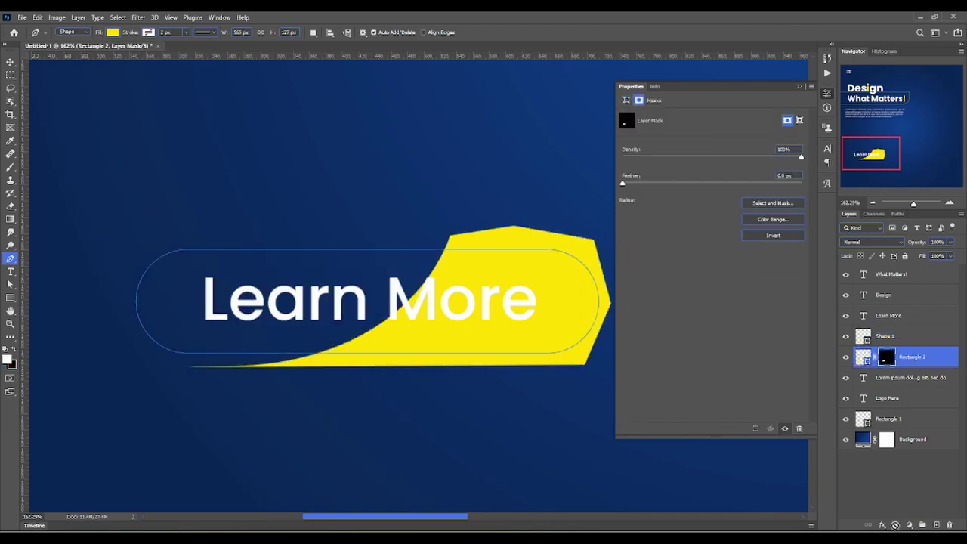
key("ctrl+j")
Hide the swoosh layer, undoing an accidental deletion of the original pill layer
left_click(858, 340)
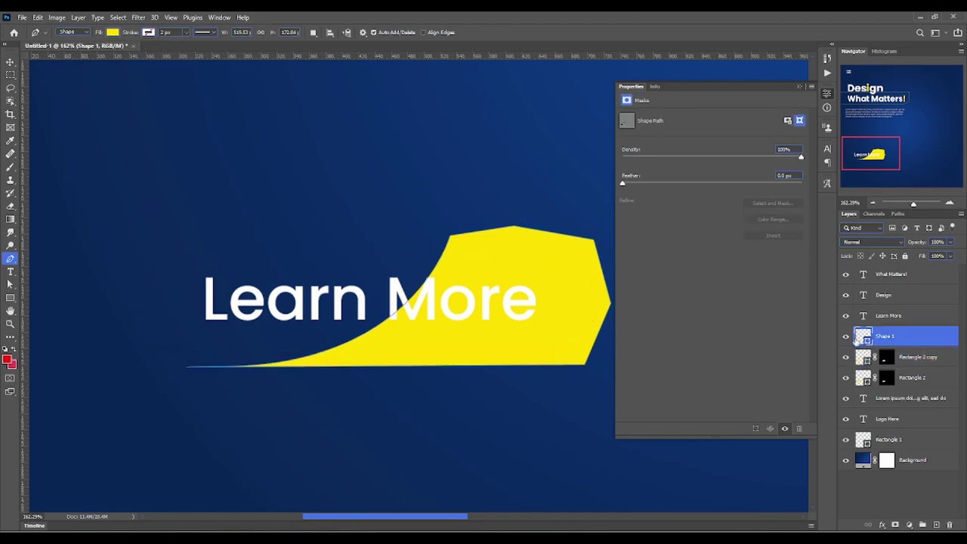
left_click(847, 341)
left_click(921, 361)
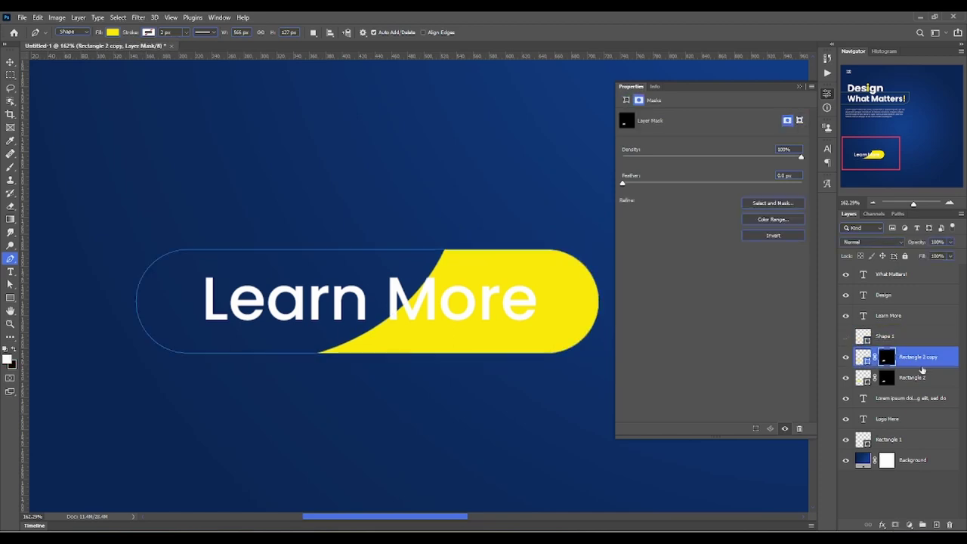
left_click(887, 377)
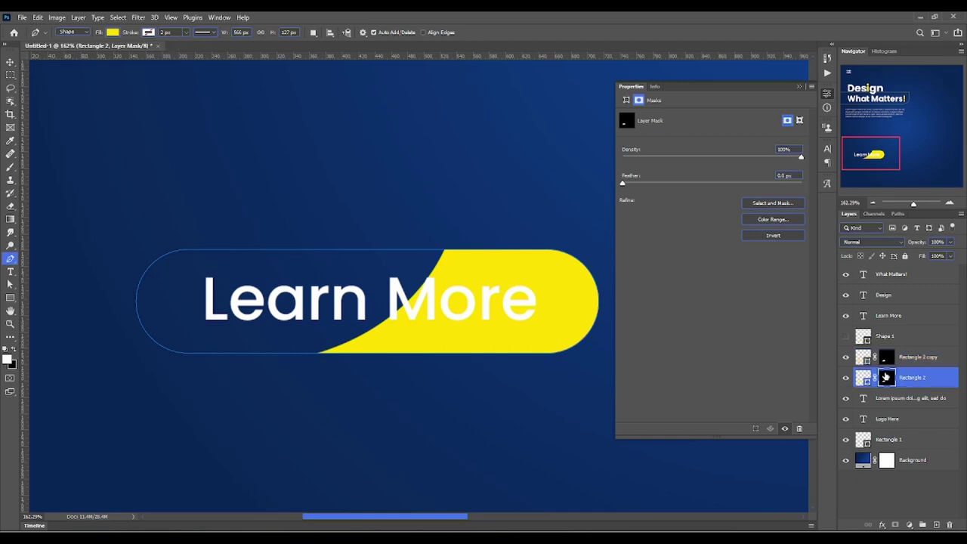
key("Delete")
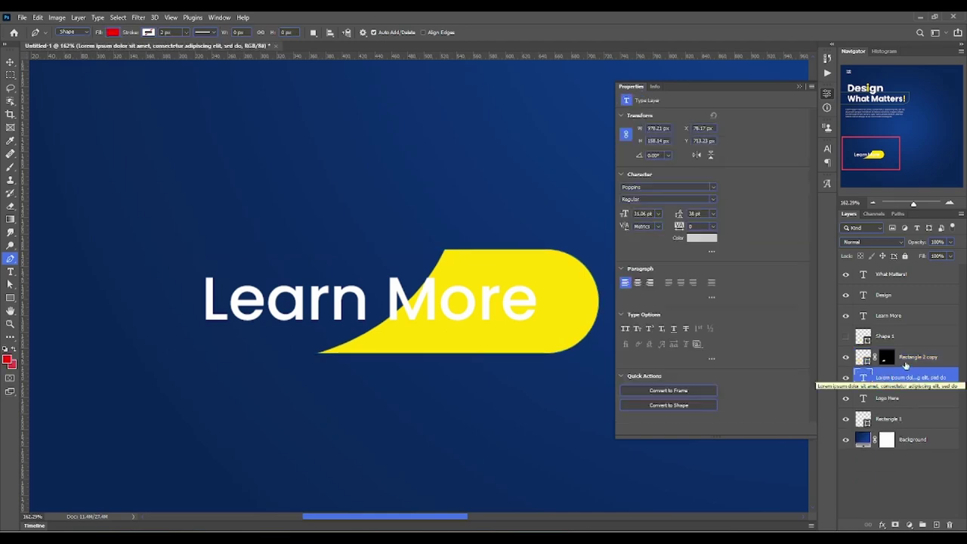
left_click(921, 359)
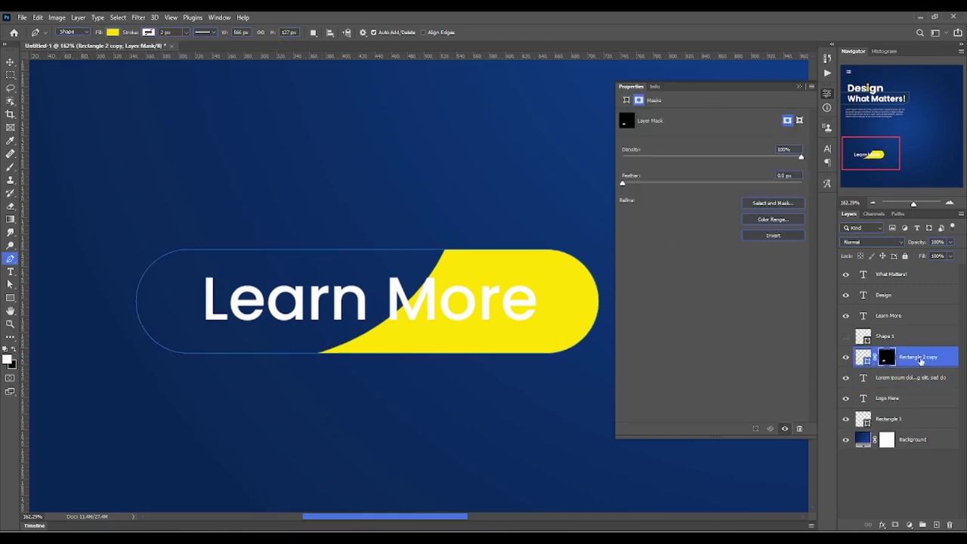
key("ctrl+z")
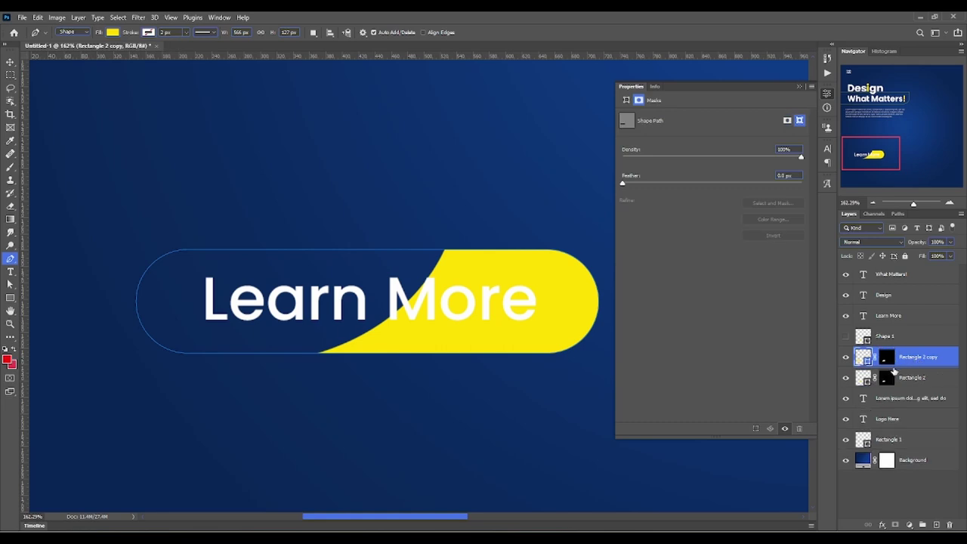
Delete the layer mask from Rectangle 2
left_click(890, 376)
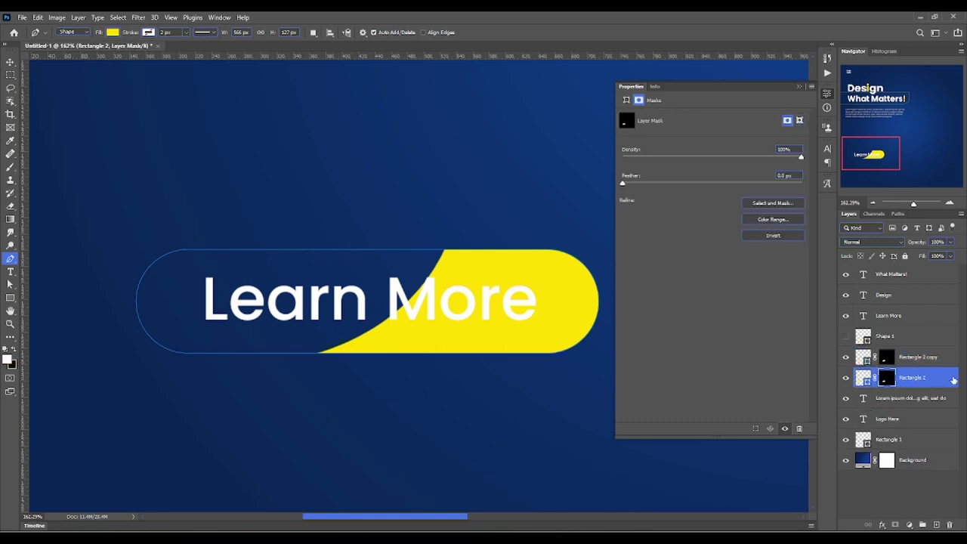
left_click(864, 378)
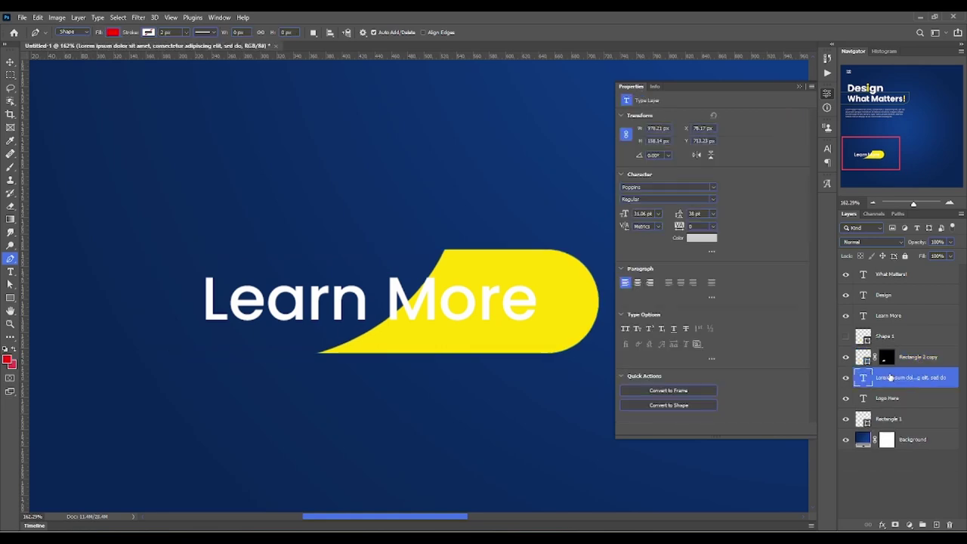
right_click(887, 380)
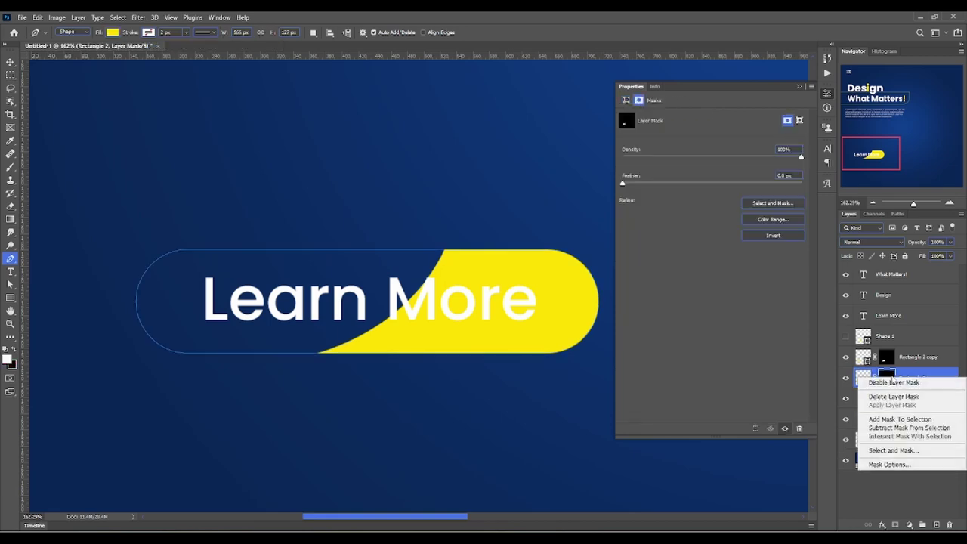
left_click(895, 399)
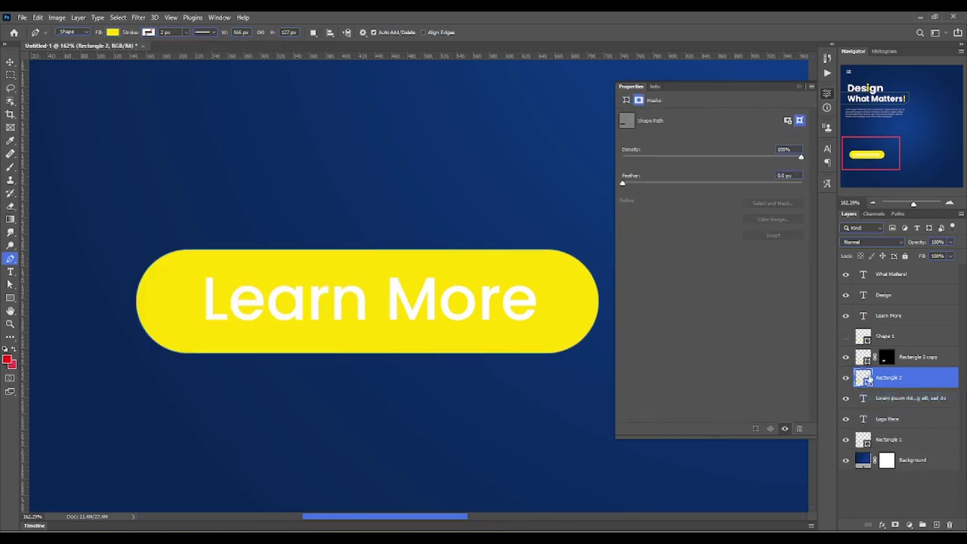
Try a darker fill colour and a gradient fill layer on Rectangle 2 copy, cancelling both
left_click(899, 359)
double_click(863, 359)
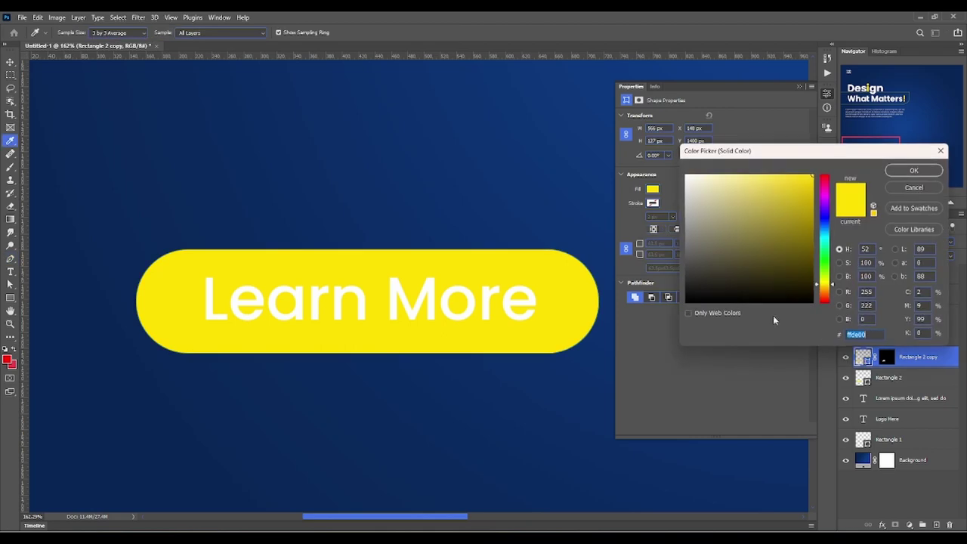
left_click_drag(793, 229, 776, 221)
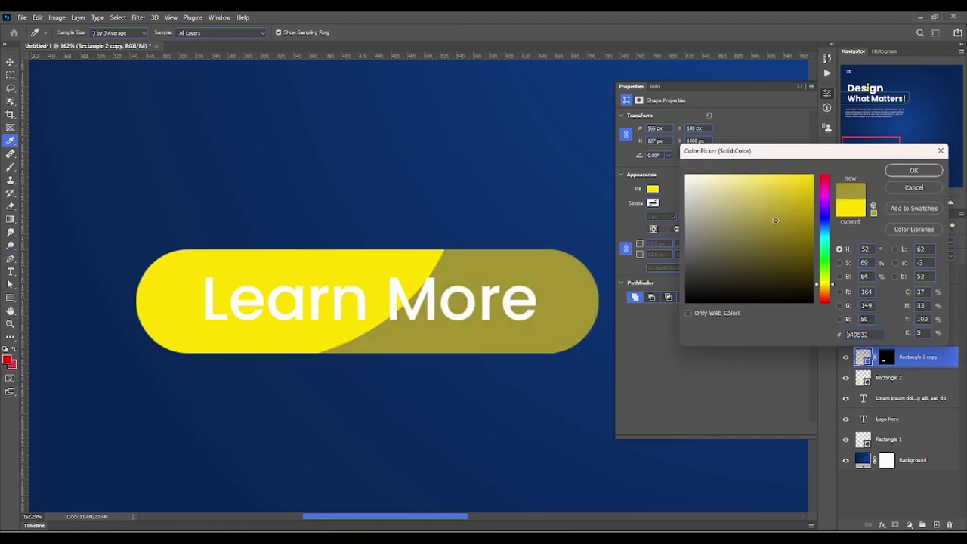
left_click(776, 221)
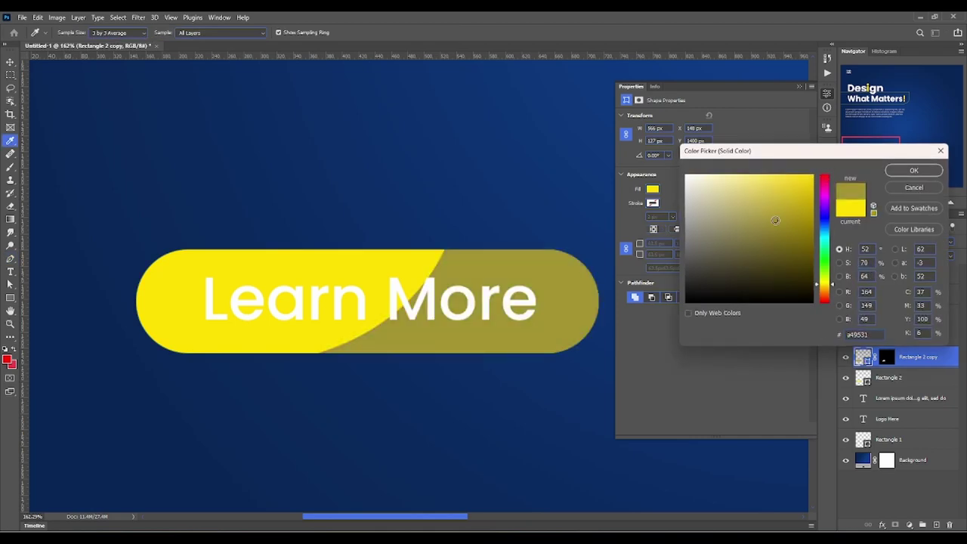
left_click(928, 190)
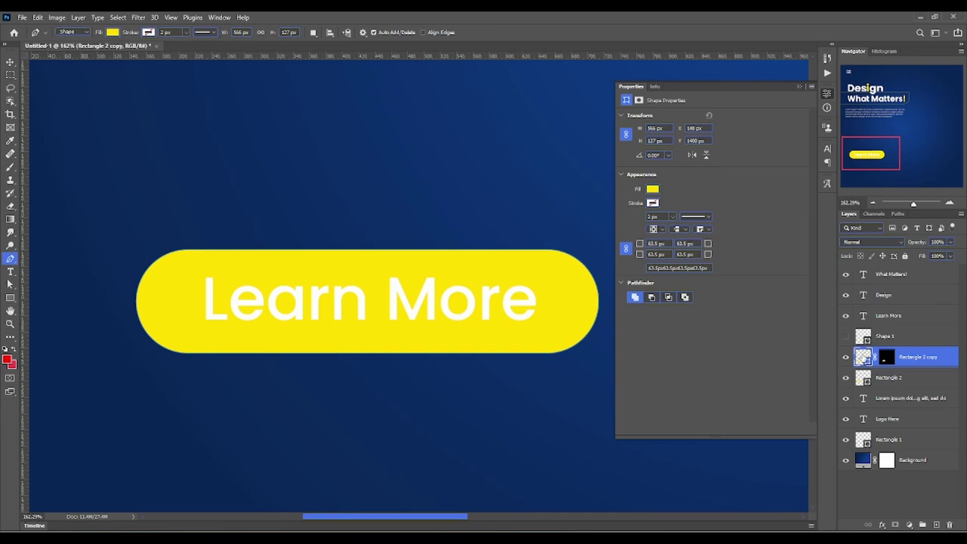
left_click(909, 526)
left_click(921, 360)
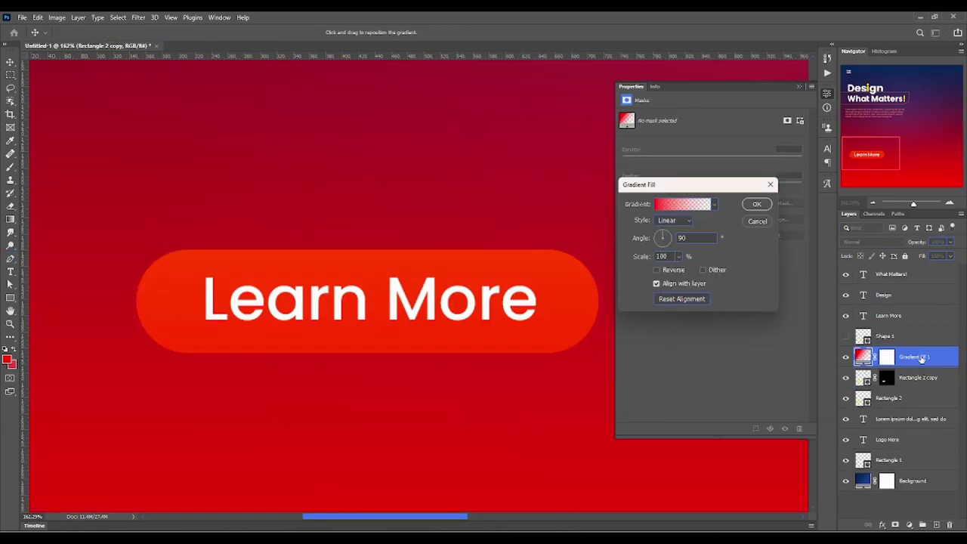
left_click(768, 221)
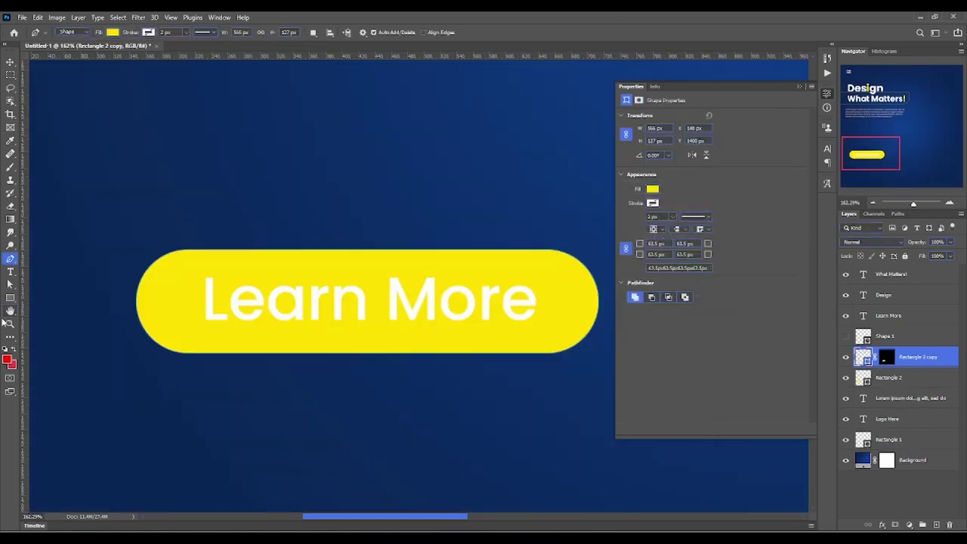
Switch the Rectangle 2 copy pill's fill to a gradient preset
left_click(9, 297)
left_click(112, 32)
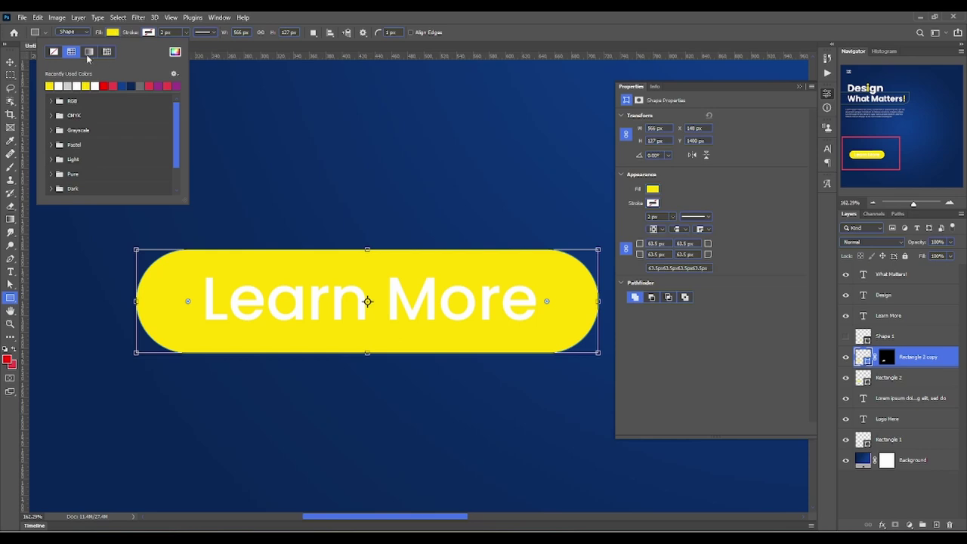
left_click(88, 53)
left_click(52, 107)
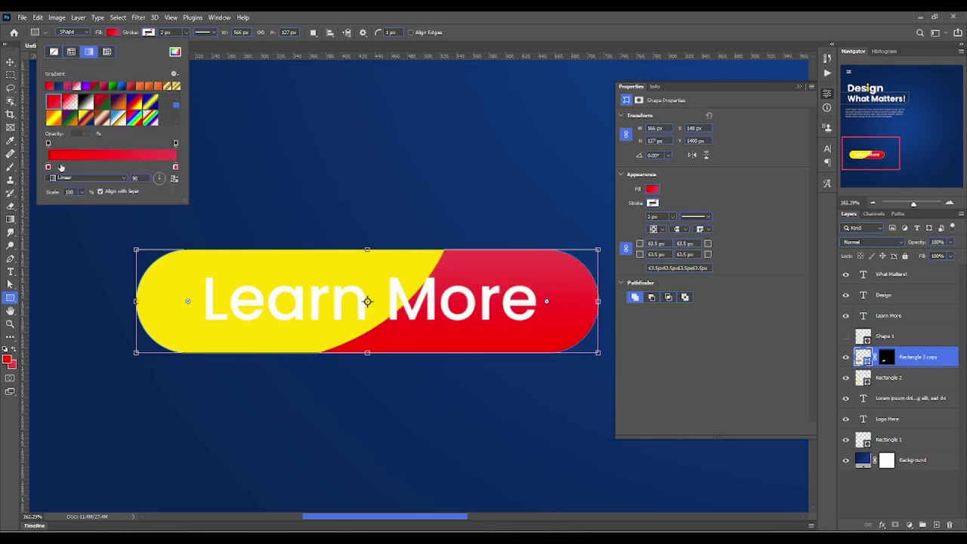
left_click(136, 157)
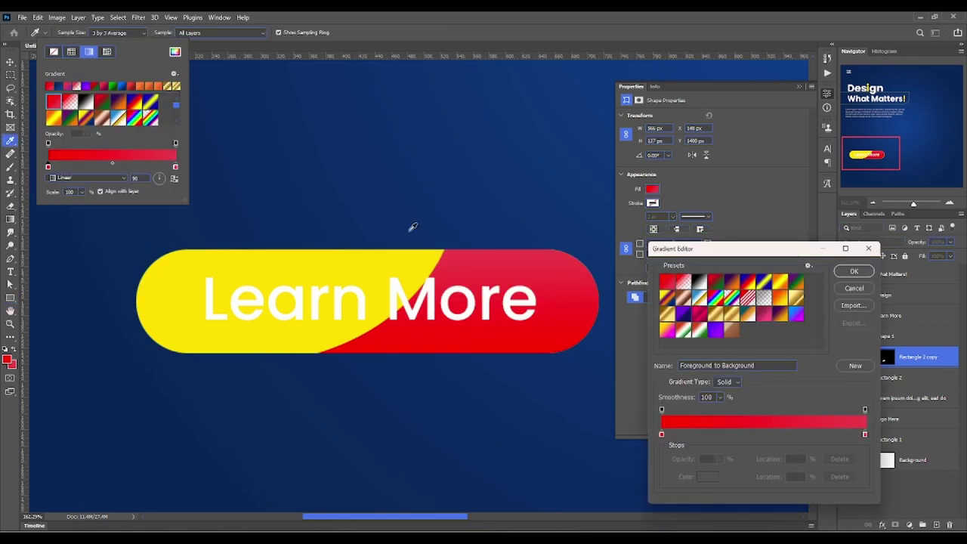
Set the gradient stops to yellow and orange and apply the gradient
left_click(661, 434)
left_click(708, 477)
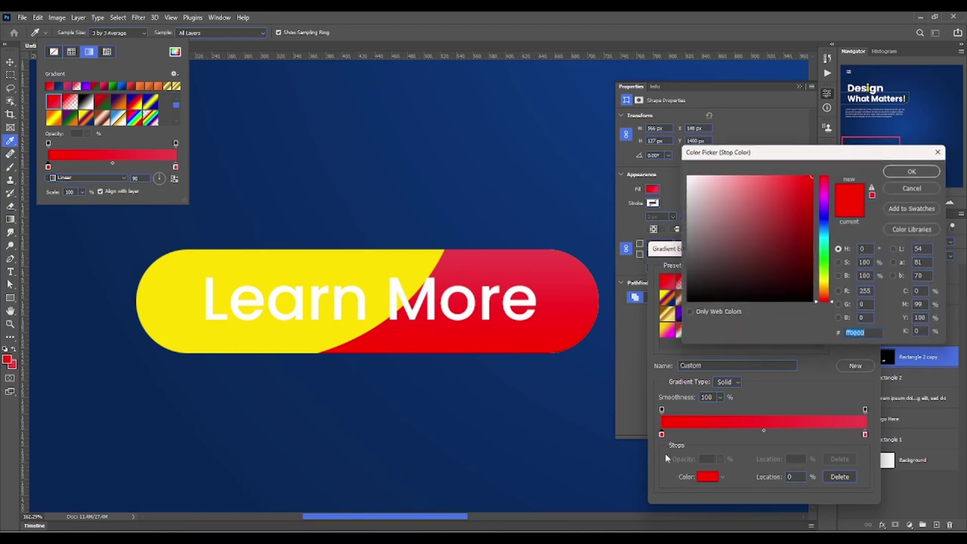
left_click(377, 258)
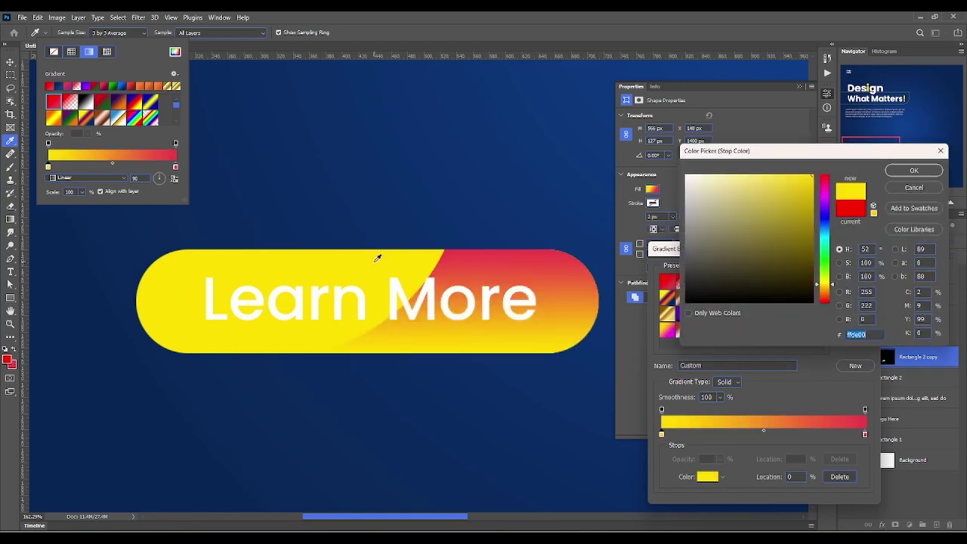
key("Return")
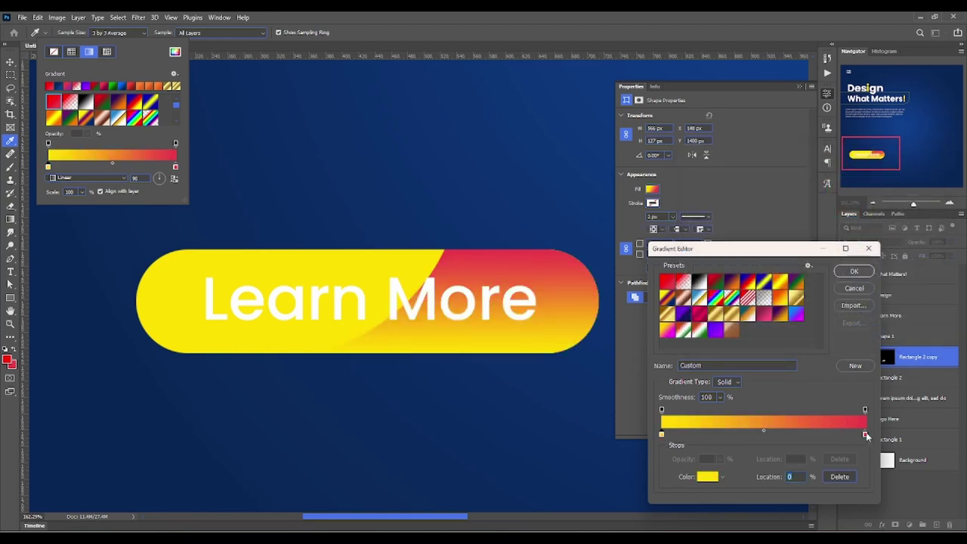
left_click(865, 436)
left_click(708, 477)
left_click(394, 260)
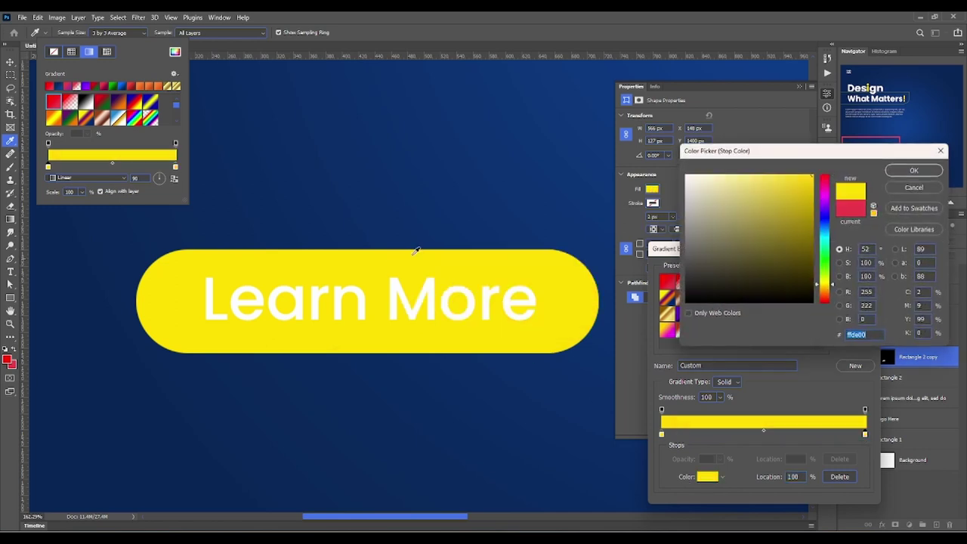
left_click_drag(825, 285, 832, 296)
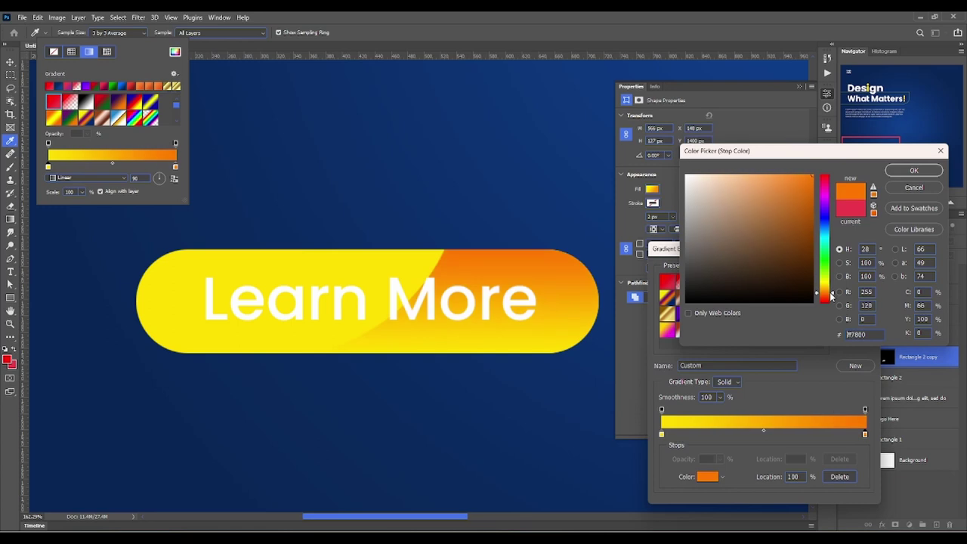
key("Return")
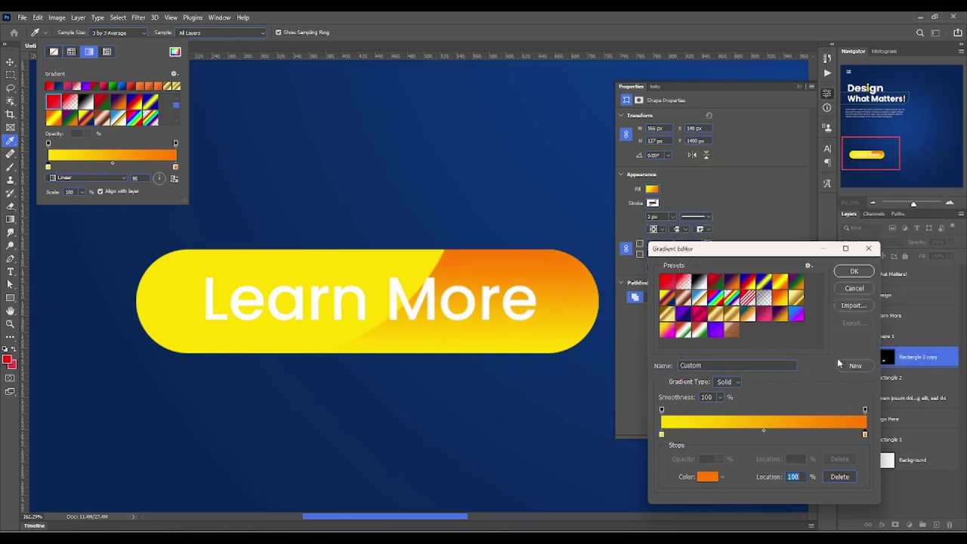
left_click(854, 271)
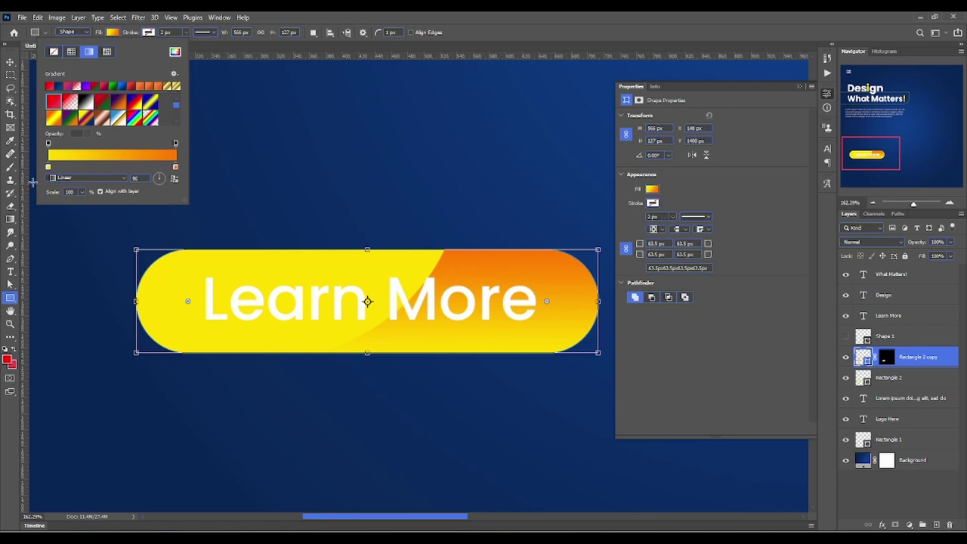
Set the button's Fill gradient angle to about -87° so orange sweeps the right side, then zoom out
left_click(166, 181)
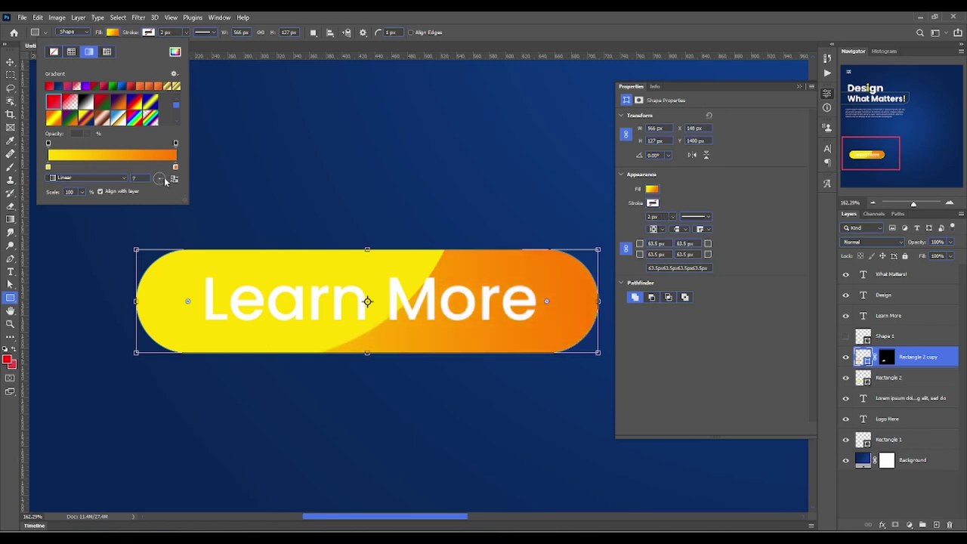
left_click(159, 179)
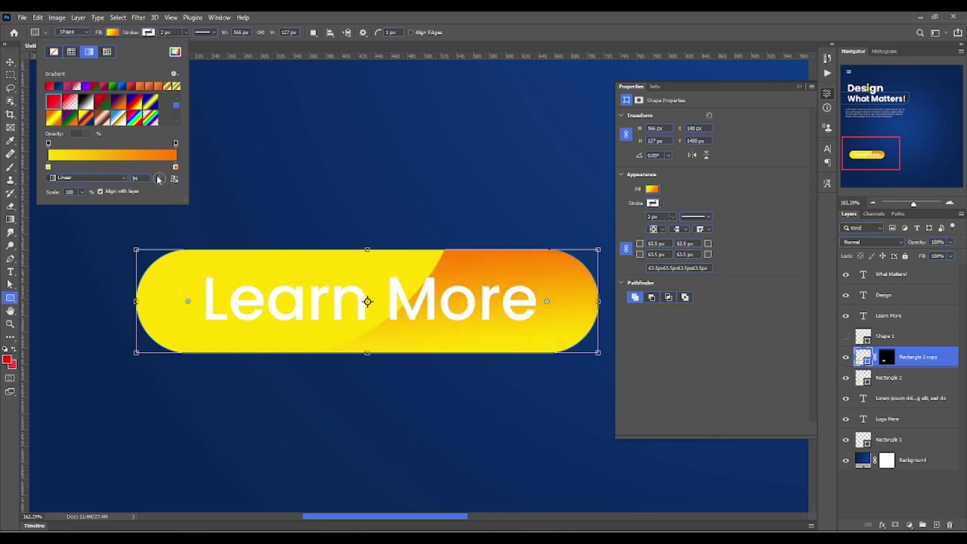
left_click(163, 179)
left_click(156, 180)
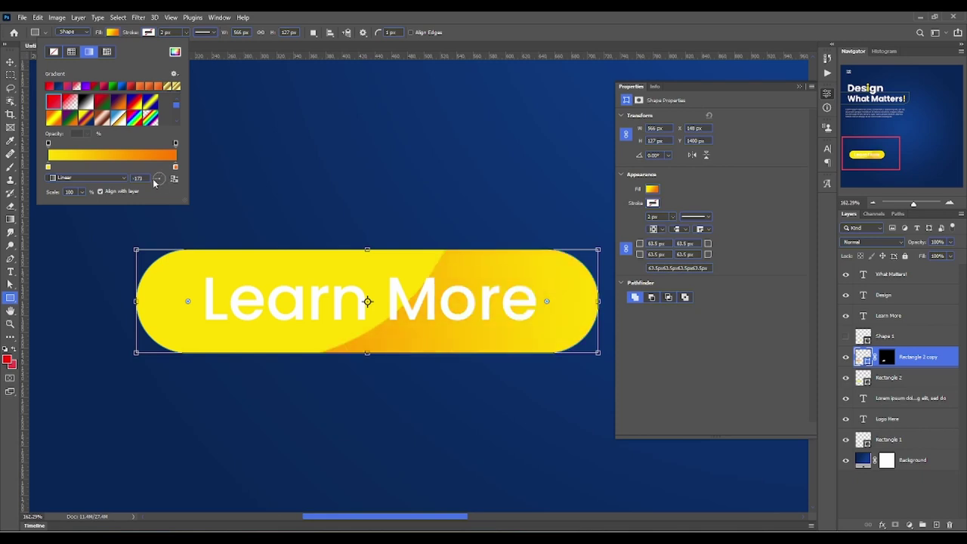
left_click(154, 186)
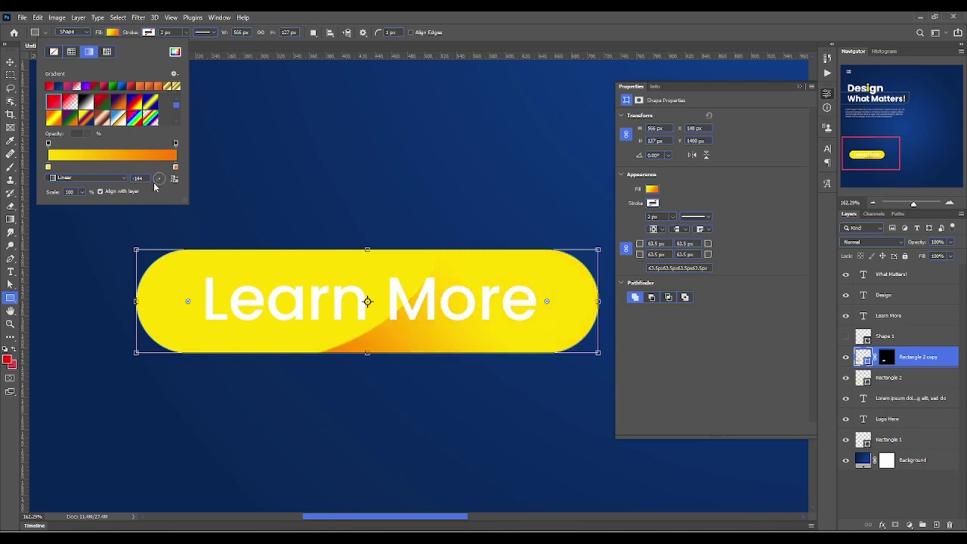
left_click(158, 180)
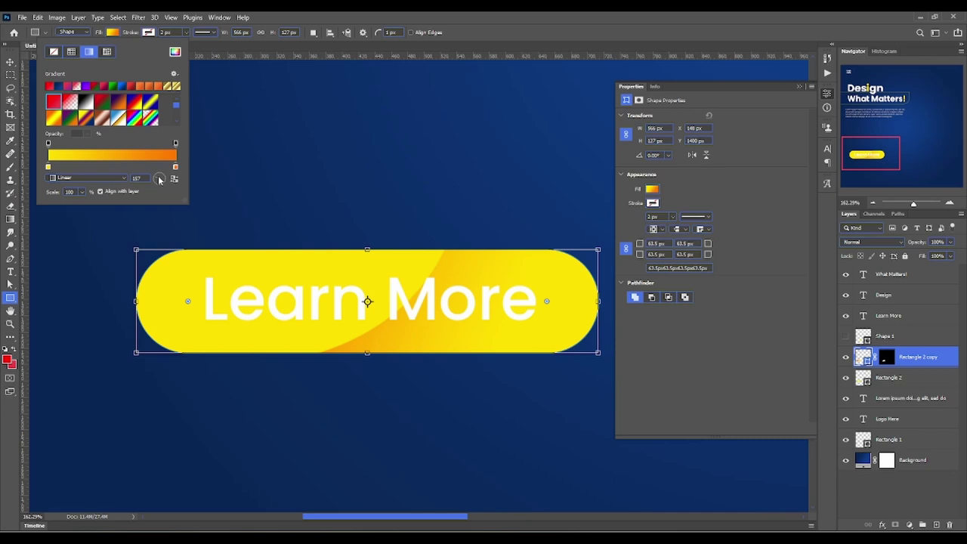
left_click_drag(160, 179, 158, 187)
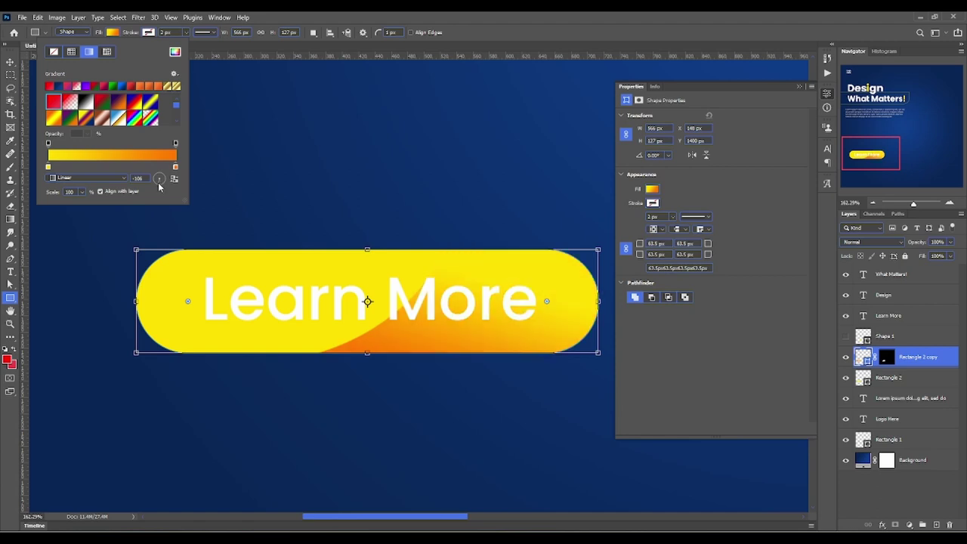
left_click_drag(161, 187, 161, 188)
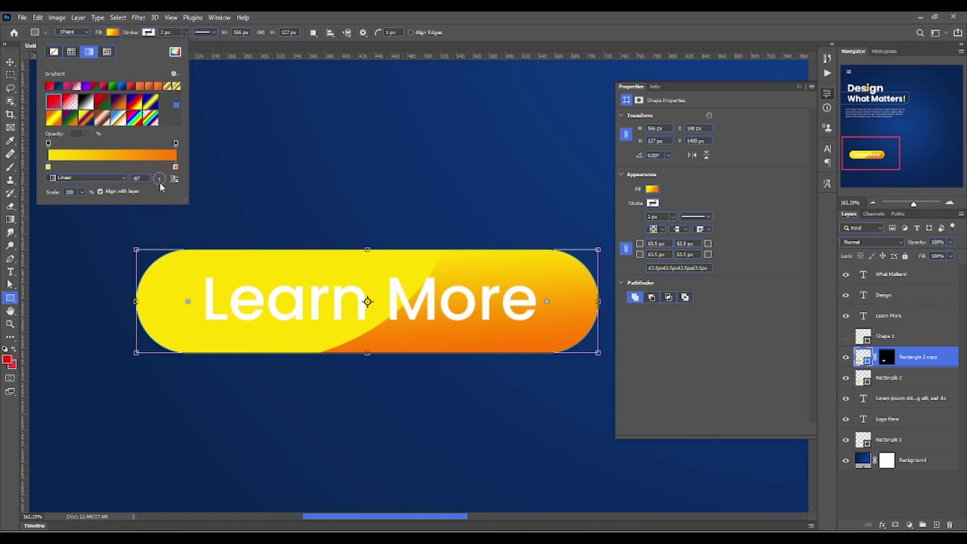
key("Return")
left_click(11, 324)
left_click_drag(472, 287, 377, 291)
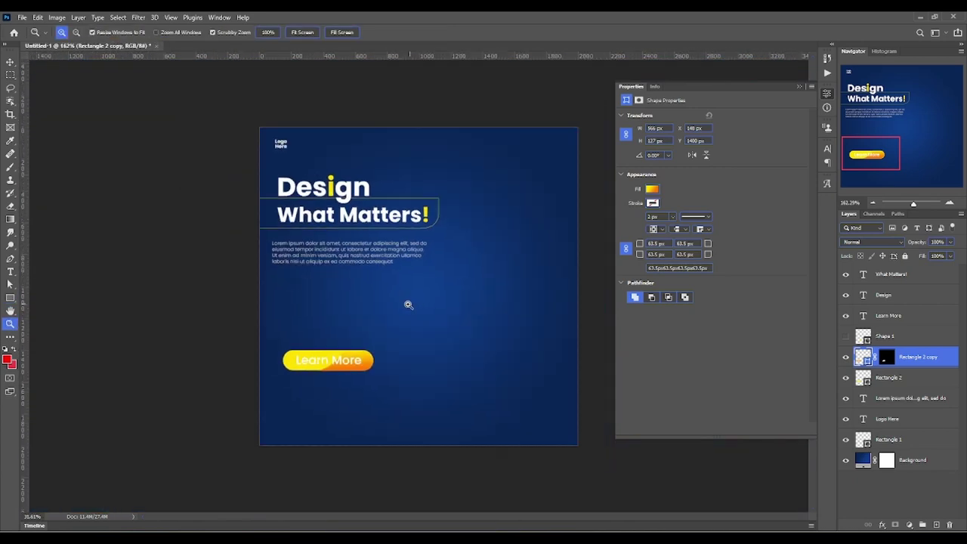
Set the Learn More text colour to black (000000)
left_click(801, 88)
left_click_drag(367, 406, 352, 347)
left_click(10, 61)
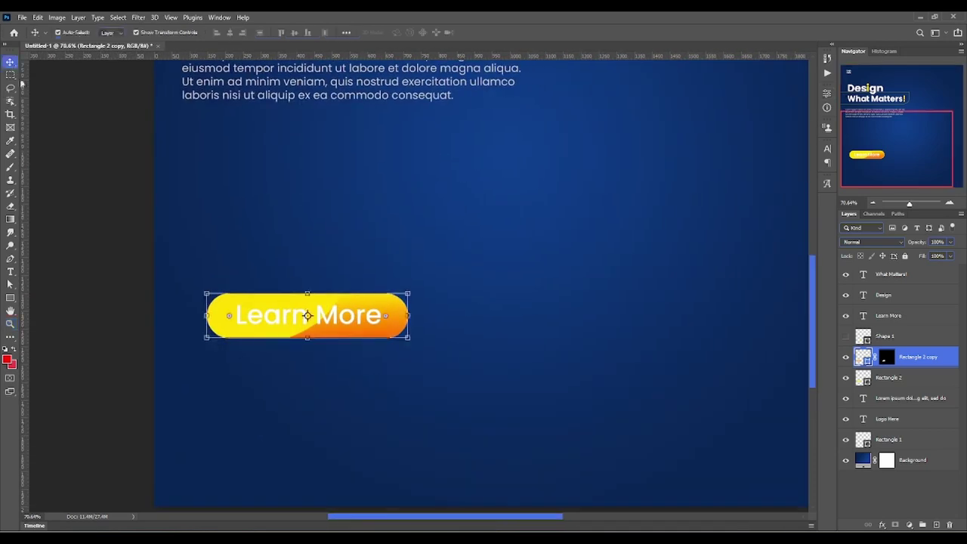
left_click(877, 316)
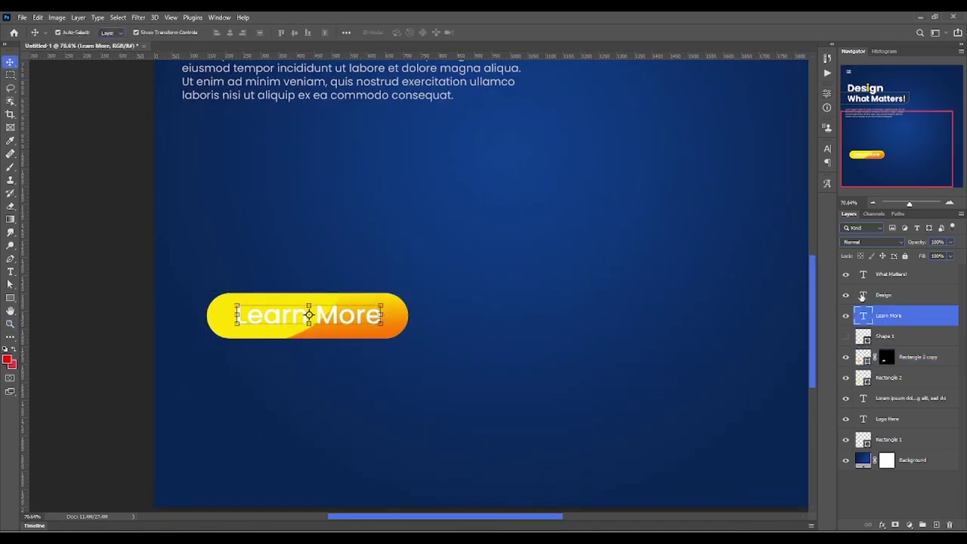
left_click(827, 148)
left_click(804, 212)
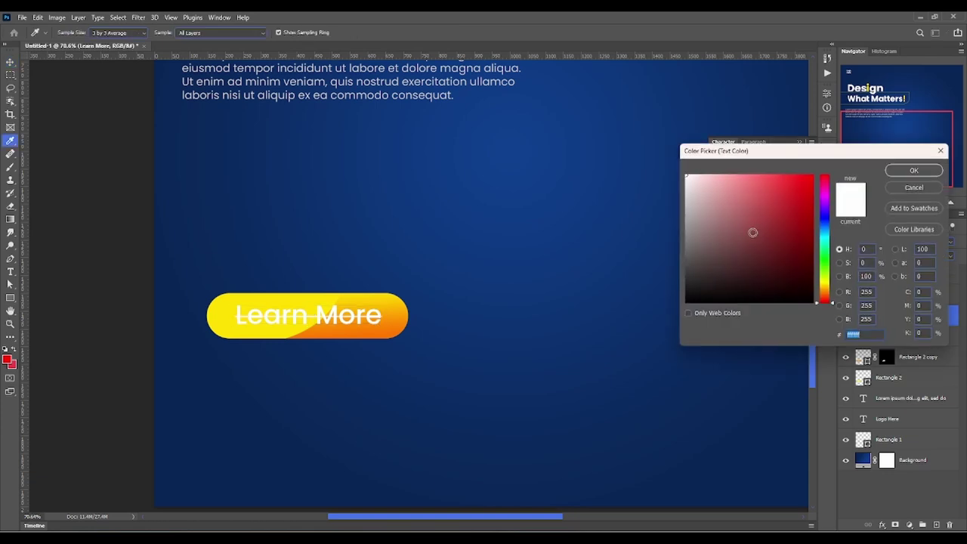
type("000000")
key("Return")
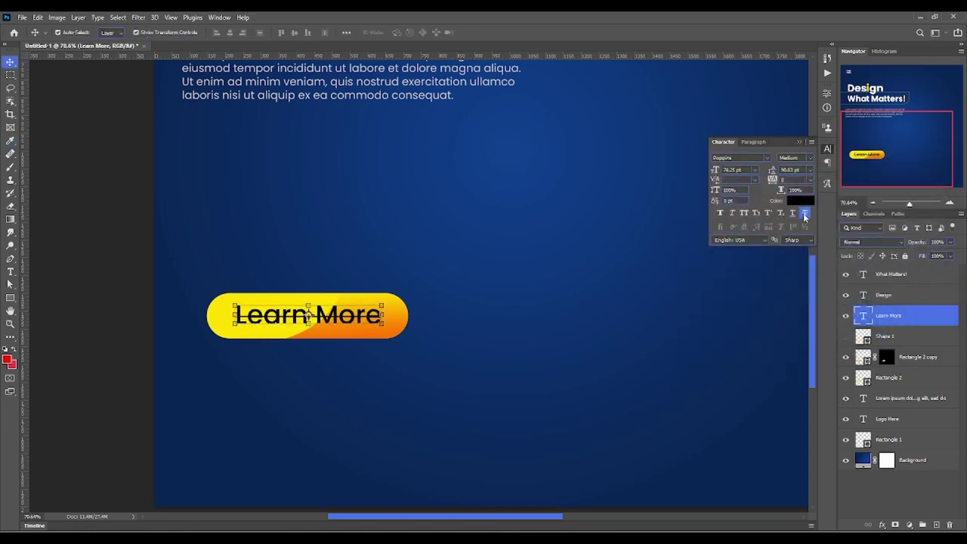
Scale the Learn More text down to about 66% inside the button
key("z")
left_click(314, 344, "alt")
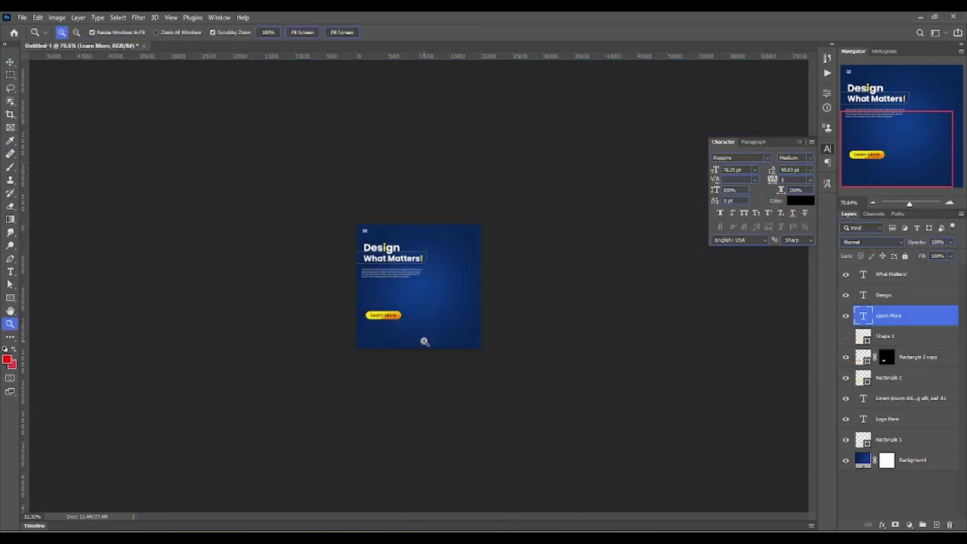
left_click(314, 344)
left_click_drag(477, 279, 514, 279)
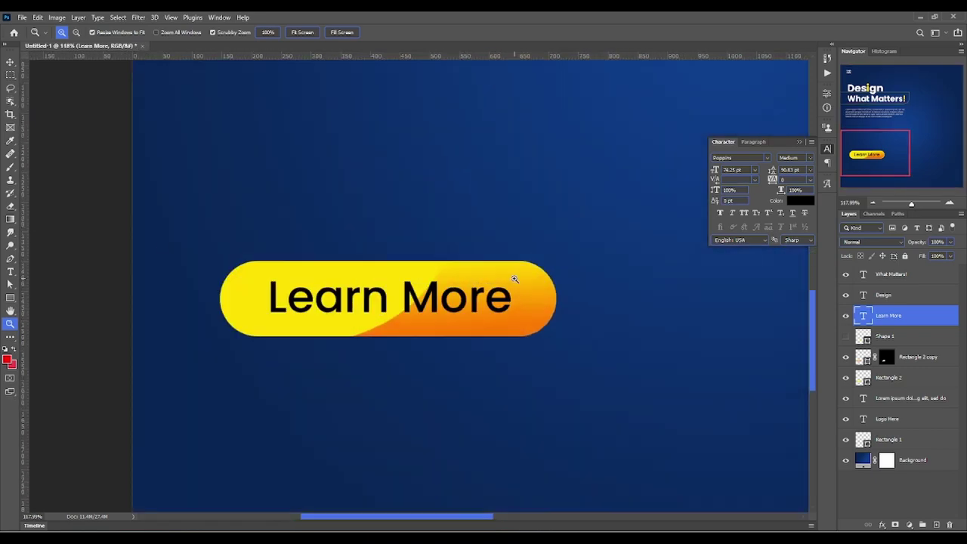
left_click(10, 65)
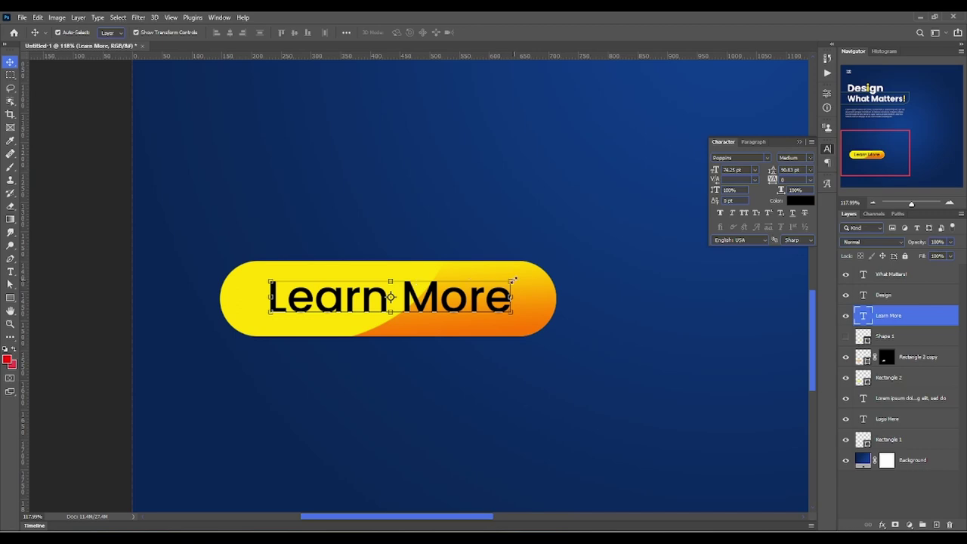
left_click_drag(511, 281, 471, 288)
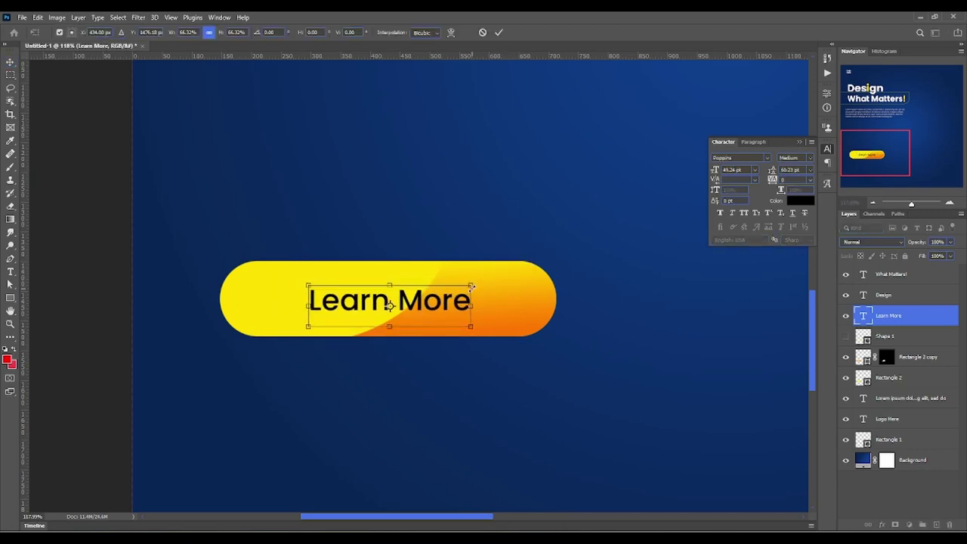
key("Return")
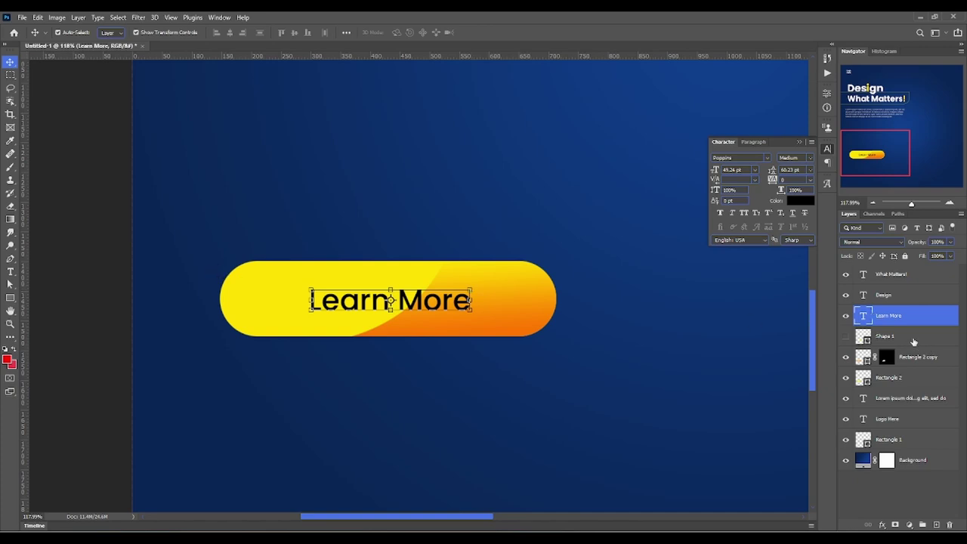
Delete the unused Shape 1 layer, restoring the accidentally deleted Learn More text
key("Delete")
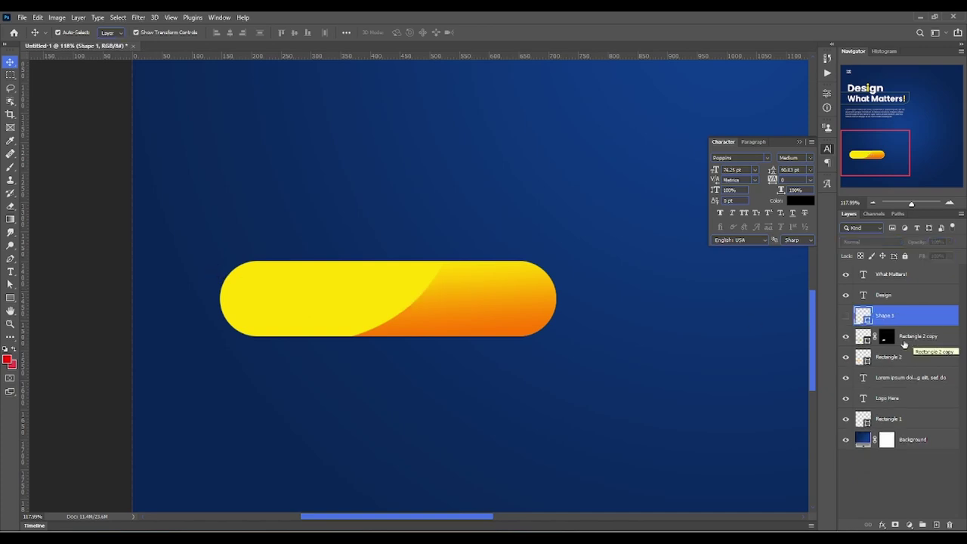
key("ctrl+z")
left_click(908, 341)
key("Delete")
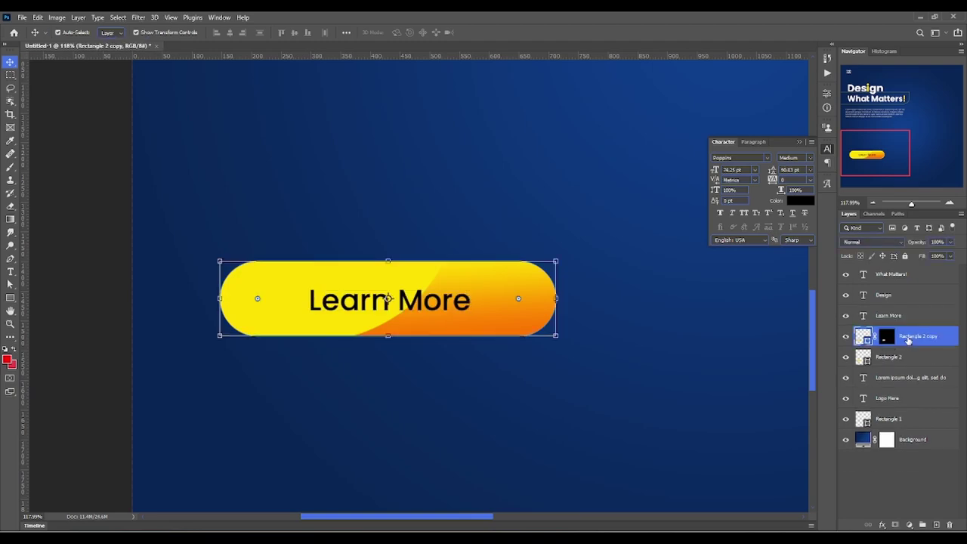
Group Learn More and both rectangles into a group named 'button'
left_click(914, 317)
left_click(919, 357, "shift")
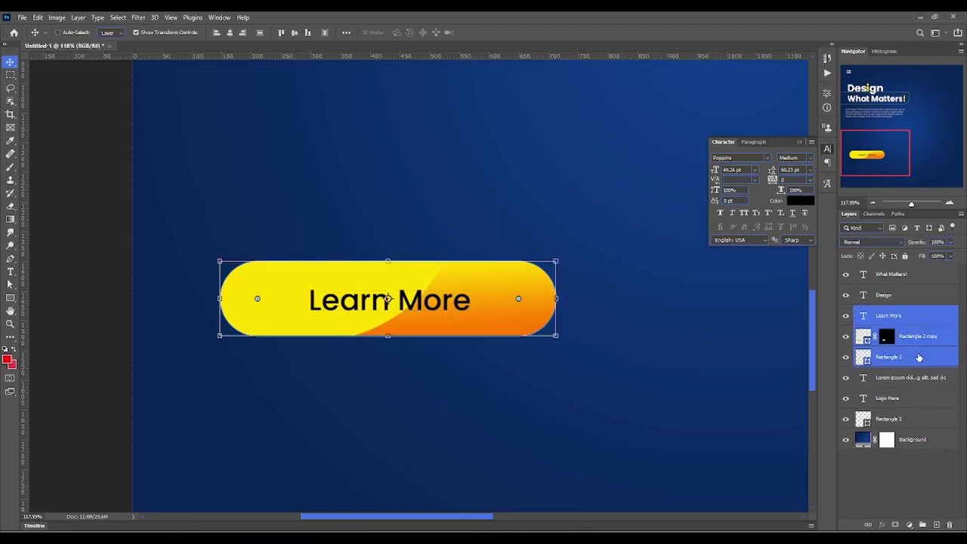
key("ctrl+g")
double_click(889, 312)
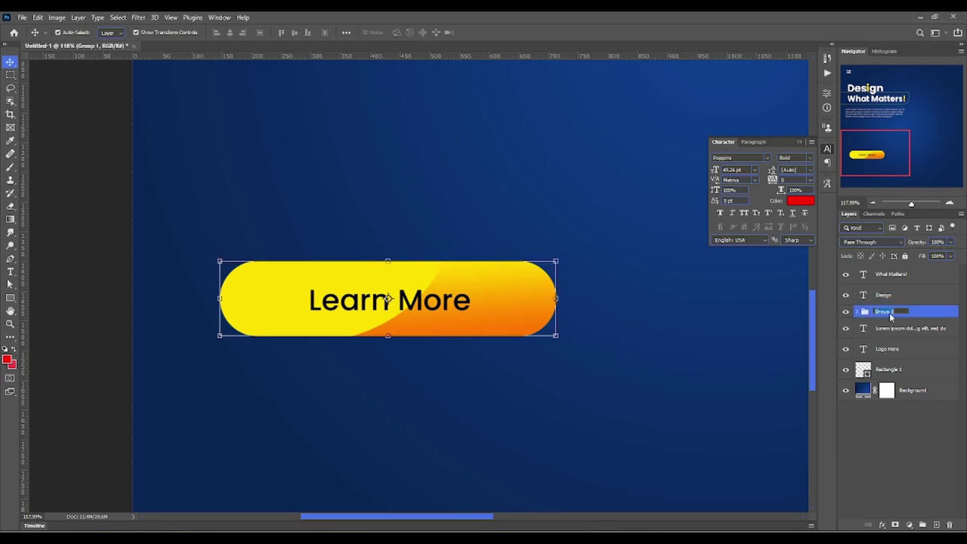
type("button")
key("Return")
Move the button group lower on the poster and nudge it up and left
mouse_move(458, 300)
left_mouse_down()
mouse_move(461, 375)
mouse_move(448, 390)
left_mouse_up()
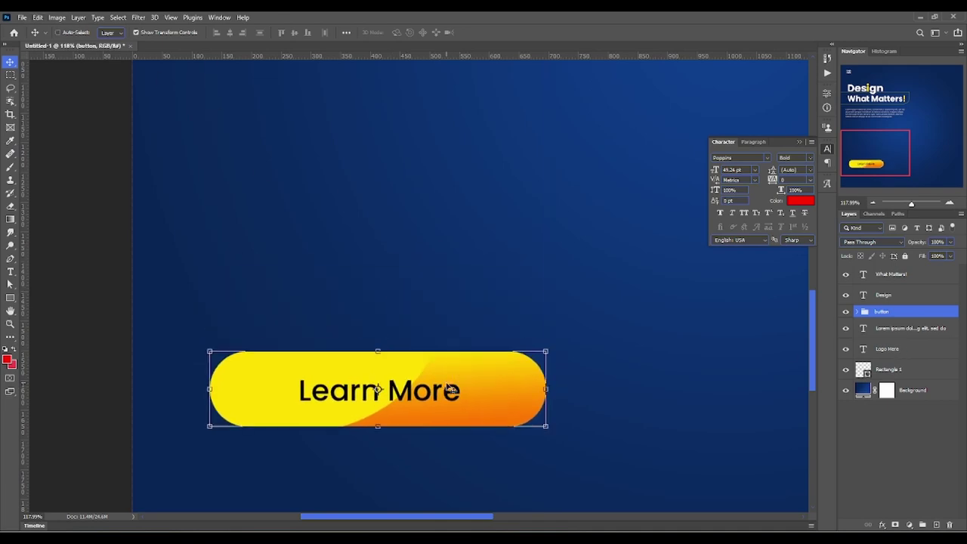
left_click(10, 323)
left_click_drag(431, 341, 466, 347)
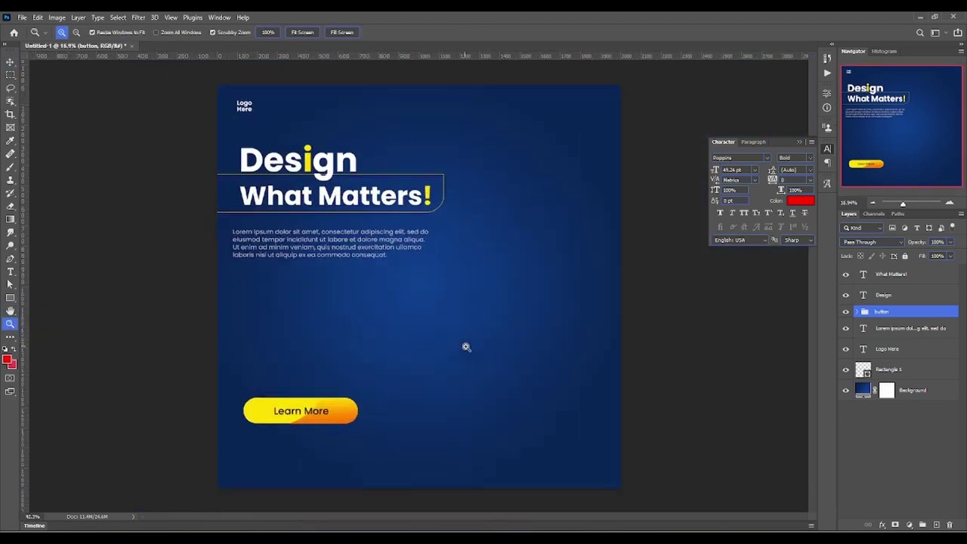
left_click(9, 61)
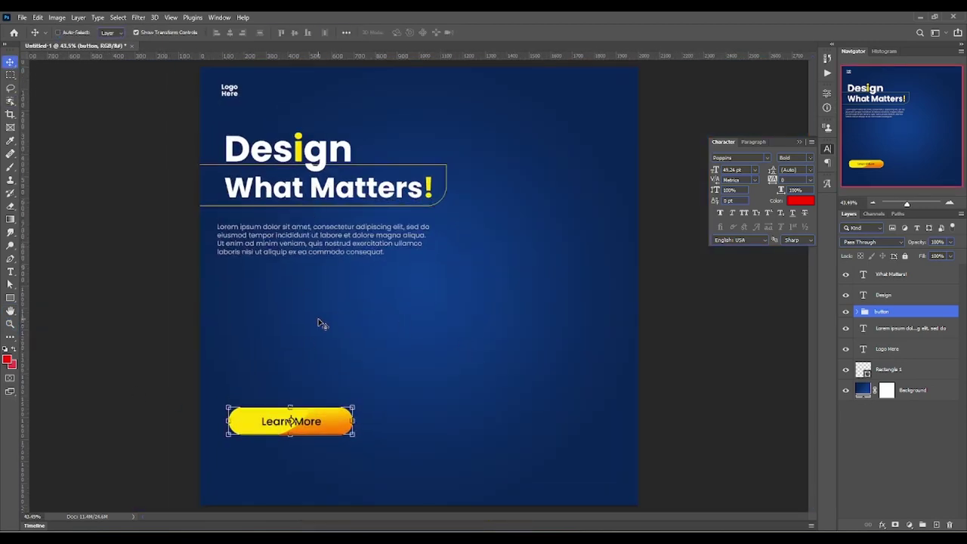
key("shift+Up")
key("shift+Up")
key("shift+Up")
key("shift+Up")
key("shift+Left")
key("shift+Up")
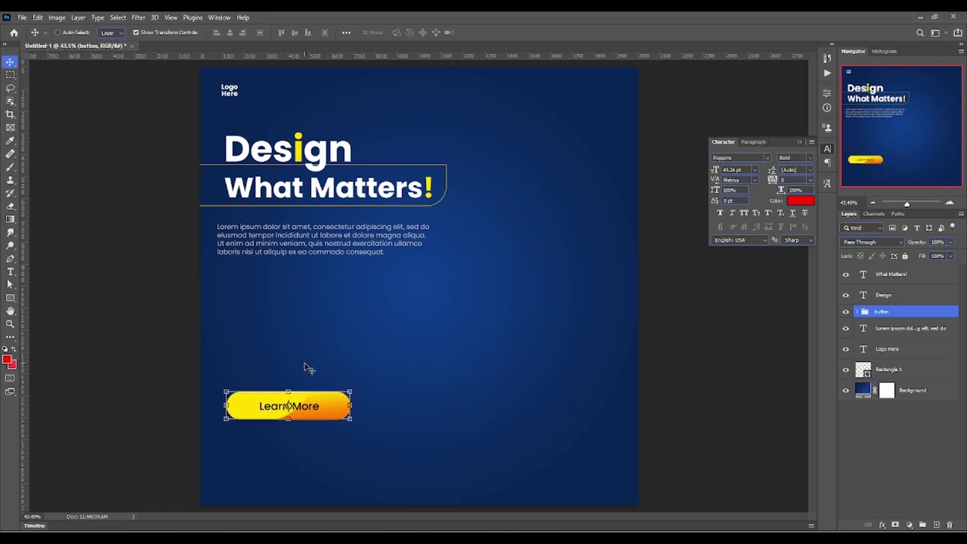
Copy the paragraph below the button and retype it as a placeholder phone number
left_click(72, 33)
left_click_drag(381, 251, 382, 478)
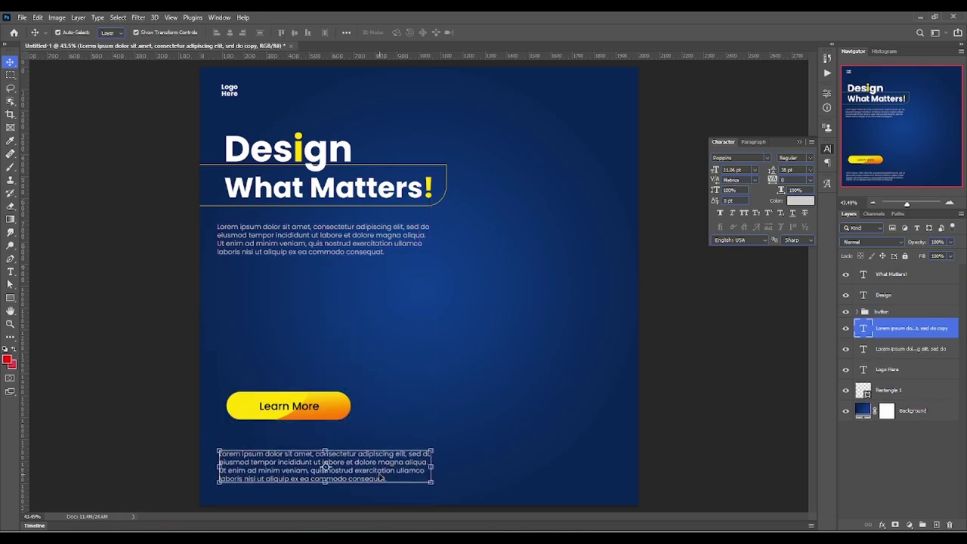
double_click(380, 476)
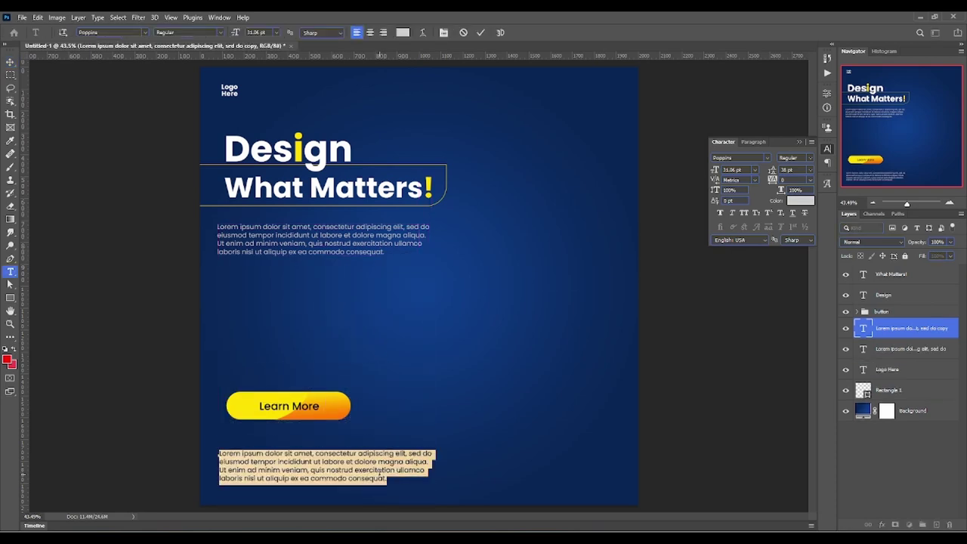
key("BackSpace")
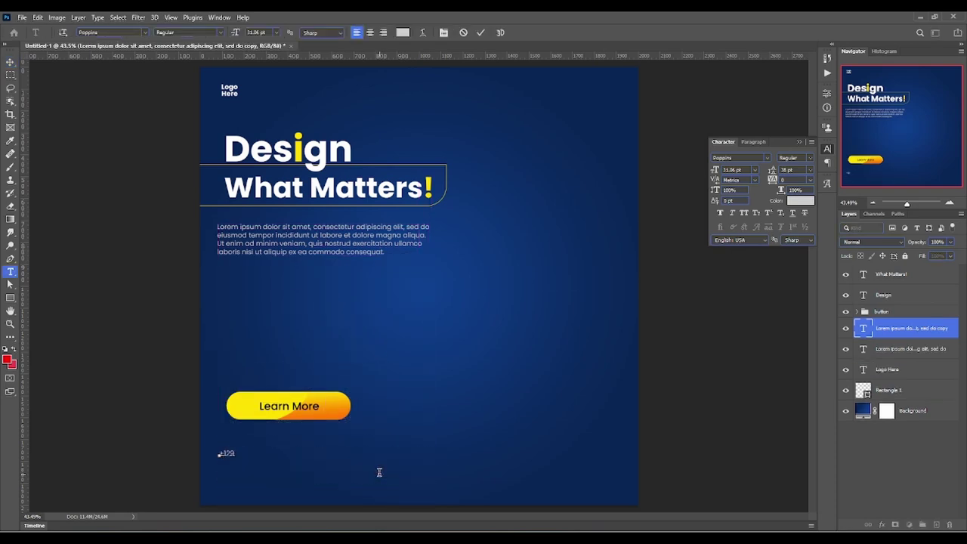
type("4567890")
left_click(9, 62)
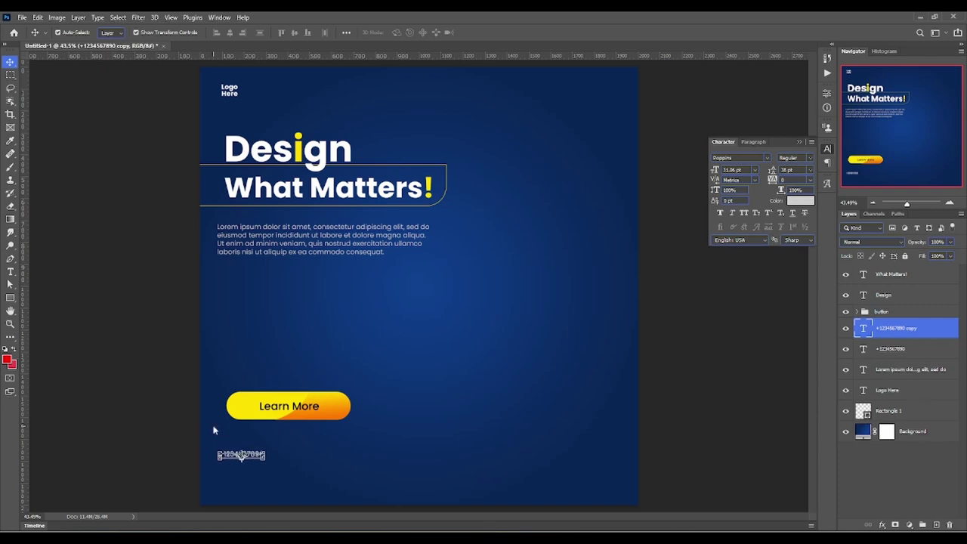
key("shift+Down")
key("shift+Down")
key("shift+Down")
double_click(866, 331)
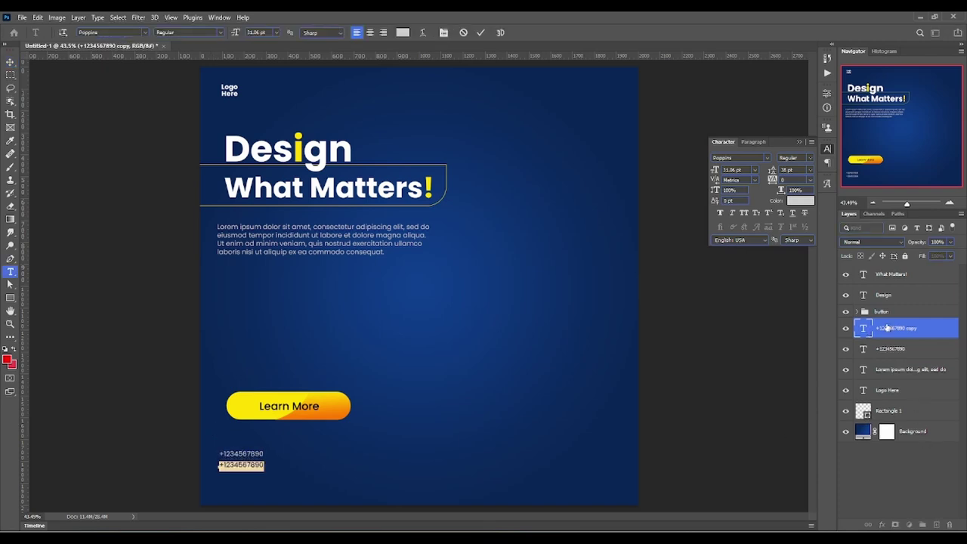
type("www.")
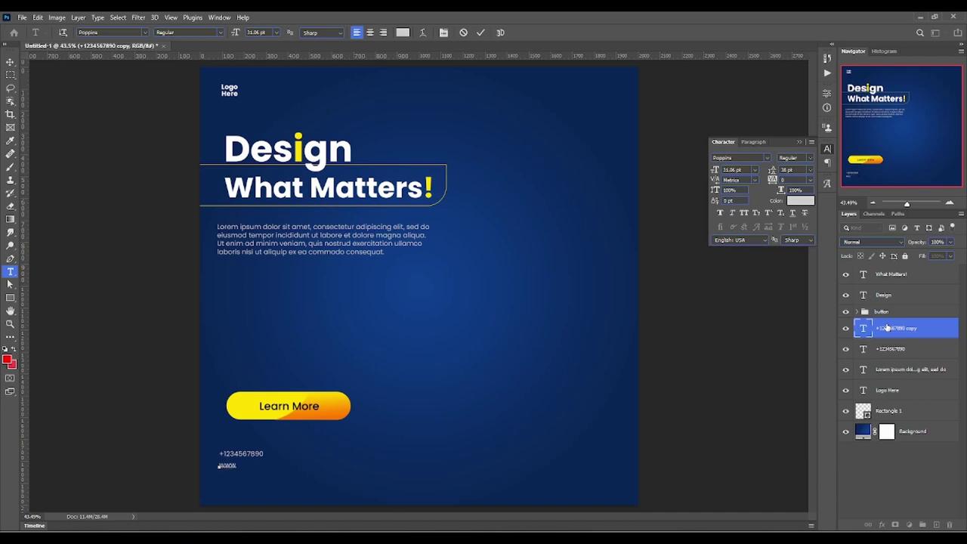
type("yourwebsite.com")
left_click(11, 62)
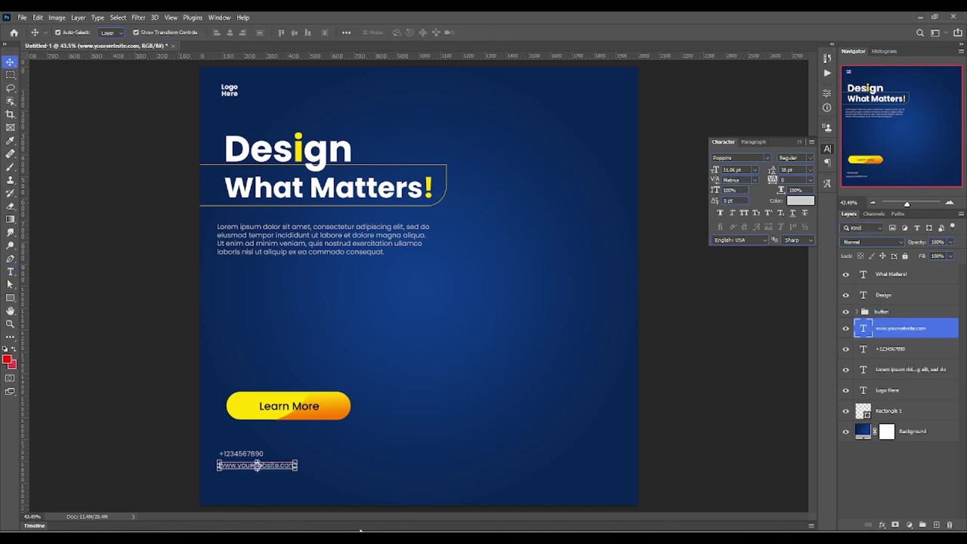
key("ctrl+plus")
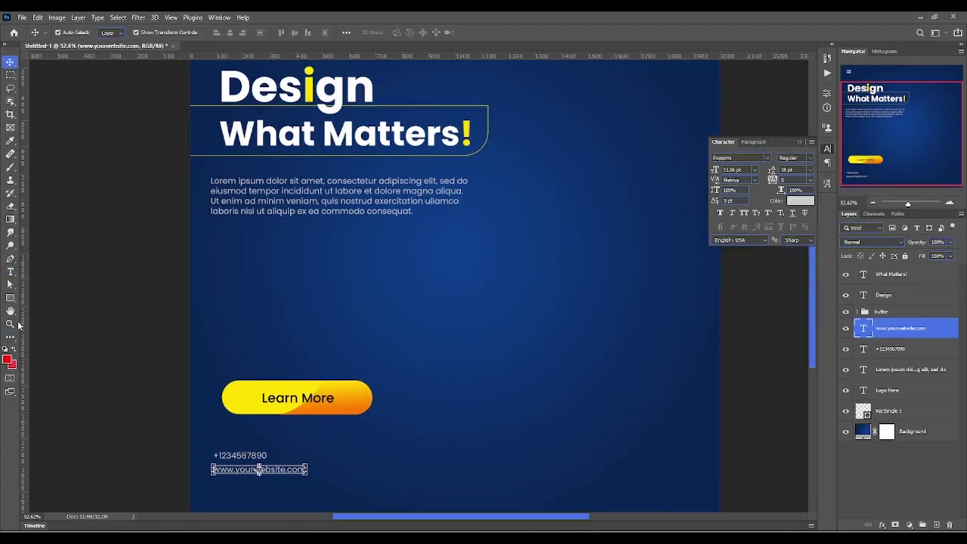
Zoom in on the contact lines and select the phone line, deleting an accidental copy
left_click(11, 323)
left_click_drag(249, 461, 268, 438)
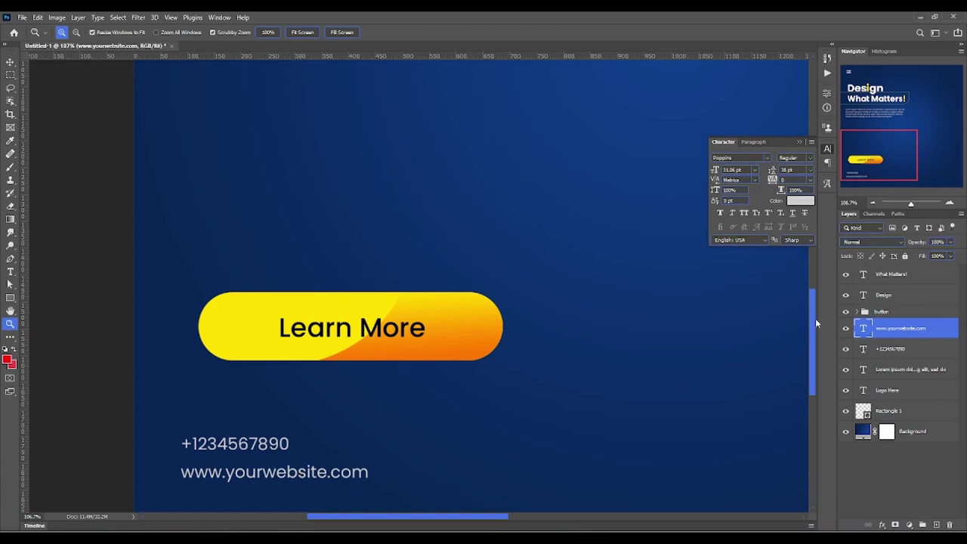
left_click_drag(816, 324, 816, 359)
left_click(12, 64)
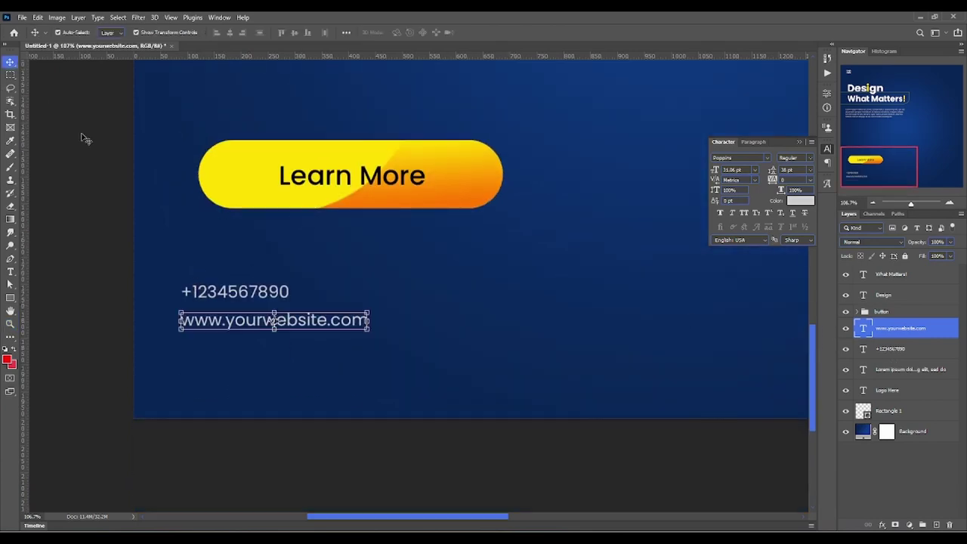
left_click(250, 289)
left_click(270, 301)
left_click_drag(278, 296, 278, 269)
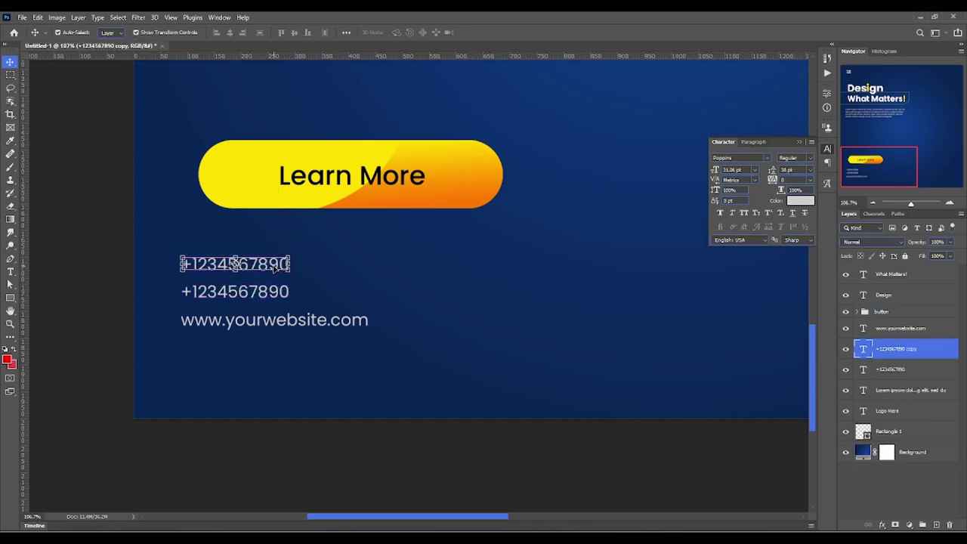
key("Delete")
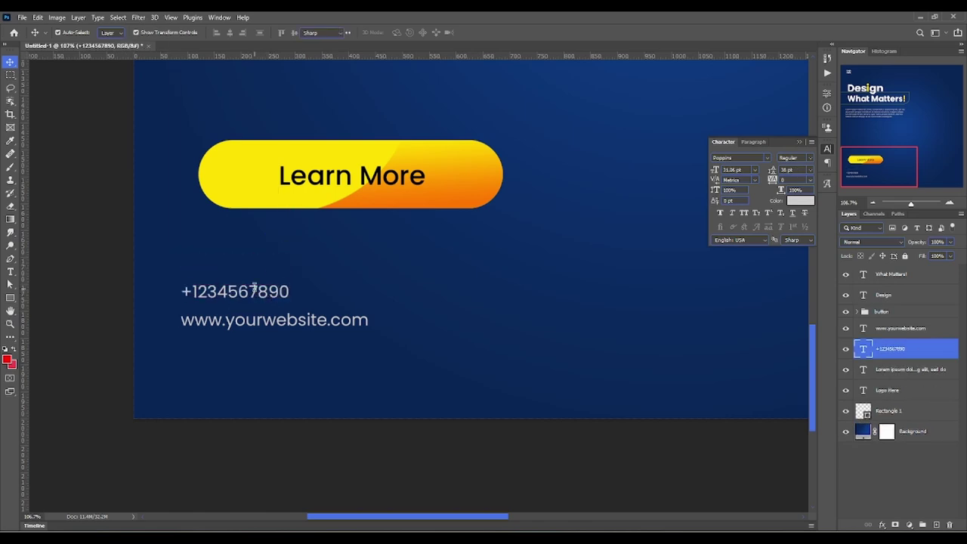
Append ' | ' and a second placeholder phone number to the phone line
double_click(254, 291)
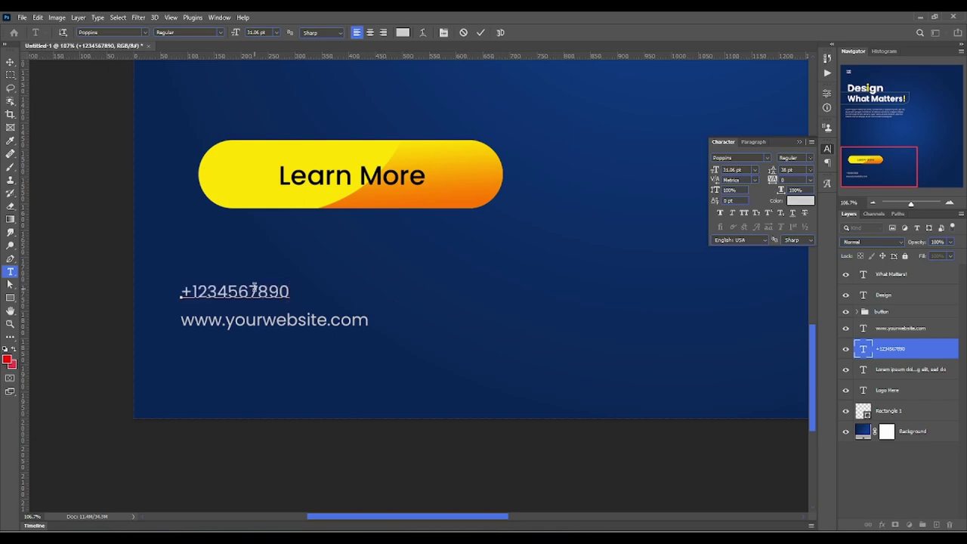
type(" |")
type(" +")
type("9")
type("8 ")
type("654321")
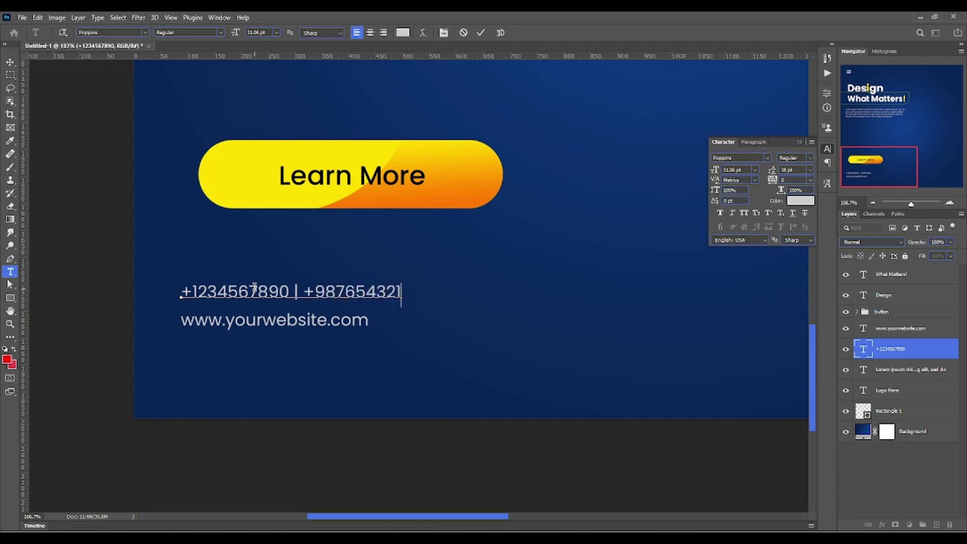
type("0")
left_click(10, 323)
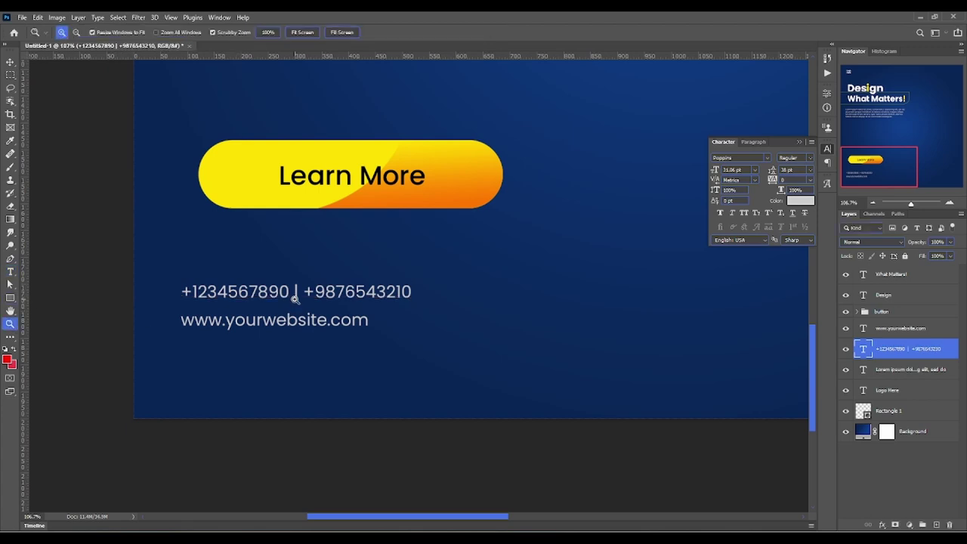
mouse_move(295, 287)
left_mouse_down()
mouse_move(272, 307)
mouse_move(285, 299)
left_mouse_up()
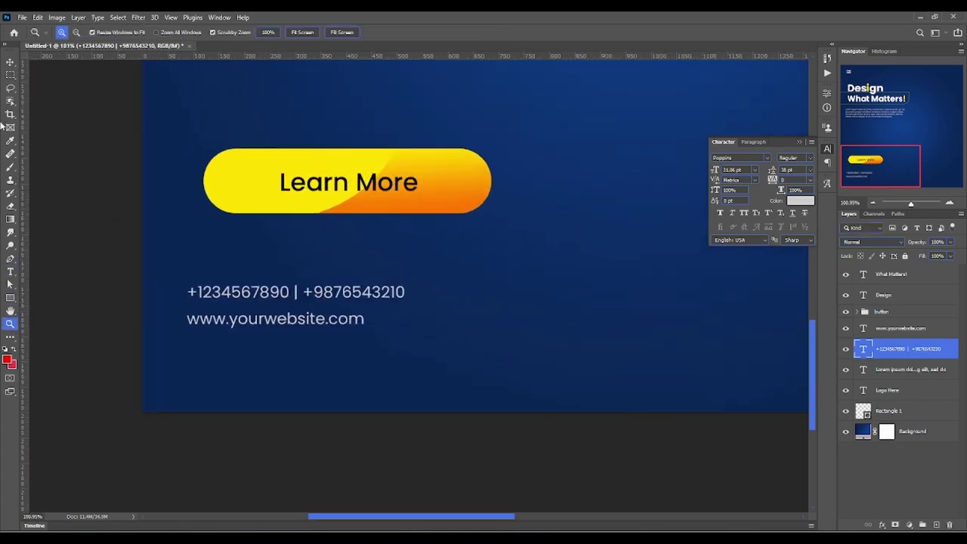
Centre the phone and website lines together, with the website line just beneath
left_click(10, 61)
left_click_drag(344, 296, 397, 253)
left_click(338, 321)
left_click(396, 252, "shift")
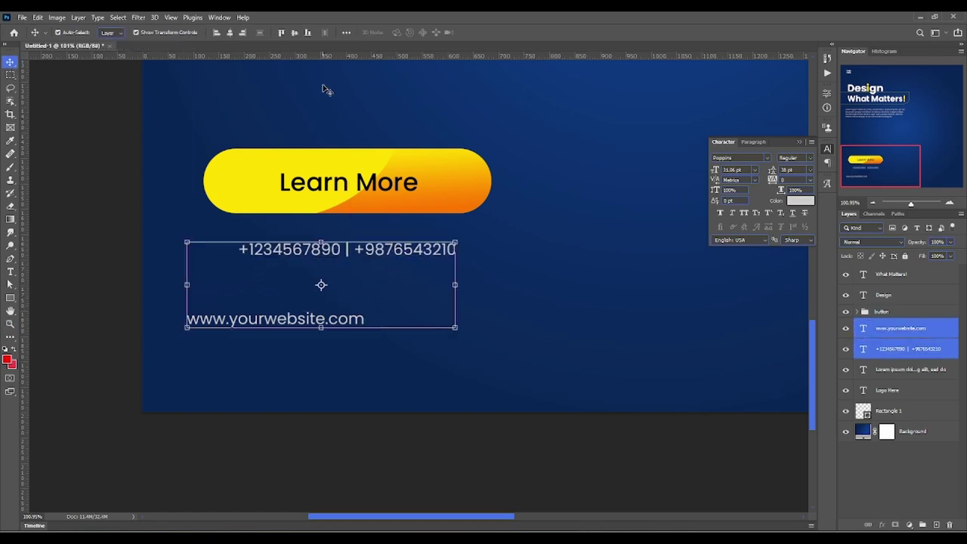
left_click(230, 32)
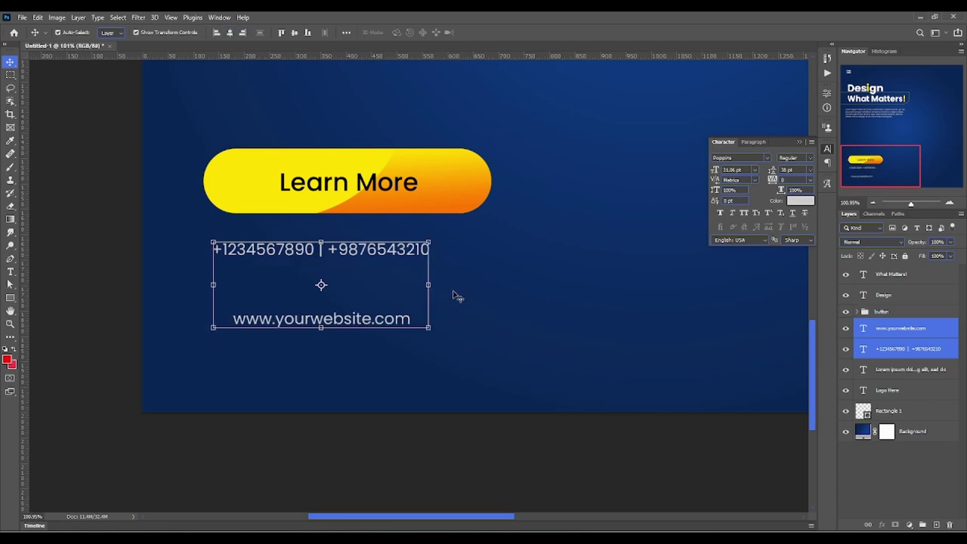
left_click(438, 387)
left_click(374, 320)
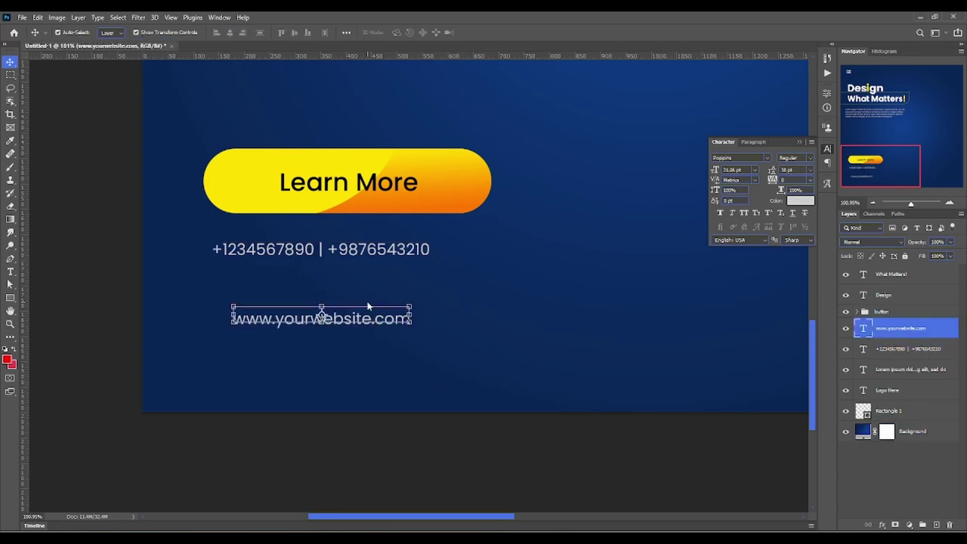
key("shift+Up")
key("shift+Up")
key("shift+Up")
key("shift+Up")
key("shift+Up")
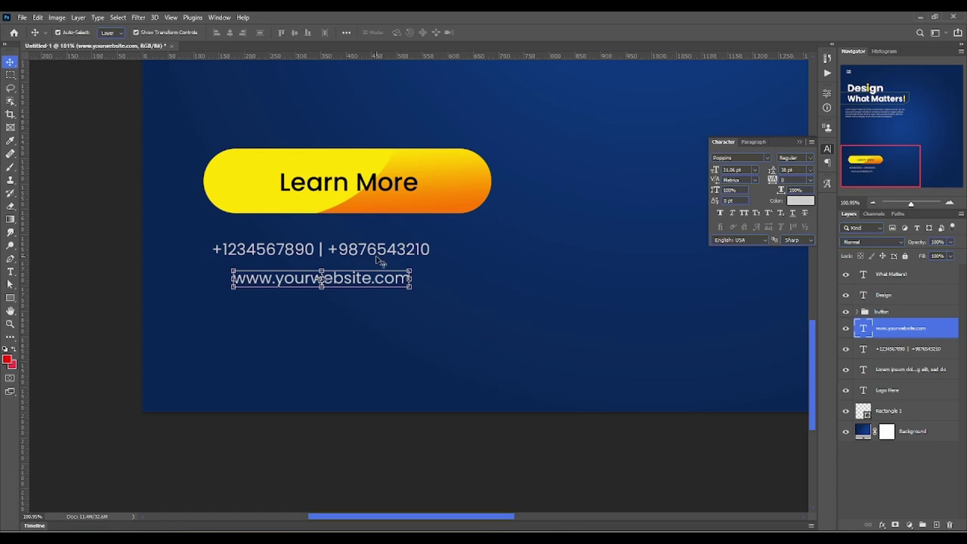
Colour both the phone and website lines white
left_click(387, 251, "shift")
left_click(801, 201)
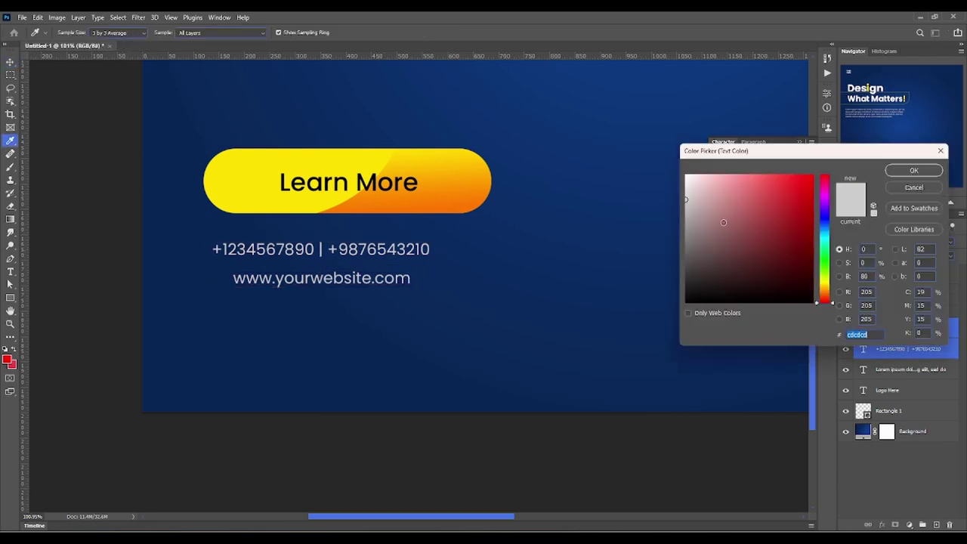
left_click(689, 176)
left_click(917, 168)
left_click(527, 348)
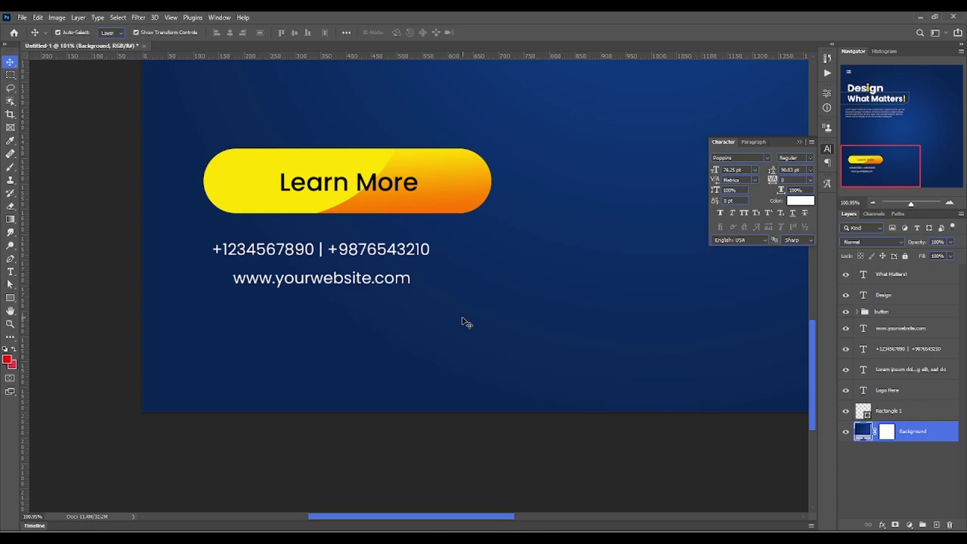
Colour the | separator in the phone line yellow, sampled from the Learn More button
double_click(331, 252)
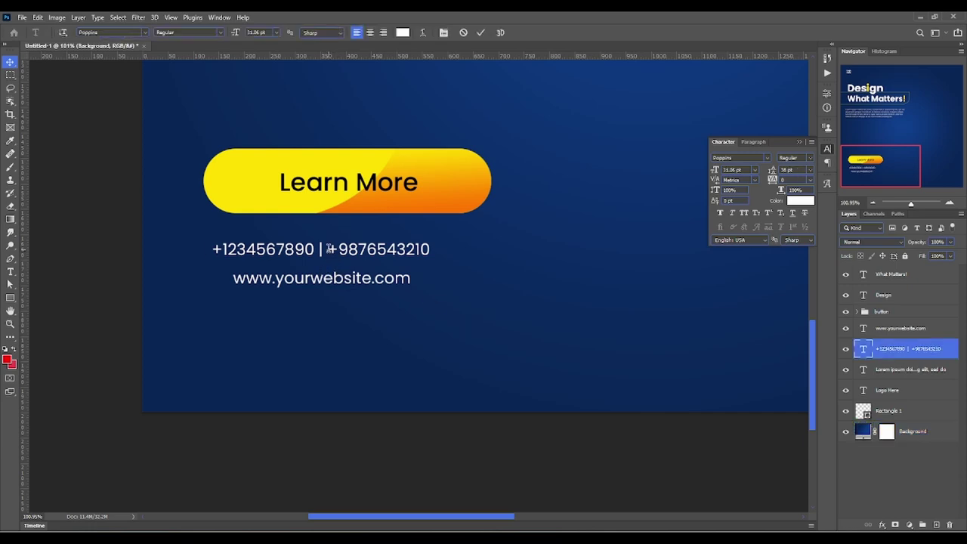
left_click(321, 251)
key("shift+Right")
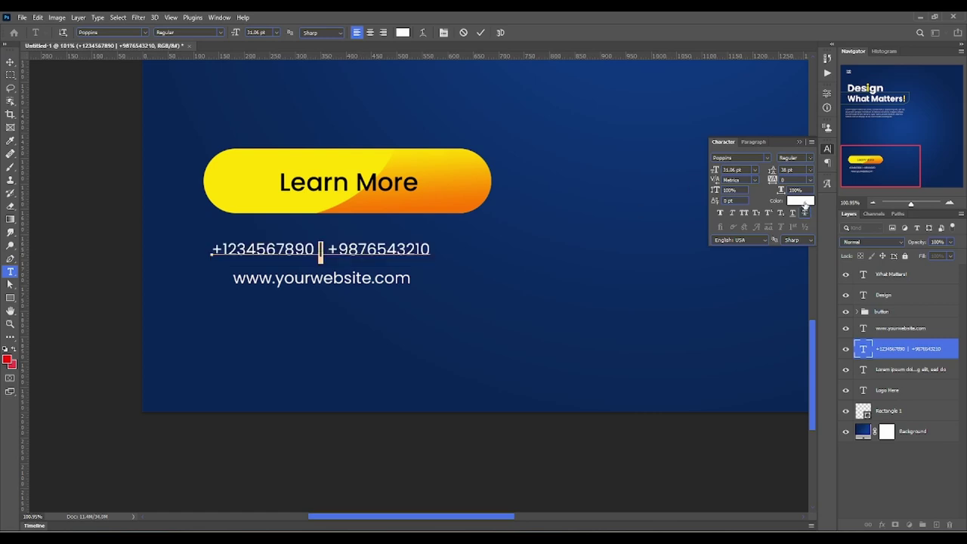
left_click(801, 202)
left_click(266, 167)
key("Return")
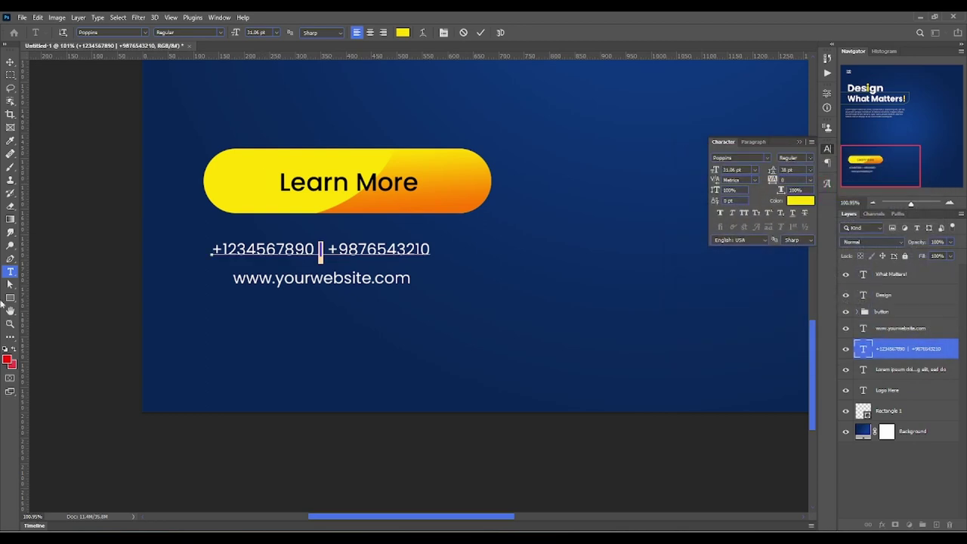
key("z")
left_click_drag(400, 264, 423, 263)
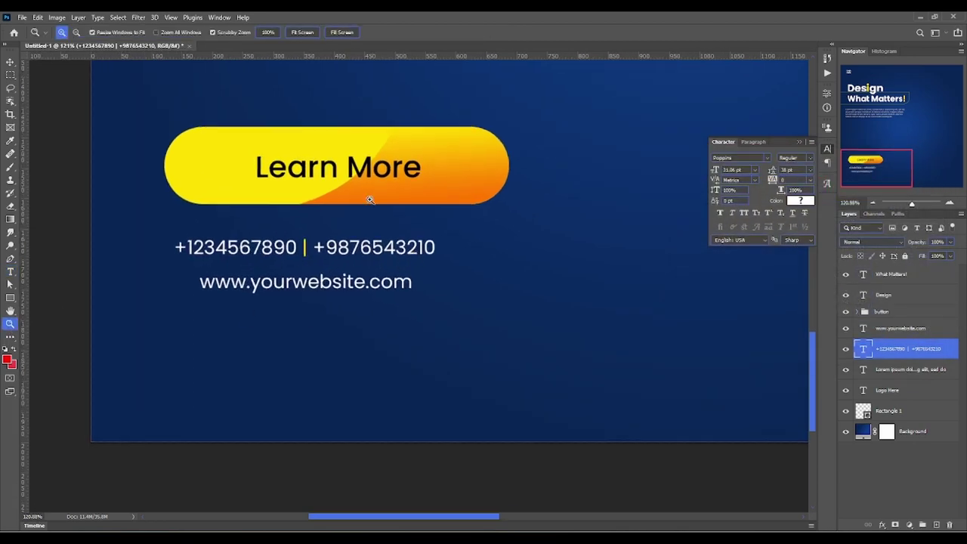
Set the website line's font weight to Poppins ExtraBold
left_click(11, 62)
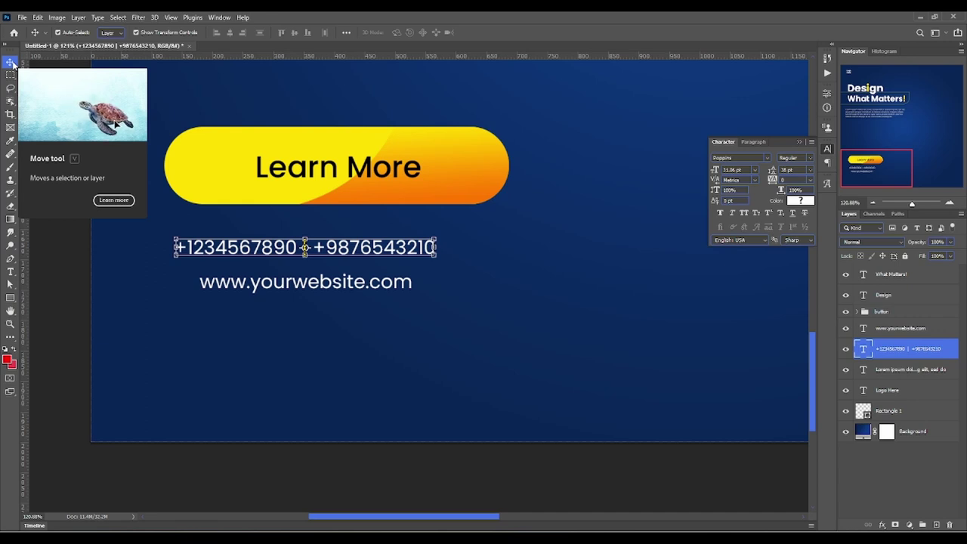
left_click(349, 276)
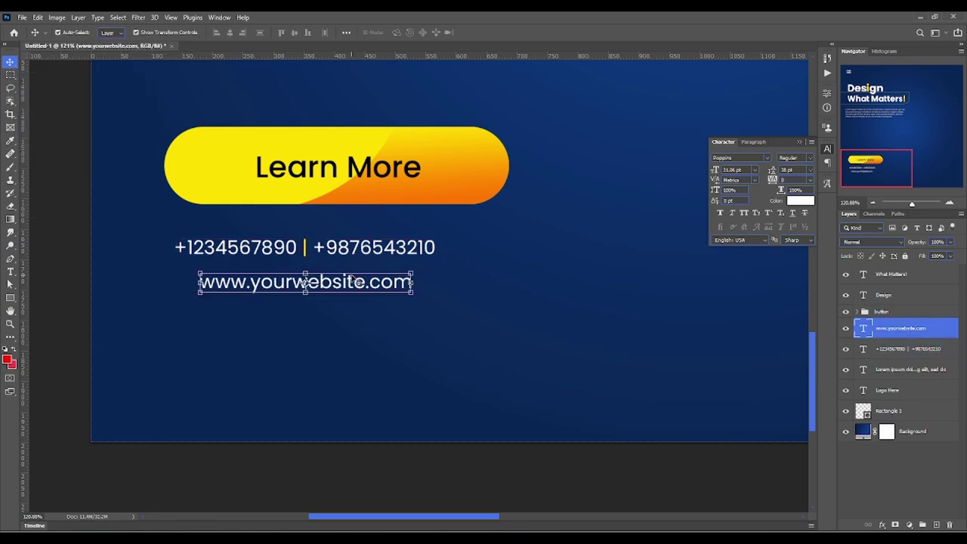
left_click(362, 257)
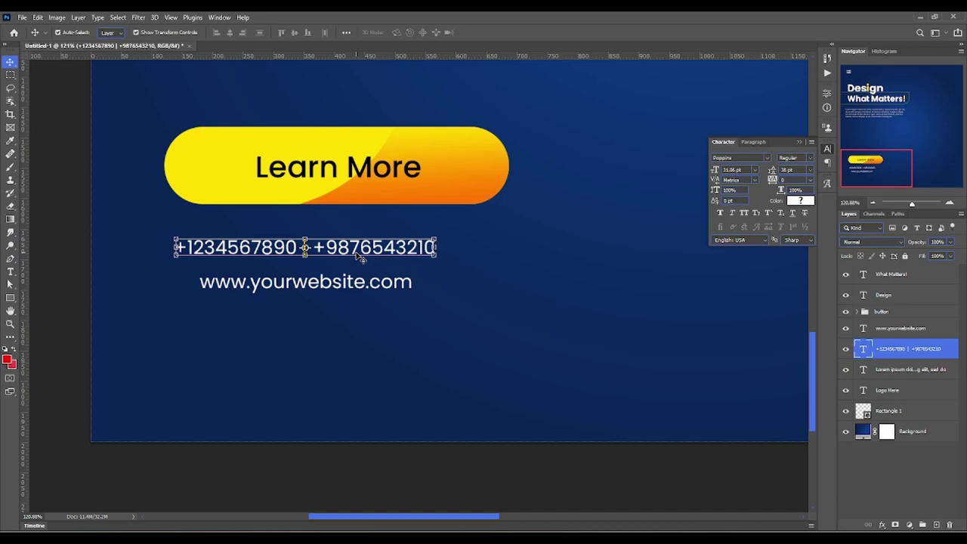
left_click(365, 291)
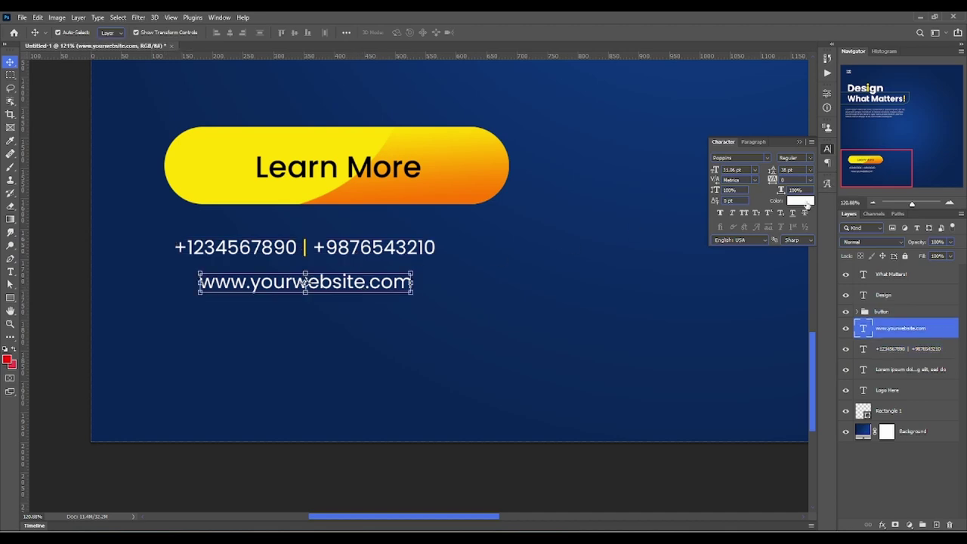
left_click(801, 201)
key("Return")
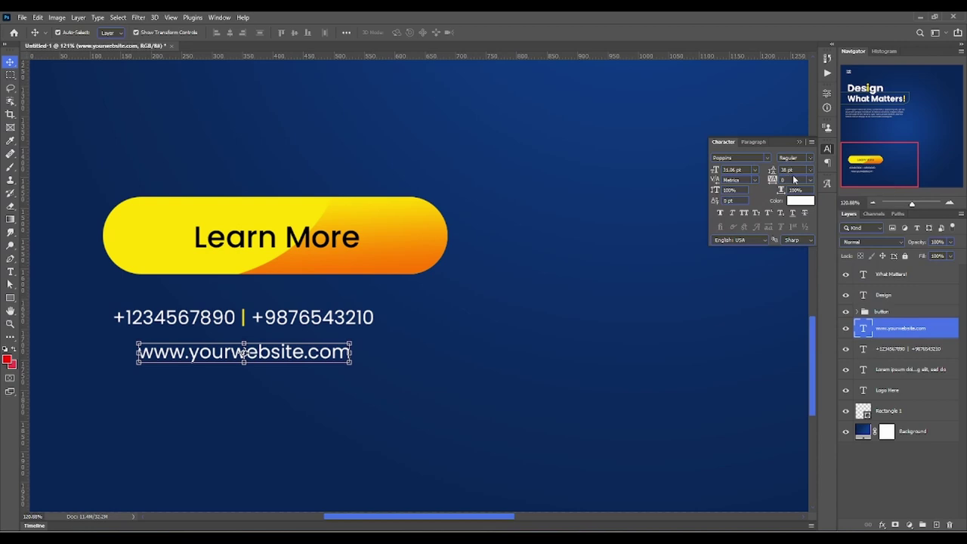
left_click(809, 158)
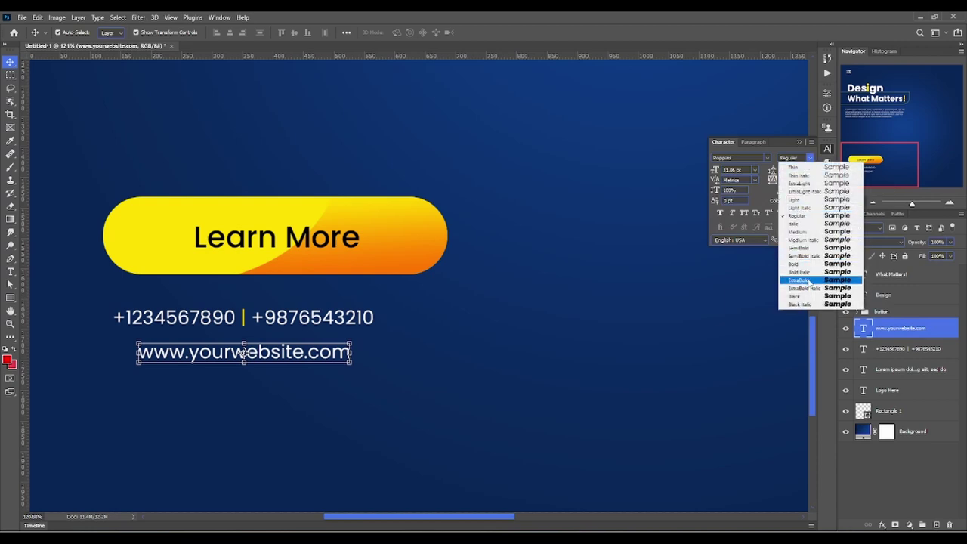
left_click(798, 279)
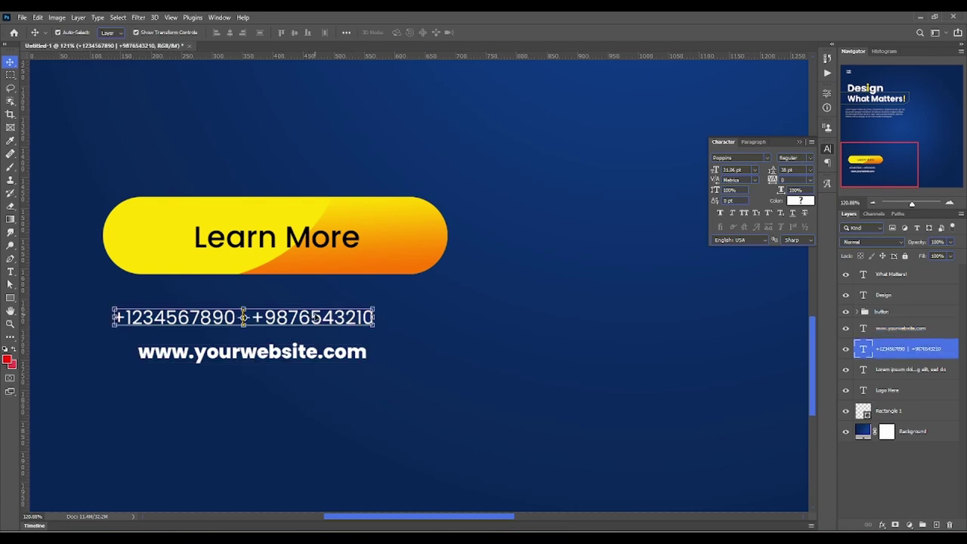
Nudge both contact lines and enlarge the website text to about 141%
left_click_drag(314, 318, 334, 307)
left_click_drag(252, 352, 263, 348)
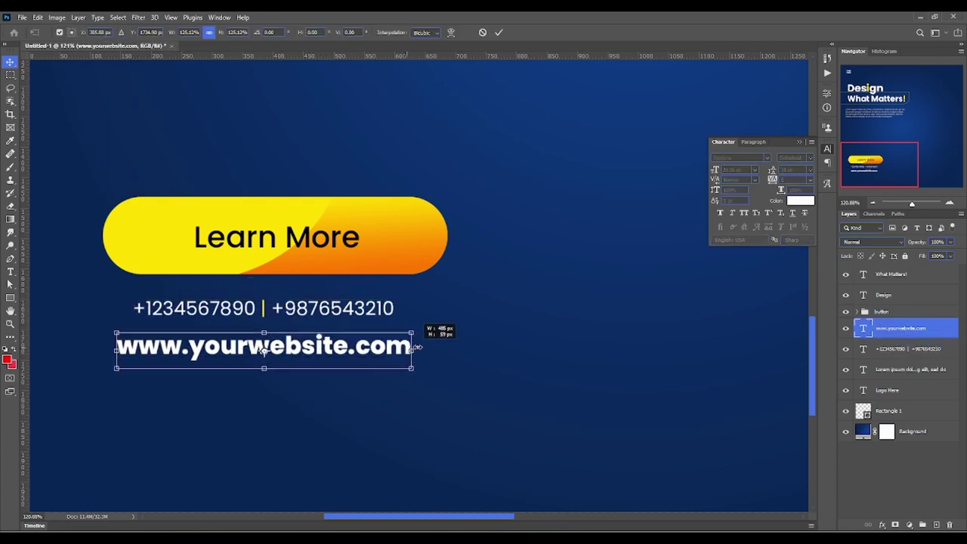
left_click_drag(382, 347, 431, 346)
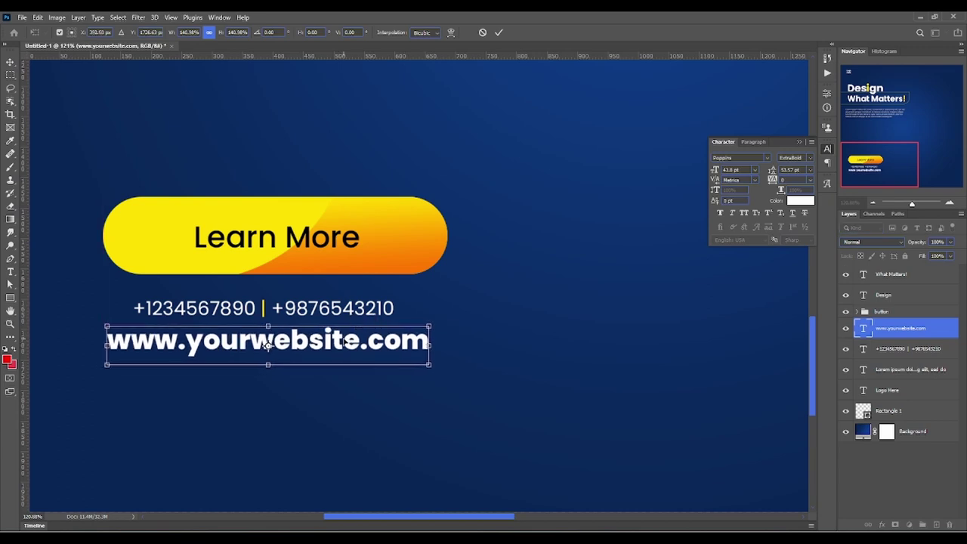
key("Return")
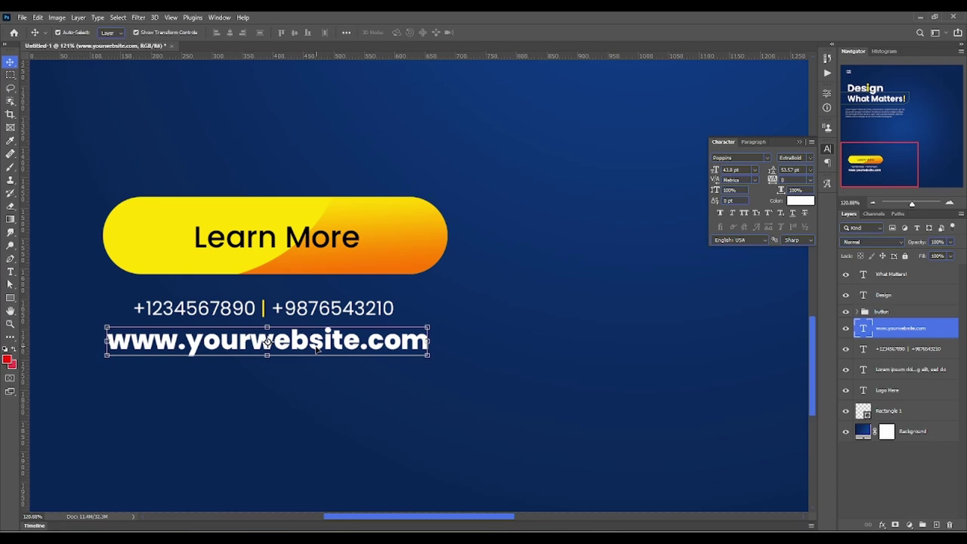
left_click(9, 323)
left_click_drag(474, 327, 433, 334)
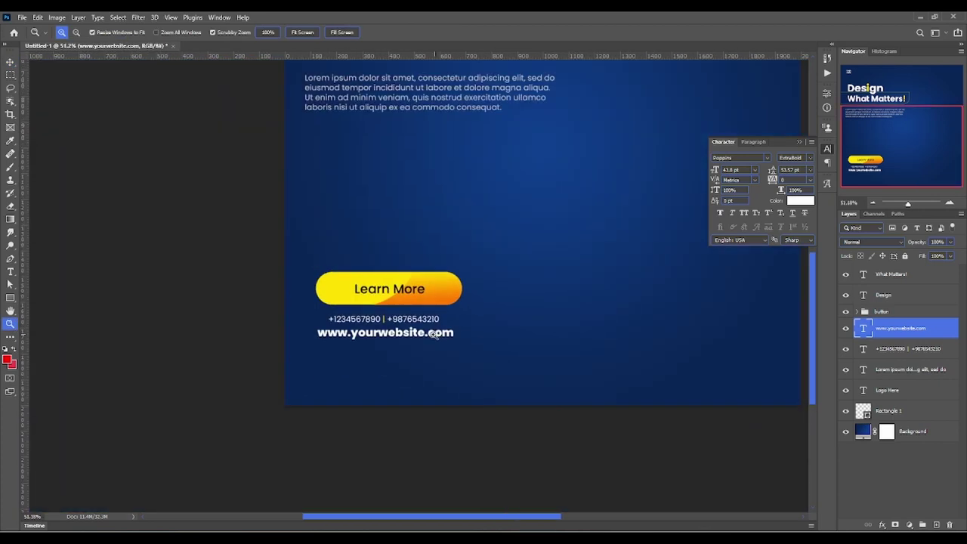
Scale the phone and website lines down together slightly
left_click(434, 334, "alt")
left_click(410, 339)
left_click_drag(358, 446, 393, 447)
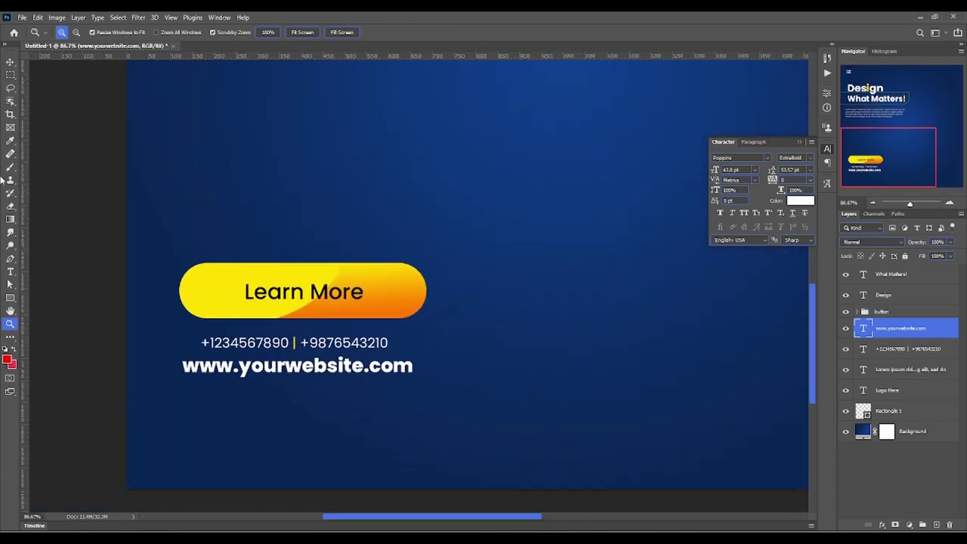
left_click(9, 63)
left_click(372, 343, "shift")
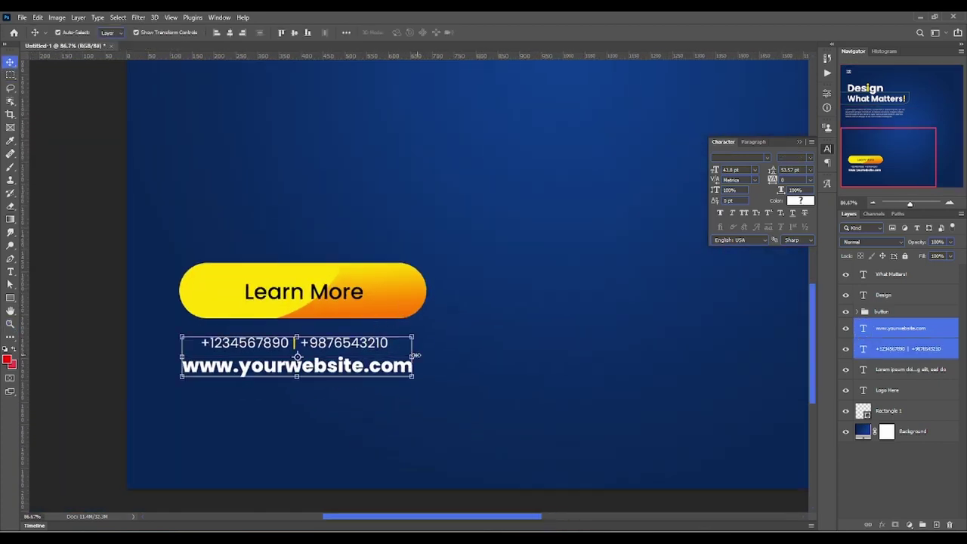
left_click_drag(414, 355, 400, 357)
key("Return")
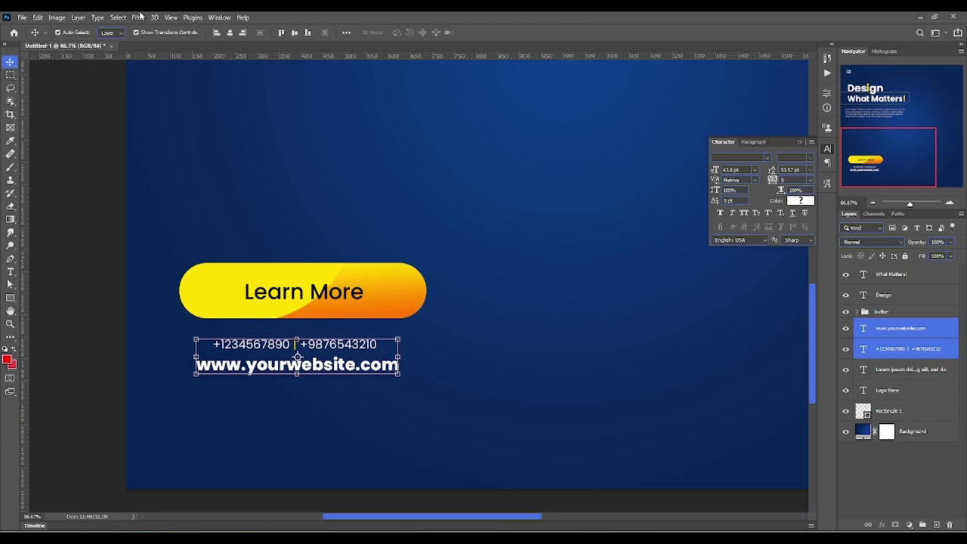
Undock the Navigator panel and redock it ahead of Histogram
left_click(220, 16)
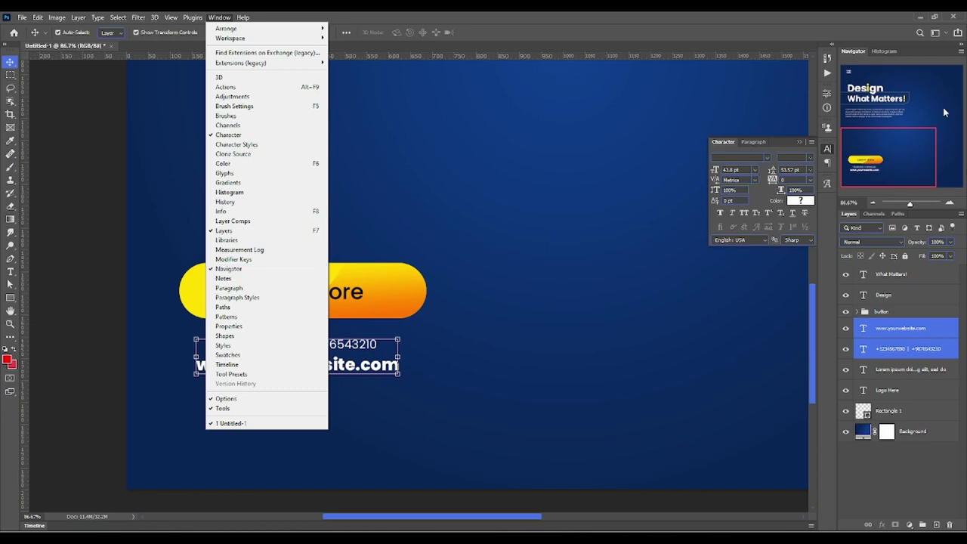
left_click(406, 80)
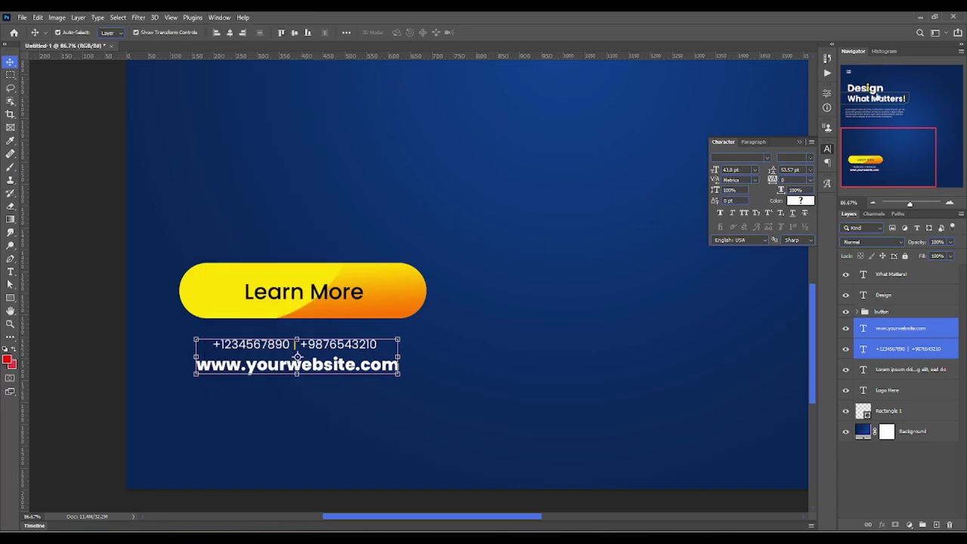
left_click_drag(854, 51, 831, 255)
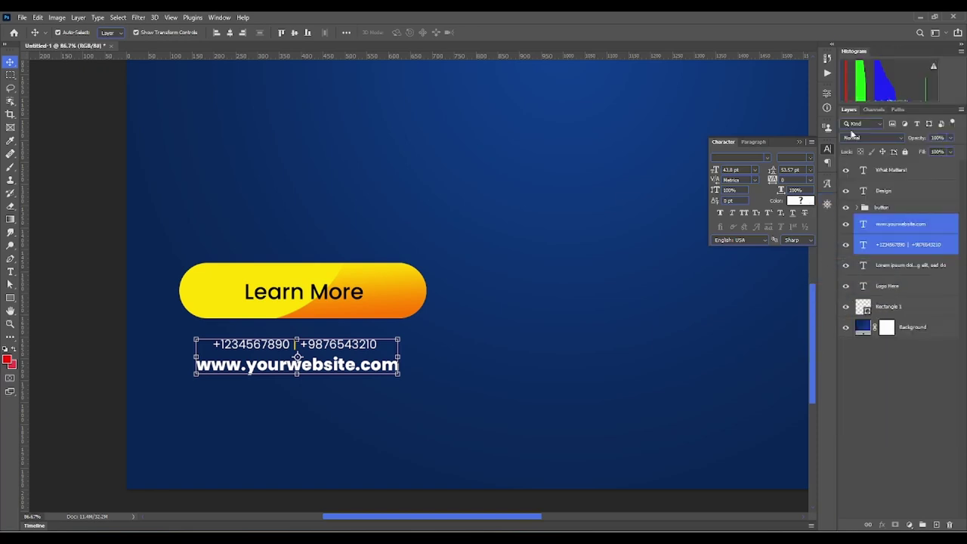
left_click_drag(831, 255, 829, 205)
left_click_drag(727, 198, 862, 53)
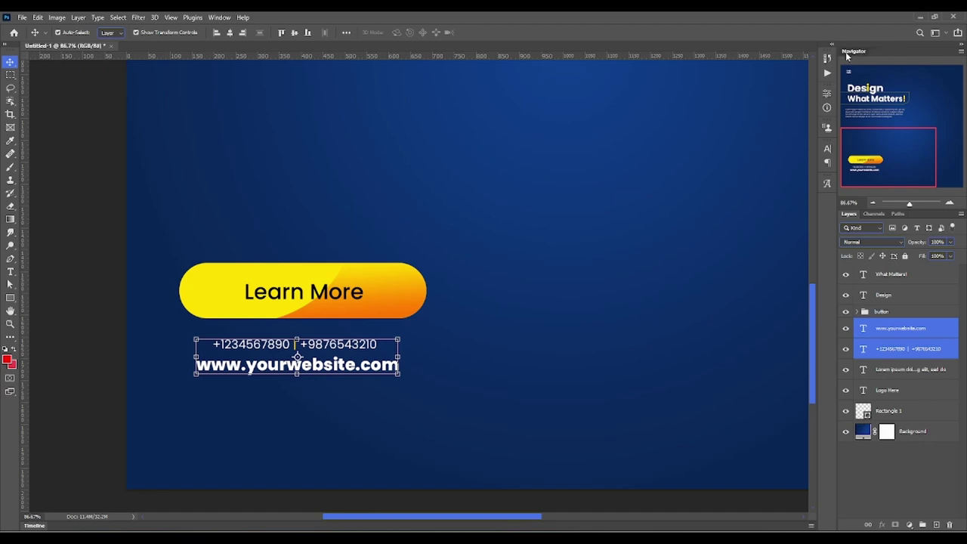
left_click_drag(873, 51, 850, 52)
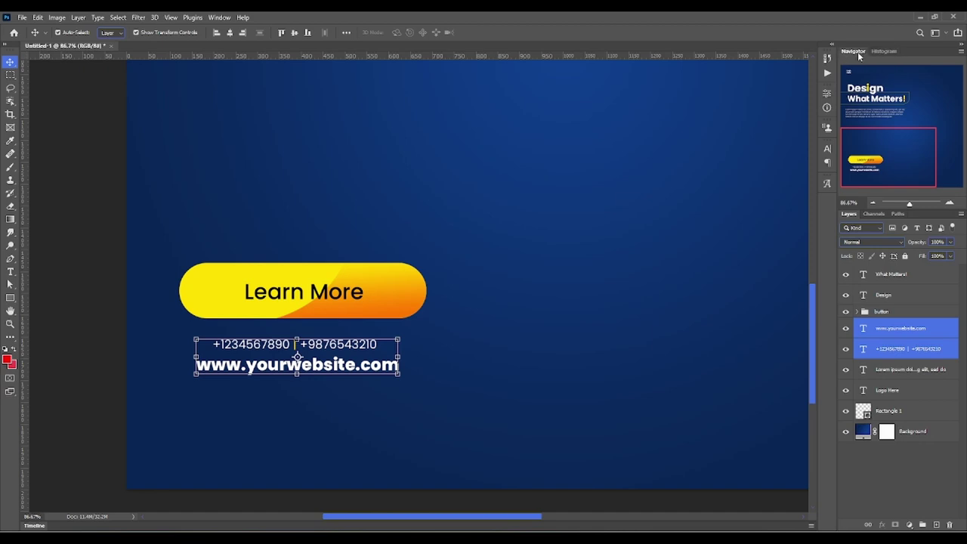
Deselect the text and zoom to view the whole finished poster
left_click(335, 422)
left_click(10, 324)
left_click_drag(377, 352, 384, 316)
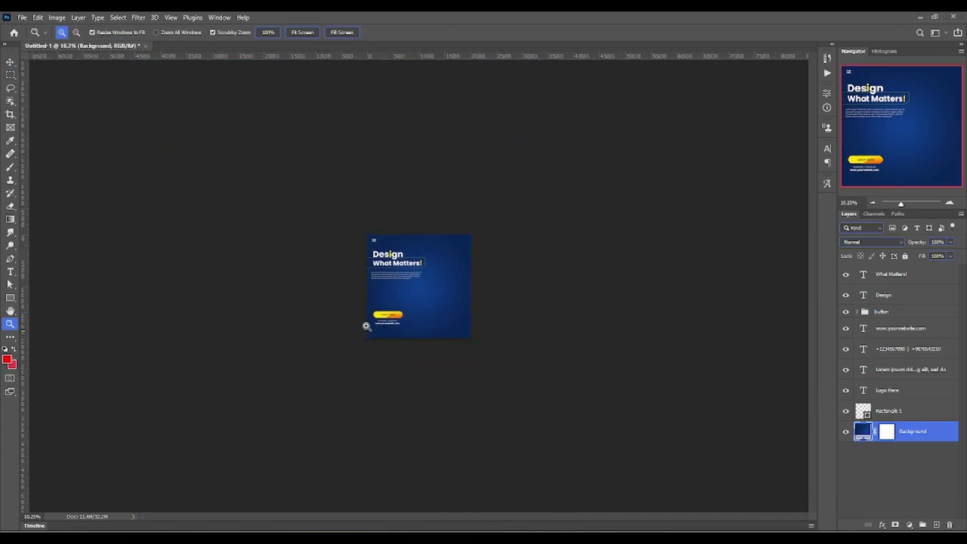
left_click(368, 335)
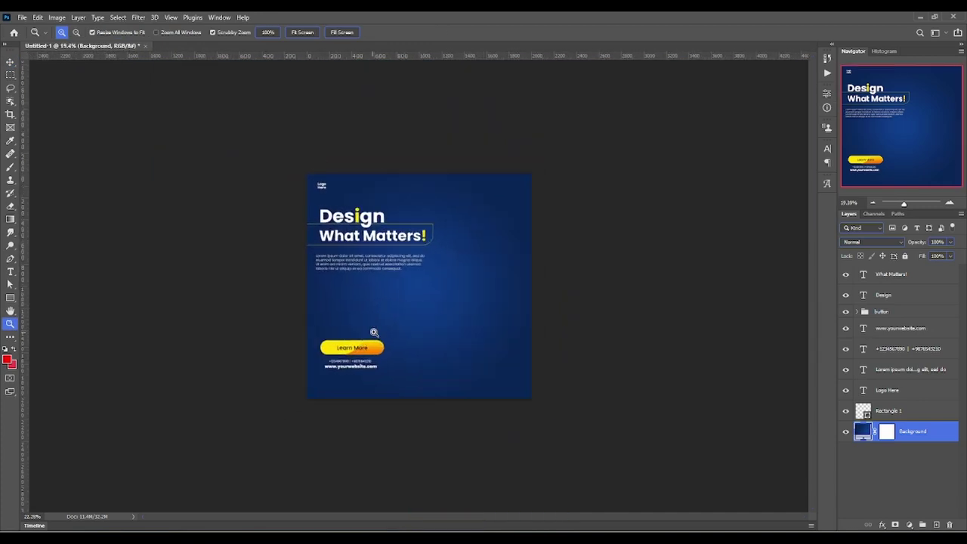
left_click(326, 405)
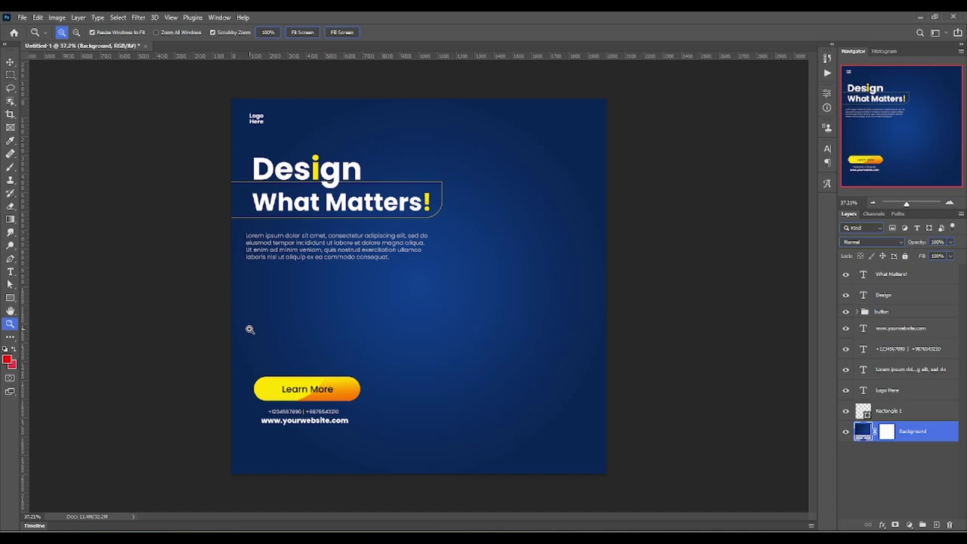
Select all the Lorem ipsum body text and bring up the Character panel
left_click(9, 62)
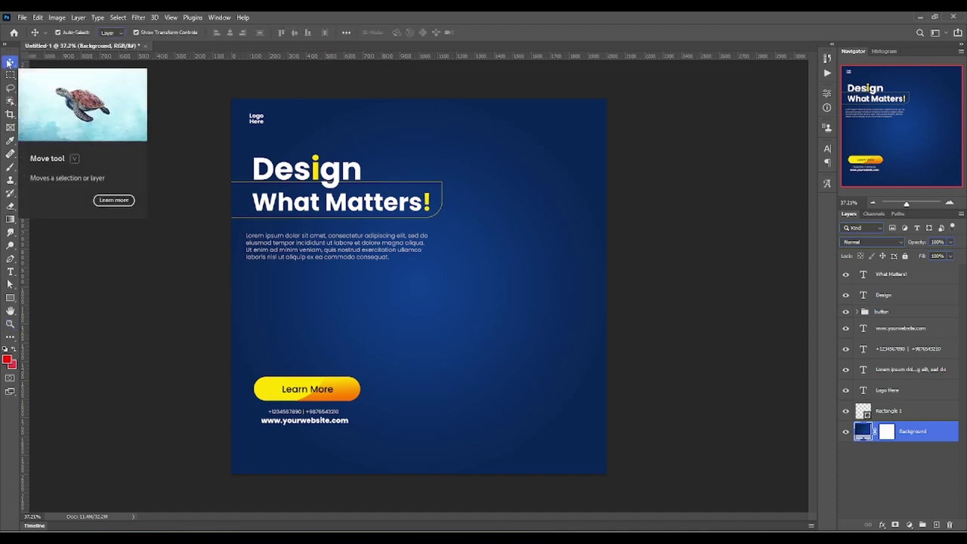
left_click(392, 257)
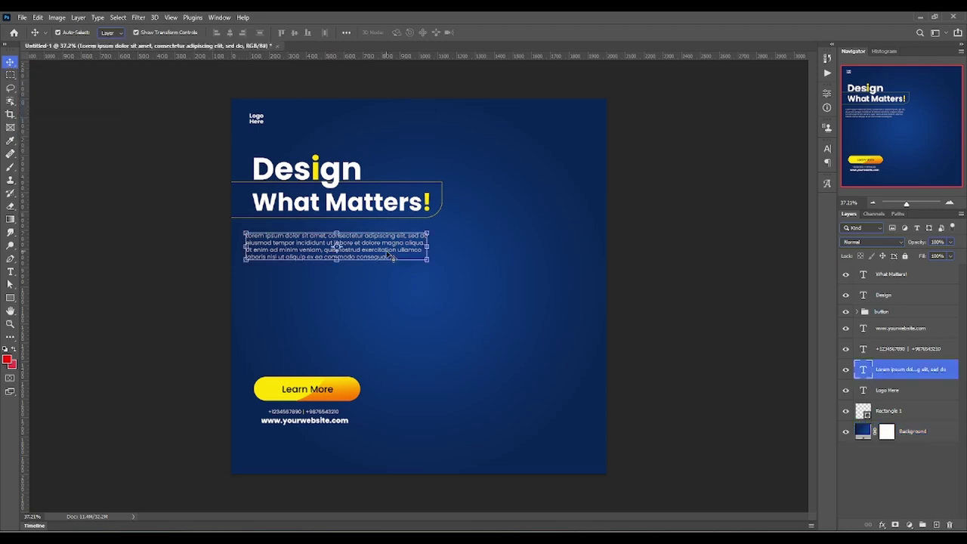
double_click(390, 254)
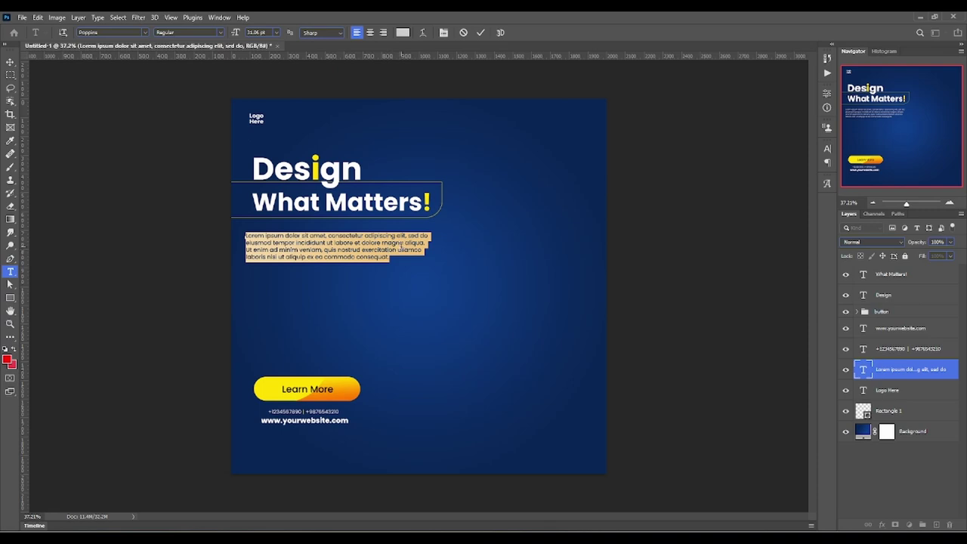
left_click(827, 149)
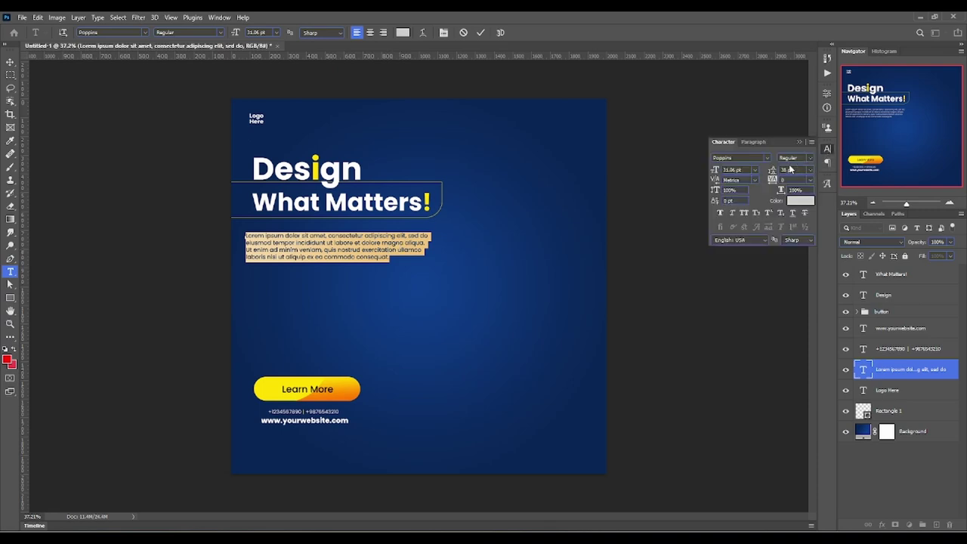
Try enlarging the body text to 50 pt with wider line spacing
left_click_drag(714, 175, 789, 171)
left_click(779, 171)
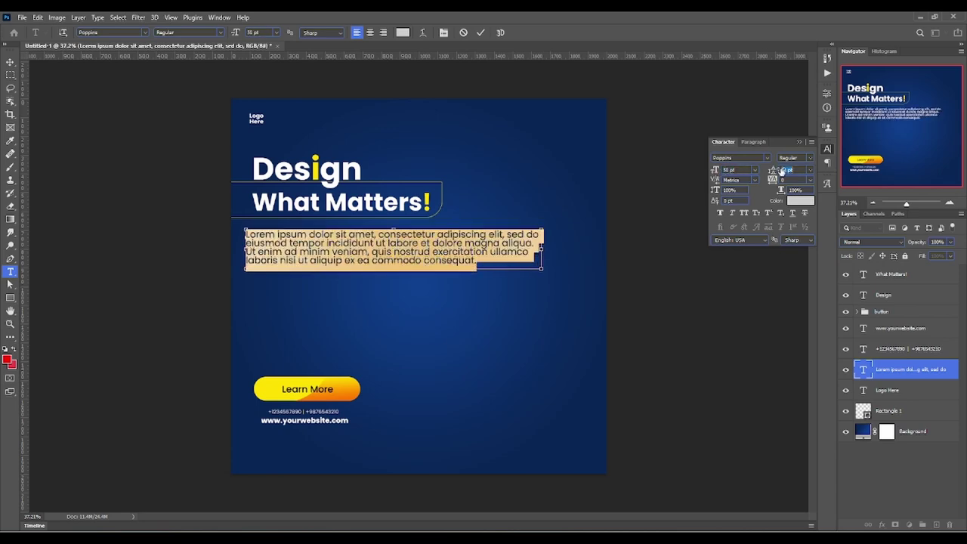
left_click(428, 243)
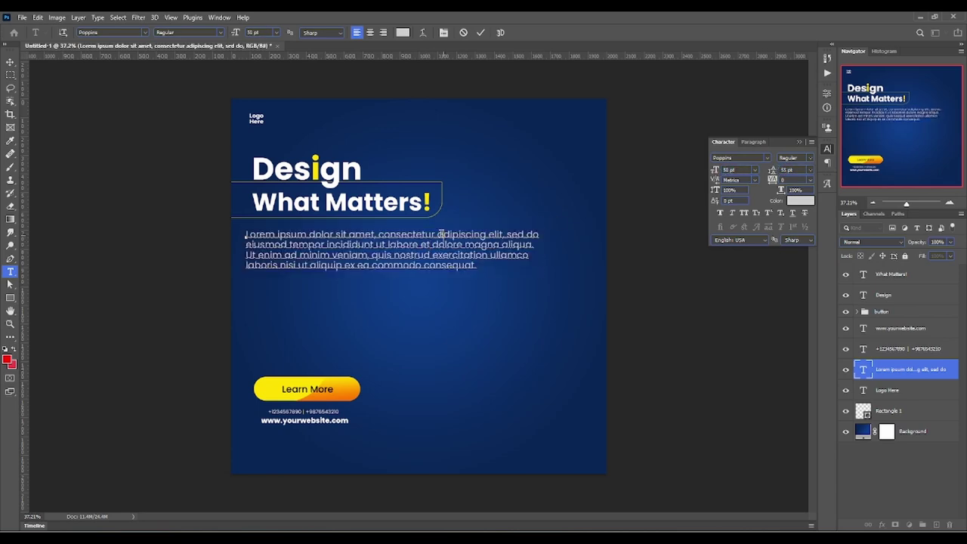
Rebreak the paragraph's lines, then undo back to the original 31.06 pt layout
left_click(438, 234)
key("Return")
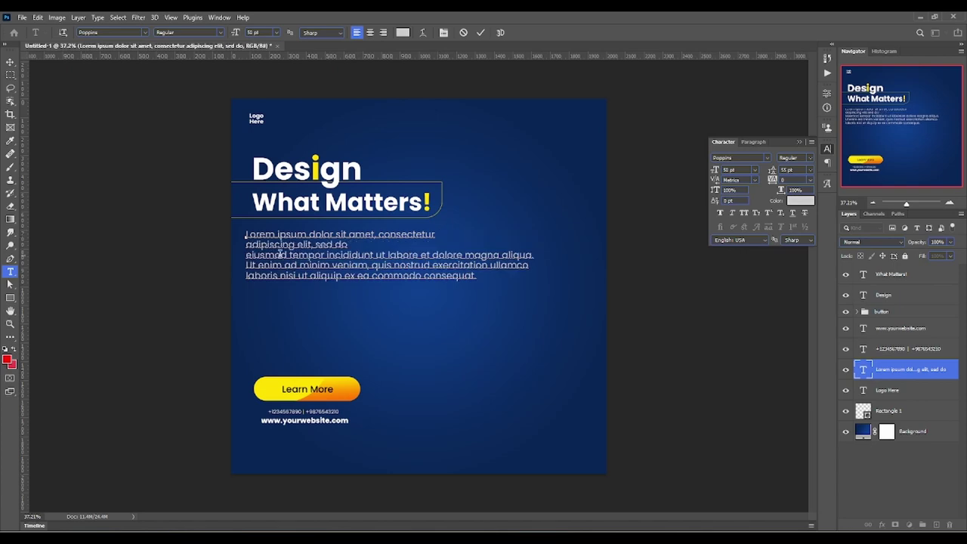
key("Delete")
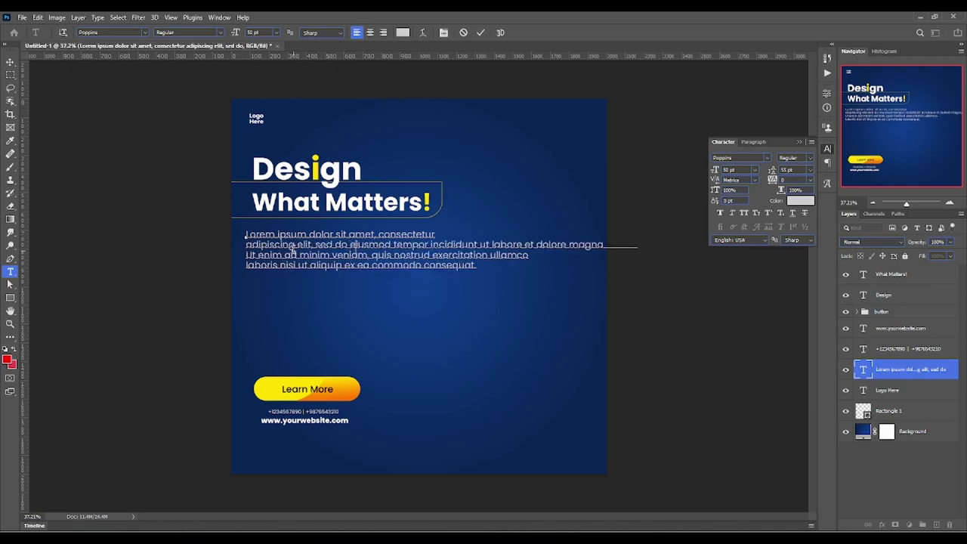
key("Return")
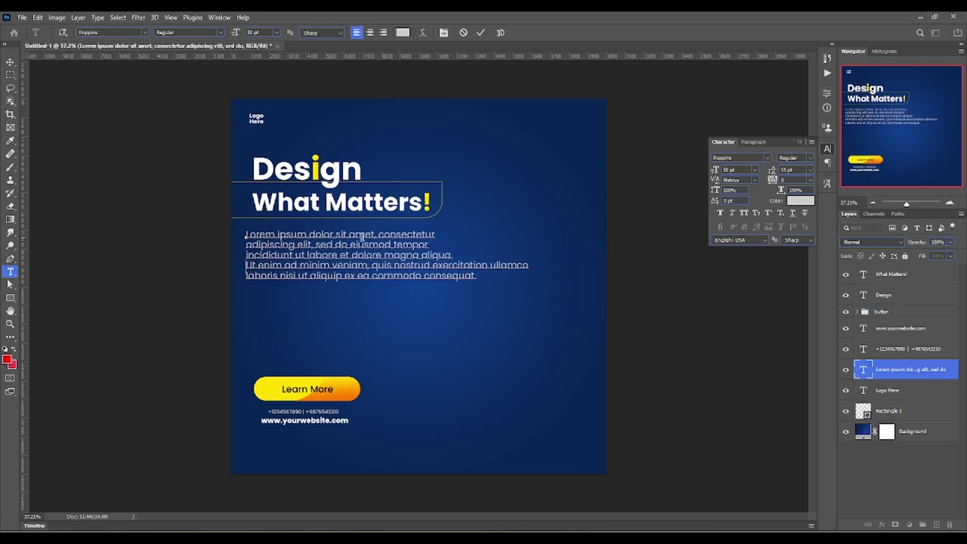
left_click(434, 265)
key("Return")
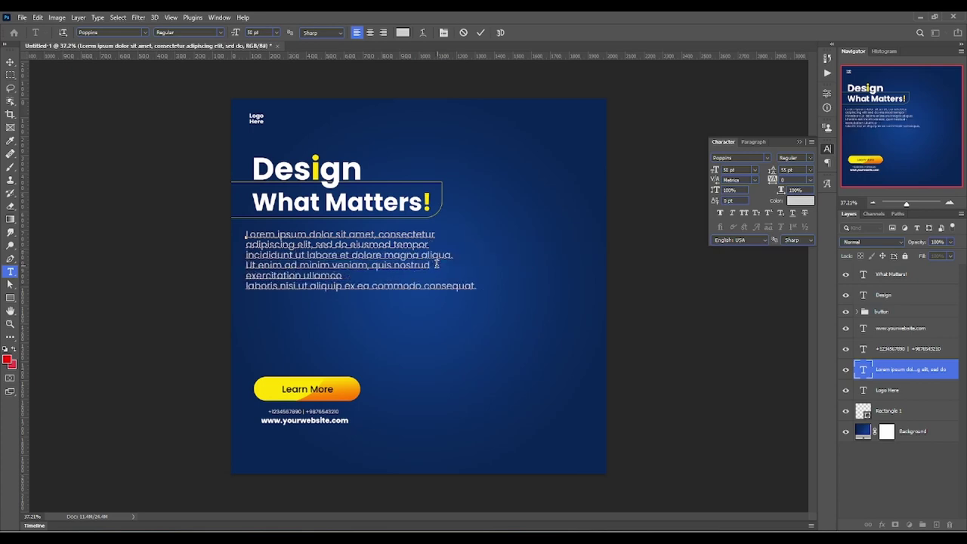
key("BackSpace")
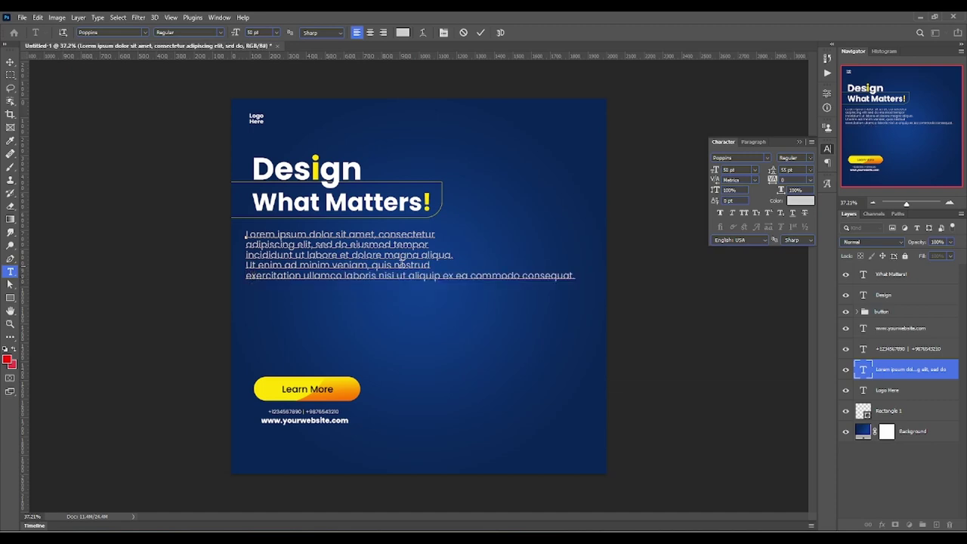
key("Return")
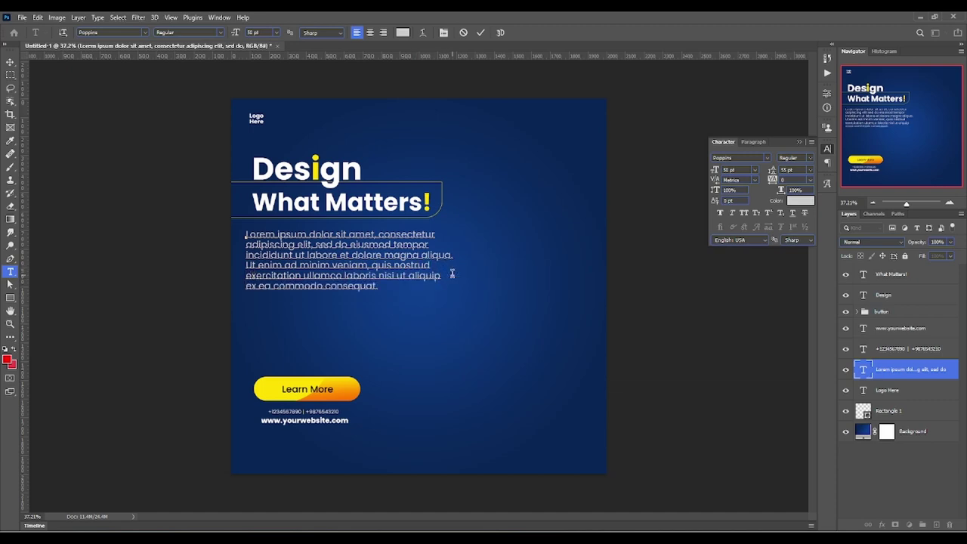
left_click(10, 324)
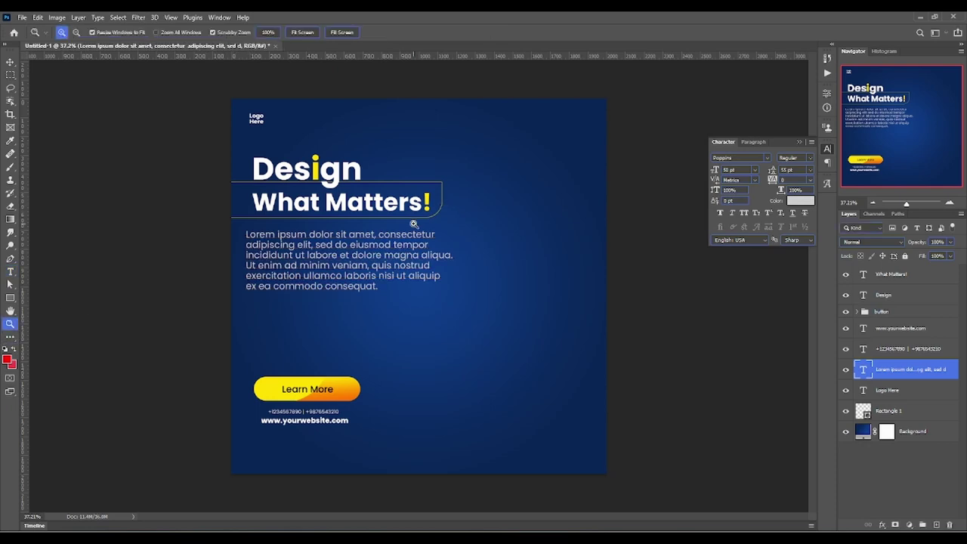
key("ctrl+z")
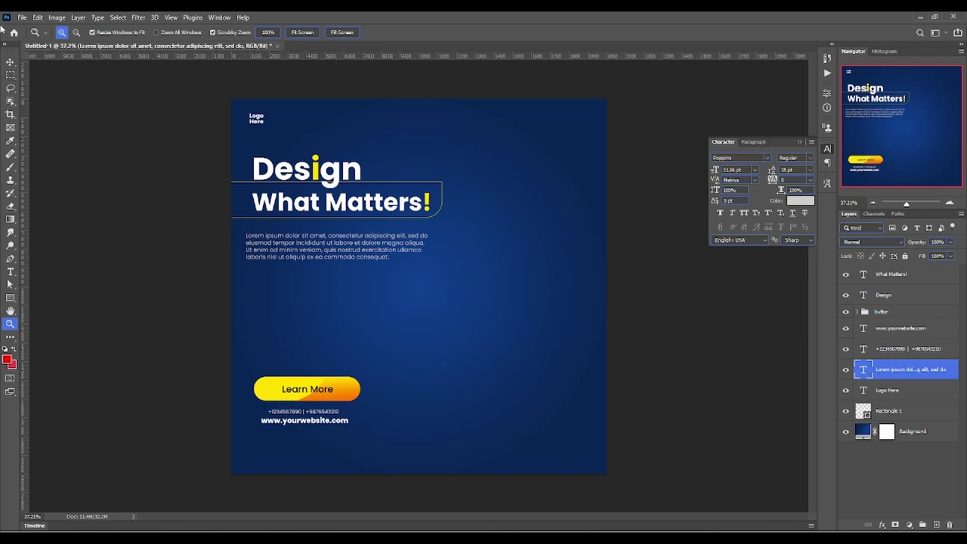
Nudge the Lorem ipsum paragraph down above the Learn More button, then select both heading layers
key("v")
scroll(277, 244, "up", 1)
key("shift+Down")
key("shift+Down")
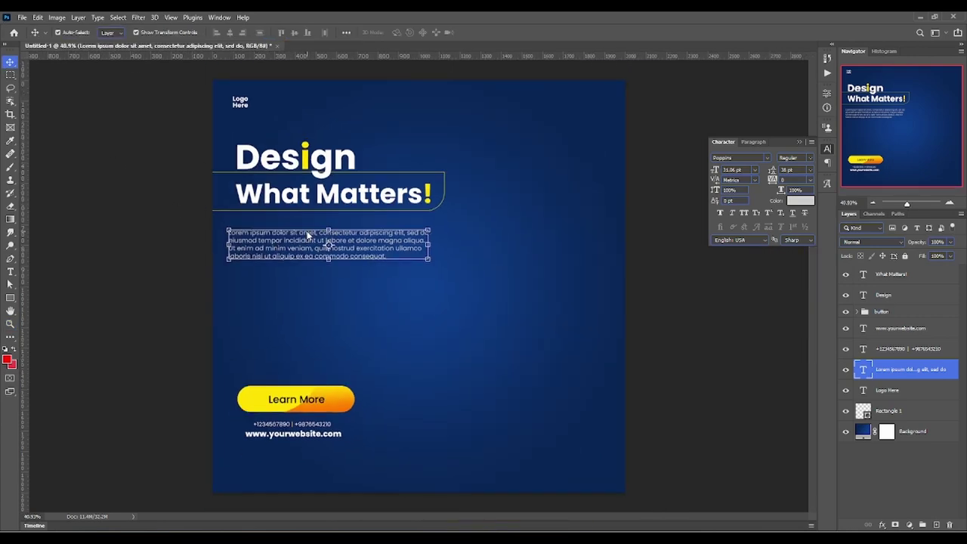
key("shift+Down")
key("shift+Down")
key("shift+Down")
key("shift+Down")
key("shift+Down")
key("shift+Down")
key("shift+Down")
key("shift+Down")
key("shift+Down")
key("shift+Down")
key("shift+Down")
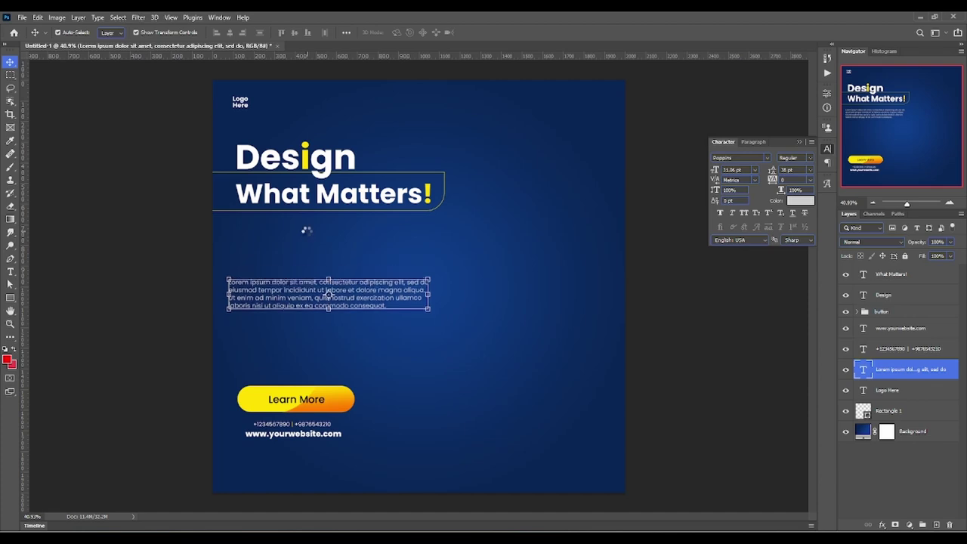
key("shift+Down")
key("shift+Down")
key("shift+Down")
key("shift+Down")
key("shift+Down")
key("shift+Down")
key("shift+Down")
key("shift+Right")
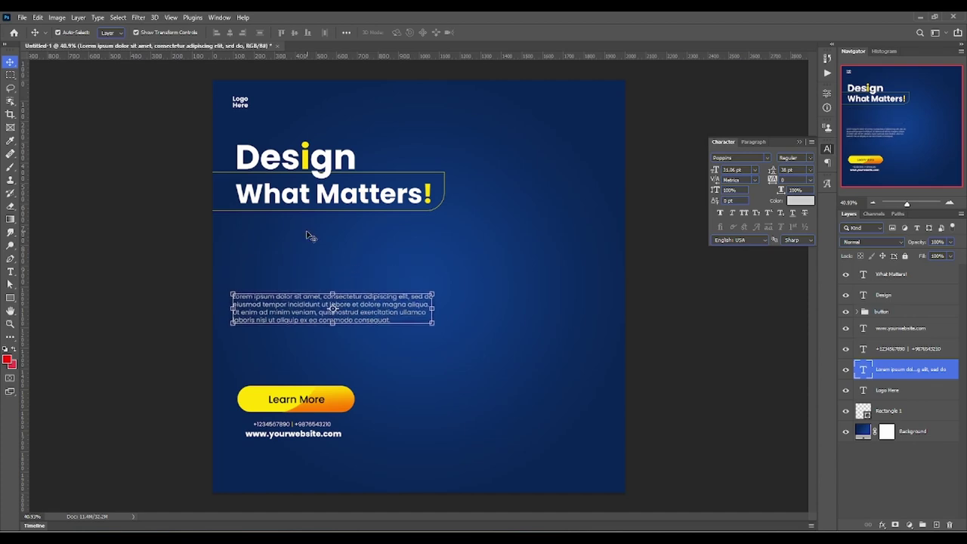
key("shift+Down")
key("shift+Down")
key("shift+Down")
key("shift+Down")
key("shift+Down")
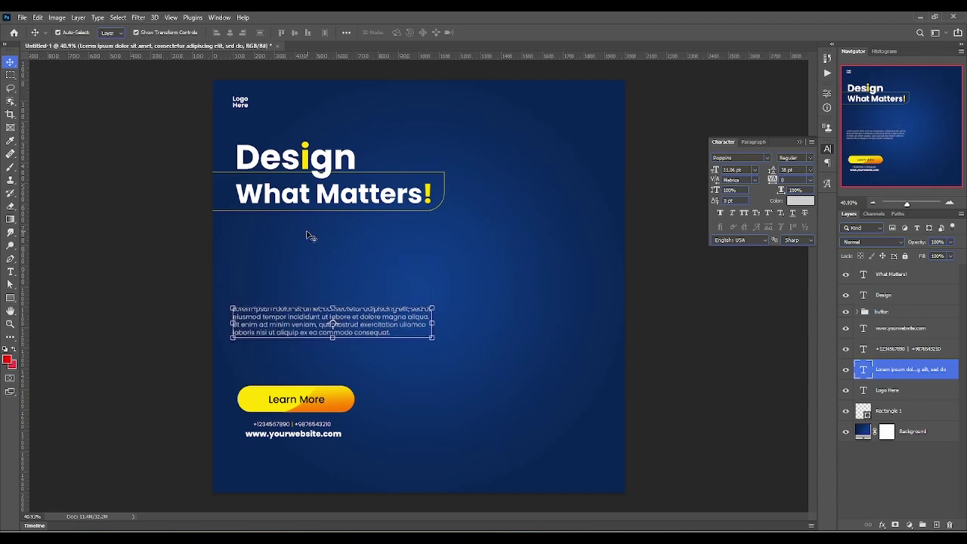
key("shift+Down")
key("shift+Down")
key("shift+Down")
key("shift+Down")
key("shift+Down")
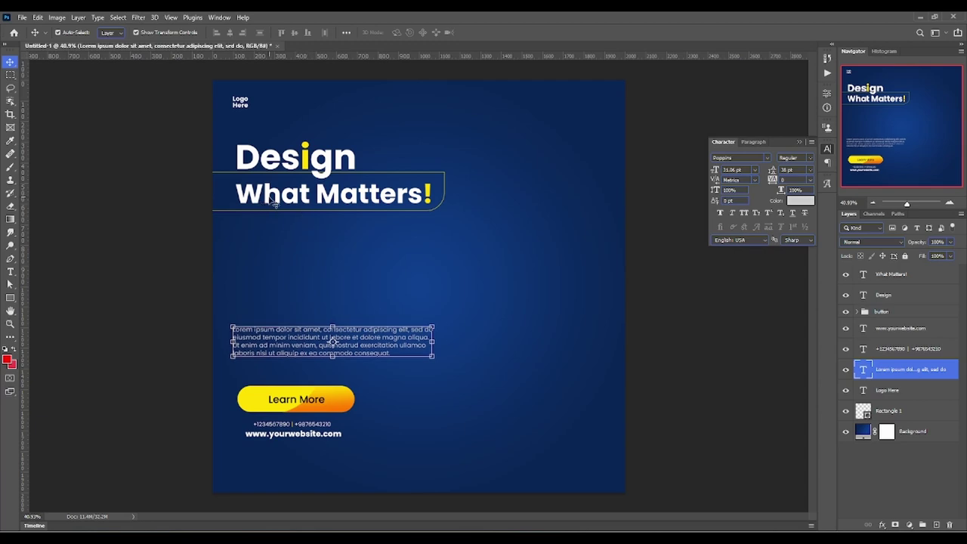
left_click(272, 200)
left_click(298, 157, "shift")
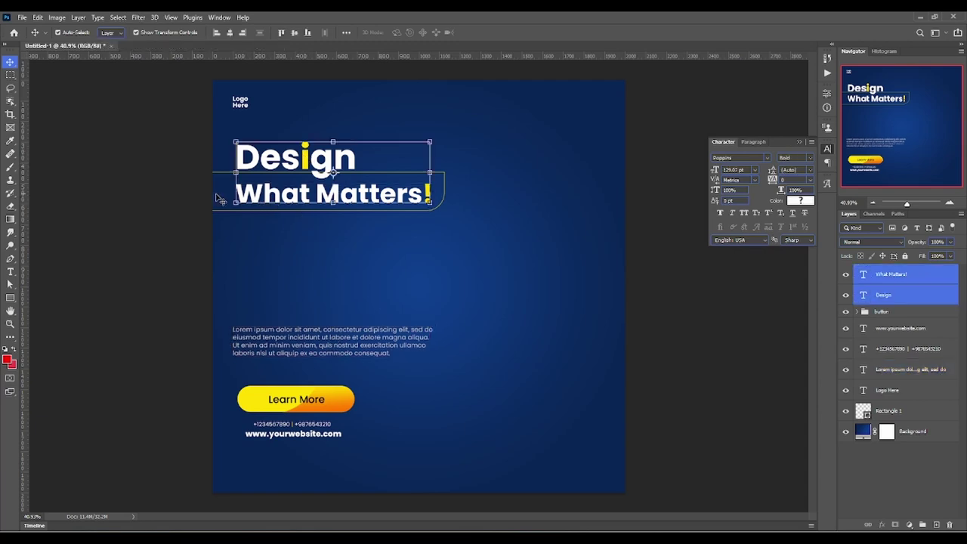
Move both heading layers and Rectangle 1 lower, then nudge them back up slightly
left_click(421, 243)
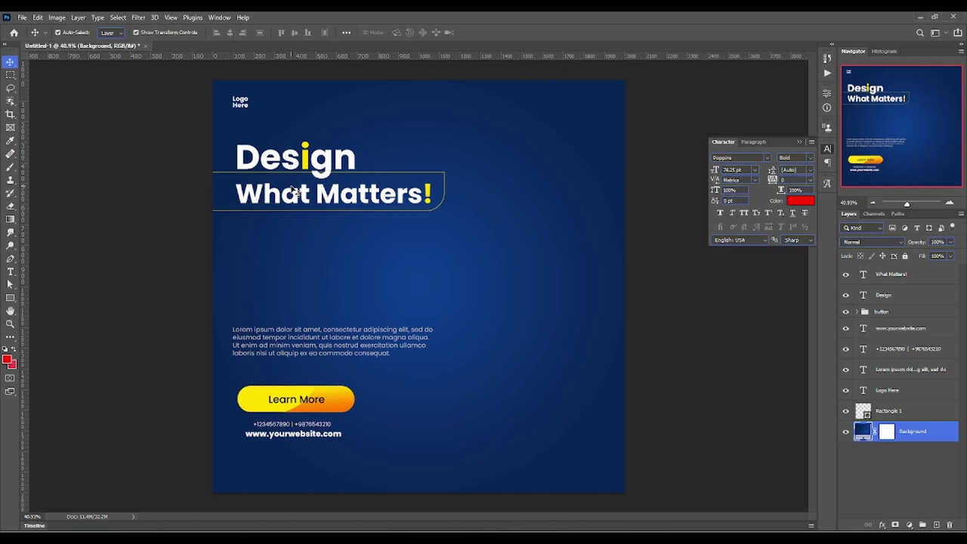
left_click(344, 191)
left_click(333, 167, "shift")
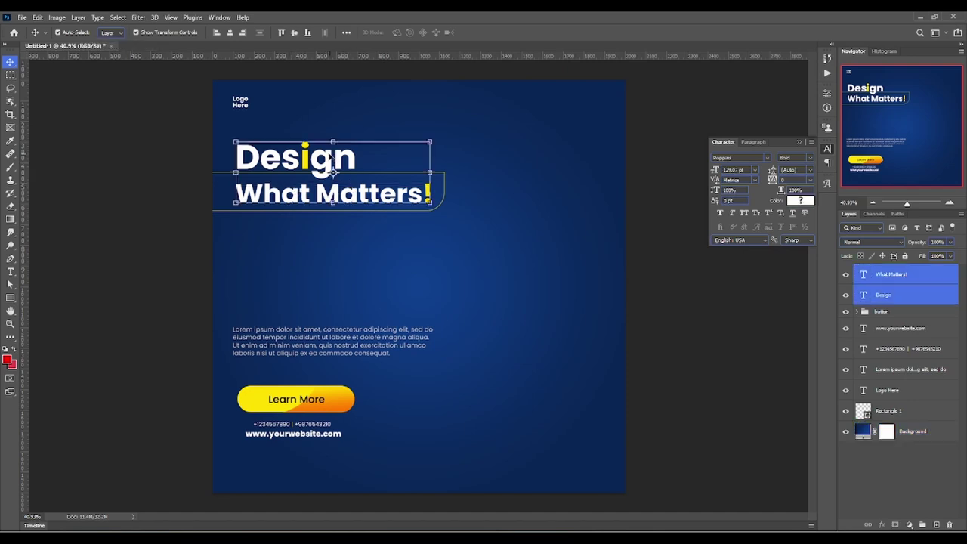
scroll(494, 168, "up", 1)
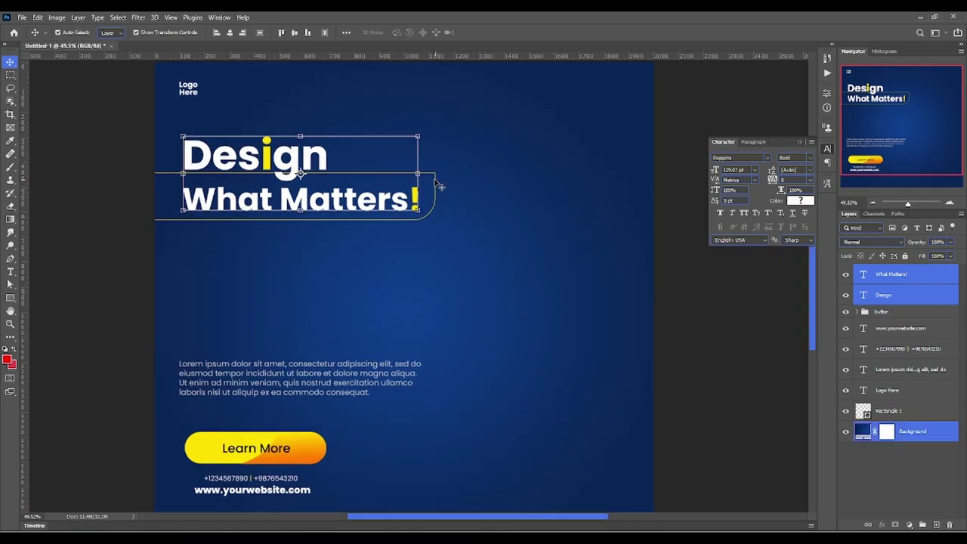
left_click(436, 181, "shift")
left_click_drag(287, 178, 287, 232)
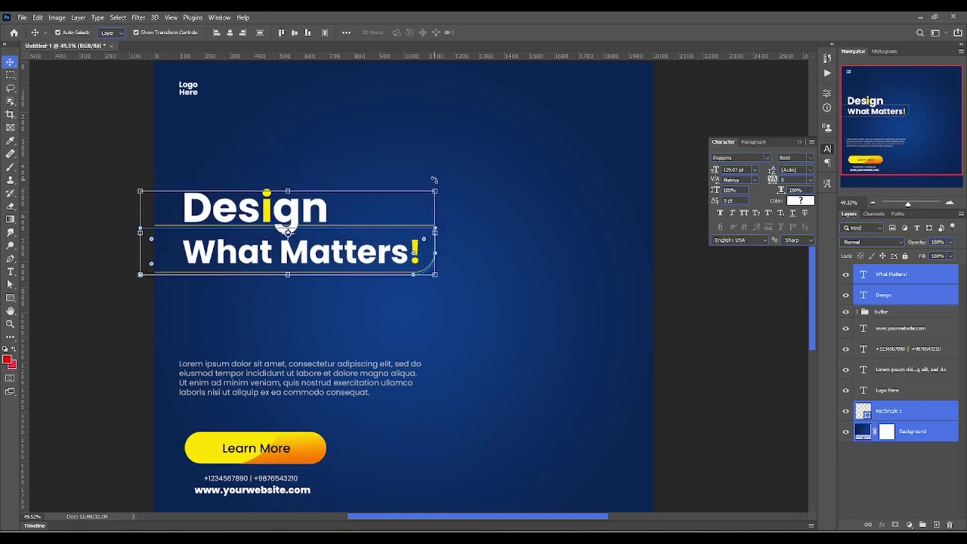
key("shift+Up")
key("shift+Up")
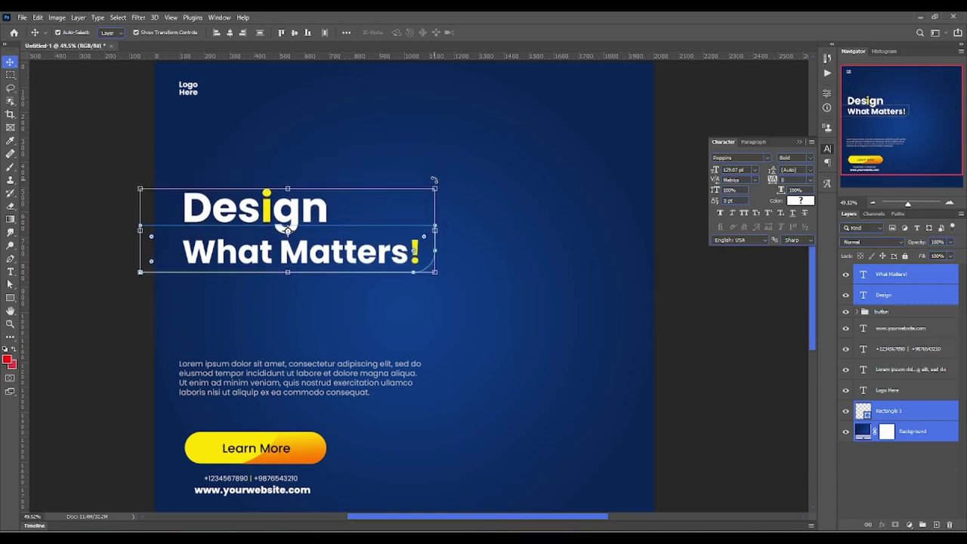
key("shift+Up")
key("shift+Up")
key("shift+Up")
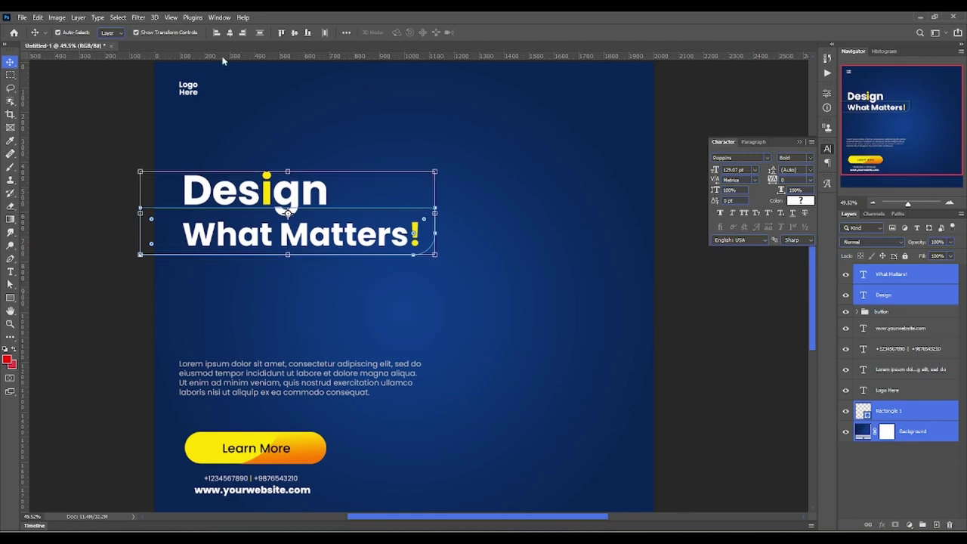
key("shift+Up")
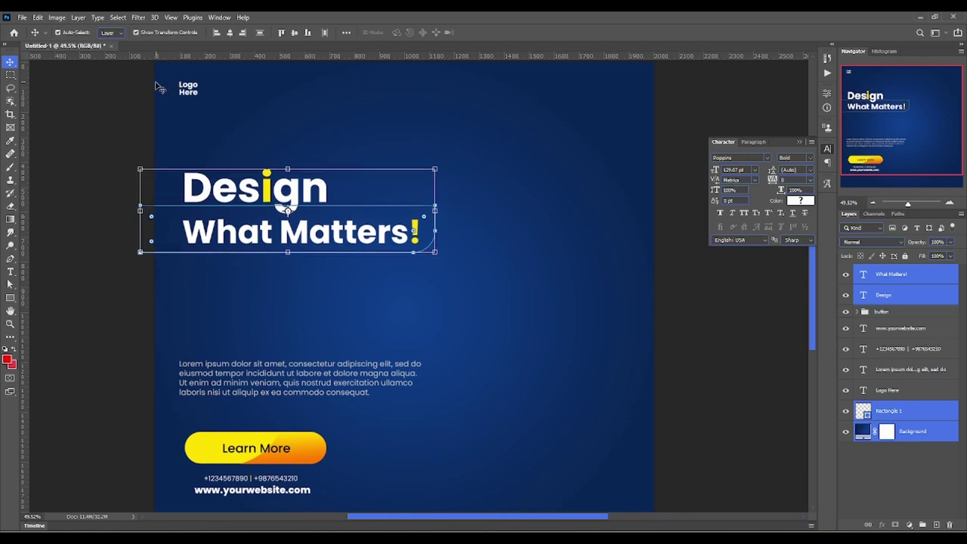
Nudge the Lorem ipsum body paragraph slightly upward
left_click(344, 363)
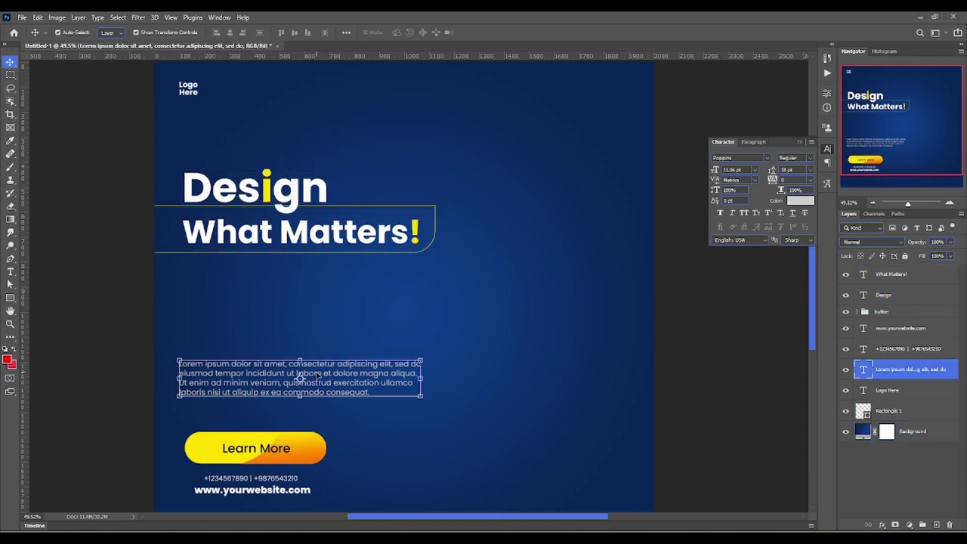
key("shift+Up")
key("shift+Up")
key("shift+Up")
key("shift+Up")
key("shift+Up")
key("shift+Up")
key("shift+Up")
key("shift+Up")
key("shift+Up")
key("shift+Up")
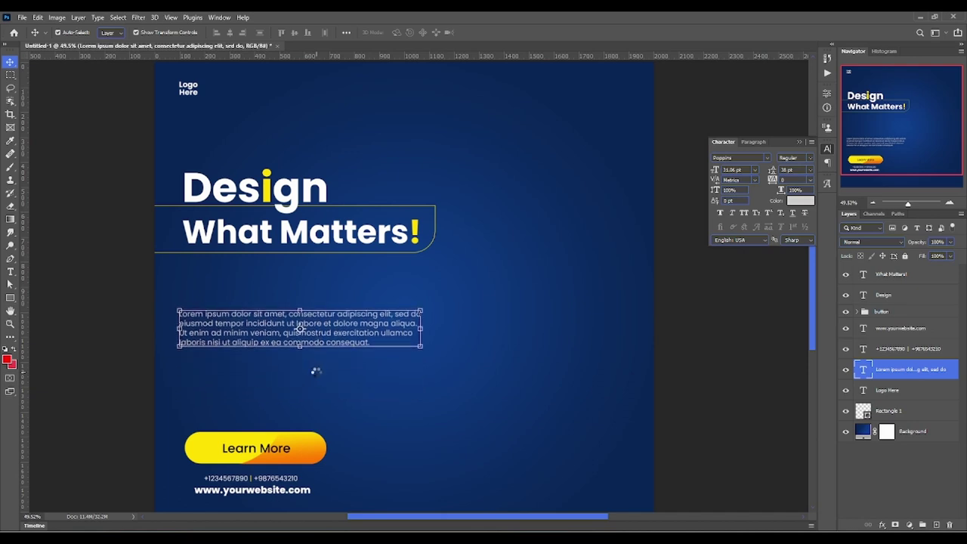
key("shift+Up")
key("shift+Up")
key("shift+Up")
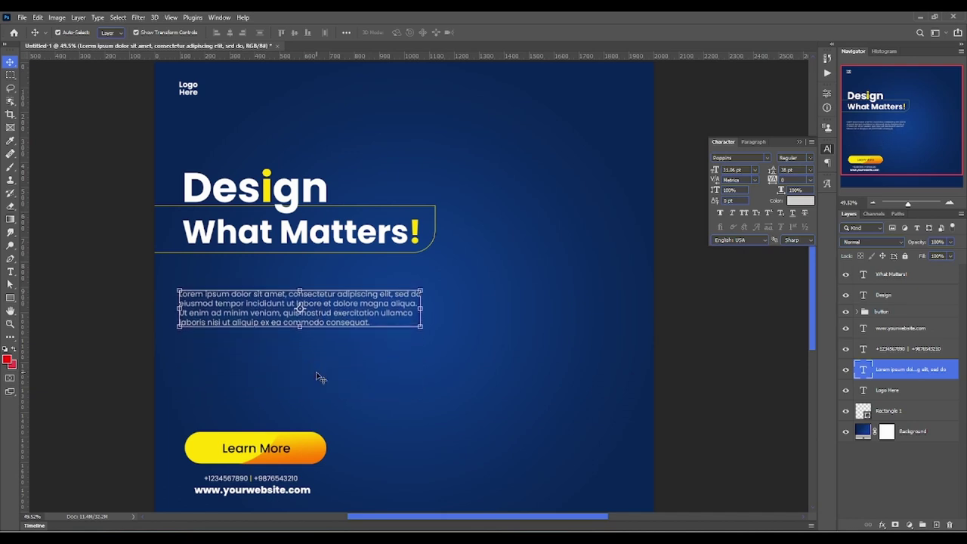
key("shift+Up")
key("shift+Up")
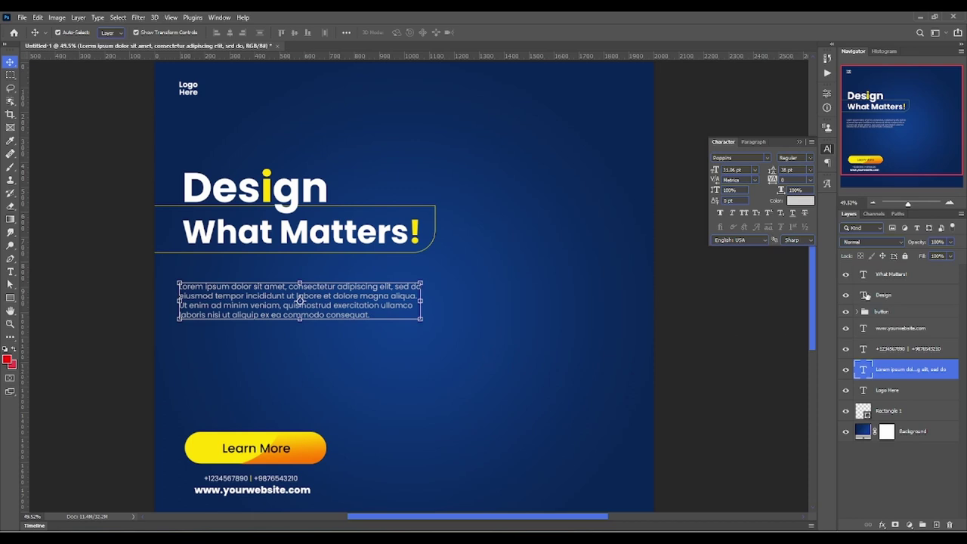
Move the Learn More button group up closer to the body text
scroll(811, 302, "down", 2)
left_click(201, 367)
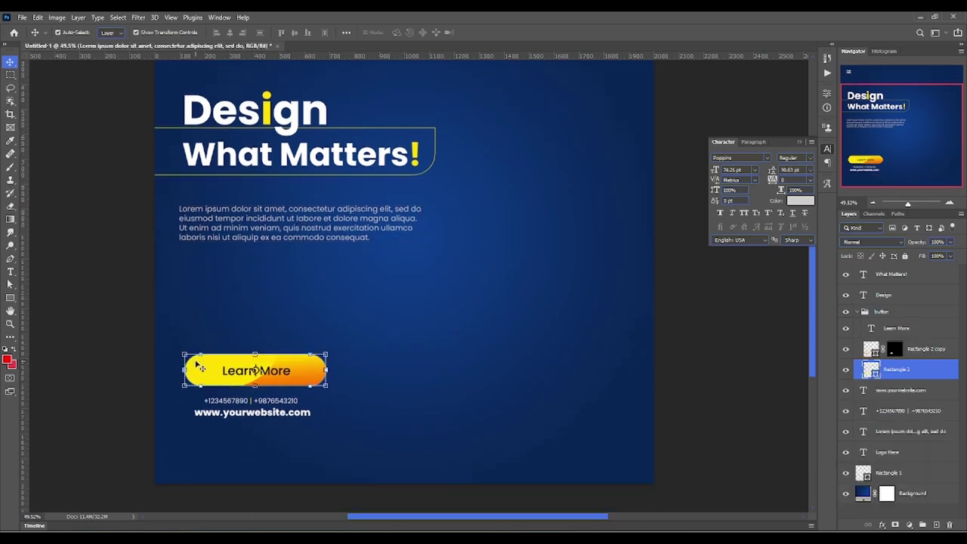
left_click(889, 312)
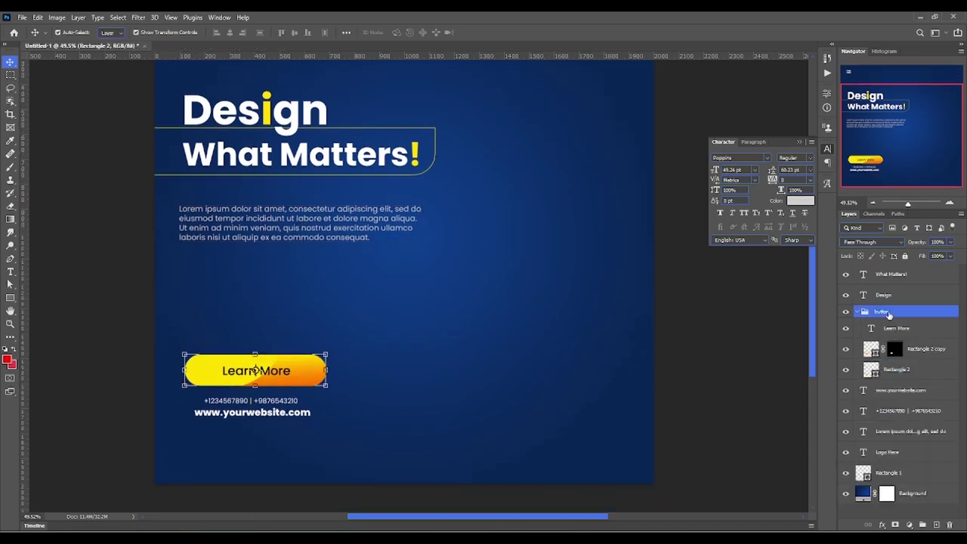
key("shift+Up")
key("shift+Up")
key("shift+Up")
key("shift+Up")
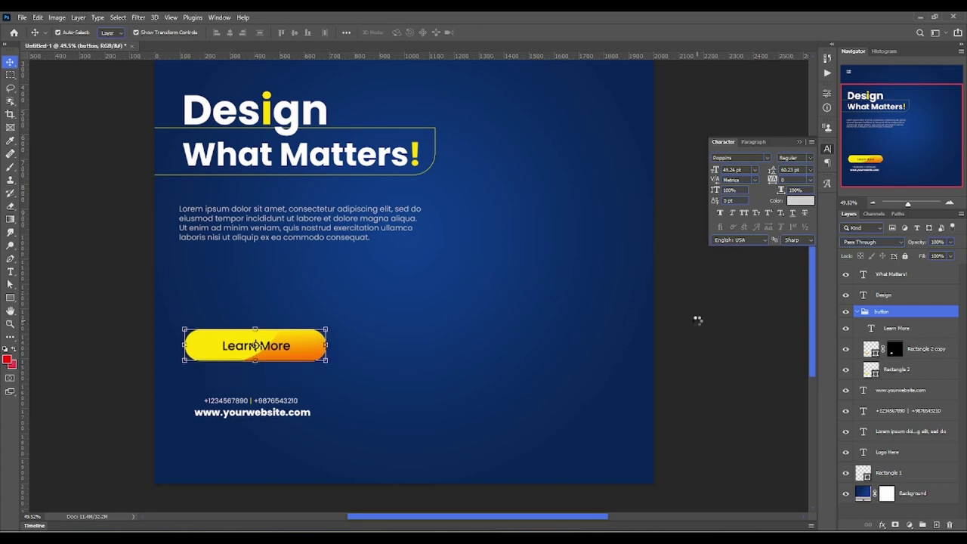
key("shift+Up")
key("shift+Up")
key("shift+Up")
key("shift+Up")
key("shift+Up")
key("shift+Up")
key("shift+Up")
key("shift+Up")
key("shift+Up")
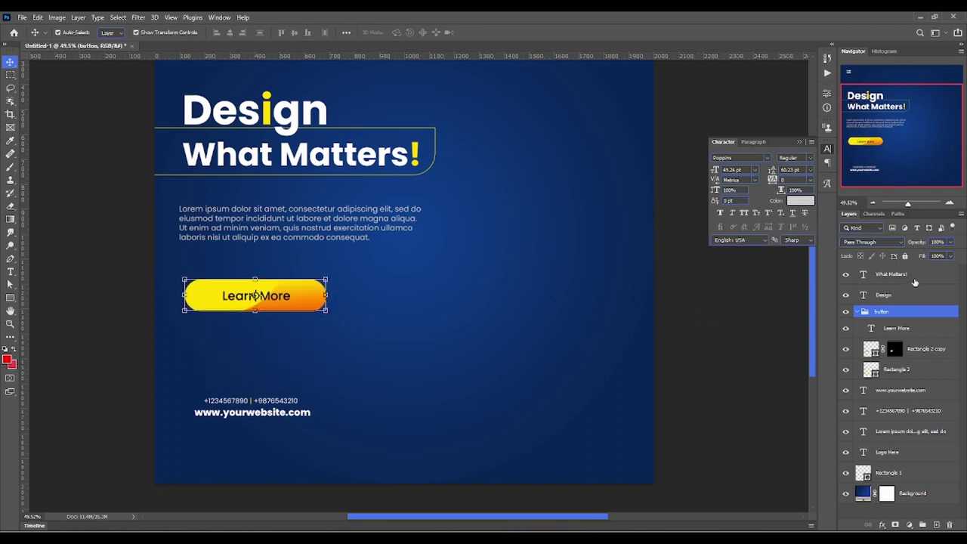
Move the phone number and website lines up and slightly right, beneath the button
left_click(915, 277)
left_click(918, 412)
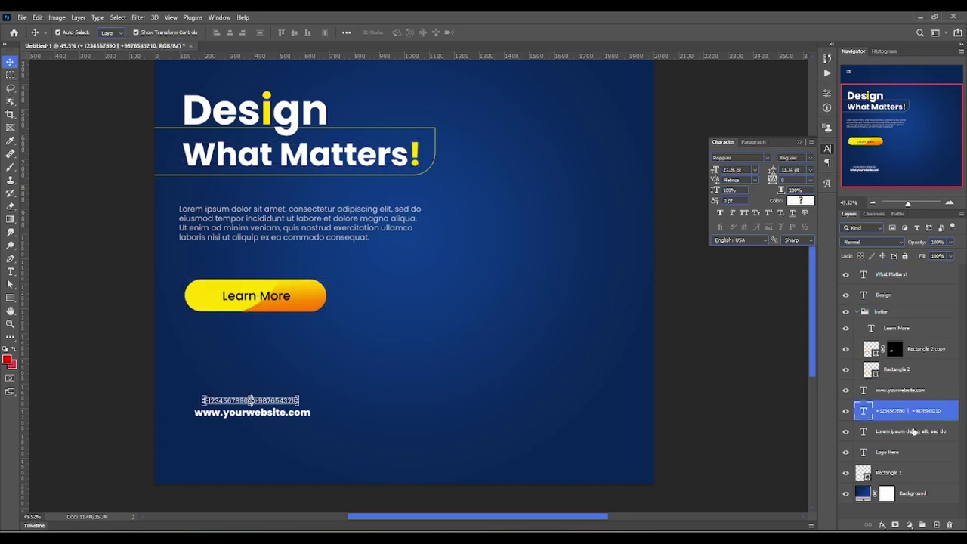
left_click(917, 392, "shift")
key("shift+Up")
key("shift+Up")
key("shift+Up")
key("shift+Up")
key("shift+Up")
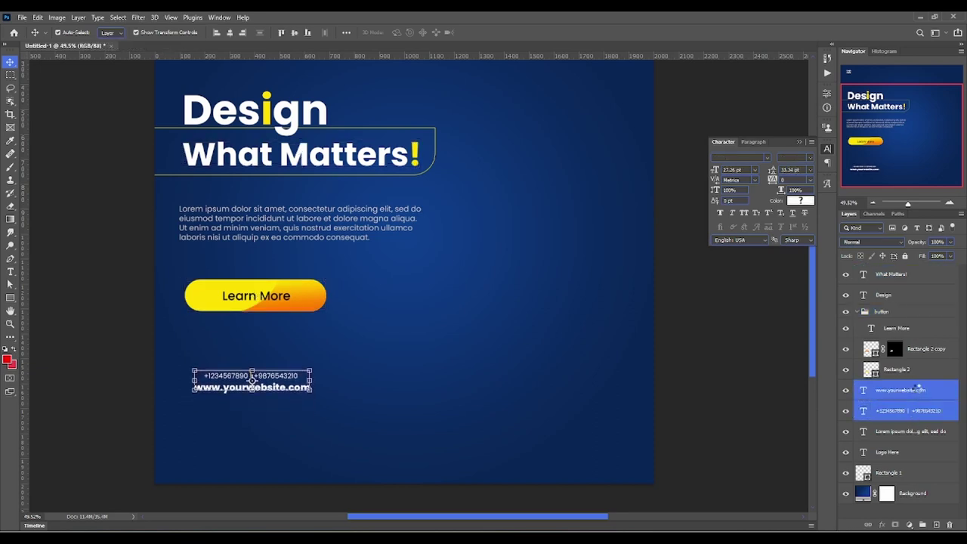
key("shift+Up")
key("shift+Up")
key("shift+Up")
key("shift+Up")
key("shift+Up")
key("shift+Up")
key("shift+Up")
key("shift+Up")
key("Up")
key("Up")
key("Up")
key("Right")
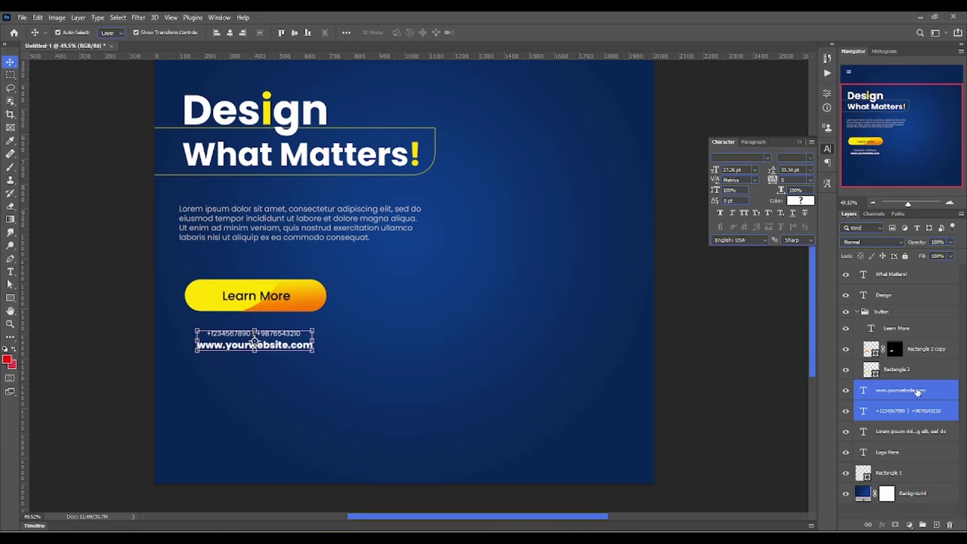
key("Right")
key("Right")
key("Right")
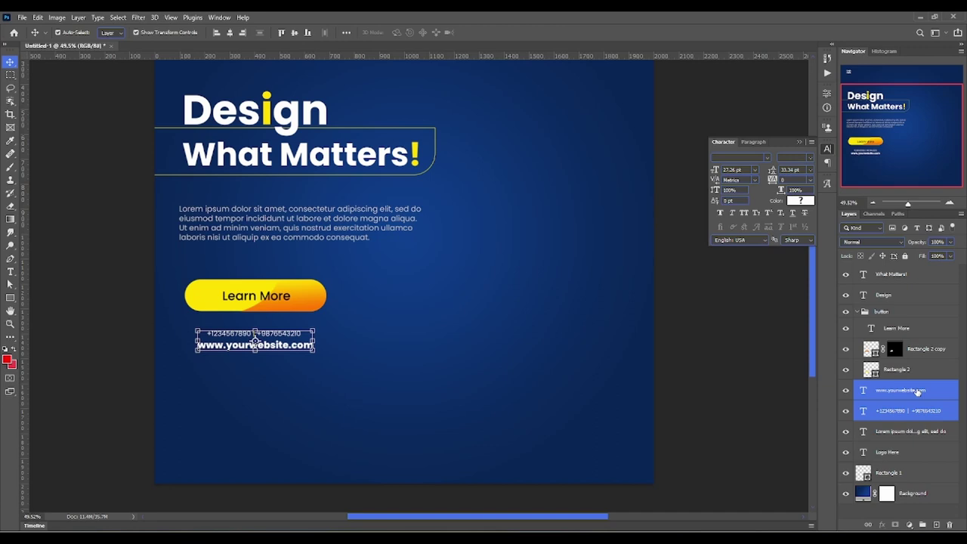
Draw a circle with the Ellipse Tool at the post's bottom-left corner
left_click(10, 299)
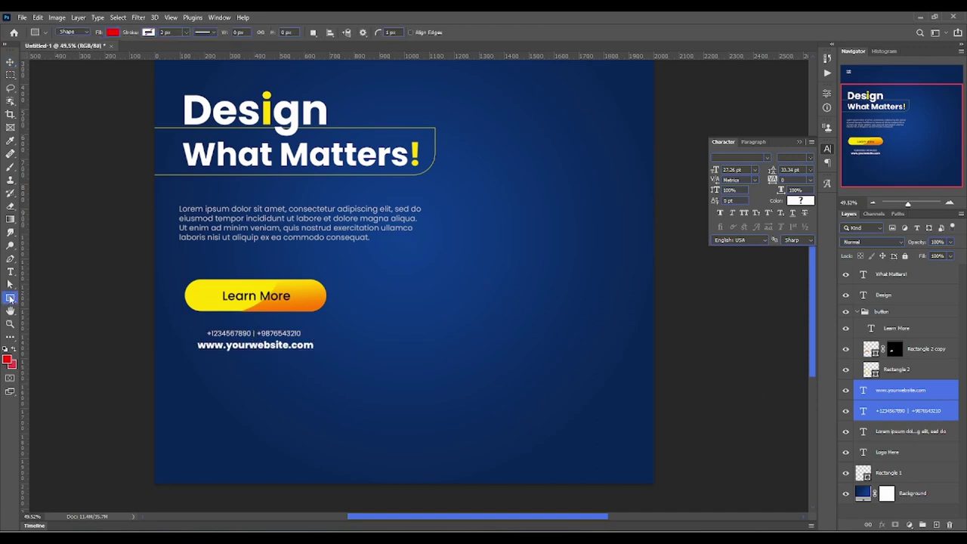
right_click(10, 299)
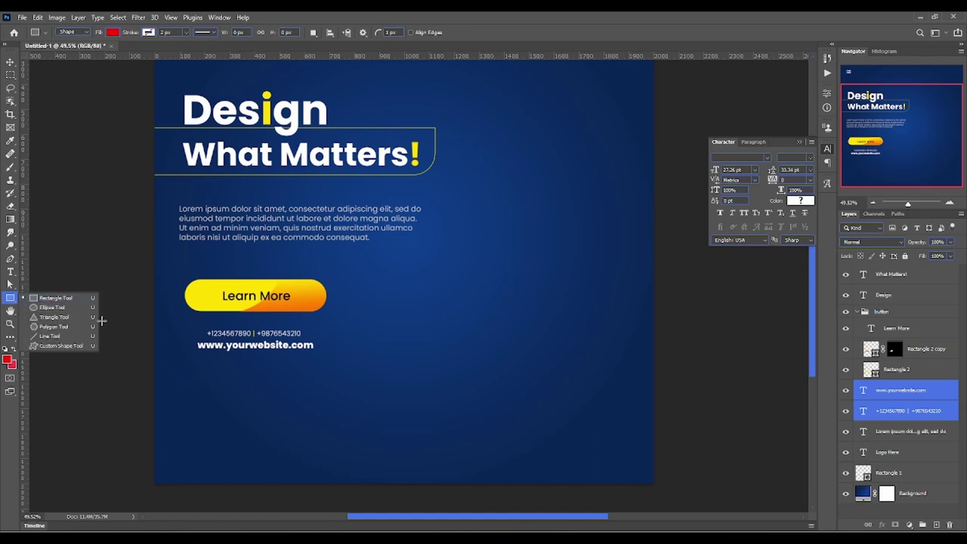
left_click(53, 308)
mouse_move(95, 381)
left_mouse_down()
mouse_move(279, 518)
mouse_move(279, 505)
left_mouse_up()
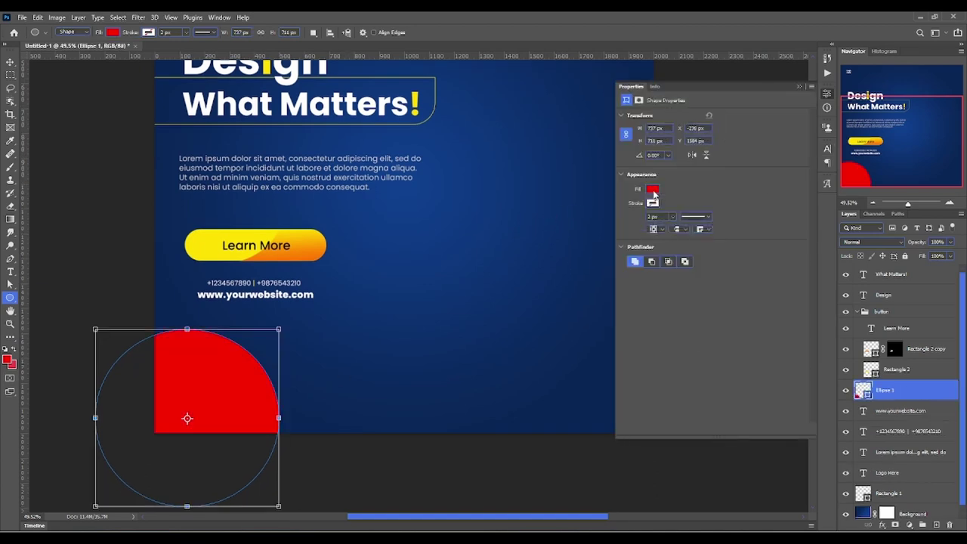
Switch the circle's fill to a gradient preset
left_click(653, 190)
left_click(668, 208)
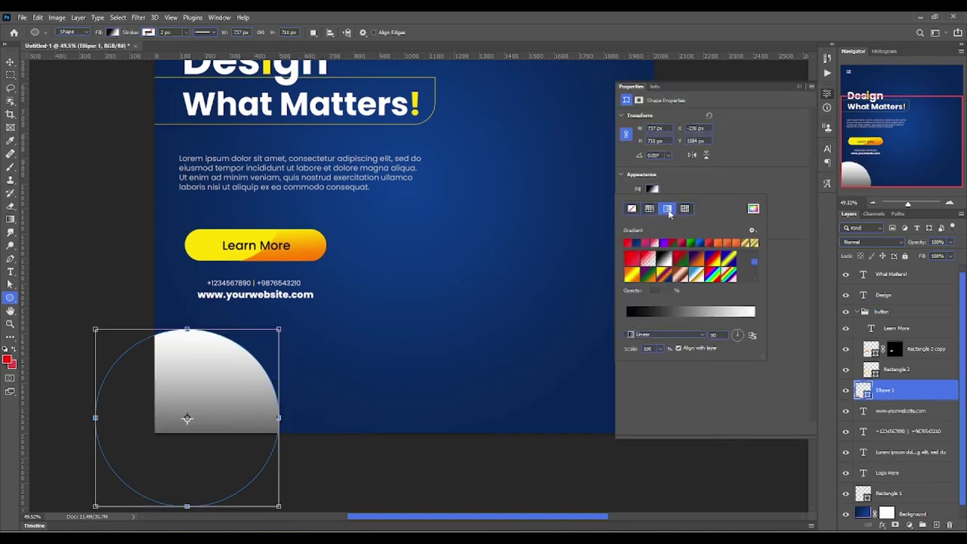
left_click(633, 259)
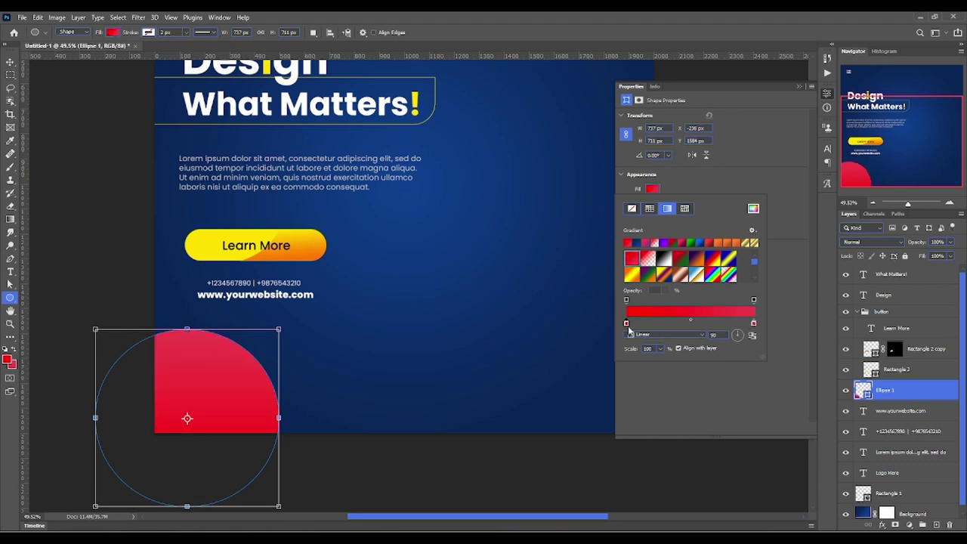
left_click(654, 312)
Set the gradient stops to yellow and orange sampled from the Learn More button
left_click(662, 434)
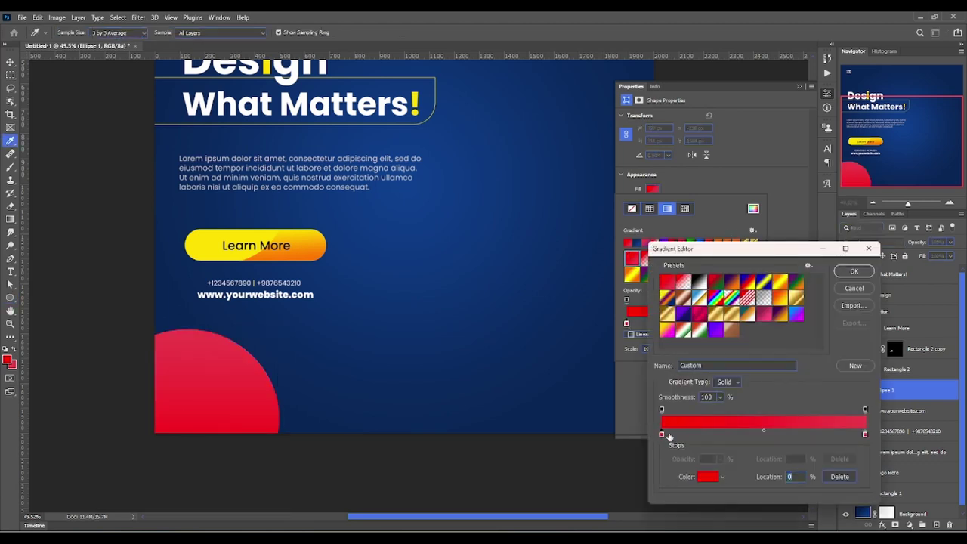
left_click(707, 477)
left_click(213, 240)
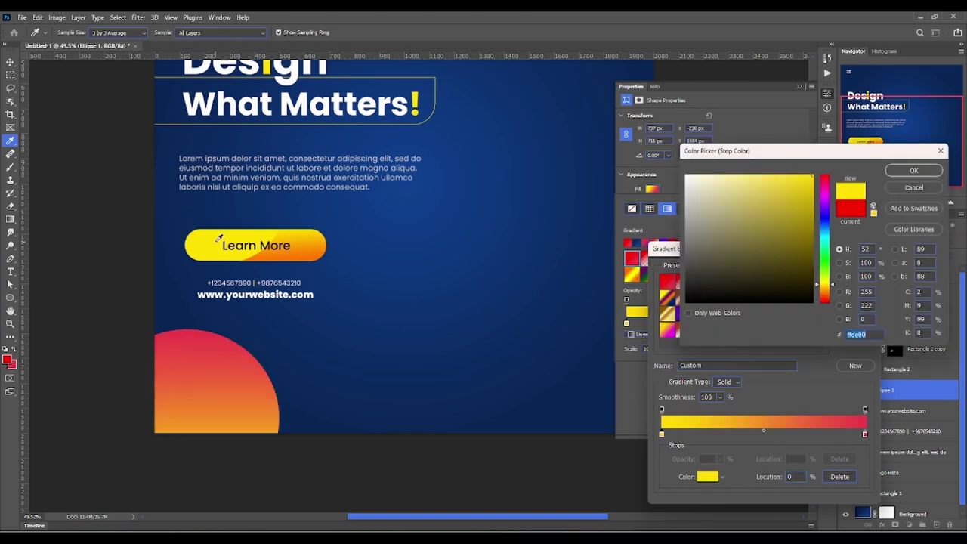
key("Return")
left_click(865, 434)
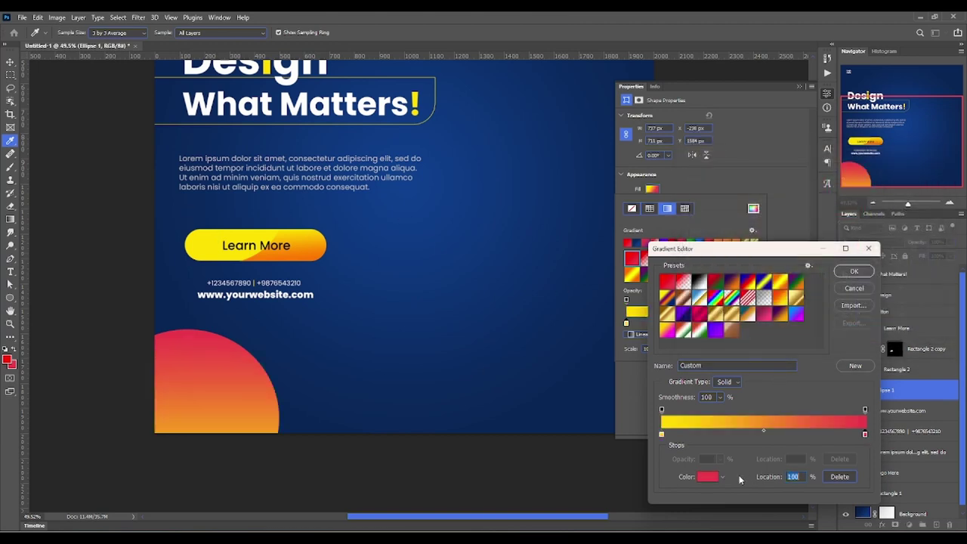
left_click(708, 477)
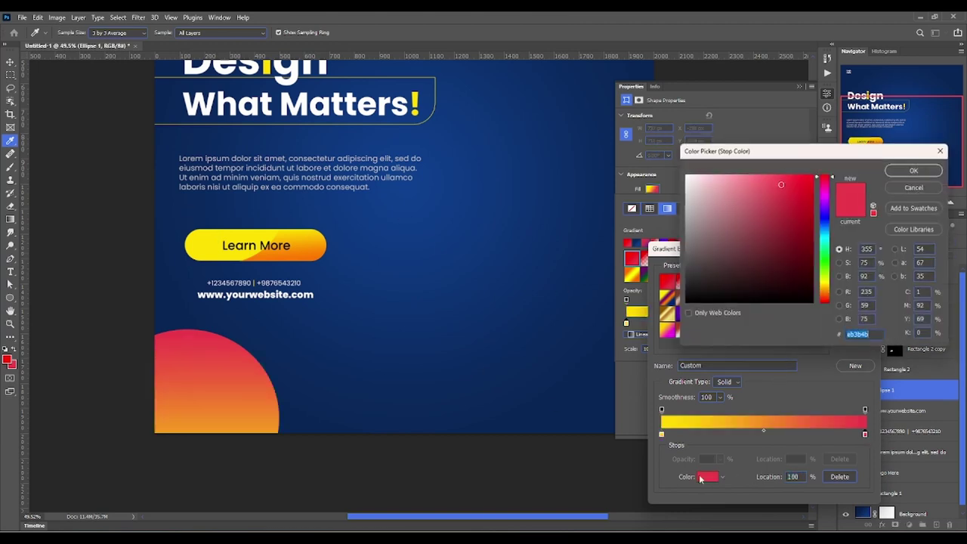
left_click(252, 256)
key("Return")
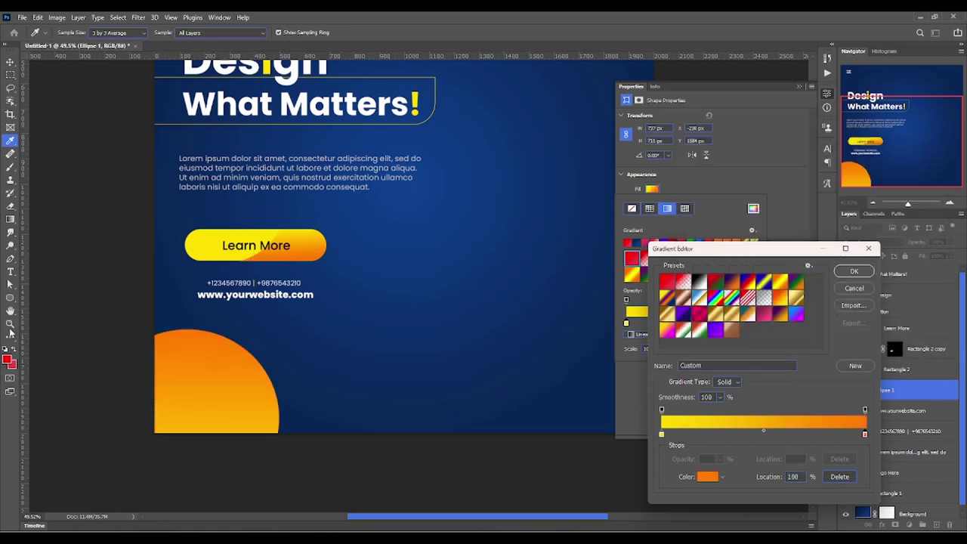
left_click(854, 272)
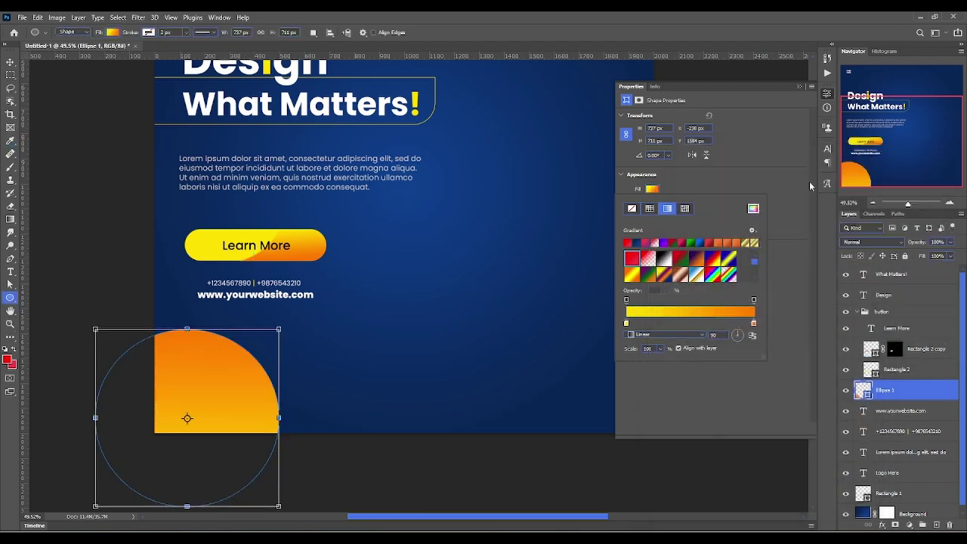
Zoom out and Alt-drag a copy of the gradient circle to the top-right corner
left_click(10, 323)
left_click_drag(415, 252, 353, 262)
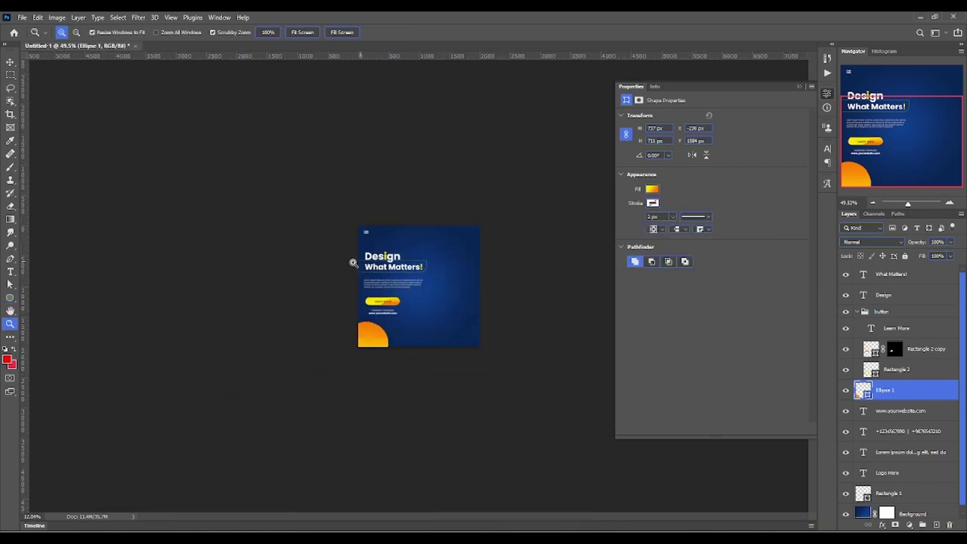
left_click_drag(469, 313, 483, 314)
key("v")
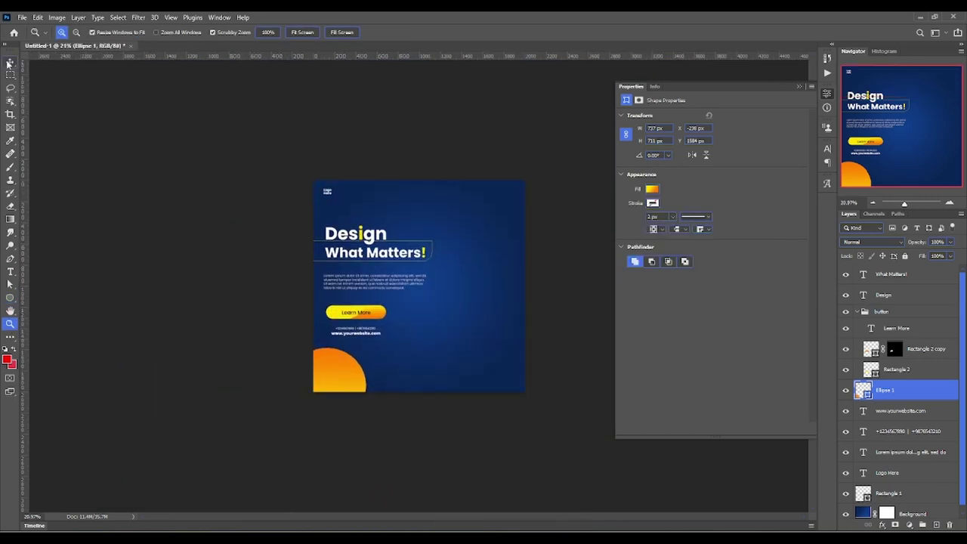
left_click(803, 90)
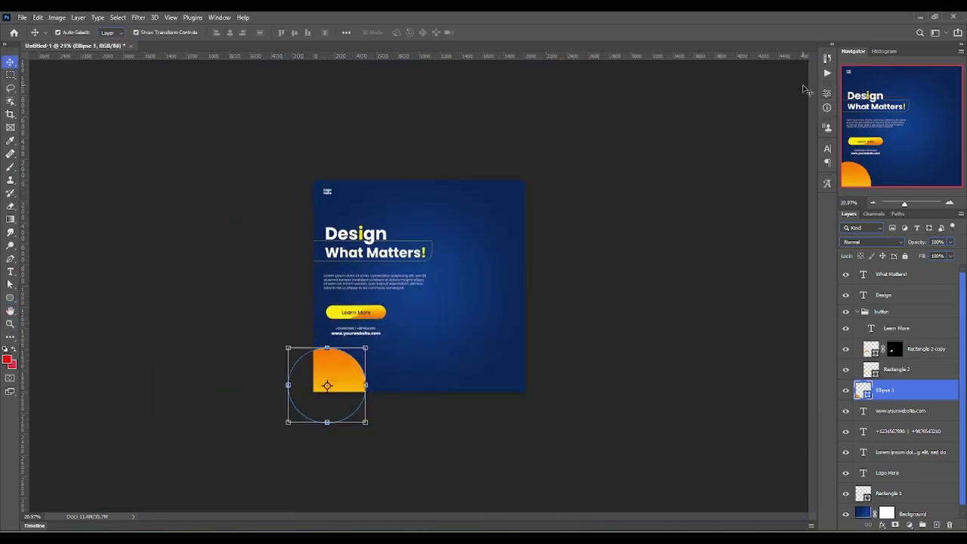
left_click_drag(337, 400, 522, 174)
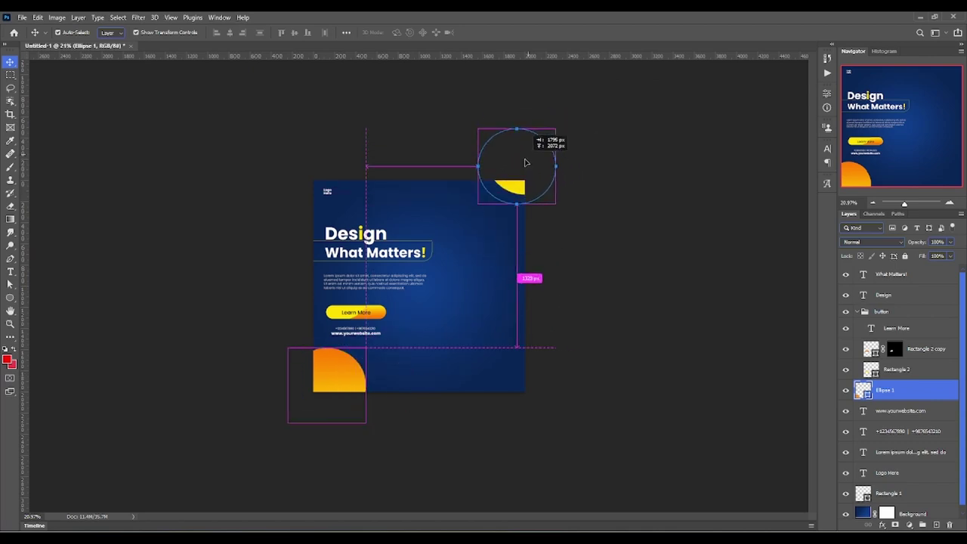
key("ctrl+plus")
key("ctrl+plus")
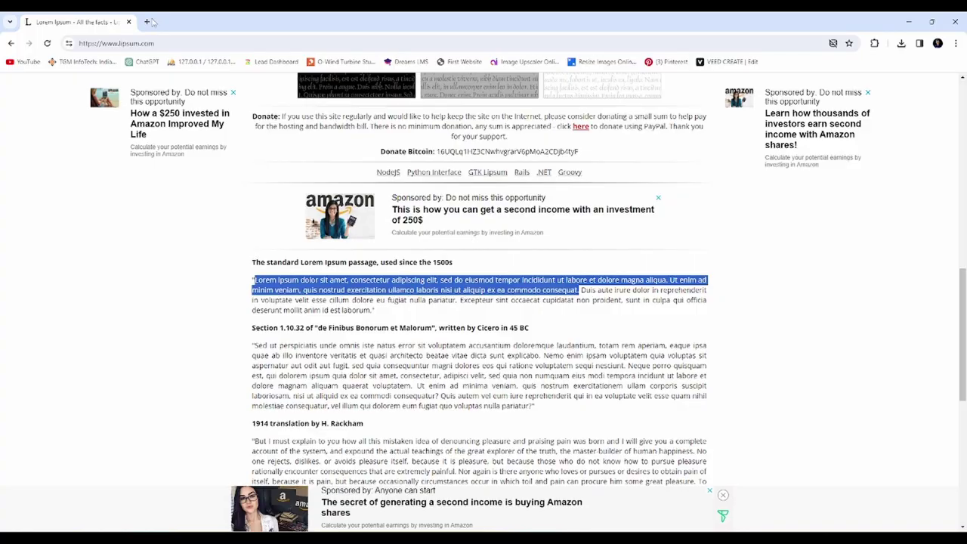
Search Google Images for 'man using laptop pexels' in a new tab and preview a photo
left_click(146, 21)
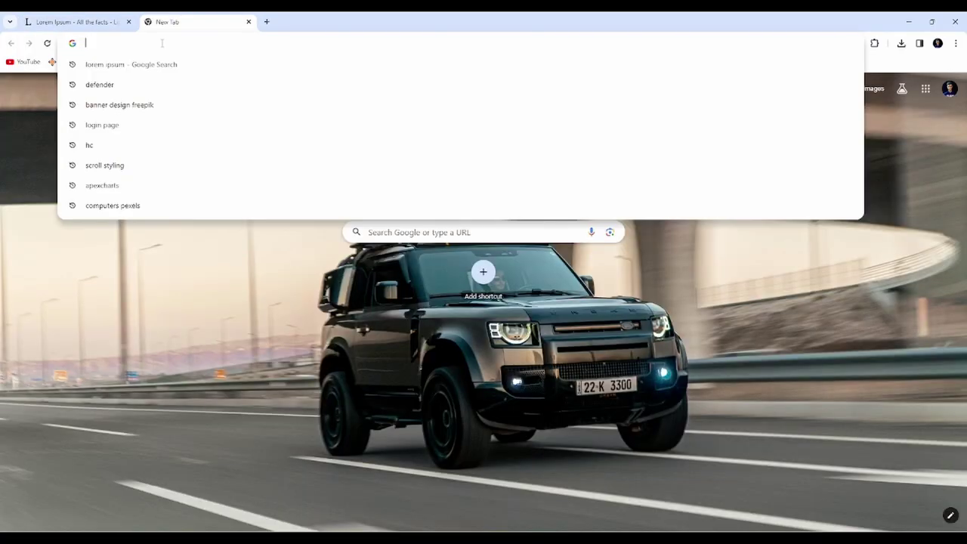
type("man us")
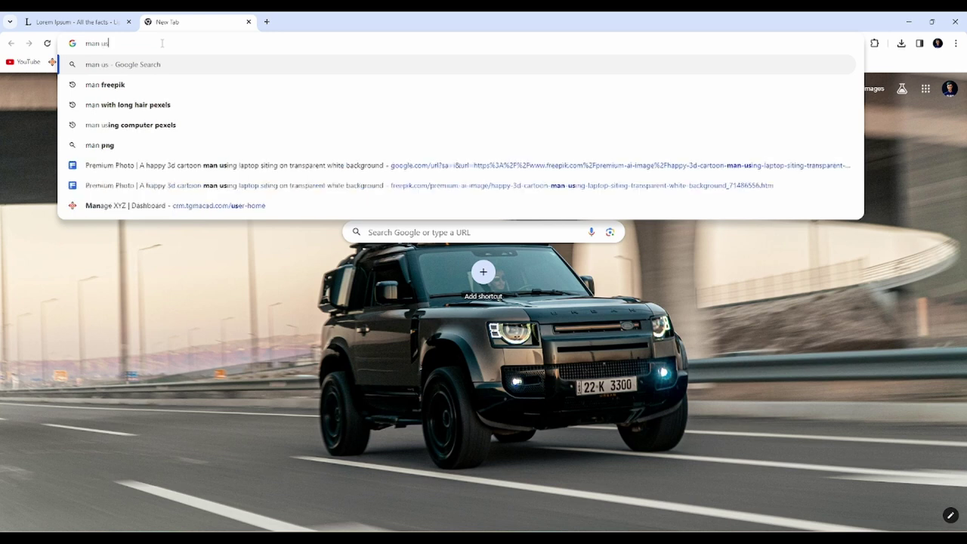
type("ing laptop ")
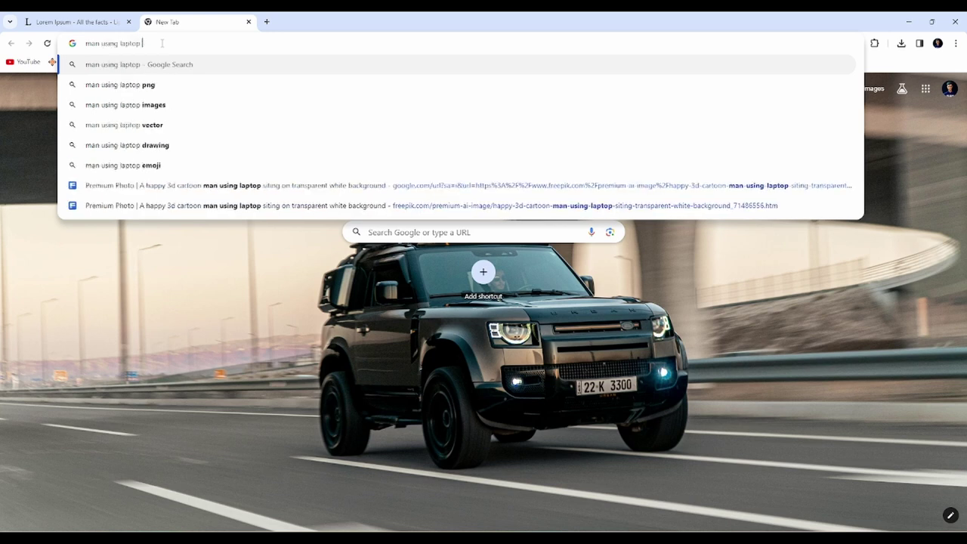
type("pexle")
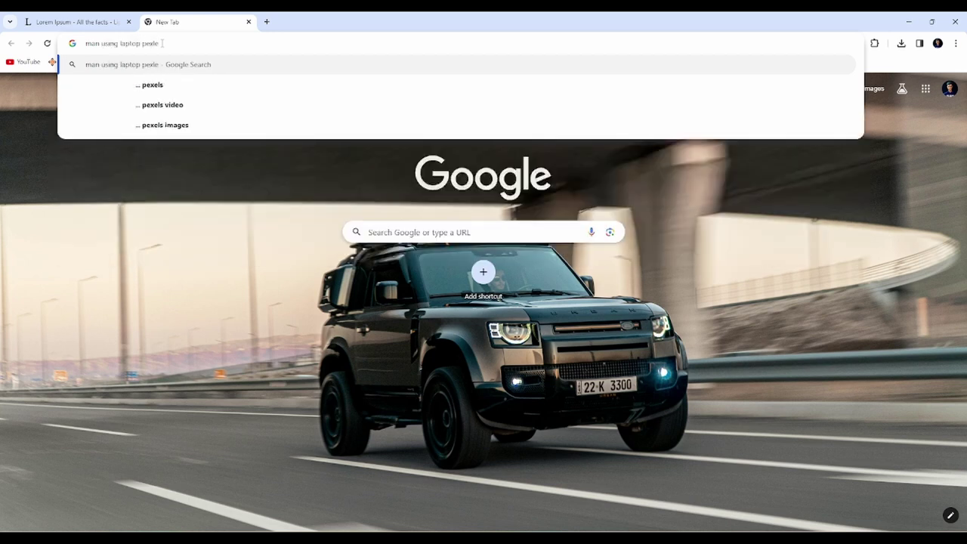
type("ls")
key("Return")
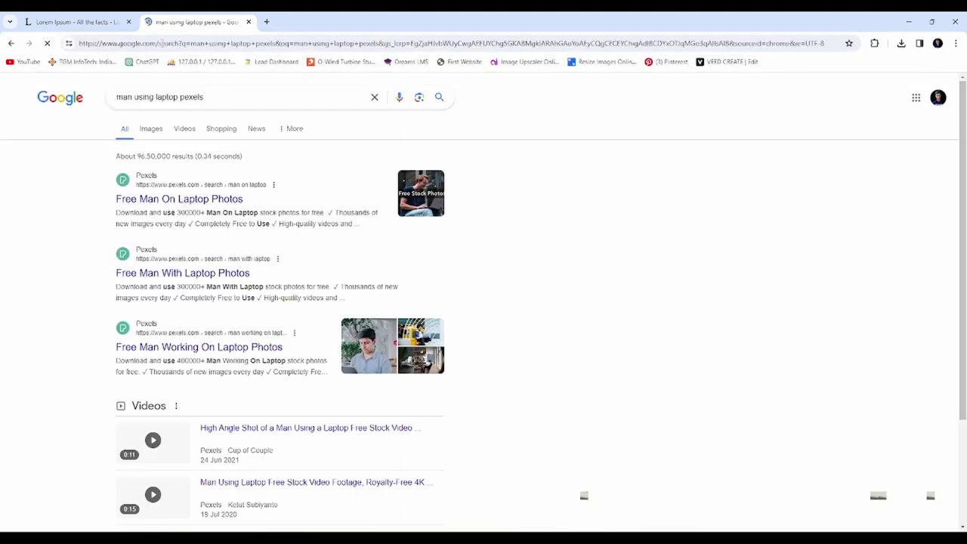
left_click(151, 129)
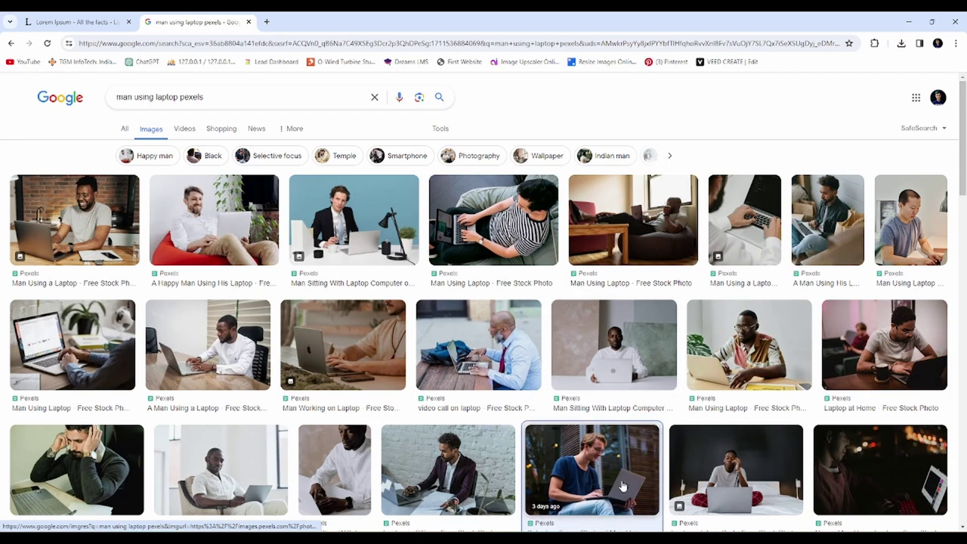
left_click(590, 468)
Download the laptop photo from Pexels and drag the file toward Photoshop
left_click(740, 269)
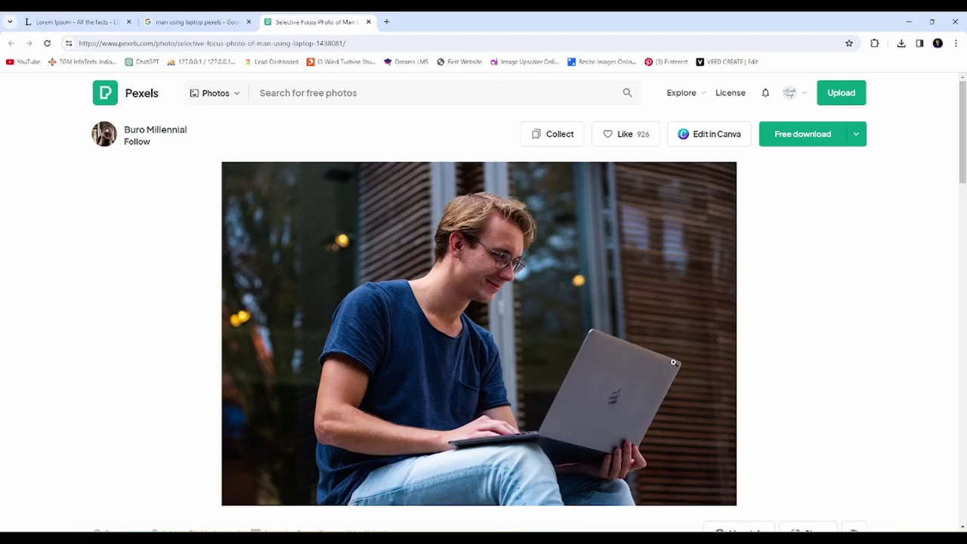
left_click(807, 134)
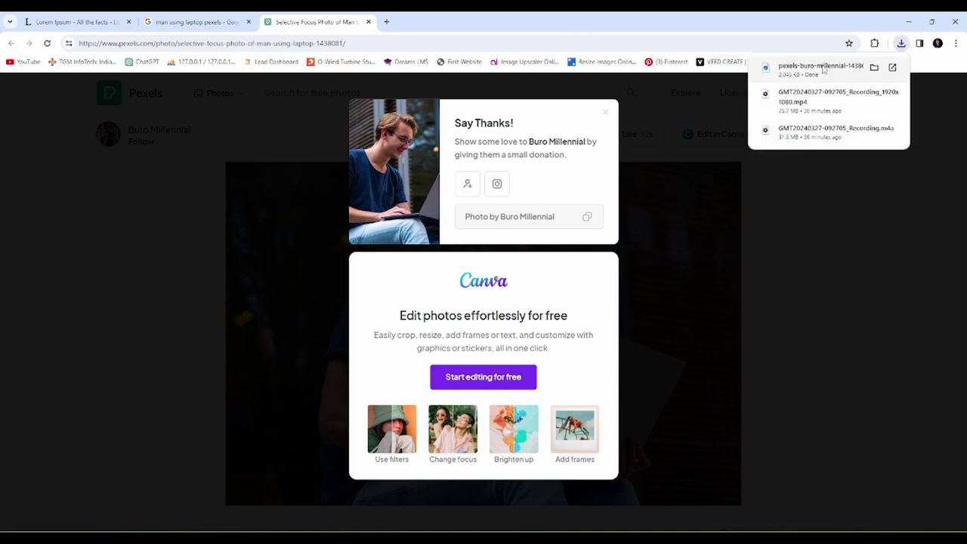
mouse_move(830, 68)
left_mouse_down()
mouse_move(708, 297)
mouse_move(463, 318)
left_mouse_up()
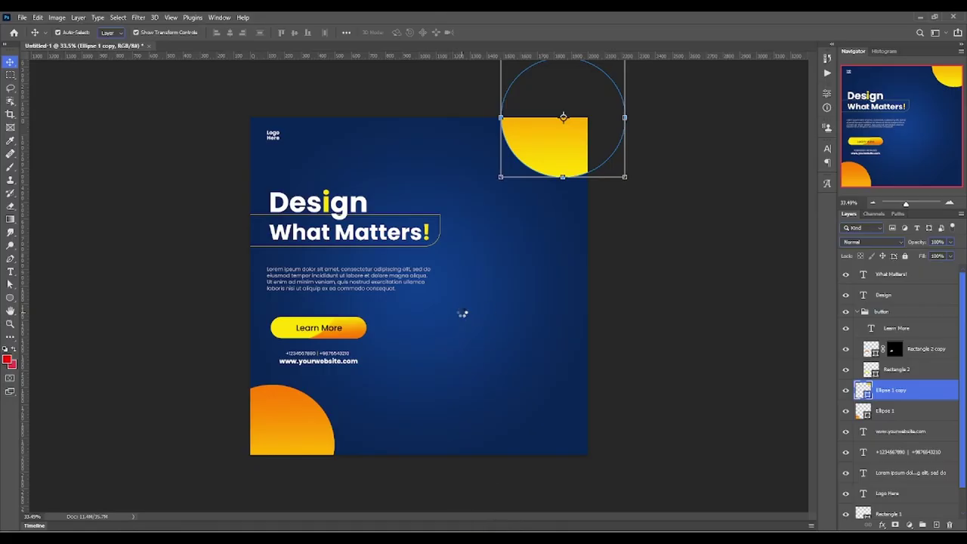
Place the laptop photo above the button group and flip it horizontally
left_click_drag(462, 317, 461, 315)
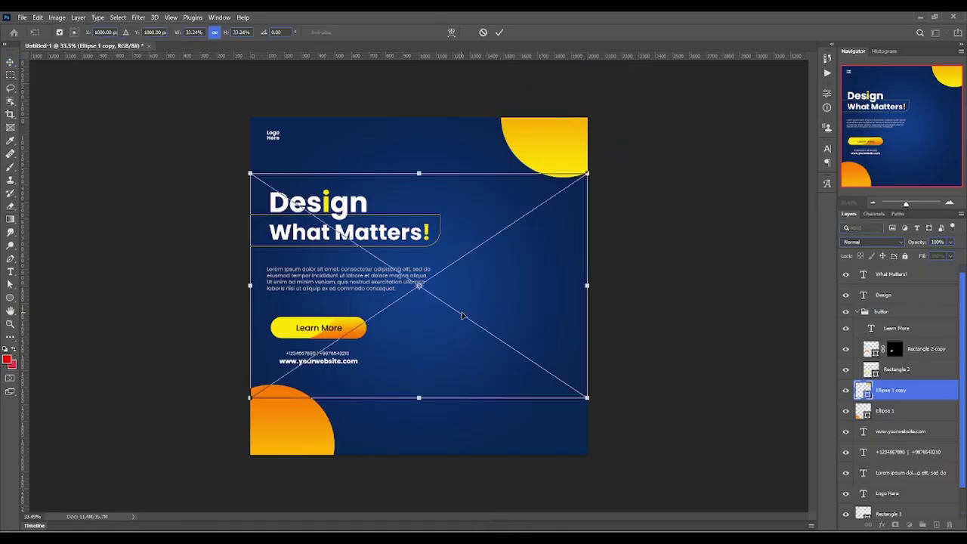
key("Return")
left_click_drag(886, 391, 866, 318)
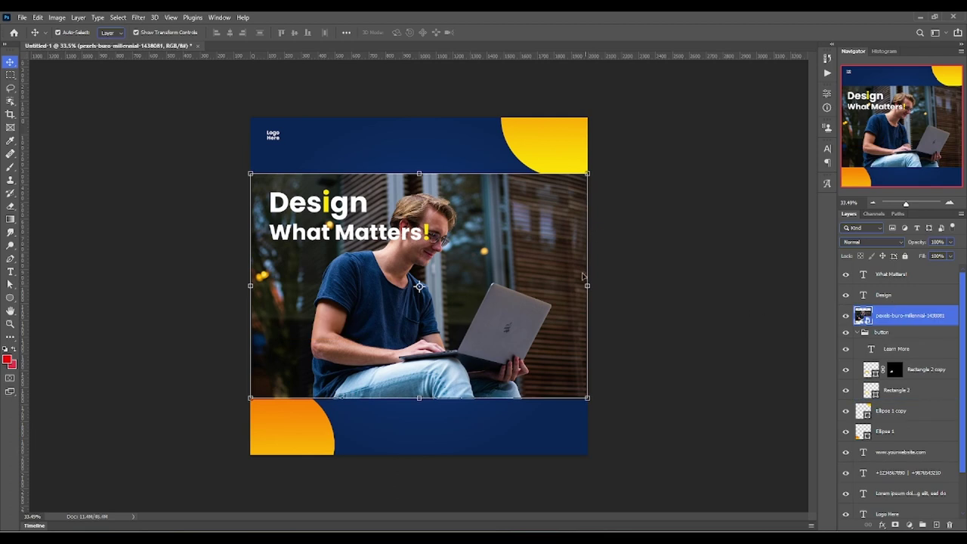
left_click_drag(583, 277, 583, 344)
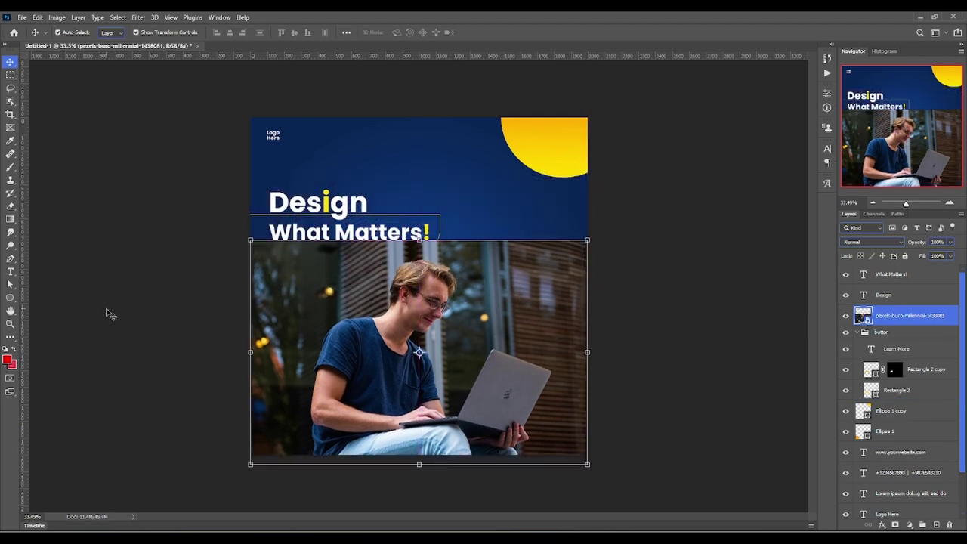
key("ctrl+t")
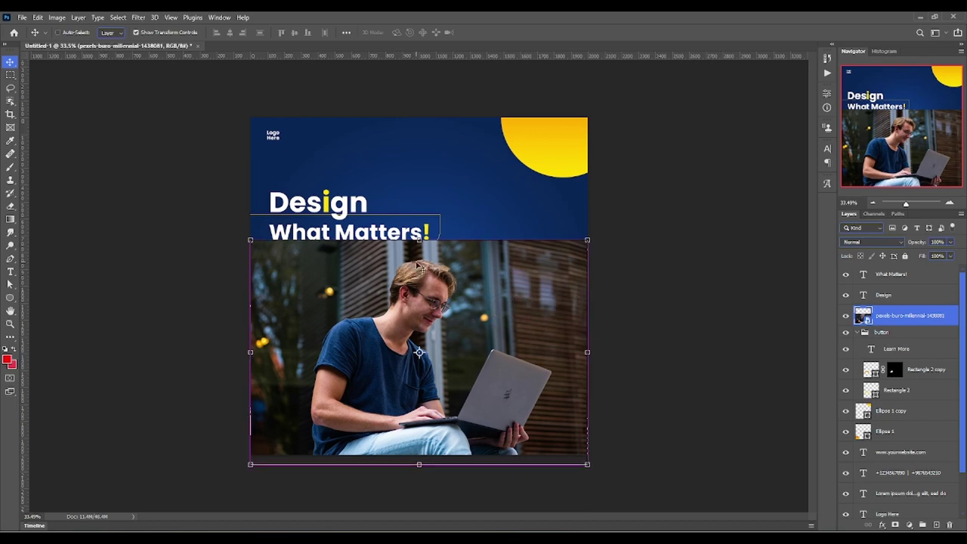
right_click(454, 268)
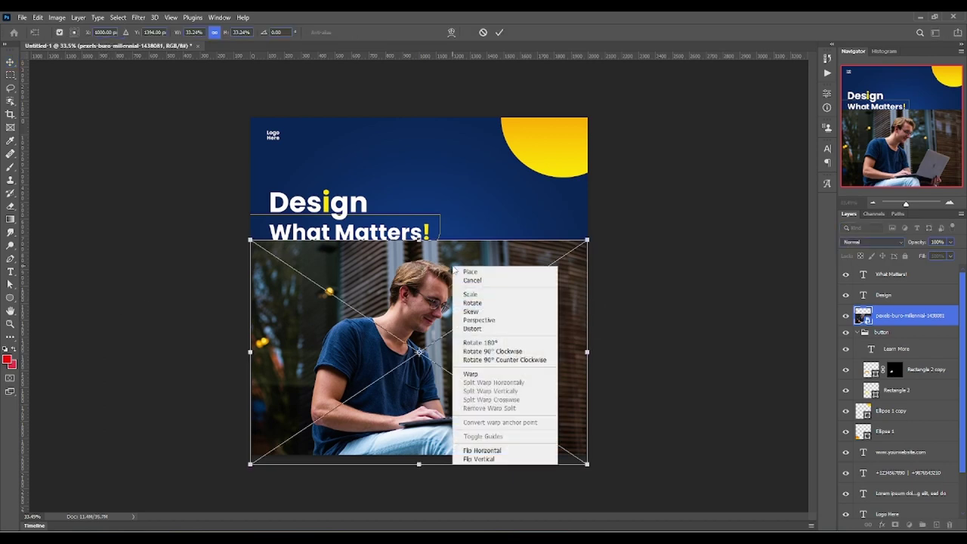
left_click(502, 450)
key("Return")
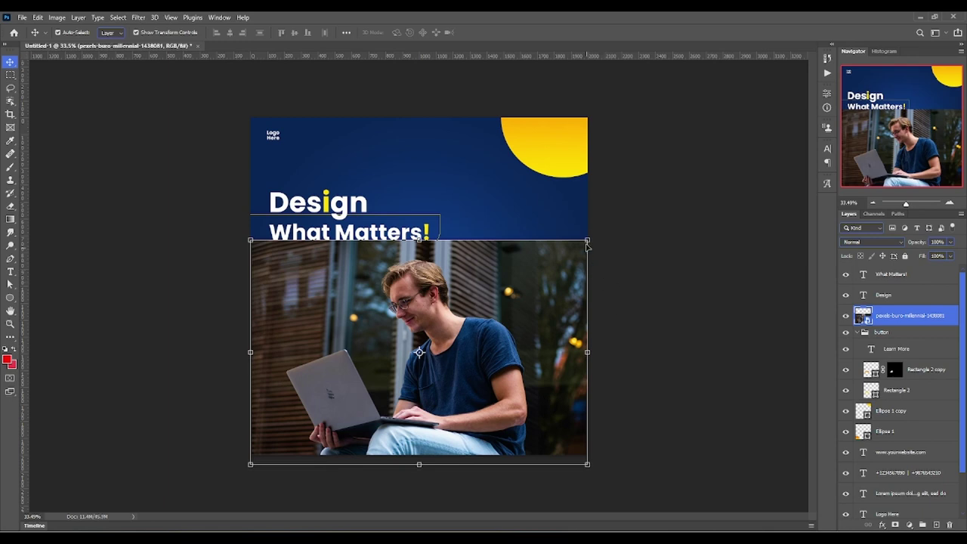
Scale and position the flipped photo into the post's lower-right area
left_click_drag(588, 241, 470, 317)
left_click_drag(407, 380, 534, 368)
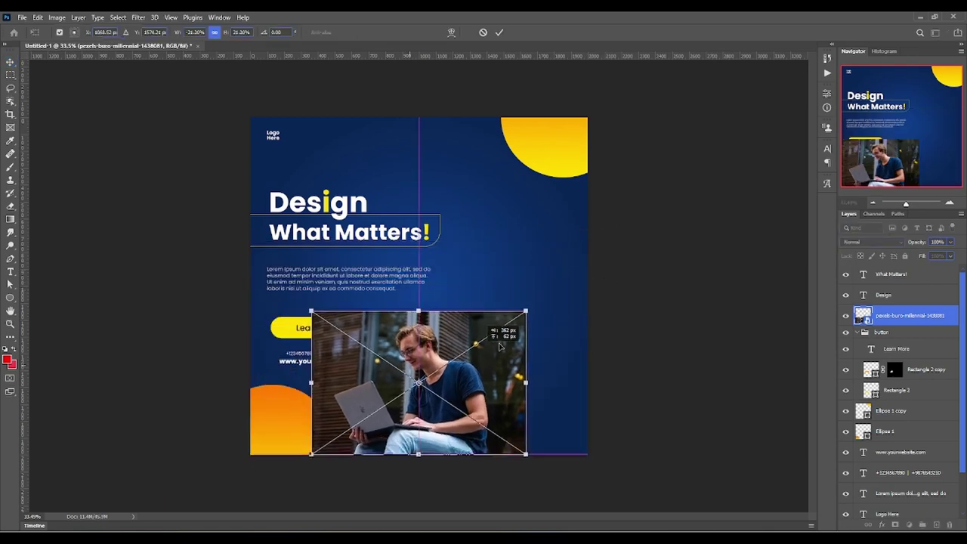
left_click_drag(591, 306, 577, 316)
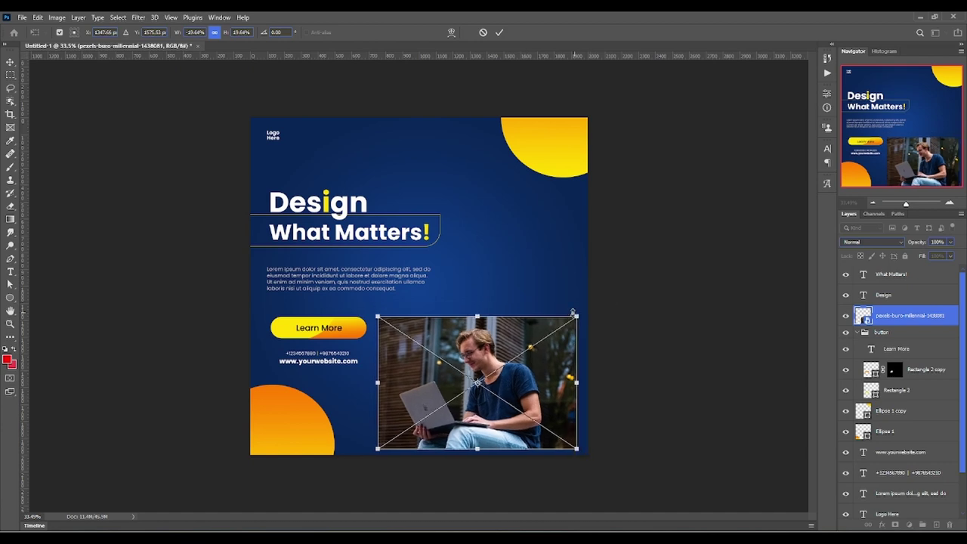
left_click_drag(482, 324, 500, 312)
mouse_move(512, 287)
left_mouse_down()
mouse_move(504, 331)
mouse_move(506, 293)
mouse_move(514, 305)
left_mouse_up()
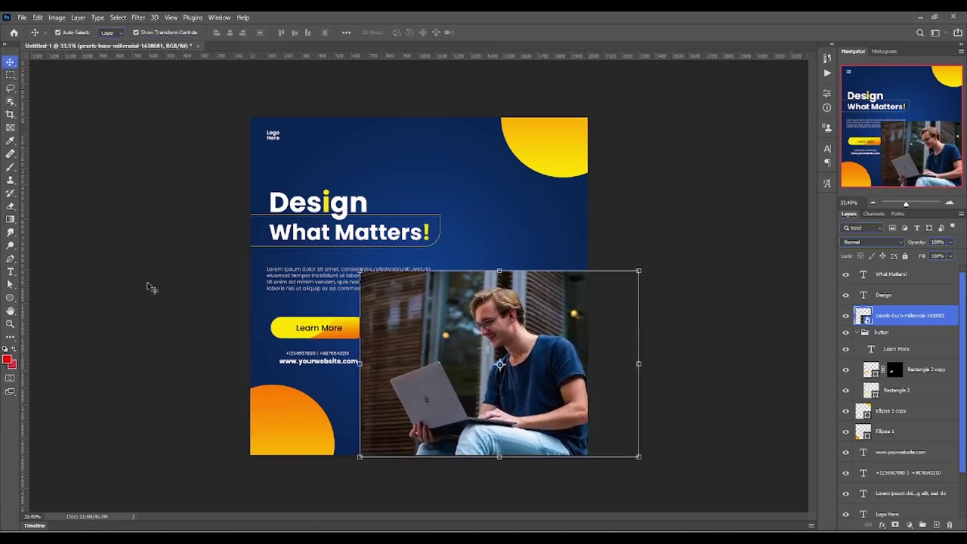
left_click(10, 297)
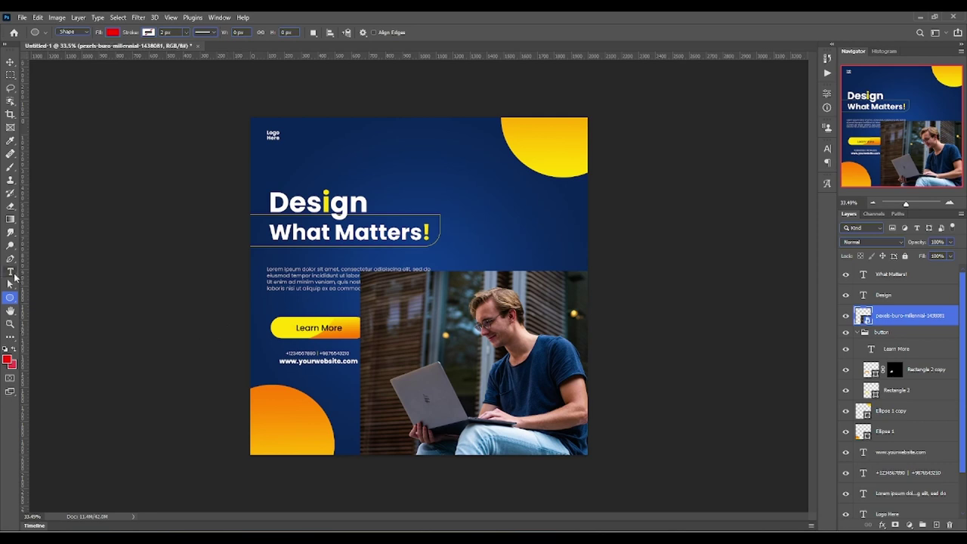
Draw a red rectangle, Rectangle 3, over the laptop photo area
left_click(10, 260)
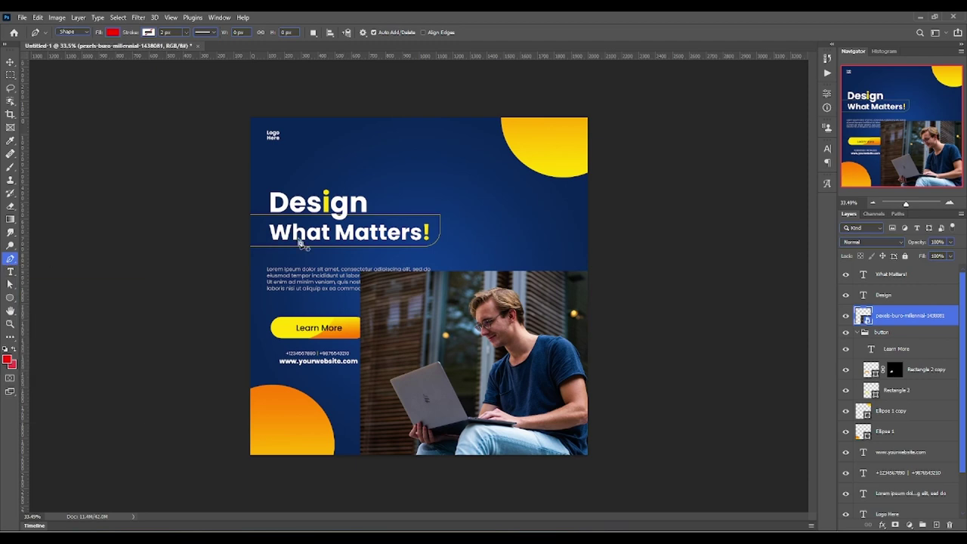
right_click(10, 298)
left_click(53, 300)
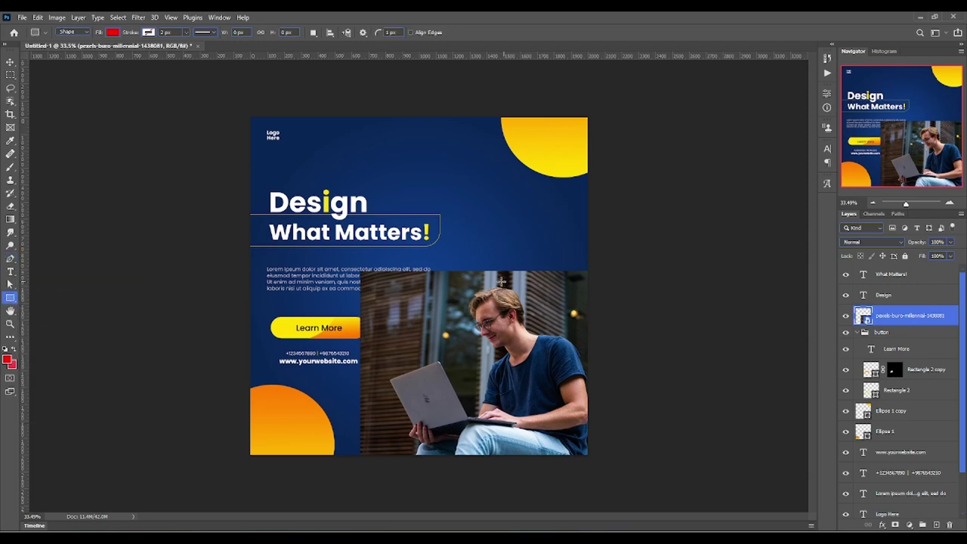
left_click_drag(375, 266, 621, 467)
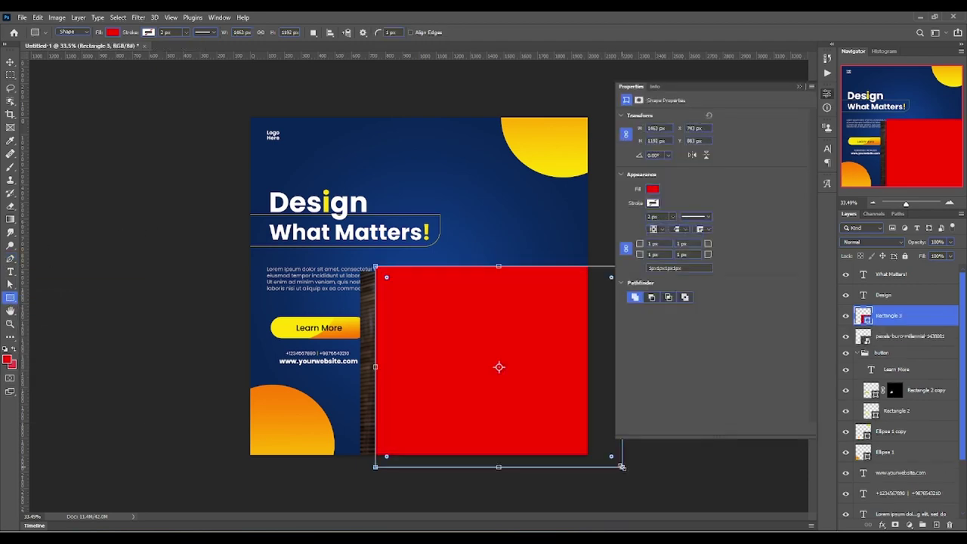
Move the laptop photo layer above Rectangle 3 and clip it inside the red rectangle
left_click(798, 84)
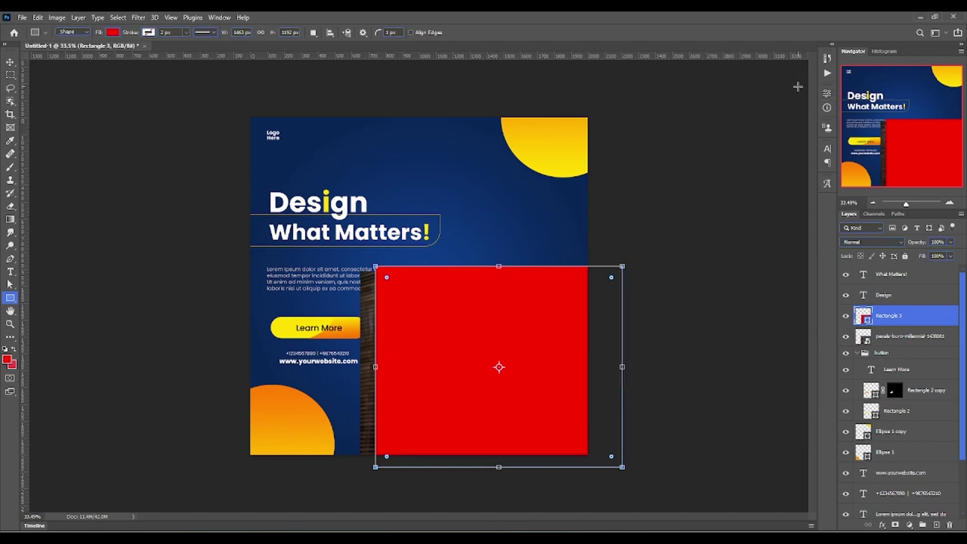
left_click_drag(920, 336, 922, 307)
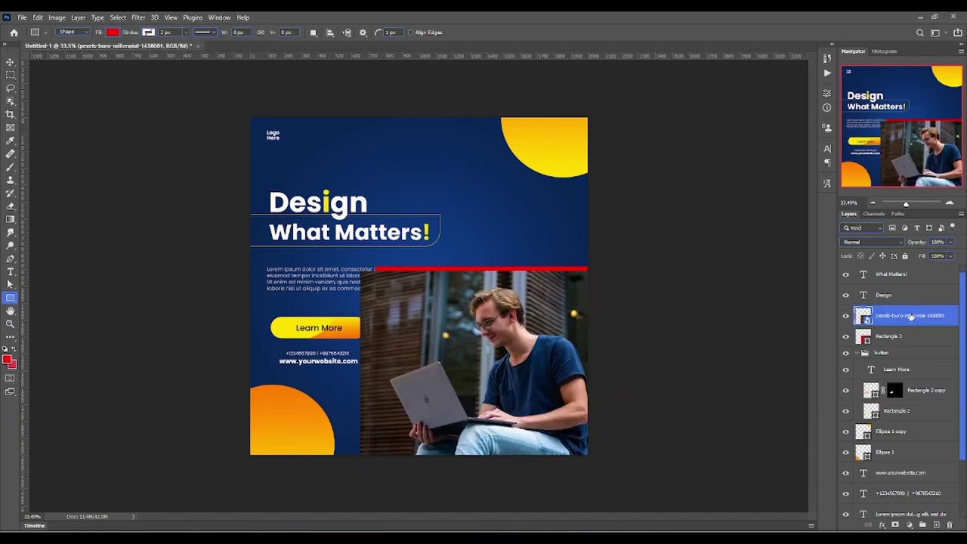
right_click(913, 316)
left_click(807, 321)
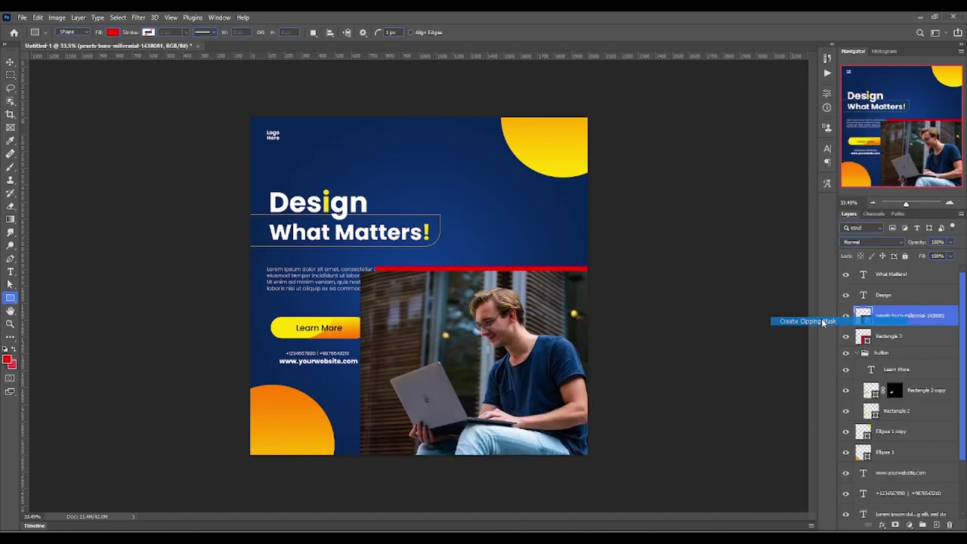
Stretch Rectangle 3's top up to the headline so a red band shows above the photo
left_click(11, 62)
left_click(900, 338)
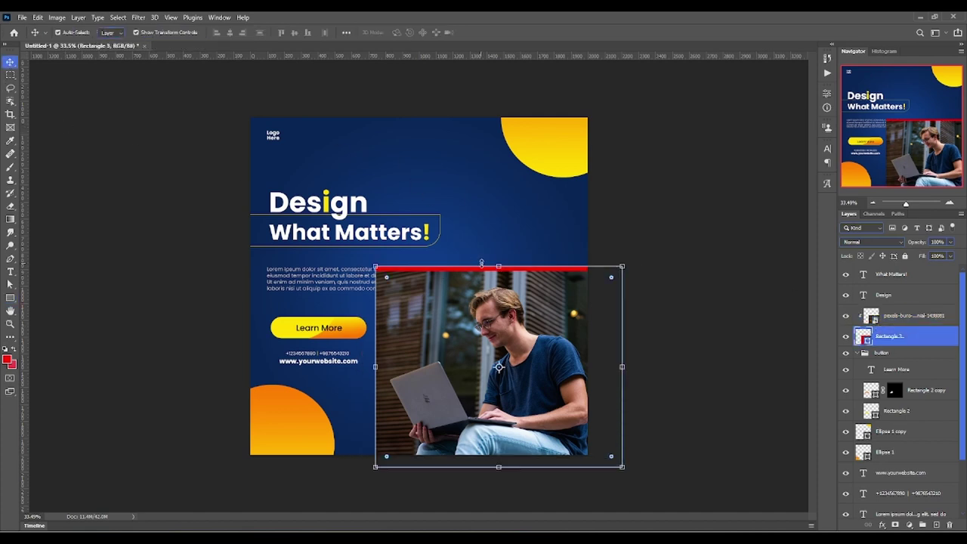
left_click_drag(498, 266, 498, 211)
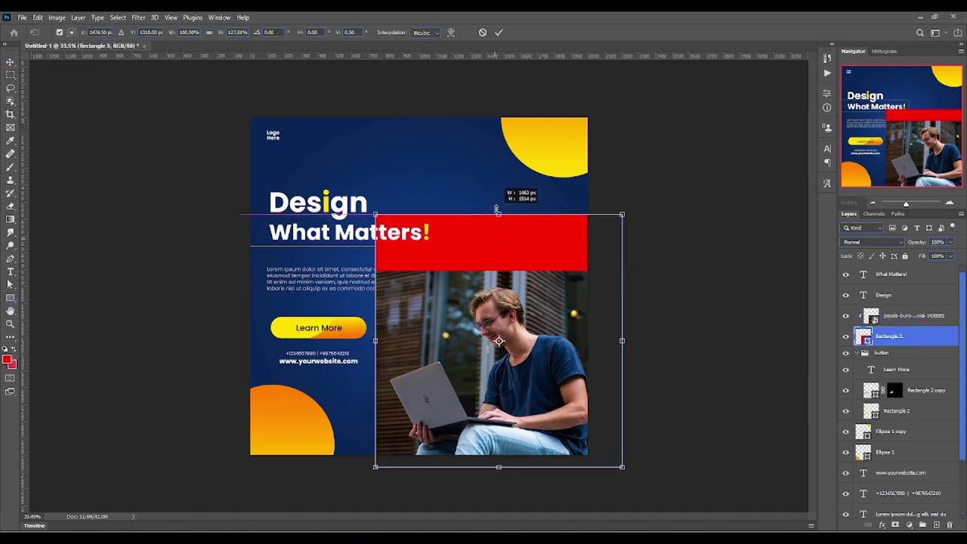
key("Return")
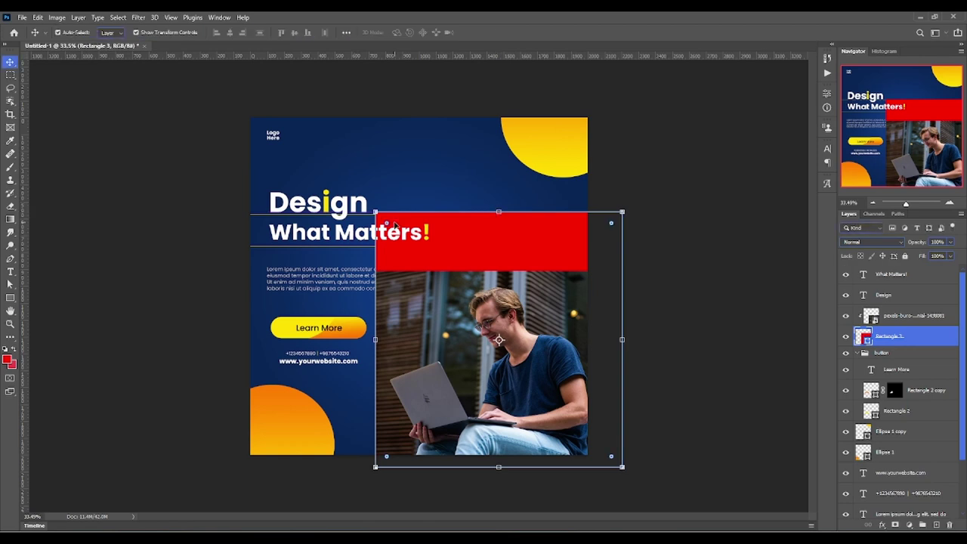
left_click(828, 150)
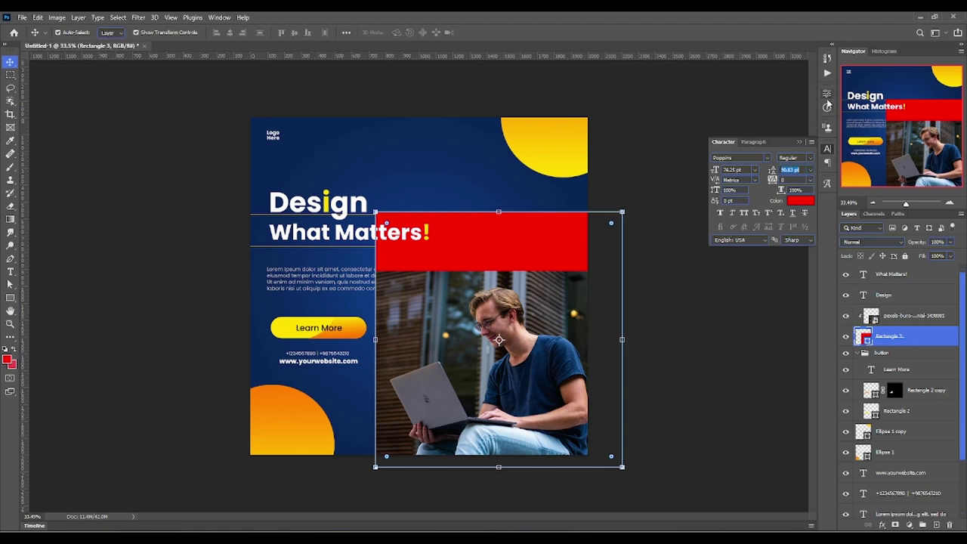
Unlink Rectangle 3's corner radii, set bottom-right to 0 px and top-left to roughly 745 px
left_click(828, 93)
left_click(628, 249)
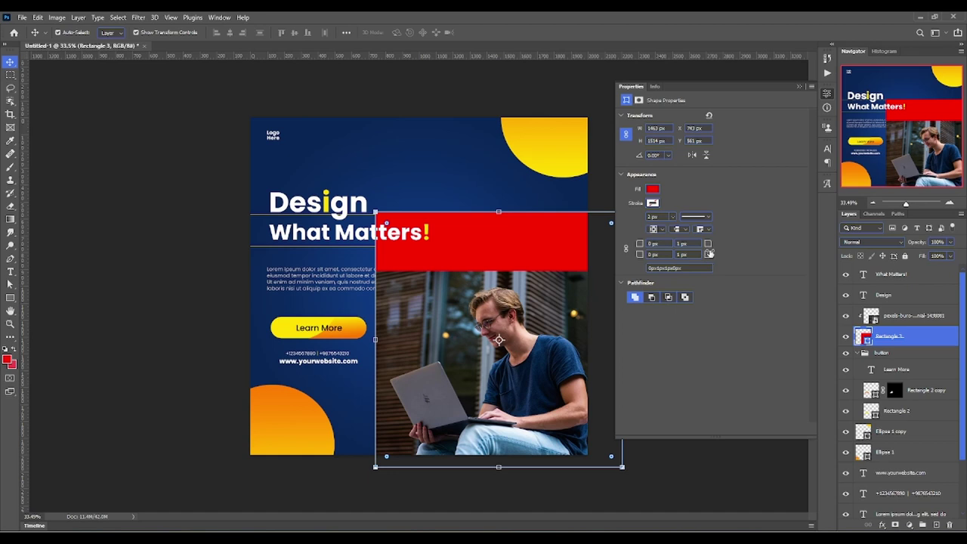
left_click_drag(710, 255, 638, 248)
left_click_drag(764, 244, 920, 238)
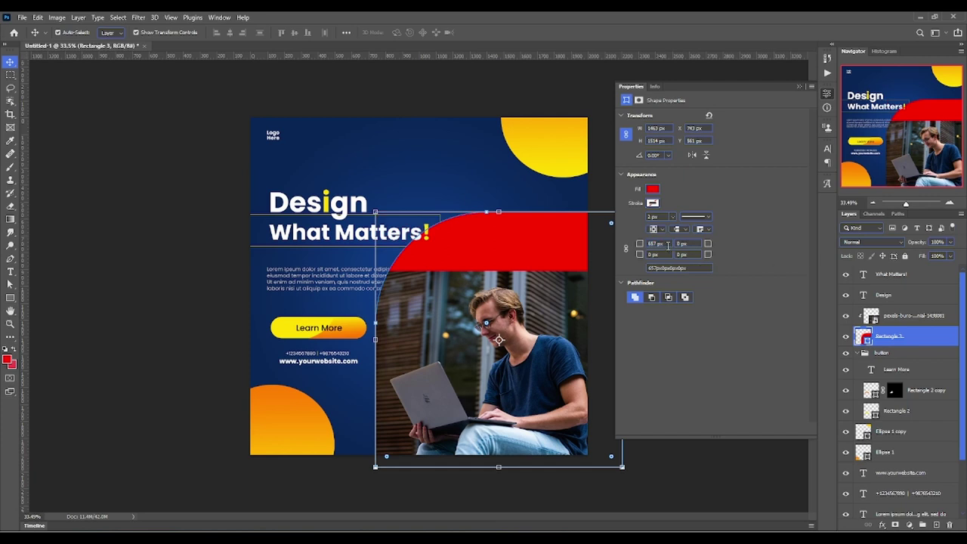
left_click_drag(668, 246, 684, 243)
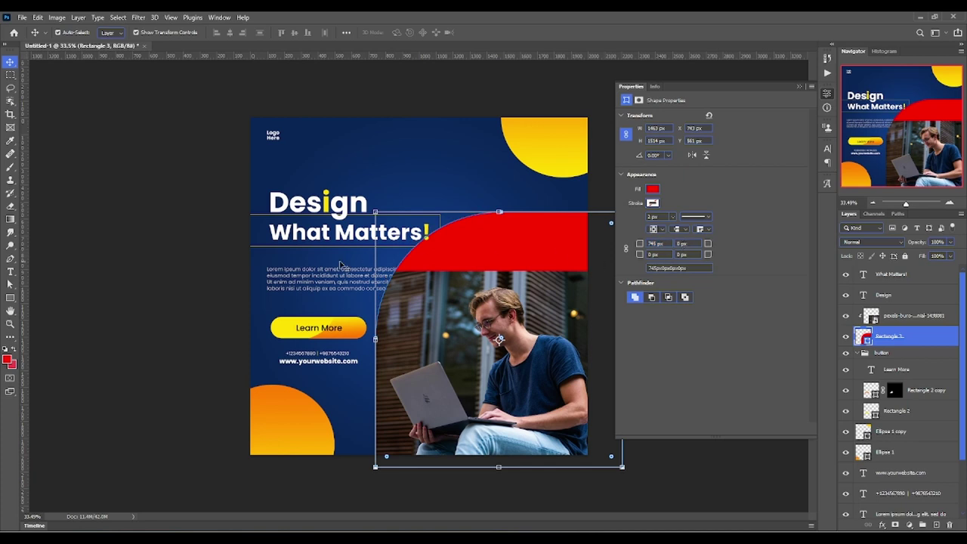
left_click(454, 323)
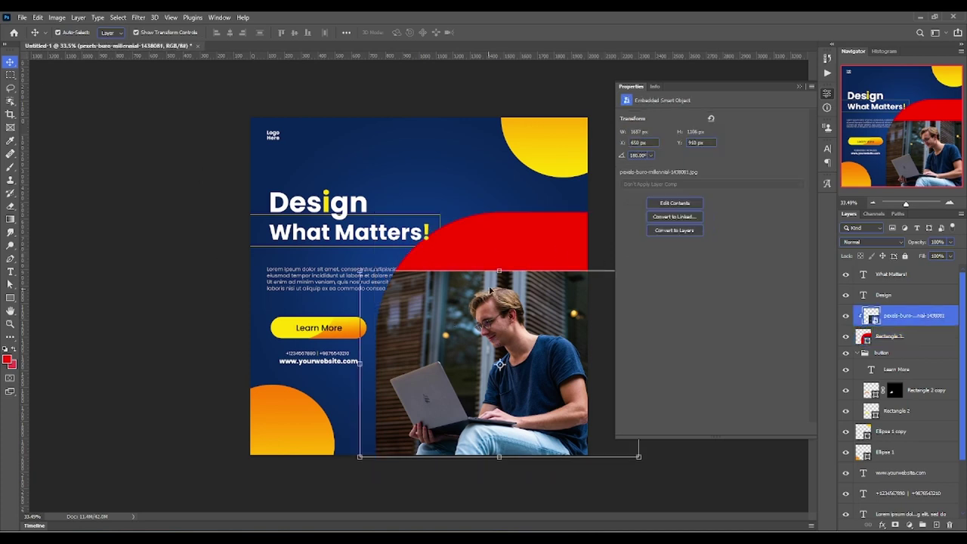
Enlarge the laptop photo upward so it fills the arch
left_click_drag(498, 270, 508, 198)
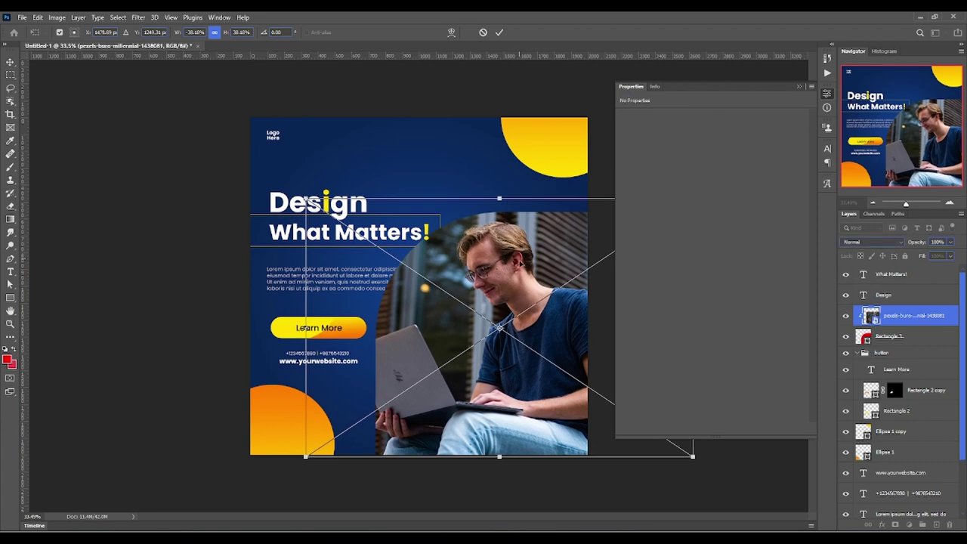
key("Return")
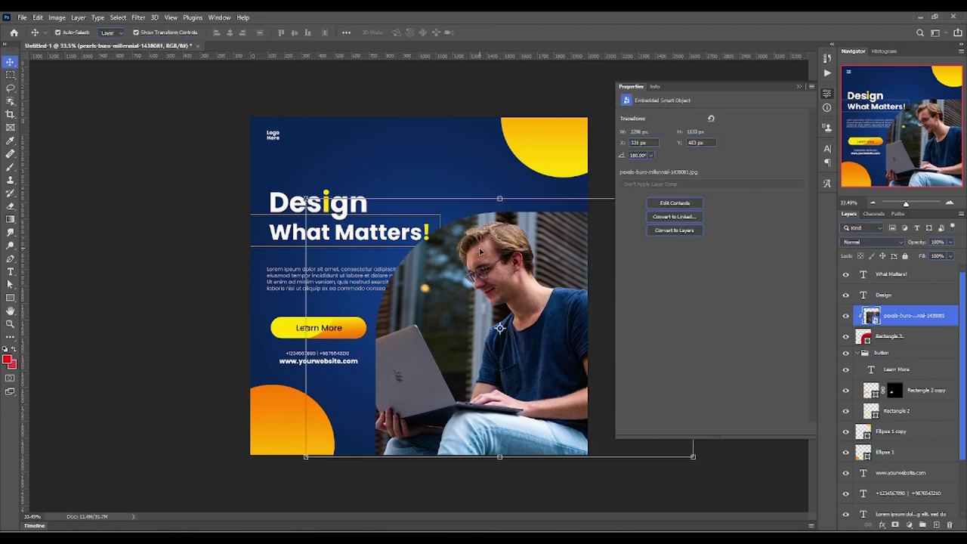
left_click(800, 87)
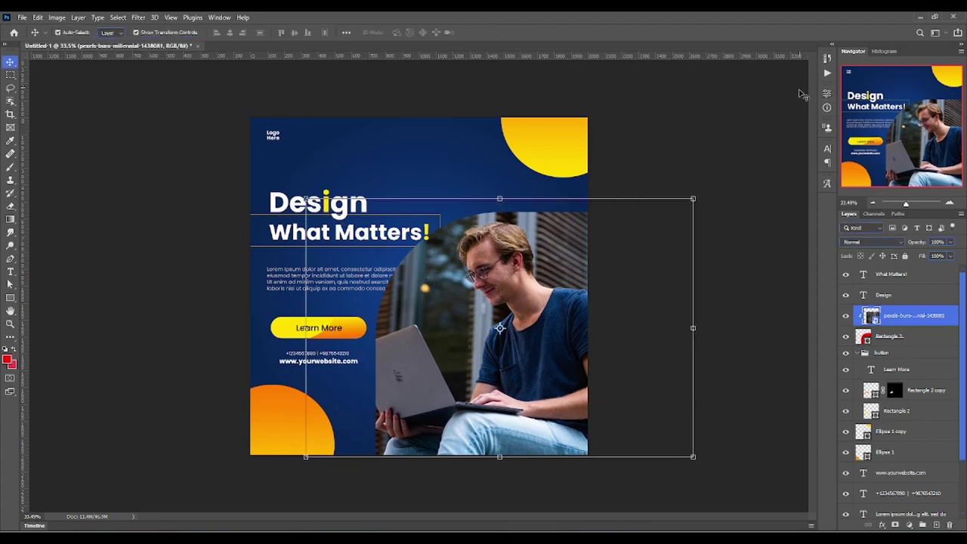
Nudge the photo and then the arched frame right with two Shift+Right presses each
key("shift+Right")
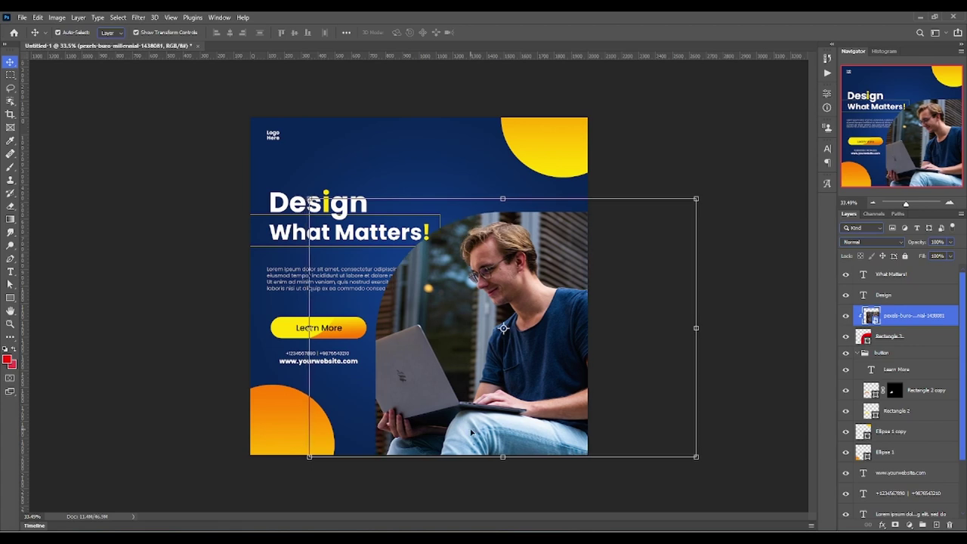
key("shift+Right")
key("shift+Right")
left_click(895, 336)
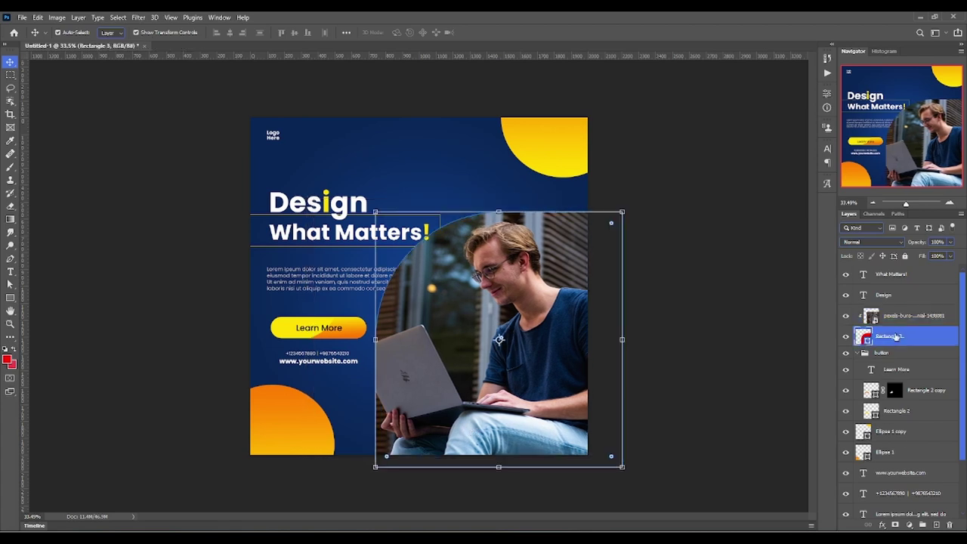
key("shift+Right")
key("shift+Right")
key("shift+Right")
key("shift+Right")
key("shift+Right")
key("shift+Right")
key("shift+Right")
key("shift+Right")
key("shift+Right")
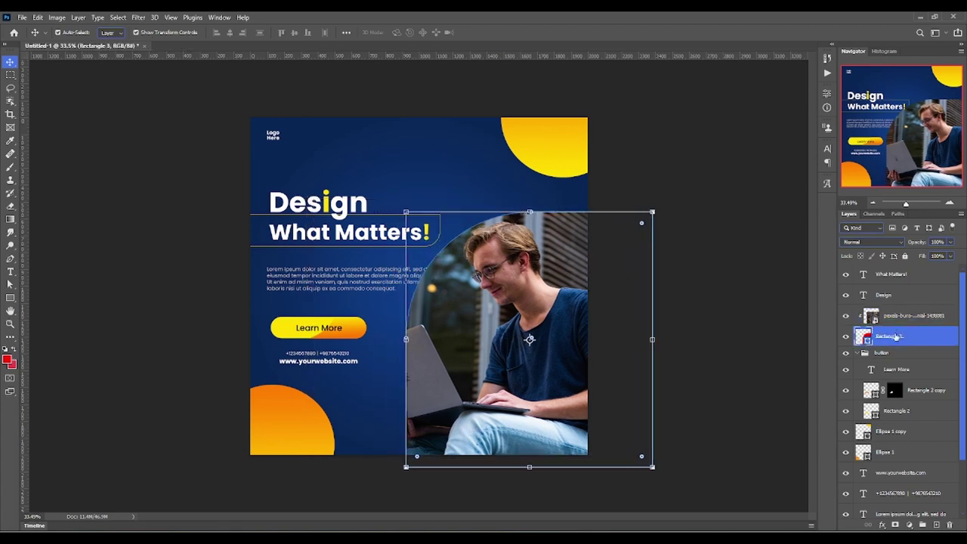
key("shift+Right")
key("shift+Right")
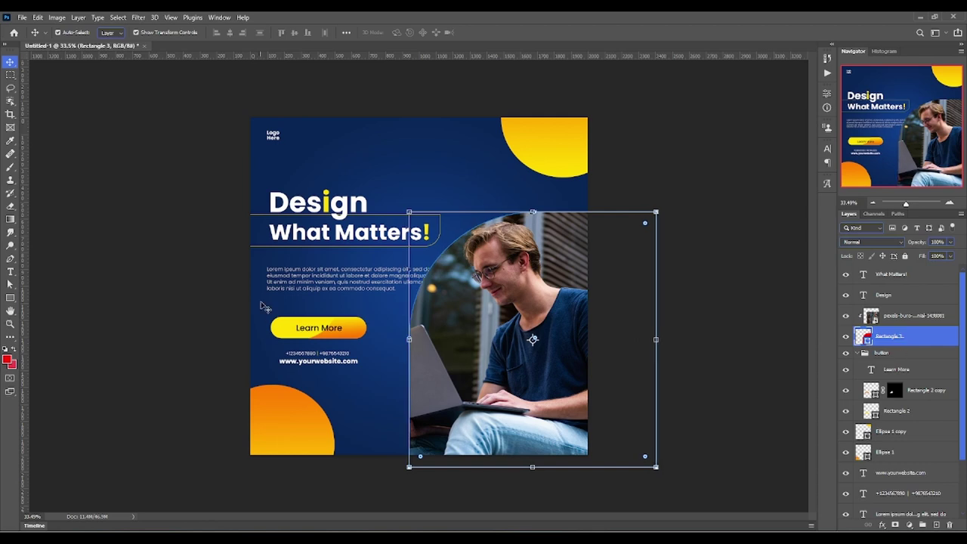
scroll(227, 287, "up", 1)
Zoom in on the body paragraph and keep 'do' joined to the eiusmod line
left_click(10, 323)
left_click_drag(368, 275, 421, 270)
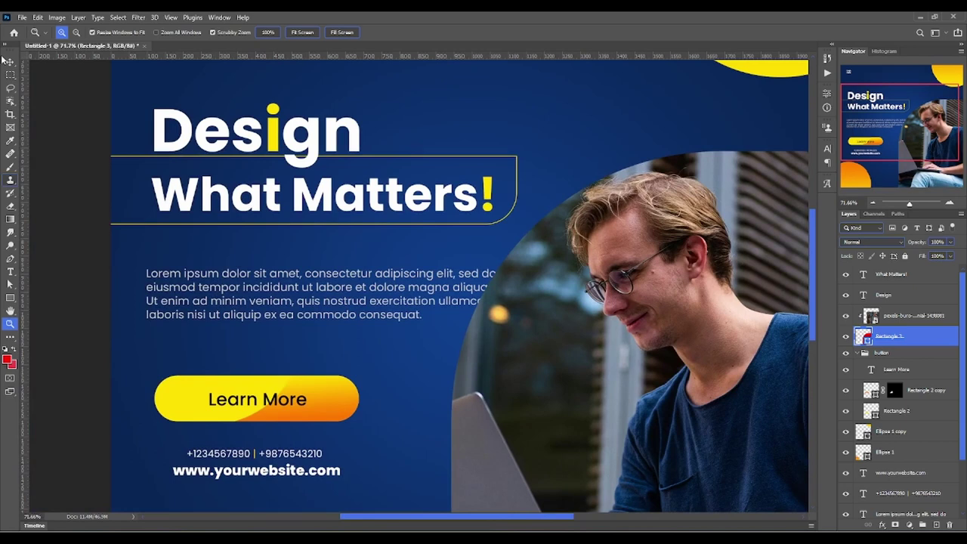
left_click(9, 61)
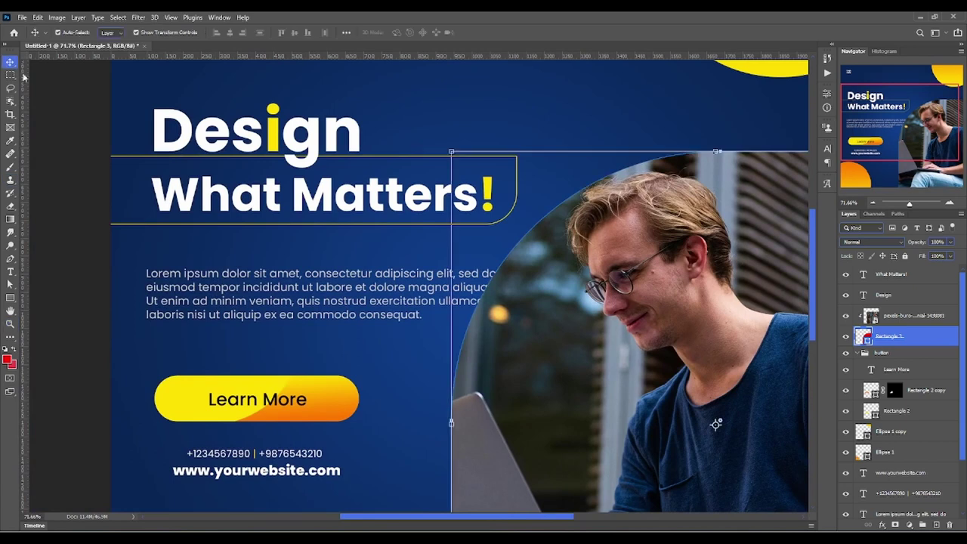
double_click(317, 287)
left_click(454, 275)
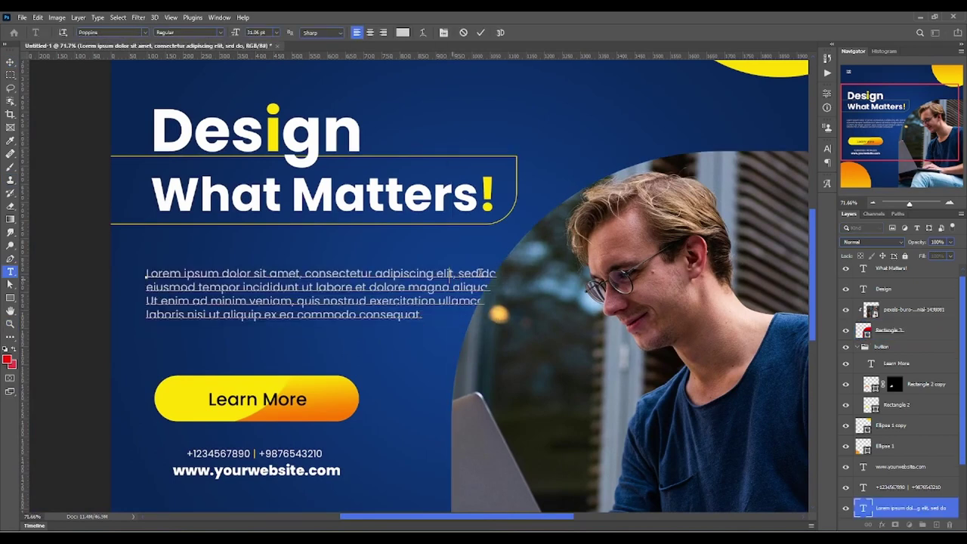
left_click(481, 273)
key("Return")
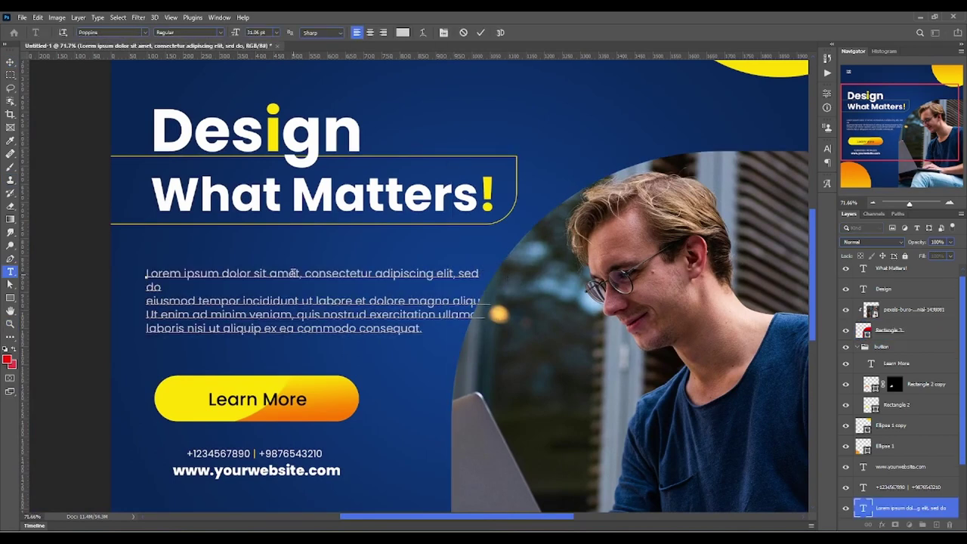
key("BackSpace")
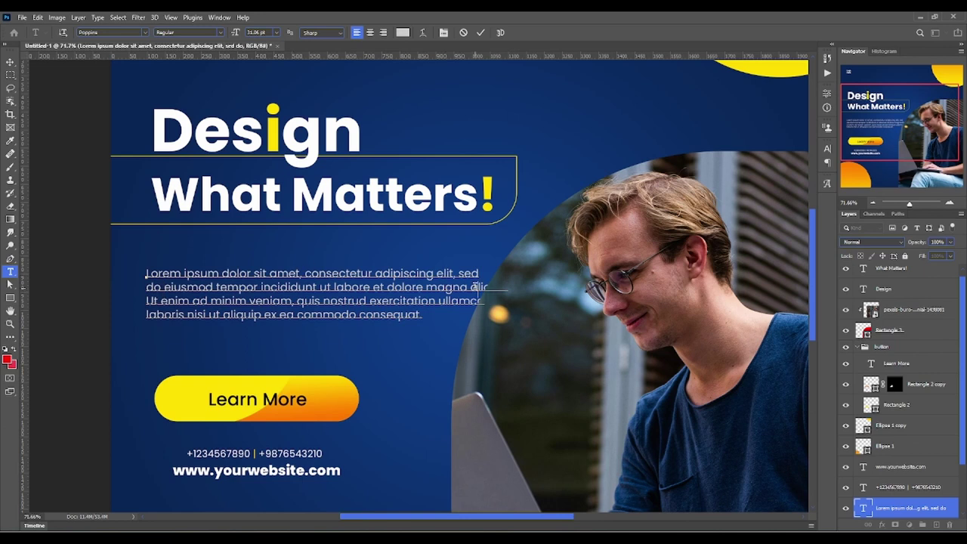
Rebreak the lines around 'aliqua.', 'ullamco' and 'commodo consequat.' to get five shorter lines
left_click(477, 287)
key("Return")
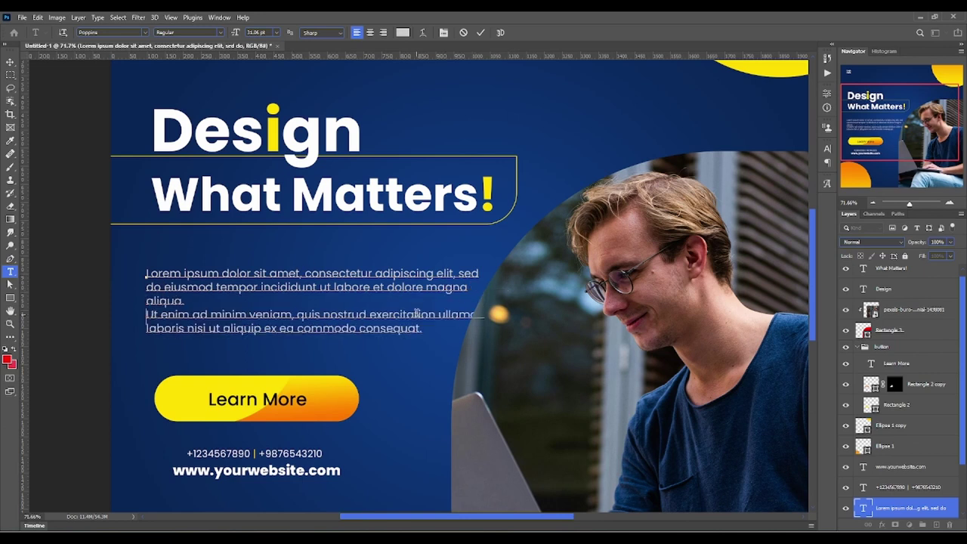
key("BackSpace")
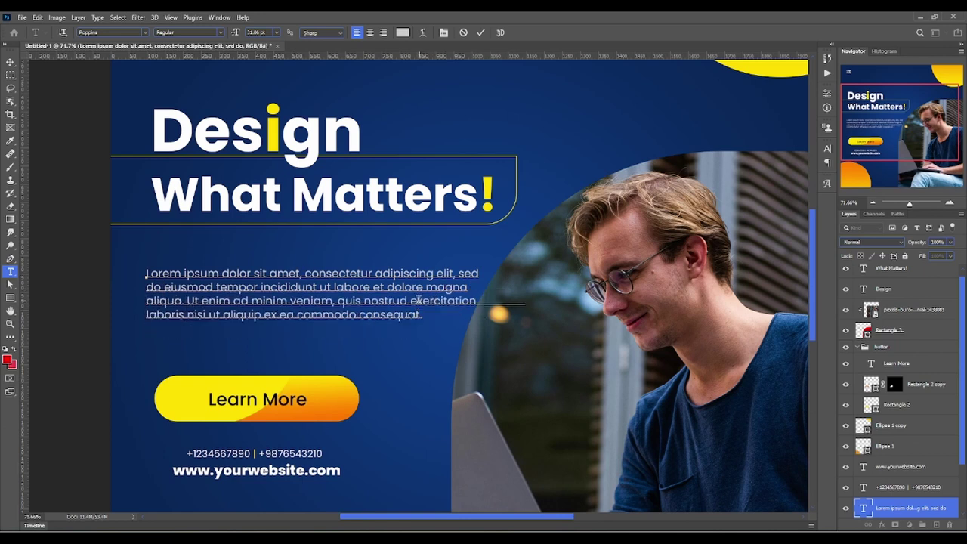
type("ullamco")
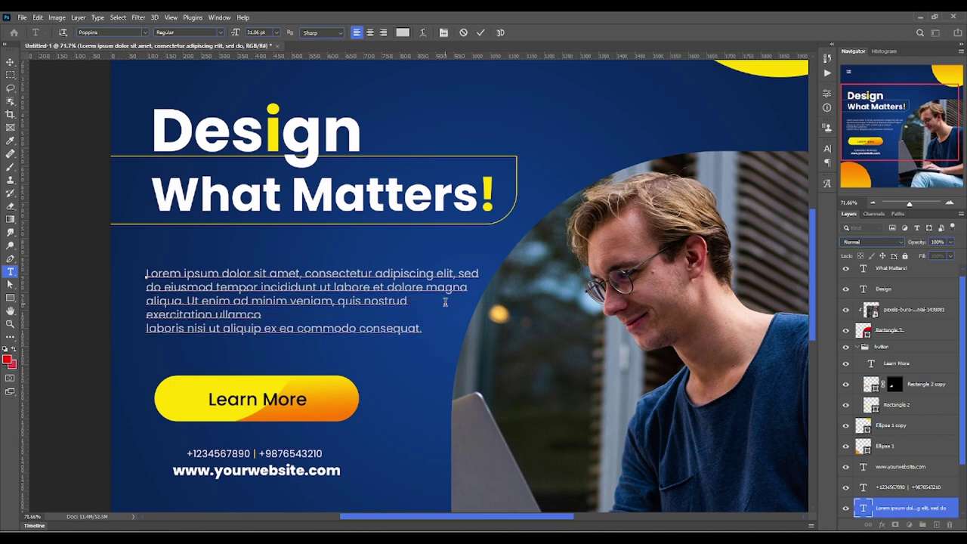
key("BackSpace")
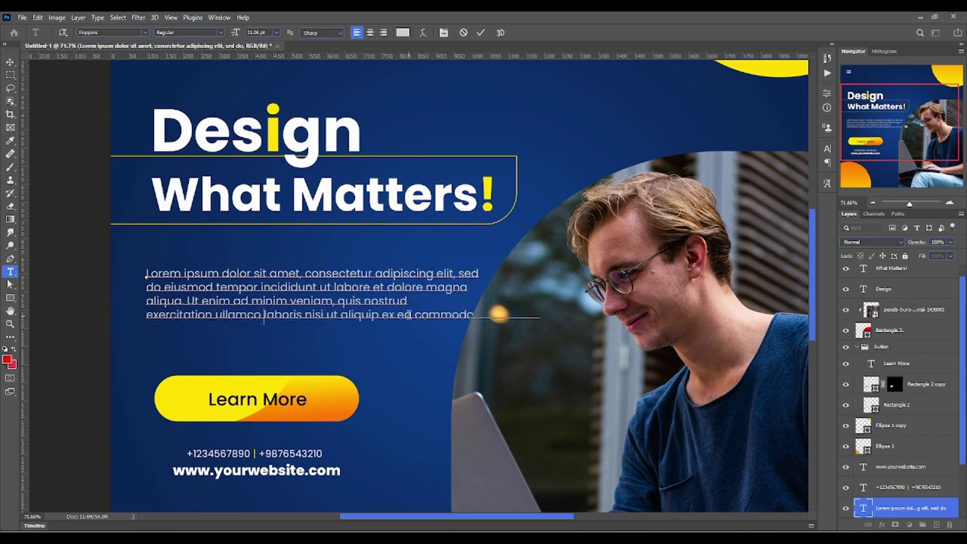
key("Return")
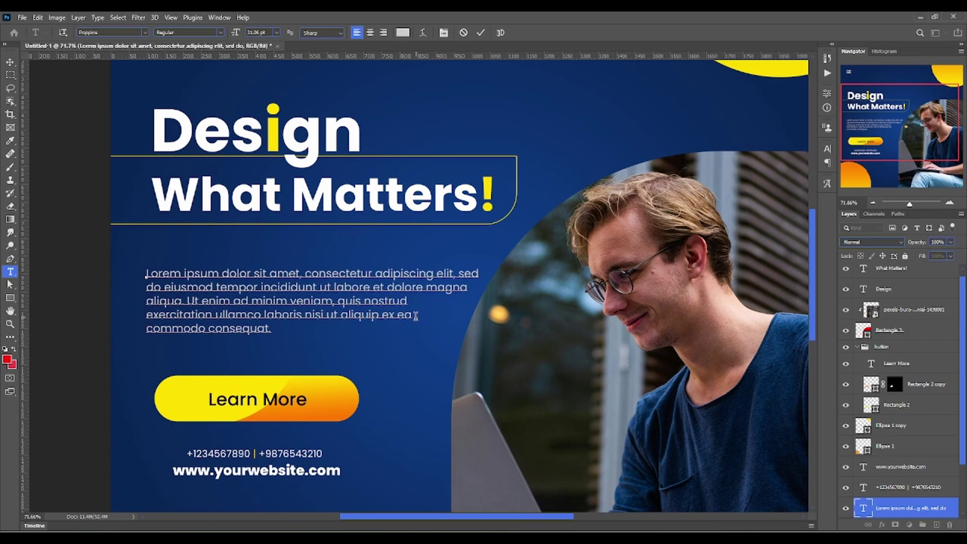
left_click(10, 324)
Switch the arched frame's stroke to a gradient, starting from the red preset
mouse_move(363, 330)
left_mouse_down()
mouse_move(313, 340)
mouse_move(562, 330)
left_mouse_up()
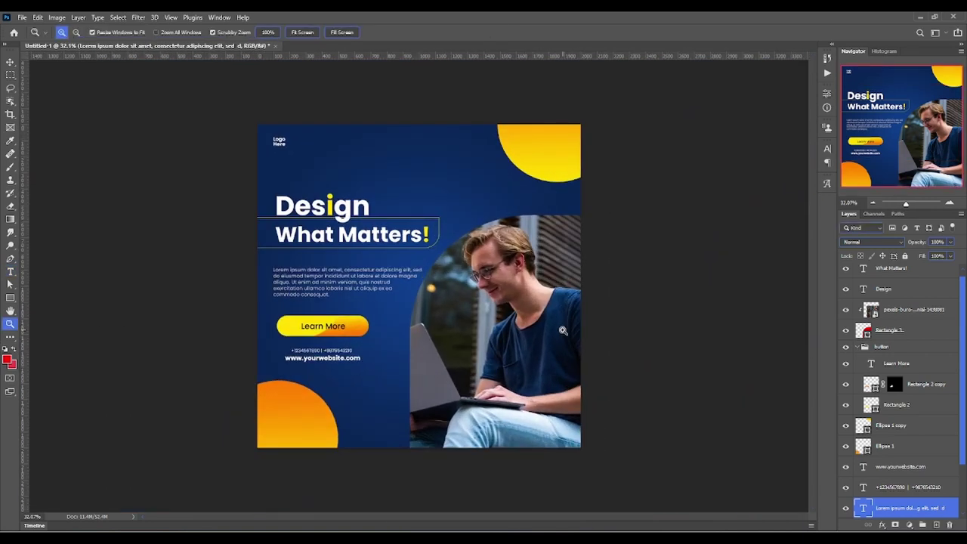
left_click(10, 62)
left_click(573, 243)
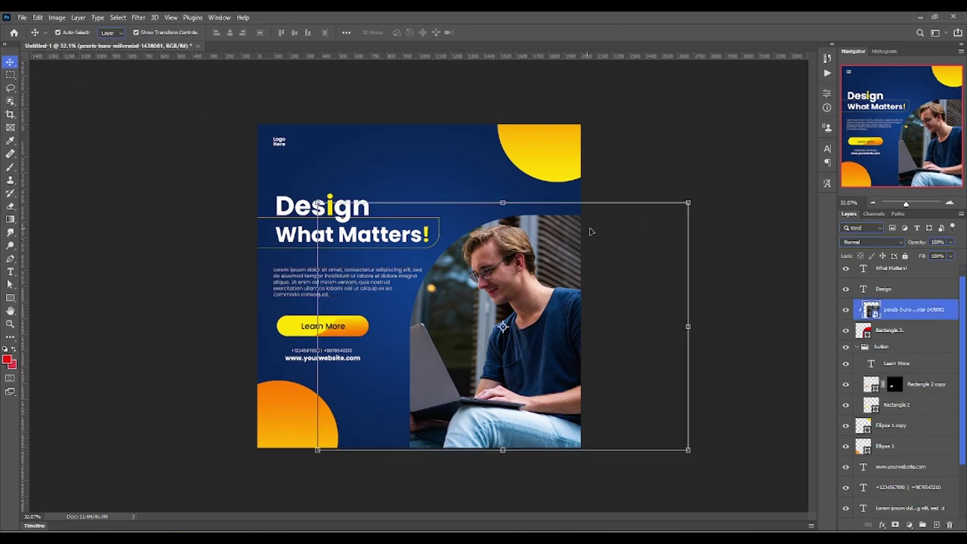
left_click(890, 330)
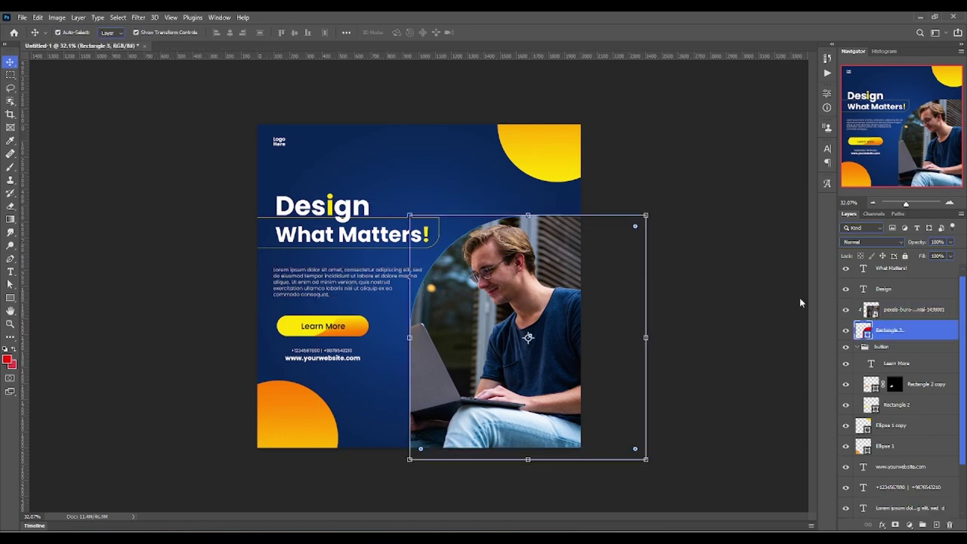
left_click(10, 298)
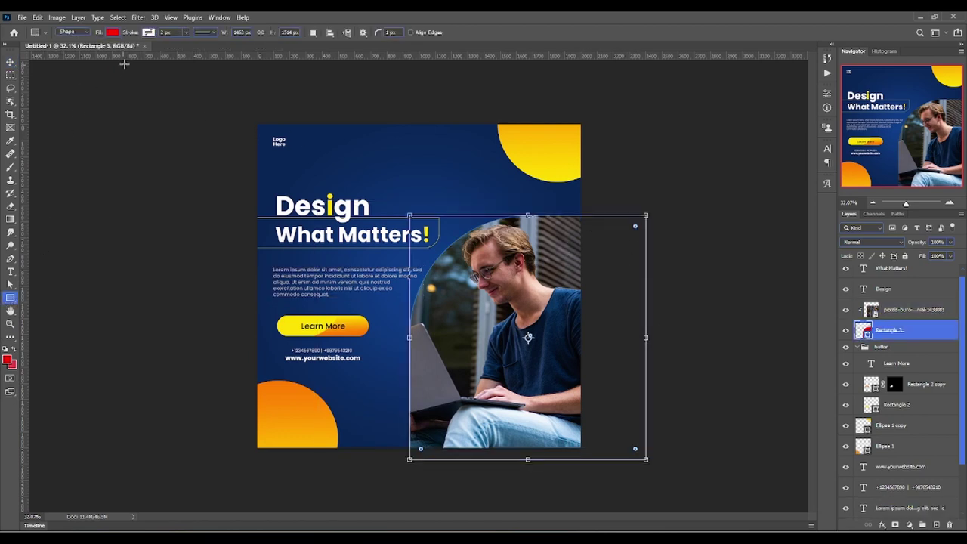
left_click(144, 33)
left_click(126, 51)
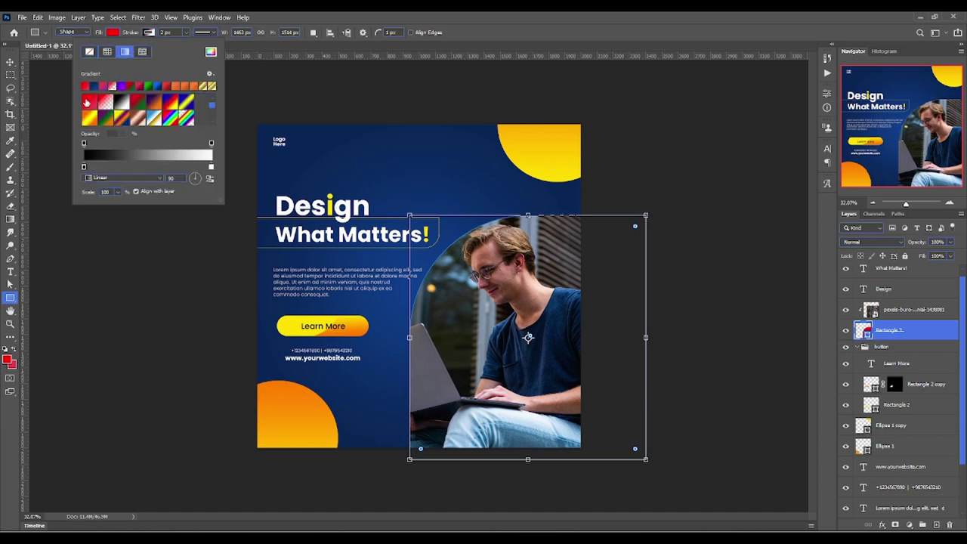
left_click(90, 99)
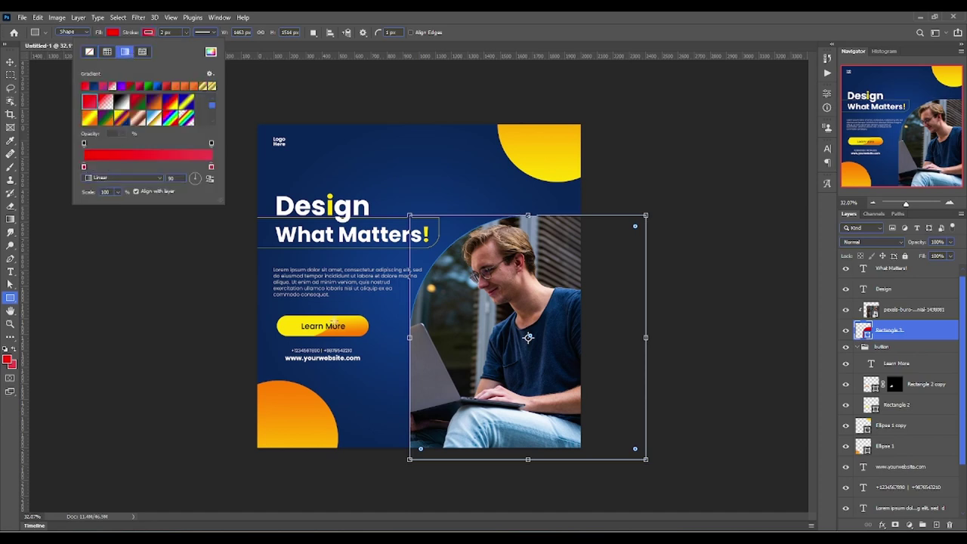
left_click(135, 157)
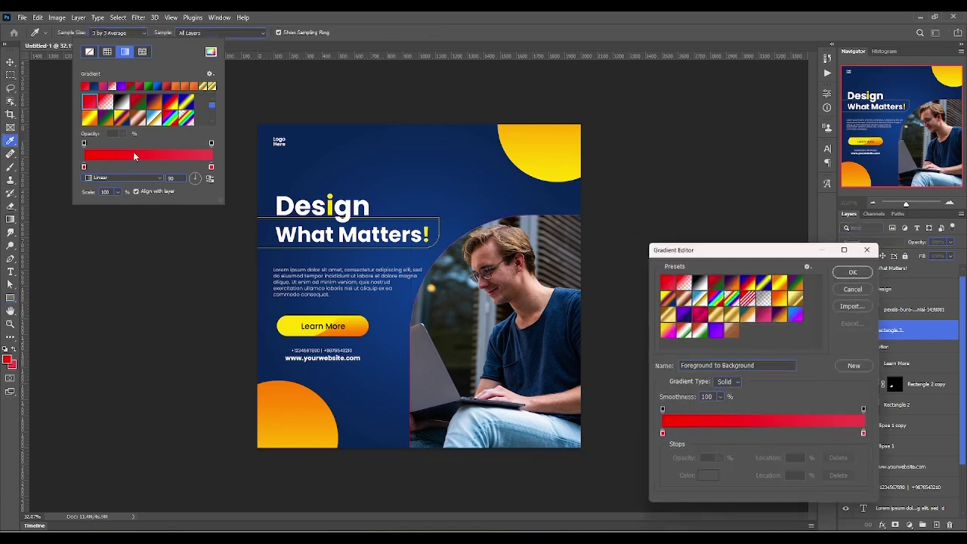
Set the stroke gradient stops to yellow and orange sampled from the Learn More button
left_click(662, 433)
left_click(707, 477)
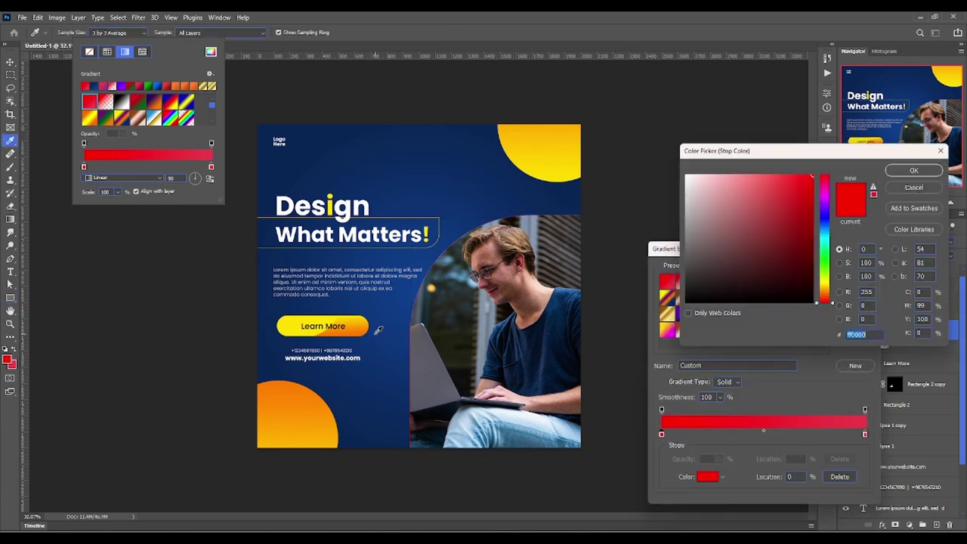
left_click(289, 321)
key("Return")
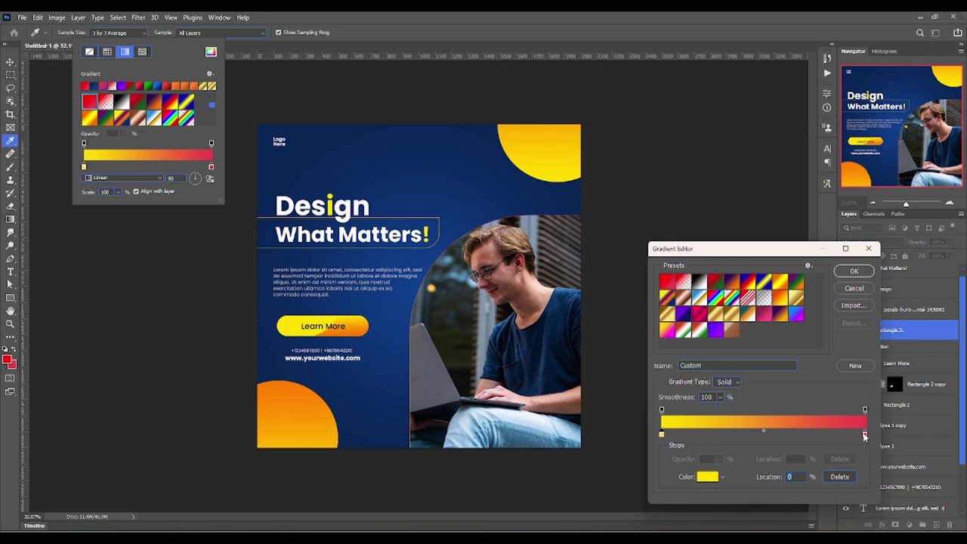
left_click(865, 434)
left_click(710, 477)
left_click(325, 334)
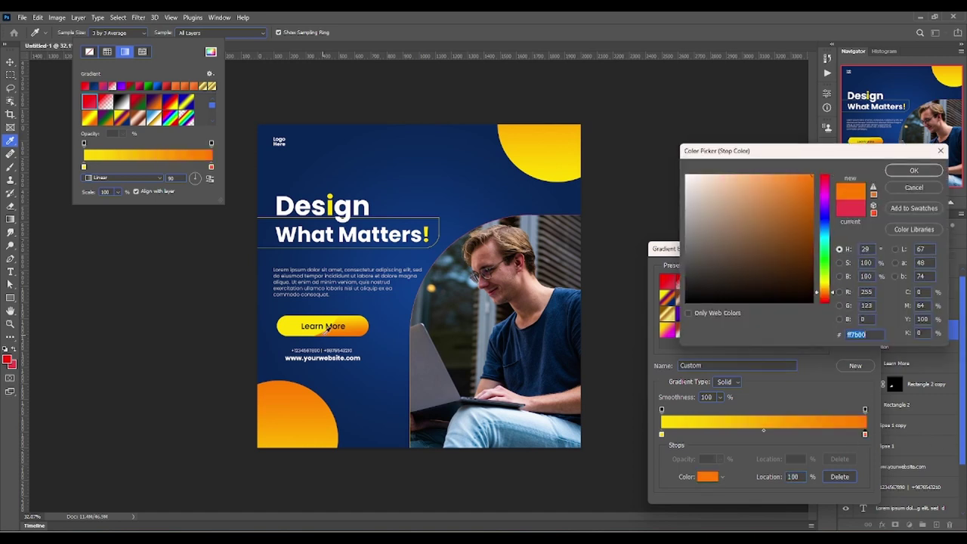
key("Return")
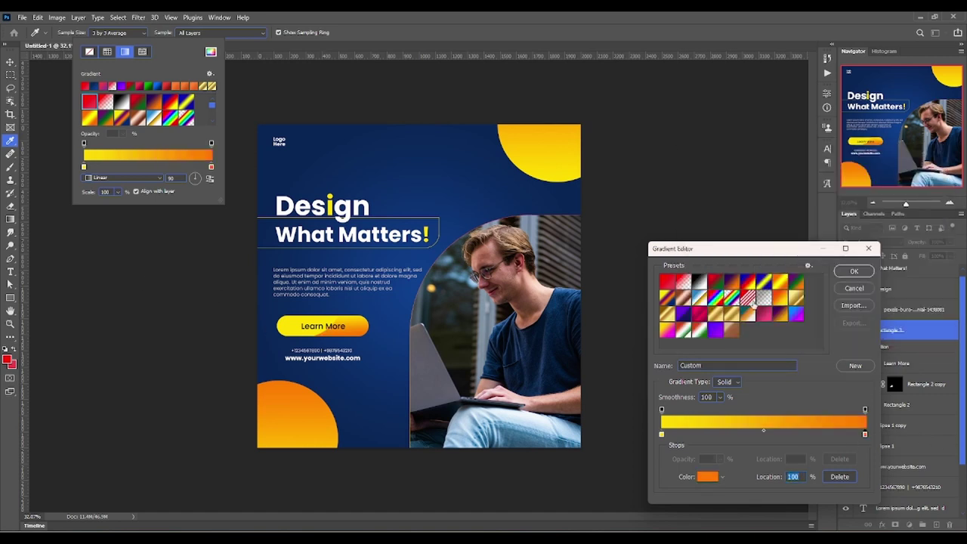
key("Return")
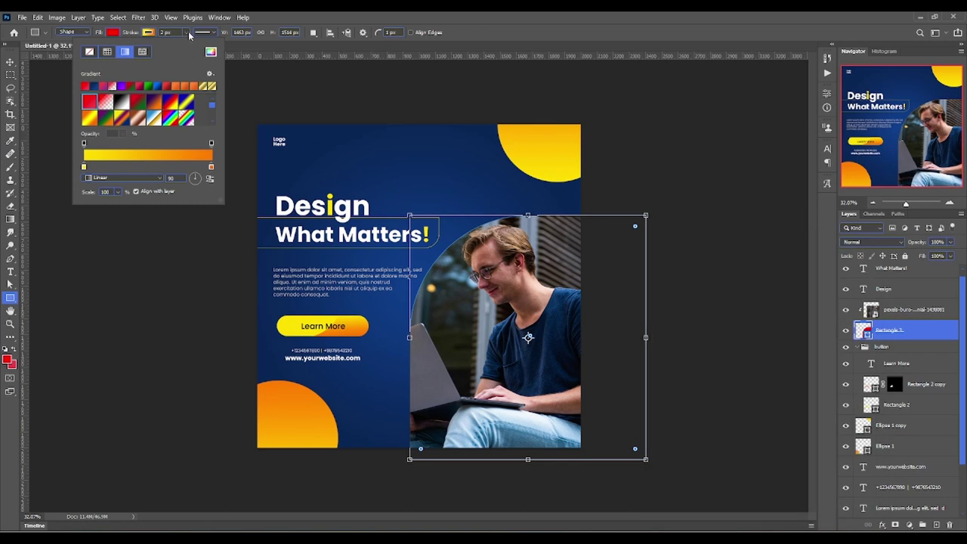
Set the frame's stroke width to 28.15 px and its gradient angle to 45°
left_click(187, 34)
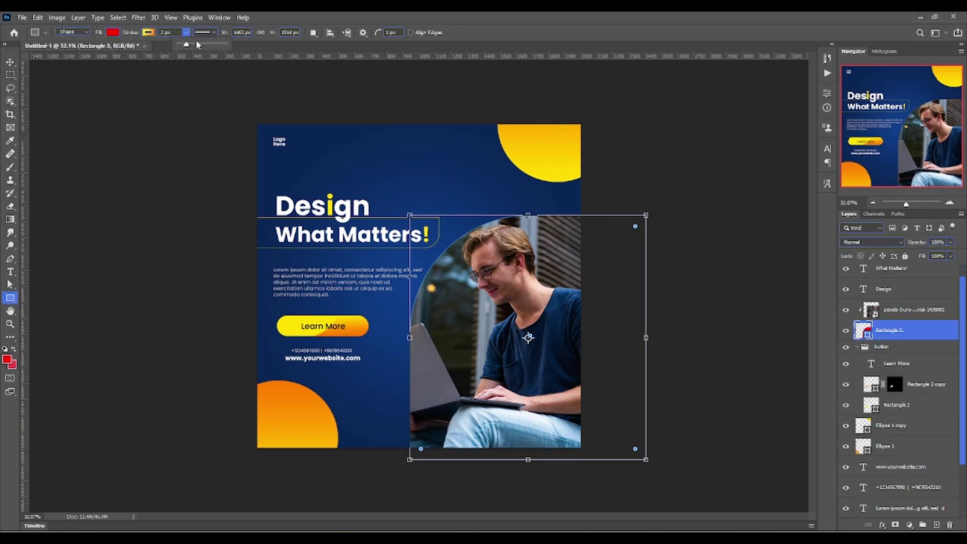
left_click_drag(193, 47, 216, 47)
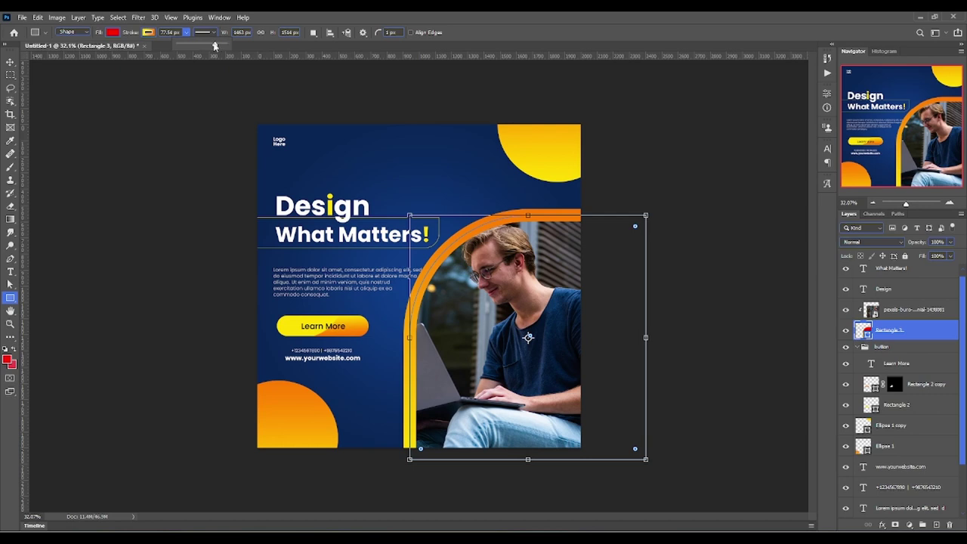
left_click_drag(205, 47, 208, 47)
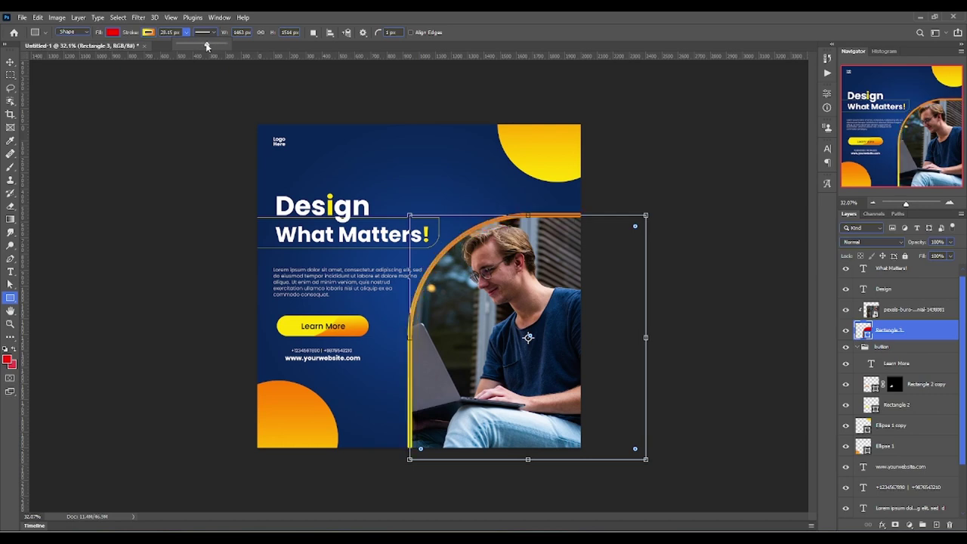
left_click(148, 32)
left_click(199, 177)
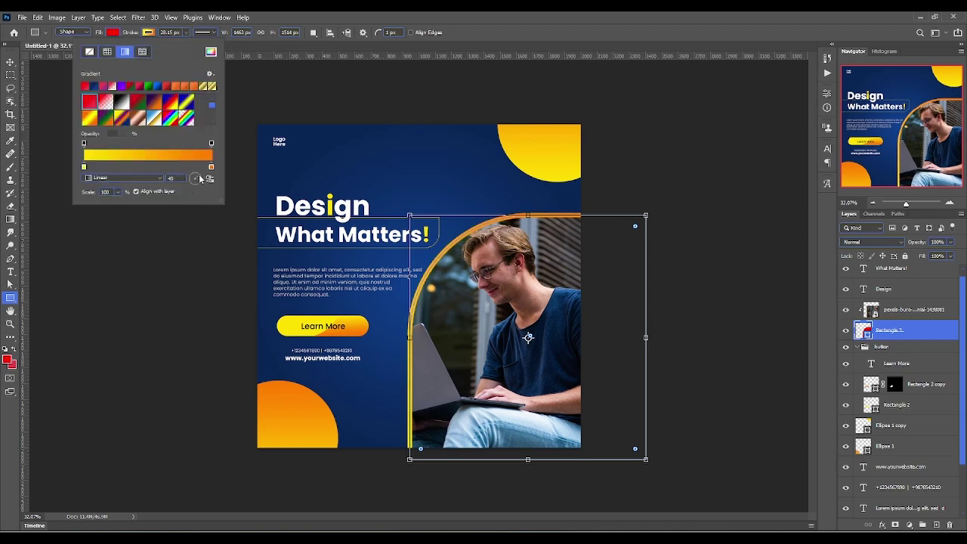
key("Return")
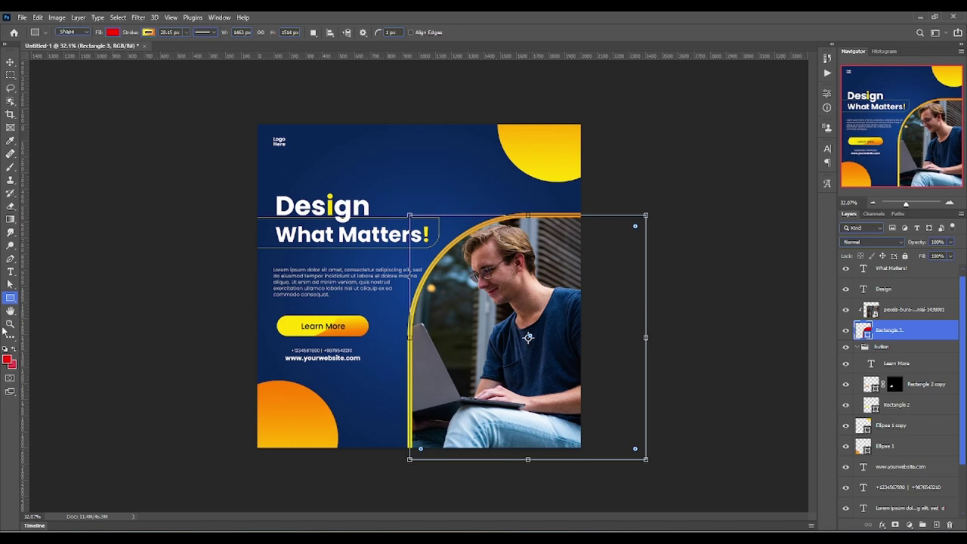
left_click(10, 324)
mouse_move(520, 265)
left_mouse_down()
mouse_move(531, 268)
mouse_move(508, 276)
left_mouse_up()
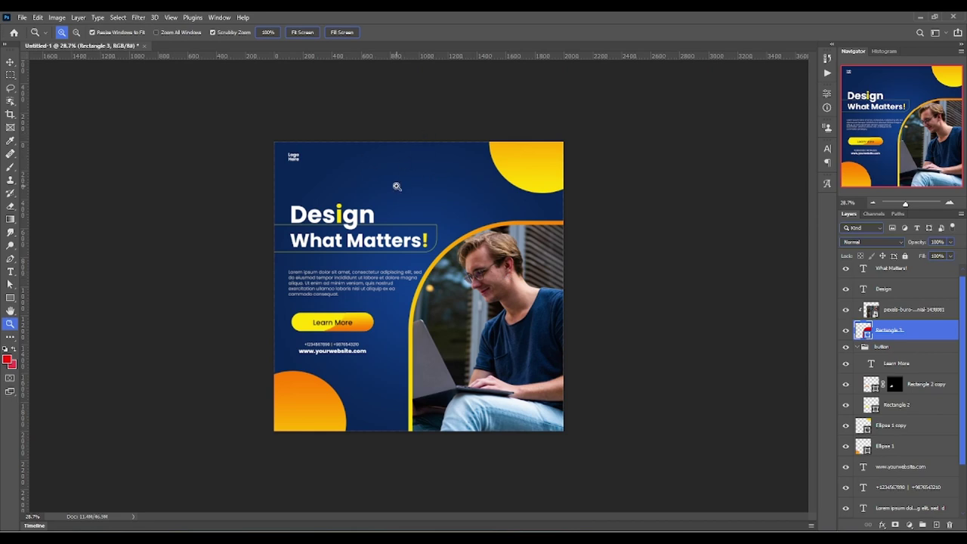
Add a new empty layer above the background
left_click(10, 61)
left_click(392, 166)
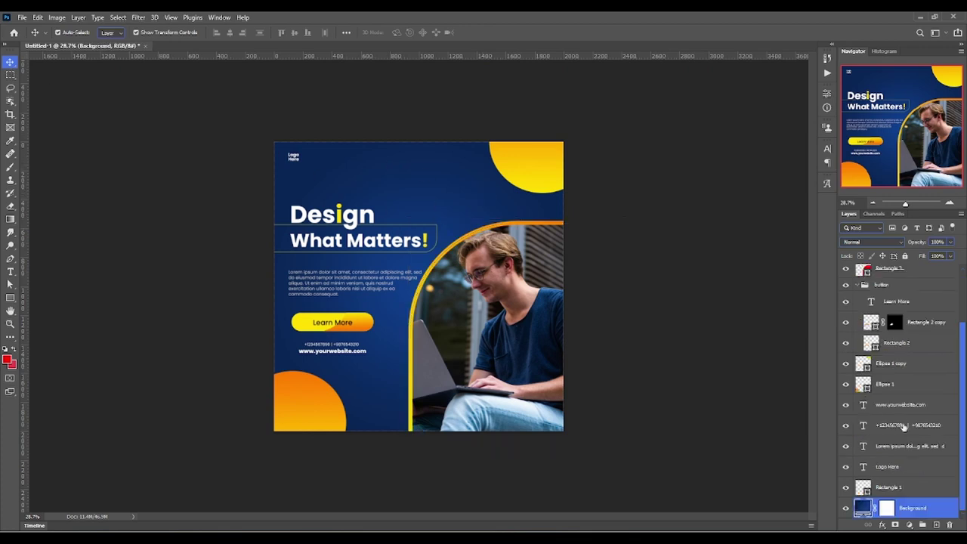
left_click(935, 523)
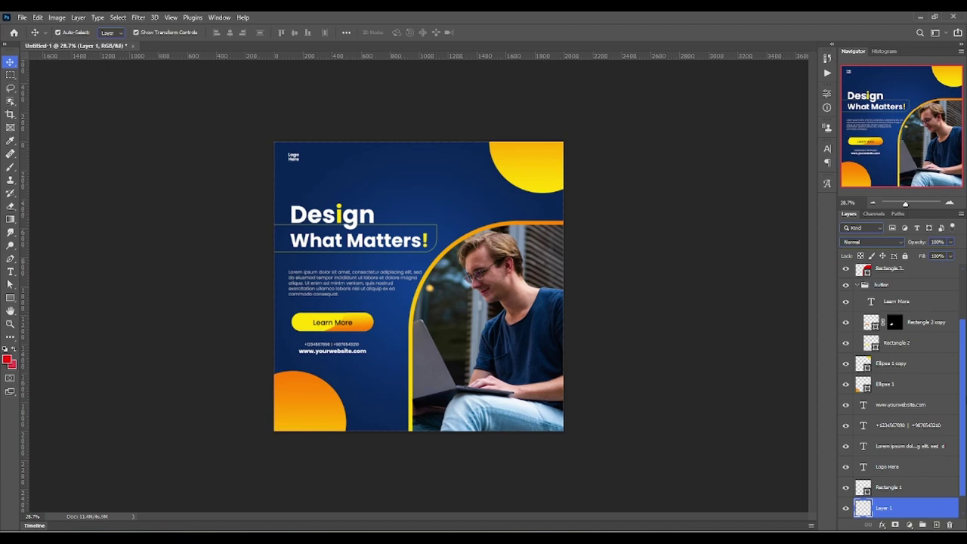
left_click(10, 298)
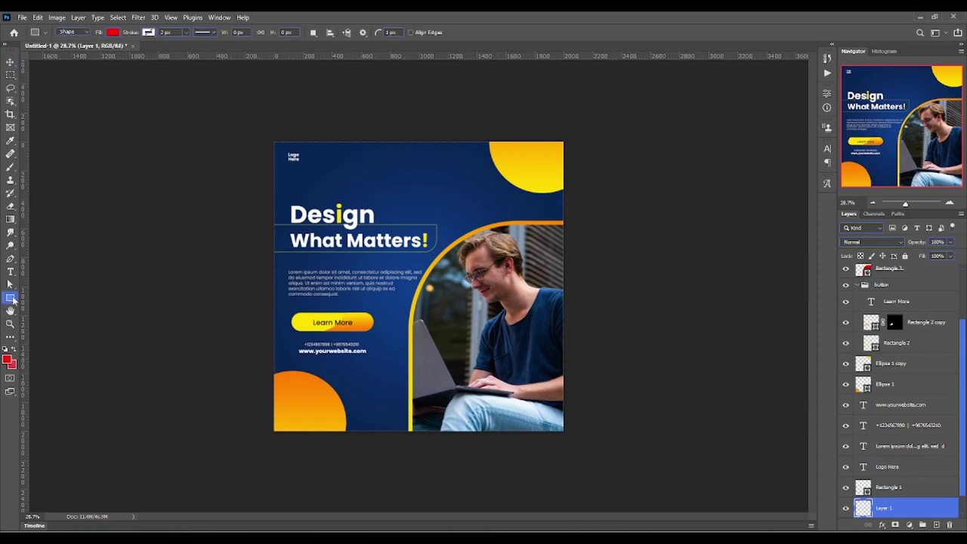
Duplicate the top-right yellow circle, shrink the copy, and stack it just above Background copy
left_click(10, 62)
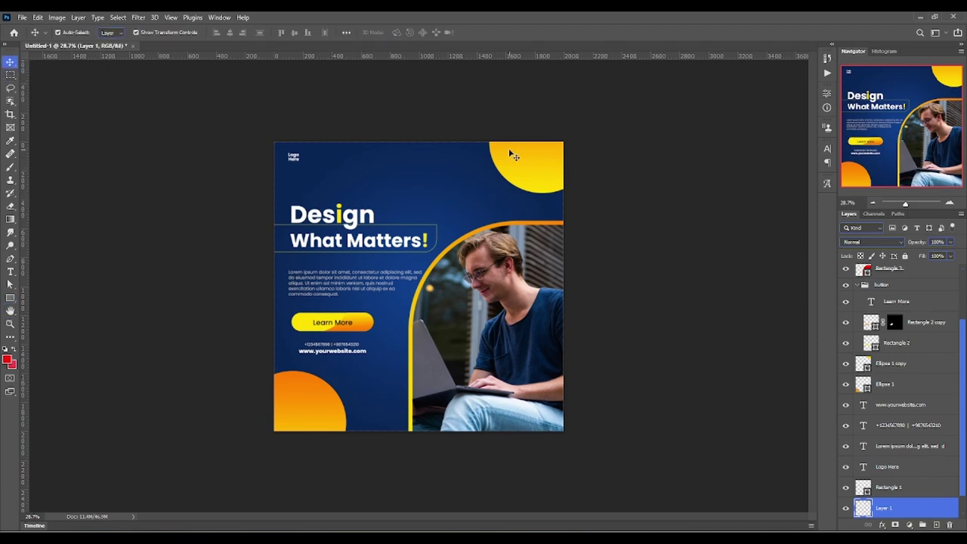
left_click(533, 175)
left_click_drag(499, 166, 393, 197)
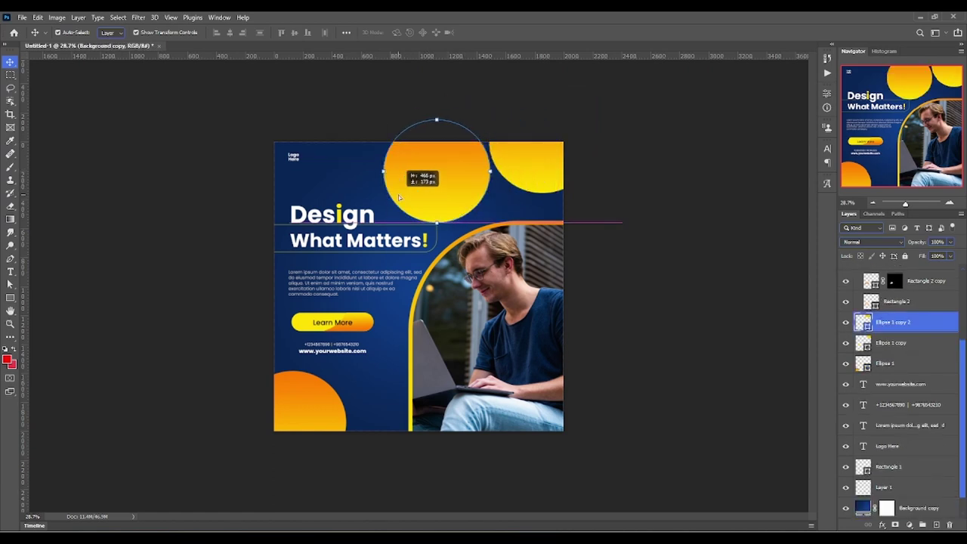
left_click_drag(491, 118, 453, 174)
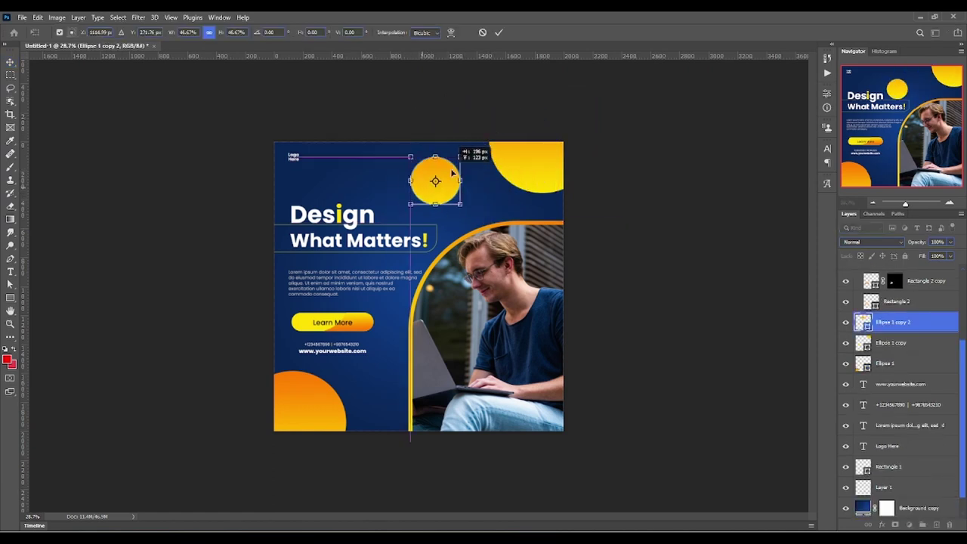
key("Return")
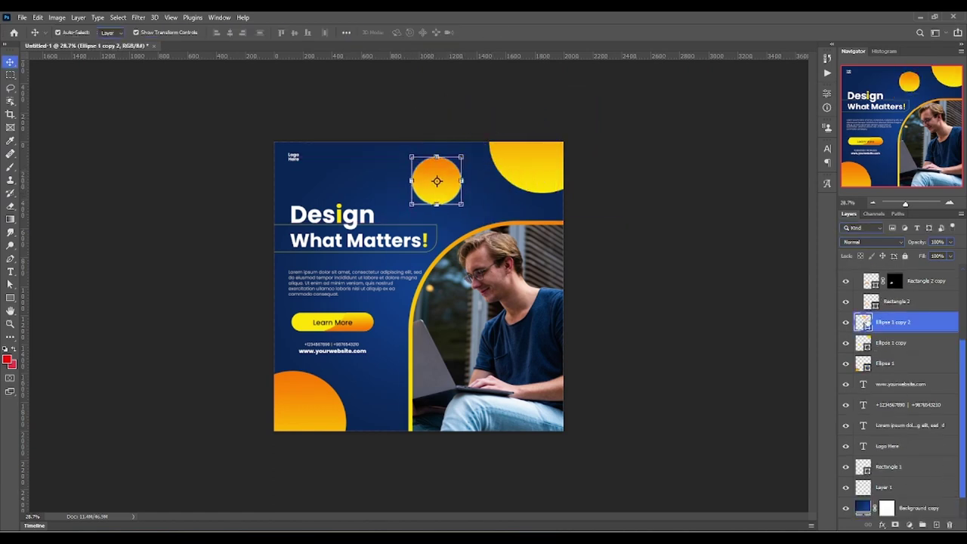
left_click_drag(864, 323, 913, 508)
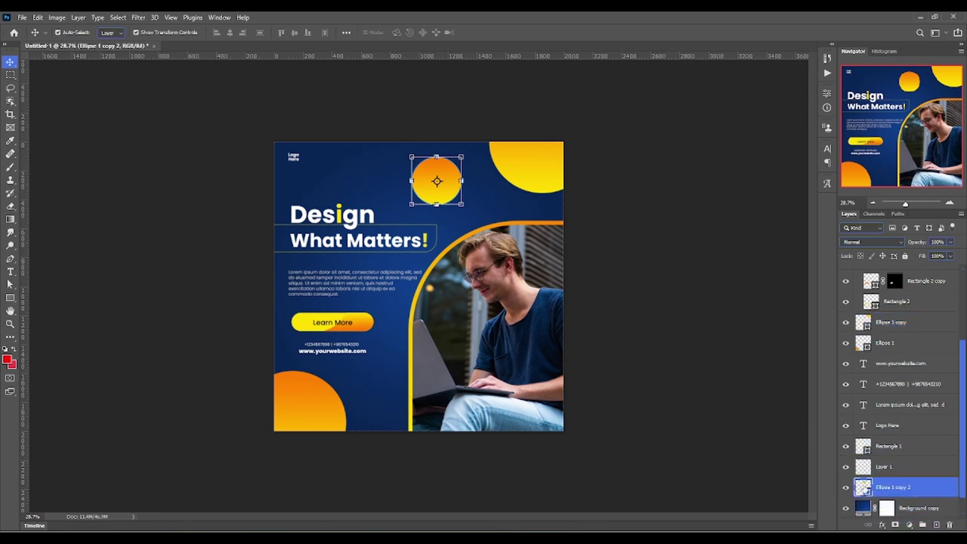
Set both gradient stops of Ellipse 1 copy 2 to blue sampled from the background
double_click(863, 488)
left_click(684, 206)
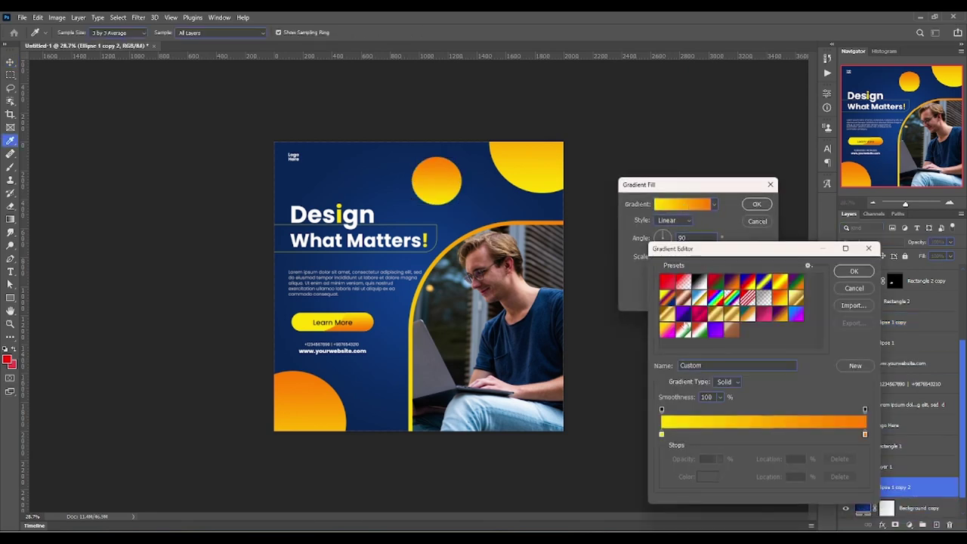
left_click(662, 436)
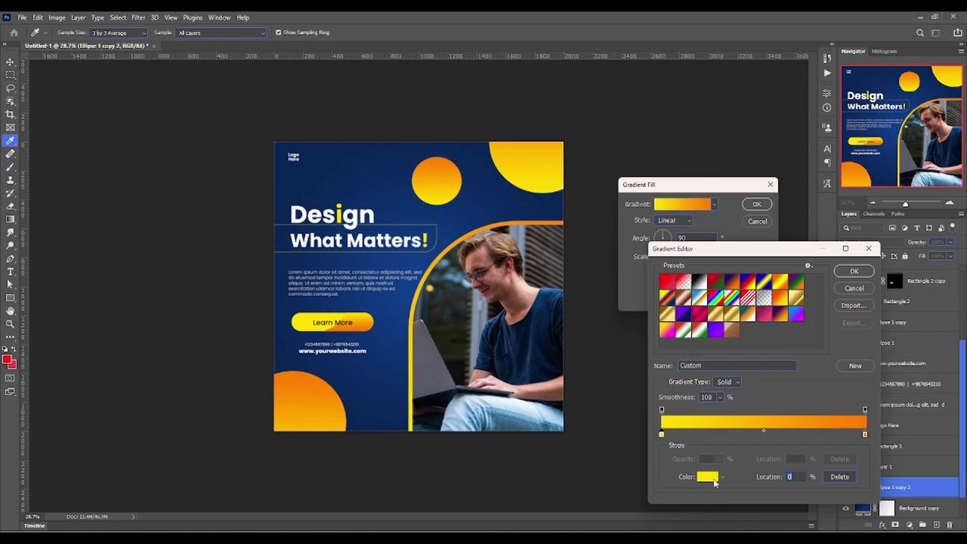
left_click(712, 479)
left_click(414, 280)
key("Return")
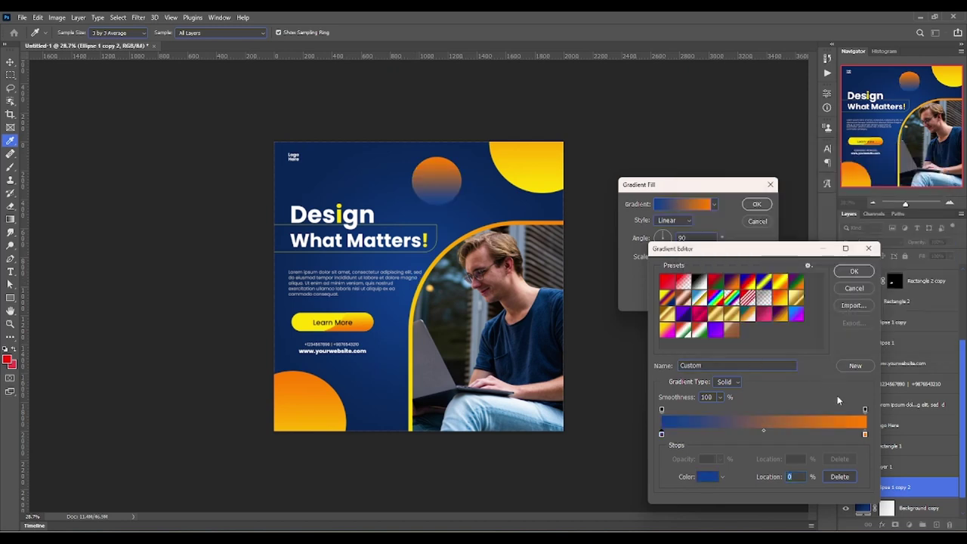
left_click(865, 436)
left_click(703, 477)
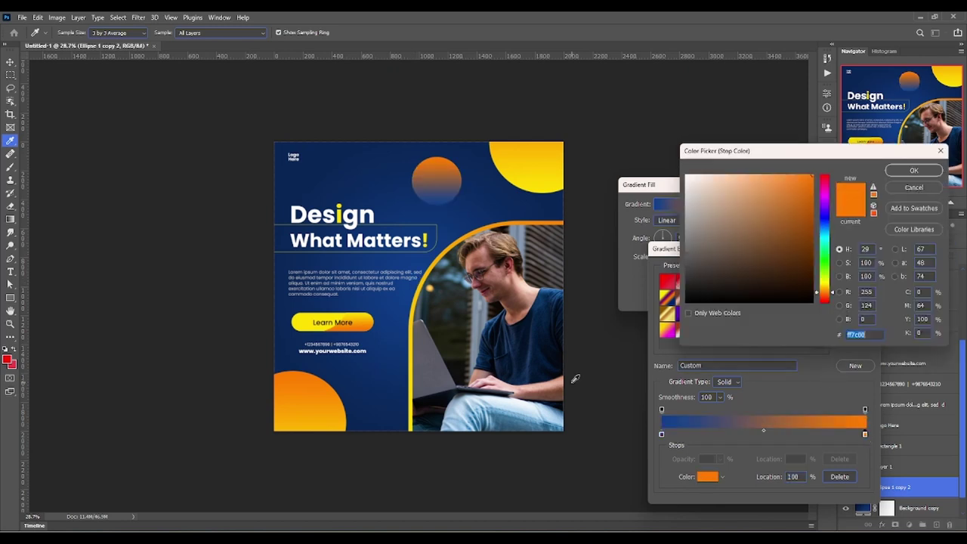
left_click(288, 158)
key("Return")
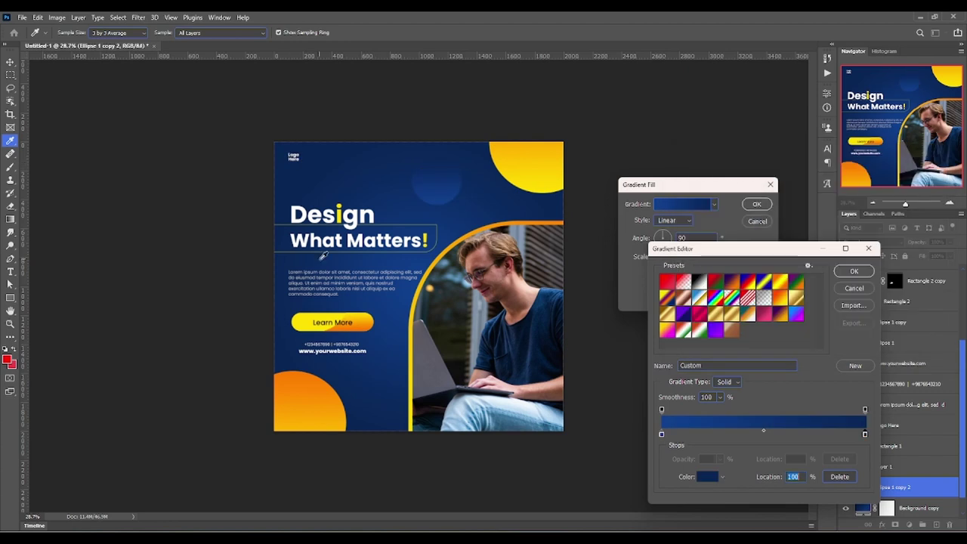
key("Return")
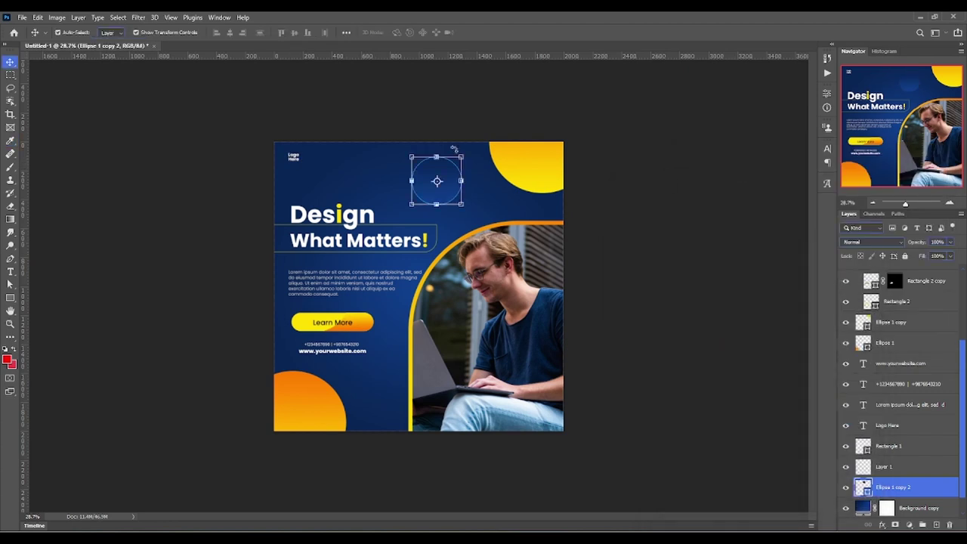
Duplicate the blue bubble as Ellipse 1 copy 3 and scale the copy smaller beside it
scroll(453, 150, "up", 2)
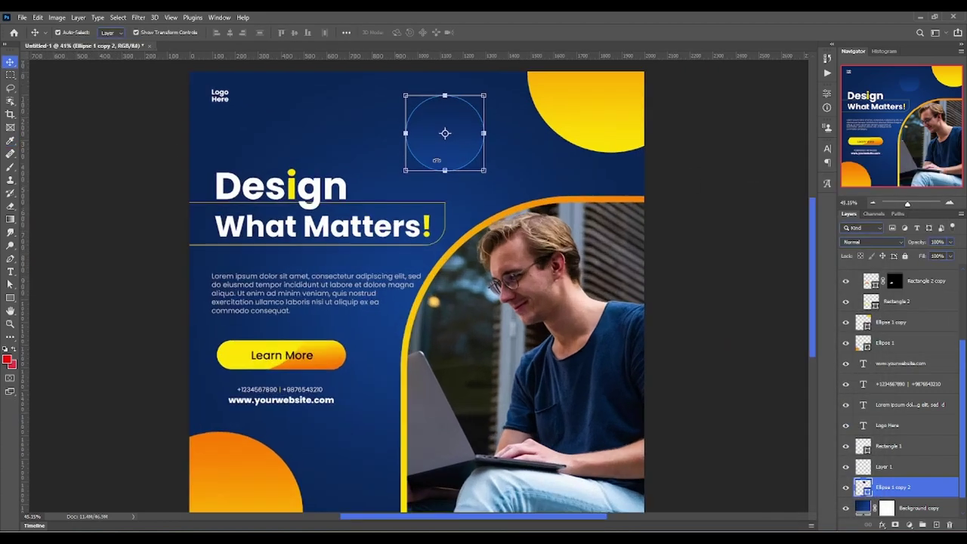
left_click_drag(474, 134, 368, 111)
key("ctrl+Escape")
key("Escape")
key("ctrl+t")
mouse_move(384, 76)
left_mouse_down()
mouse_move(360, 107)
mouse_move(379, 103)
left_mouse_up()
key("Return")
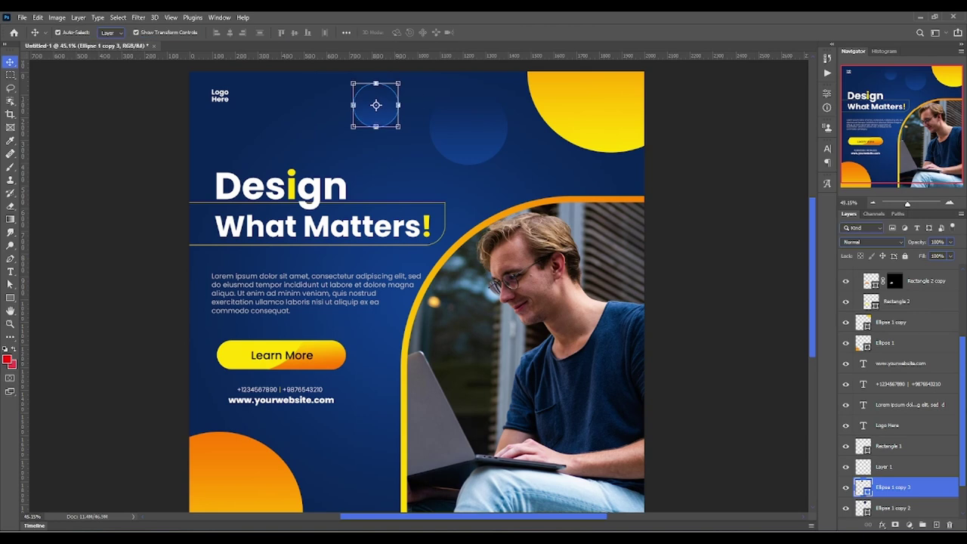
Rotate the gradient angle of Ellipse 1 copy 3 to reverse its direction
double_click(863, 489)
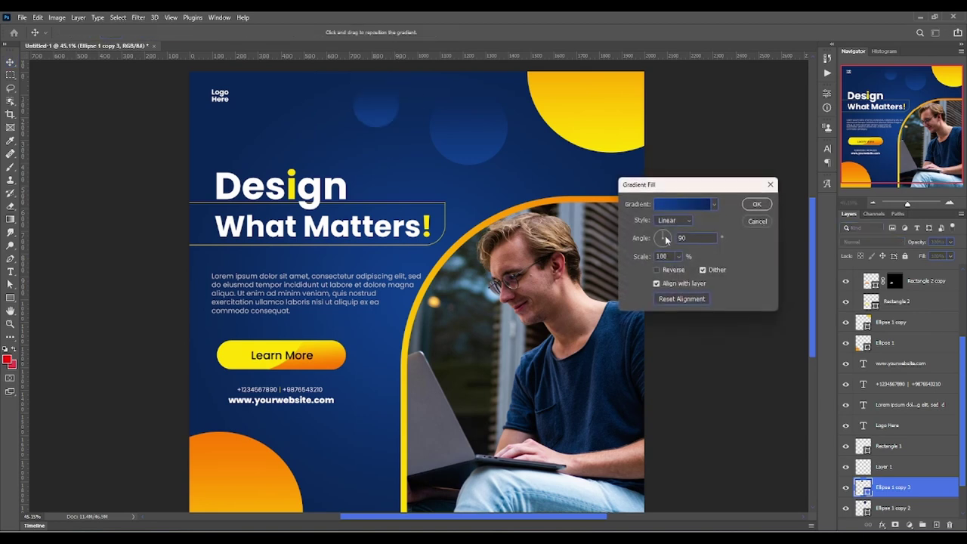
mouse_move(665, 240)
left_mouse_down()
mouse_move(652, 242)
mouse_move(665, 248)
left_mouse_up()
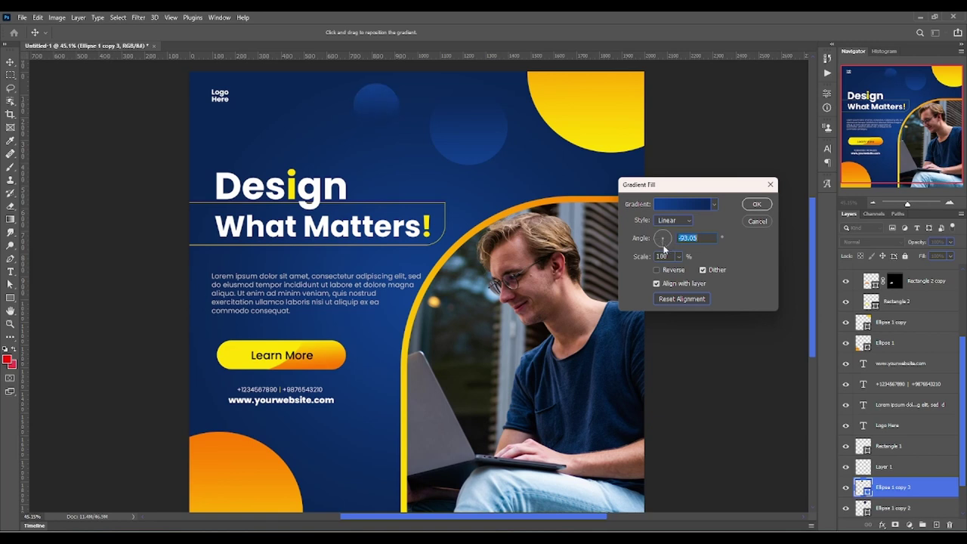
key("Return")
Move the small bubble further left near the post's top edge
left_click(10, 323)
mouse_move(437, 188)
left_mouse_down()
mouse_move(435, 123)
mouse_move(514, 117)
left_mouse_up()
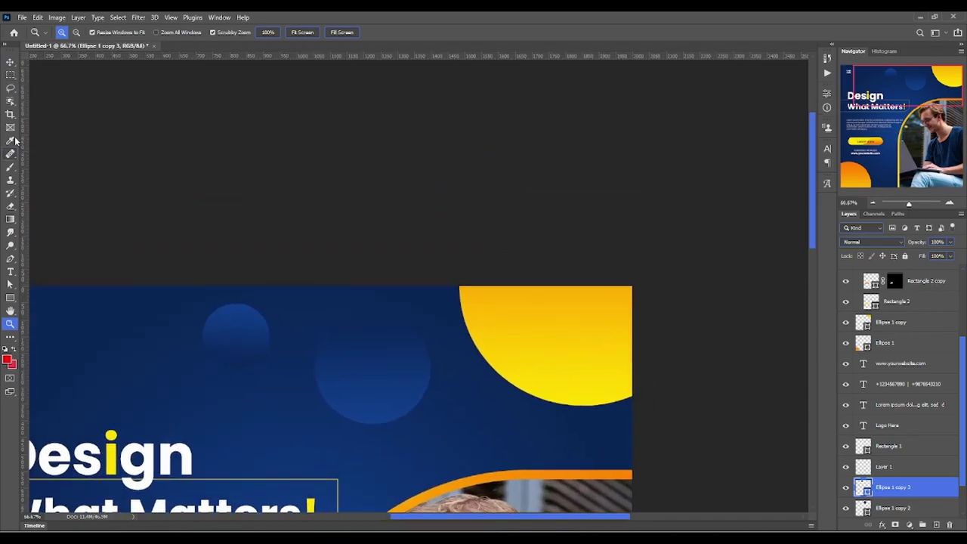
left_click(10, 62)
key("ctrl+z")
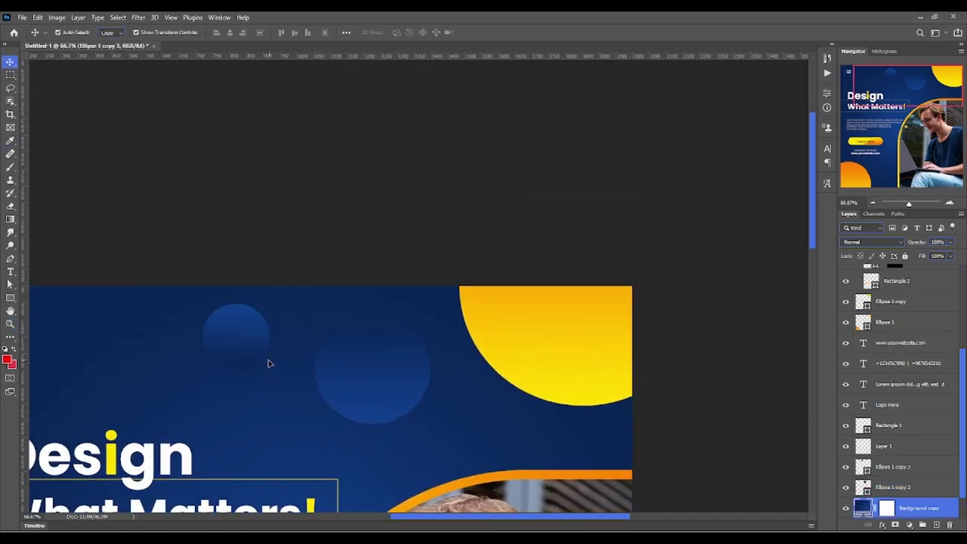
key("ctrl+shift+z")
left_click_drag(231, 332, 156, 328)
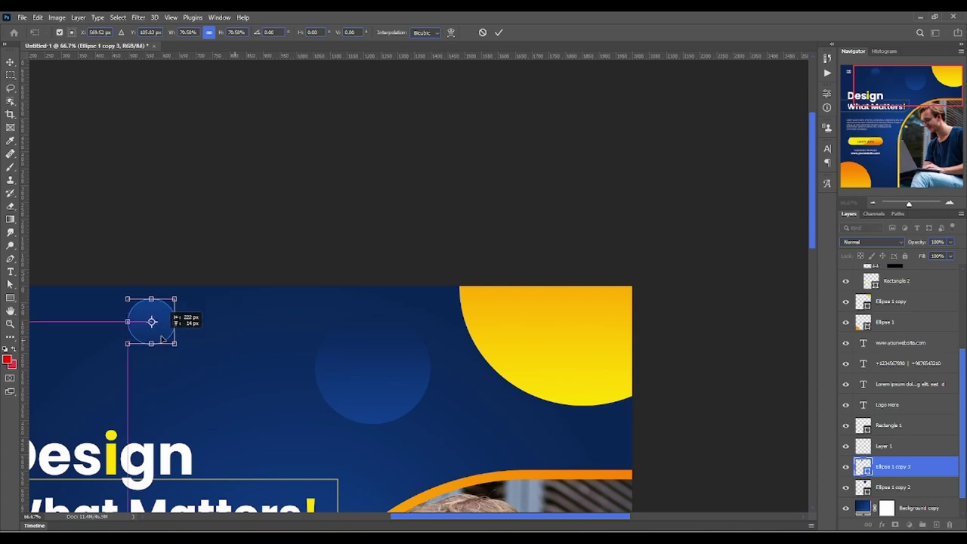
key("Return")
Lower the small bubble's layer opacity to 40%
left_click(941, 242)
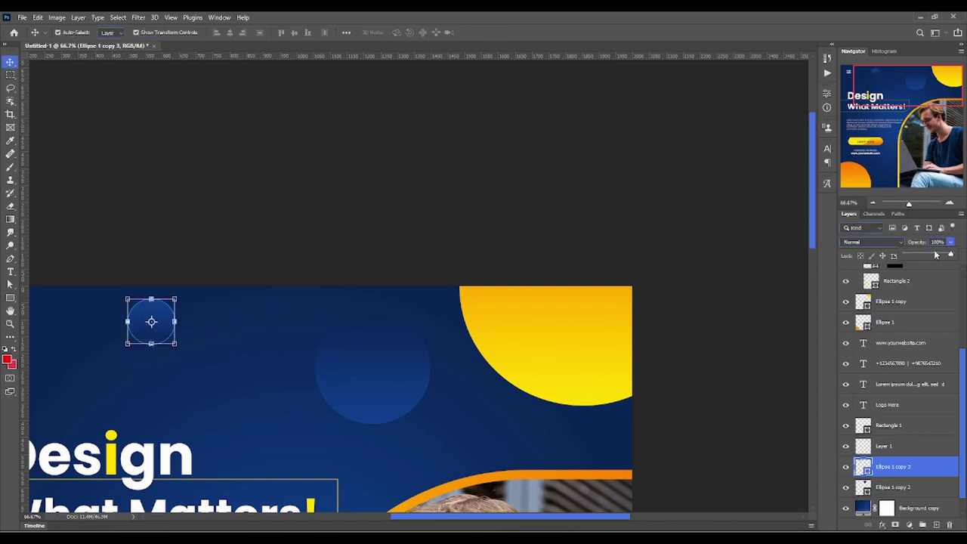
type("45")
left_click(12, 332)
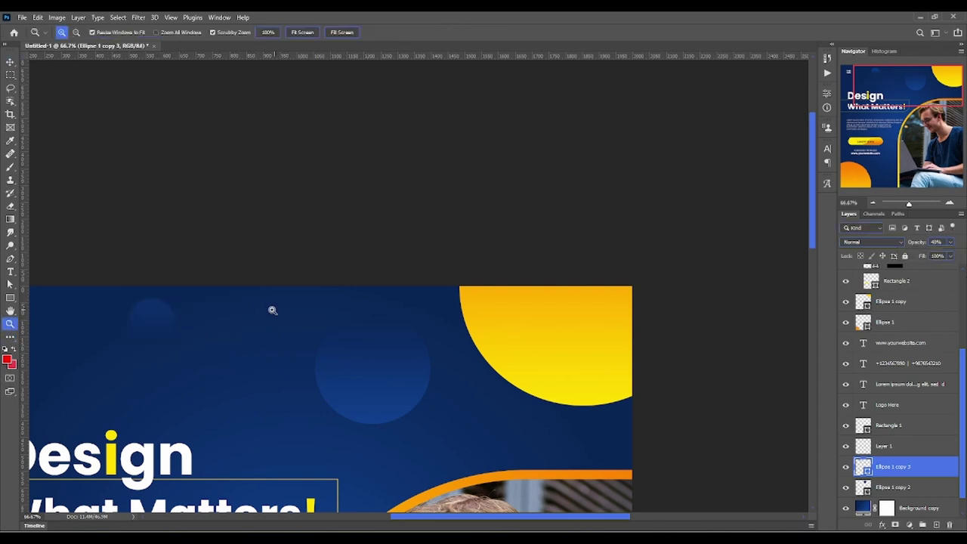
key("ctrl+0")
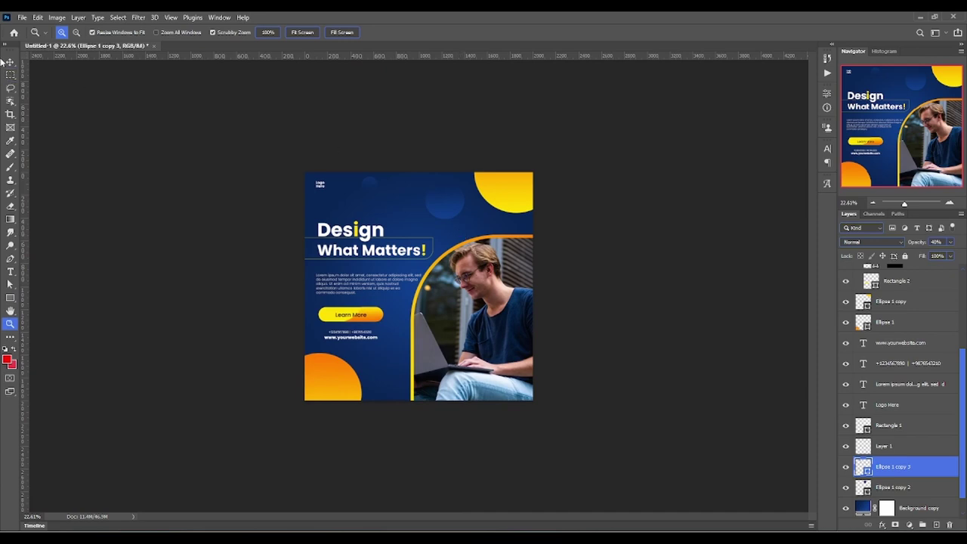
Lower the opacity of Ellipse 1 copy 2 to 78%
left_click(10, 62)
left_click(462, 213)
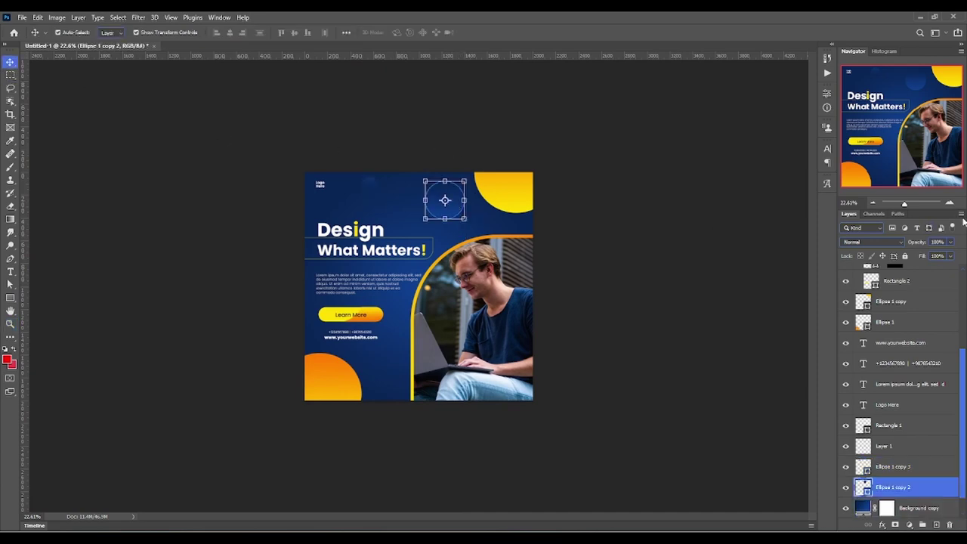
left_click(950, 244)
left_click_drag(950, 251, 925, 254)
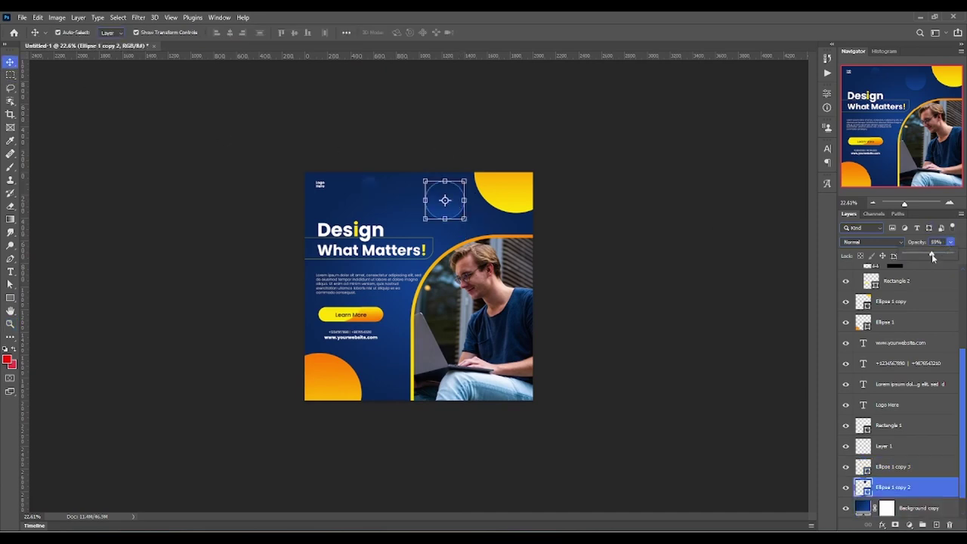
left_click(941, 256)
Group Ellipse 1 copy 2 and copy 3 into Group 1 and check its visibility
left_click(10, 324)
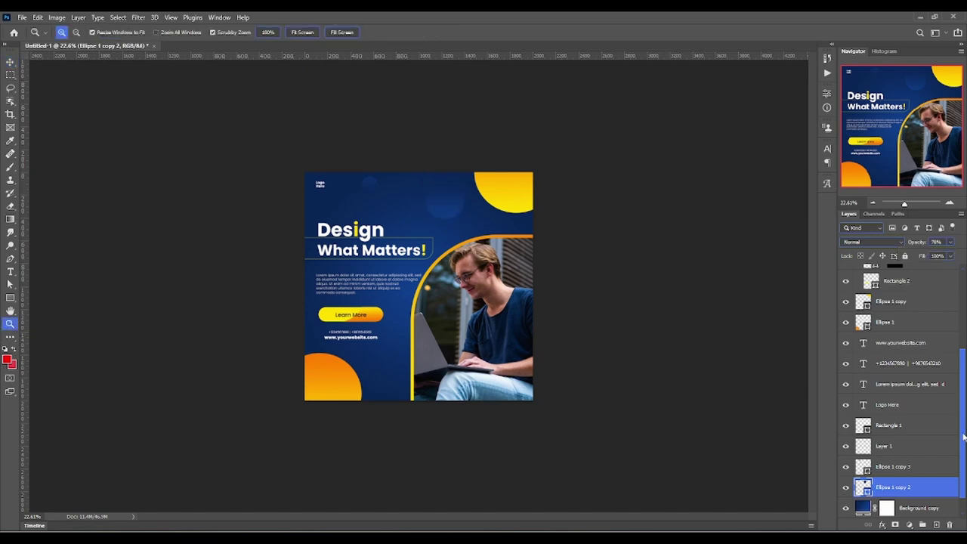
left_click(898, 467, "shift")
key("ctrl+g")
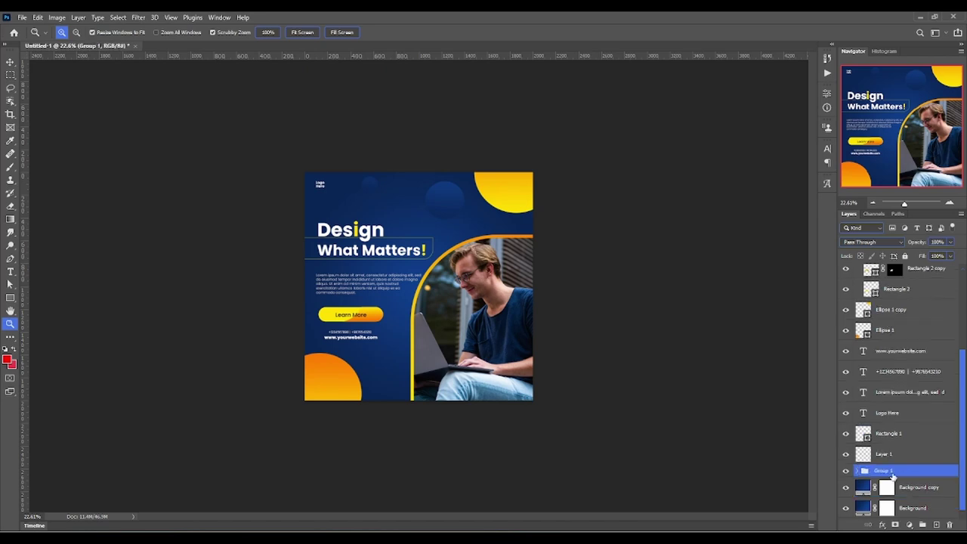
left_click(845, 471)
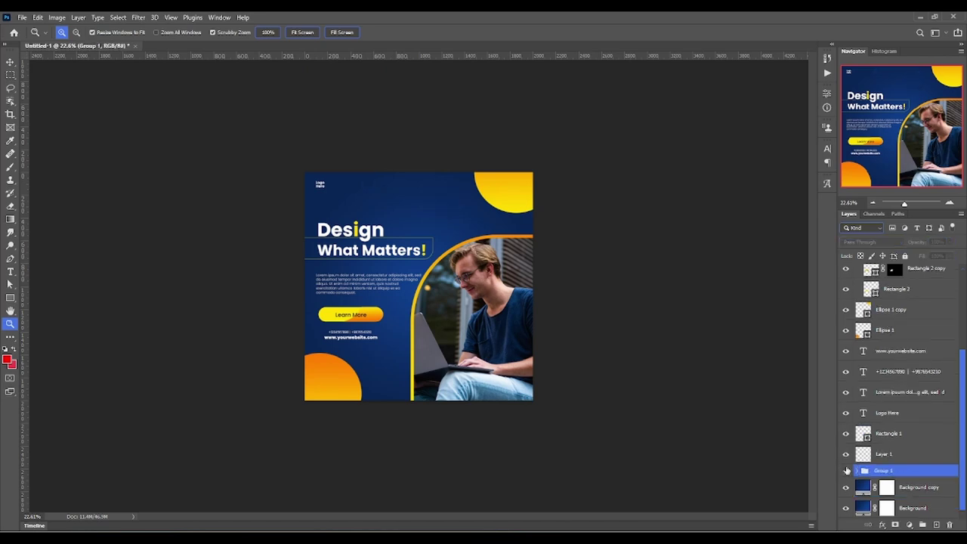
left_click(845, 471)
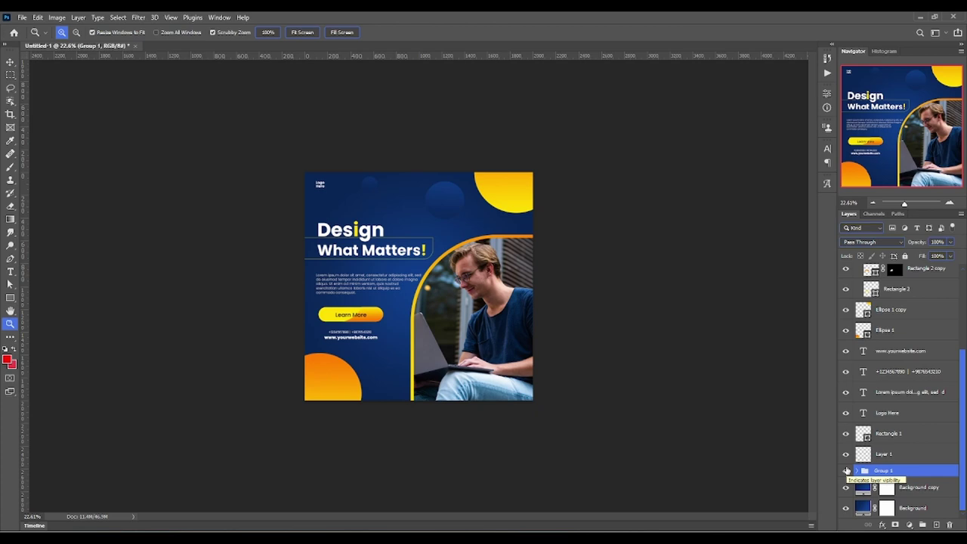
key("ctrl+0")
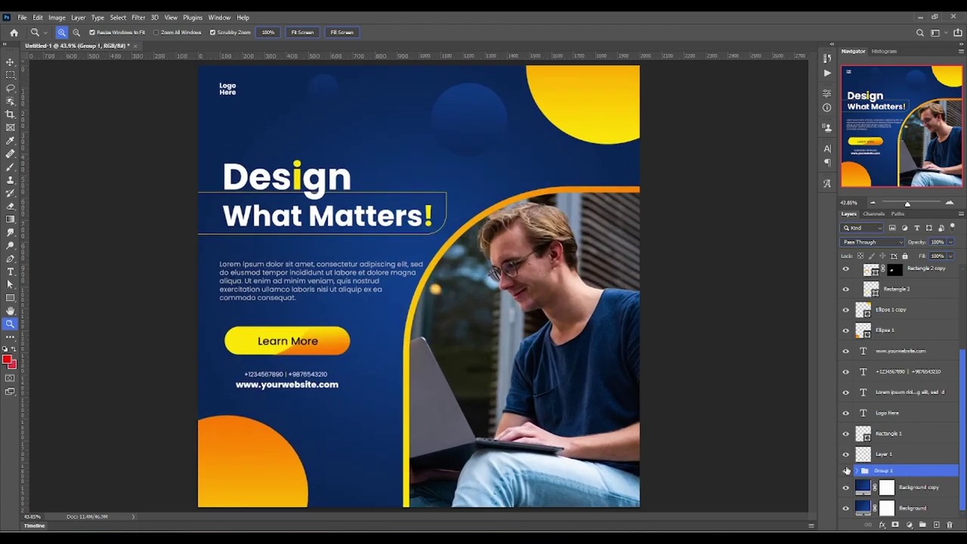